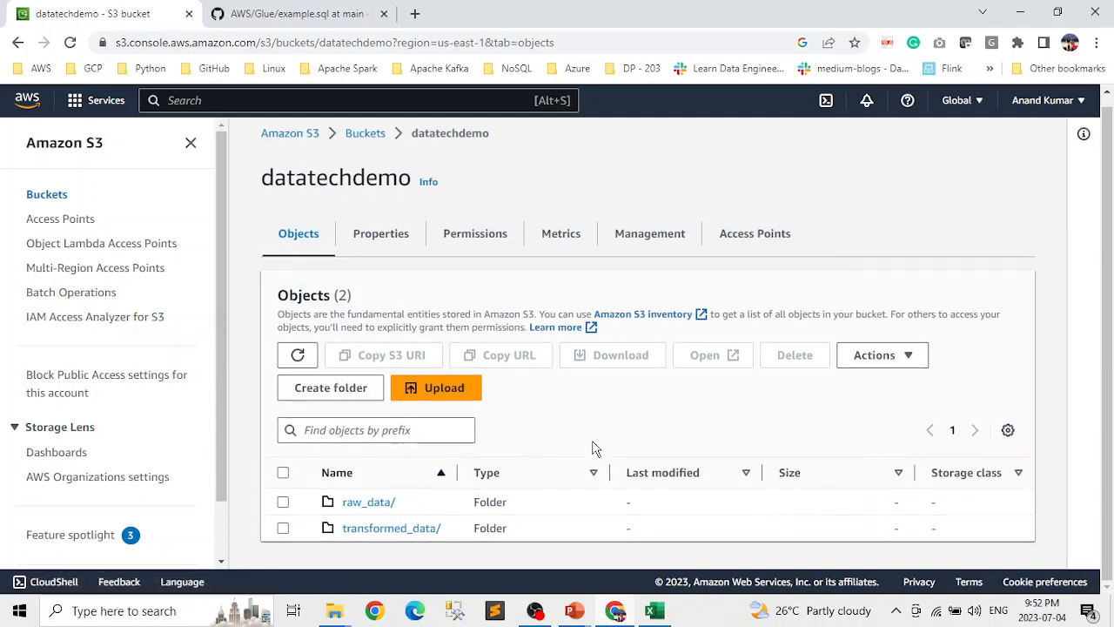
Open the raw_data folder of the datatechdemo bucket, then switch to Excel and maximize the users_api.csv window
click(369, 503)
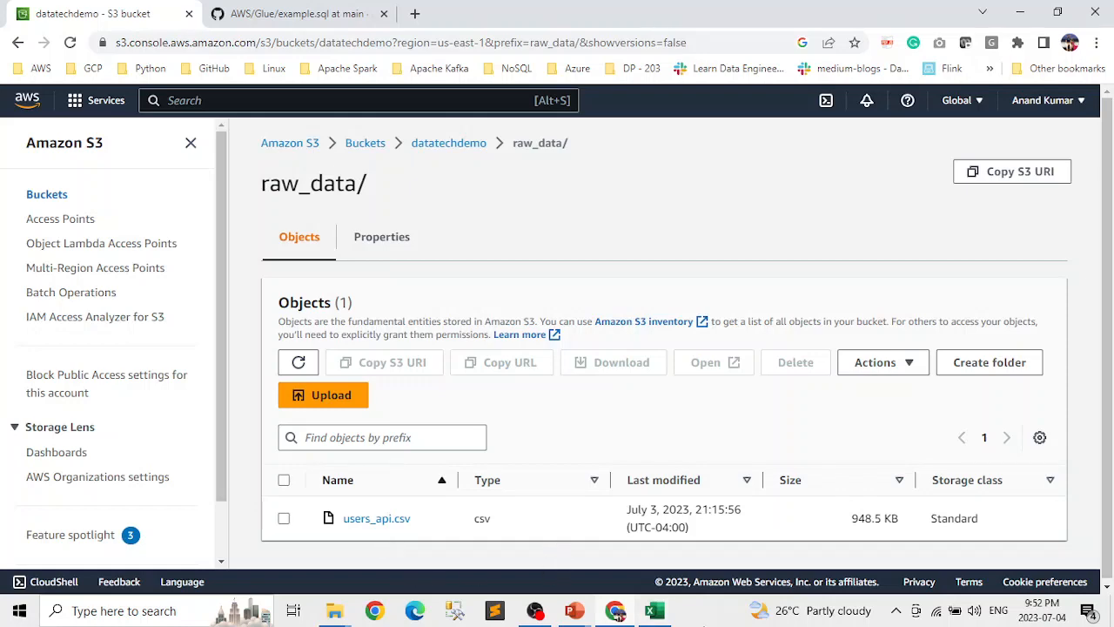
click(659, 613)
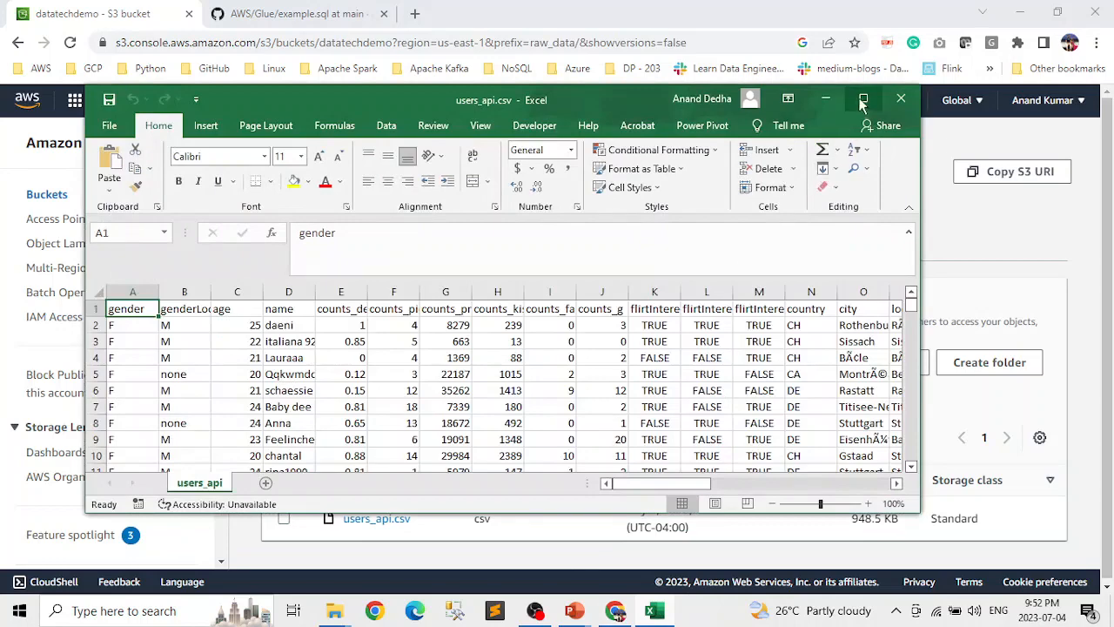
click(863, 101)
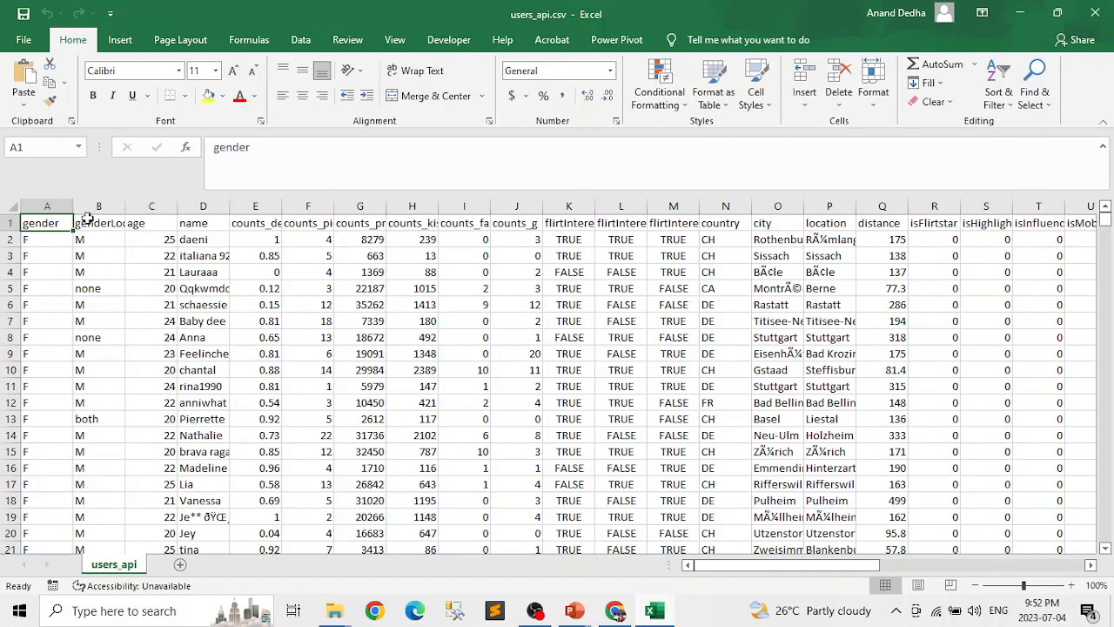
Fit all column widths in the users_api sheet to their contents and look across the columns through lastOnlineDate
double_click(122, 206)
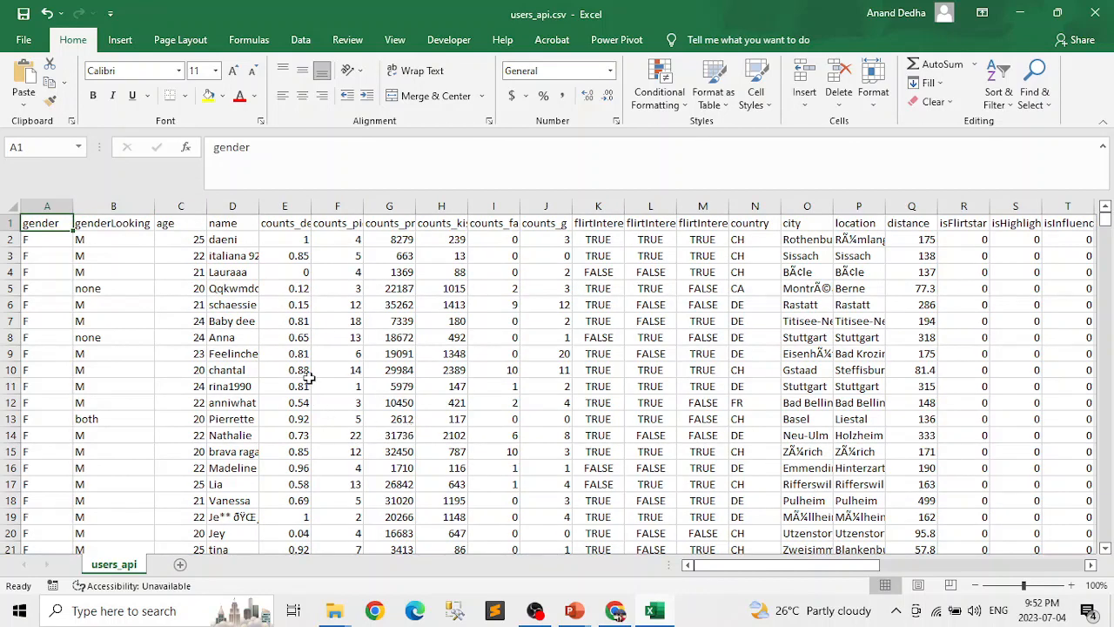
click(12, 206)
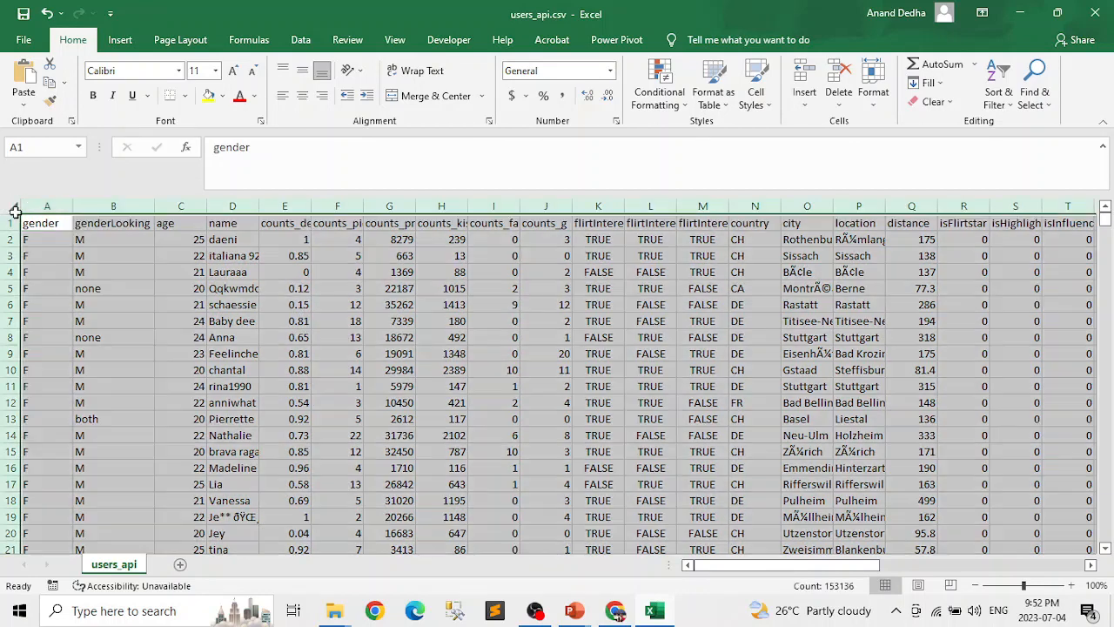
double_click(258, 208)
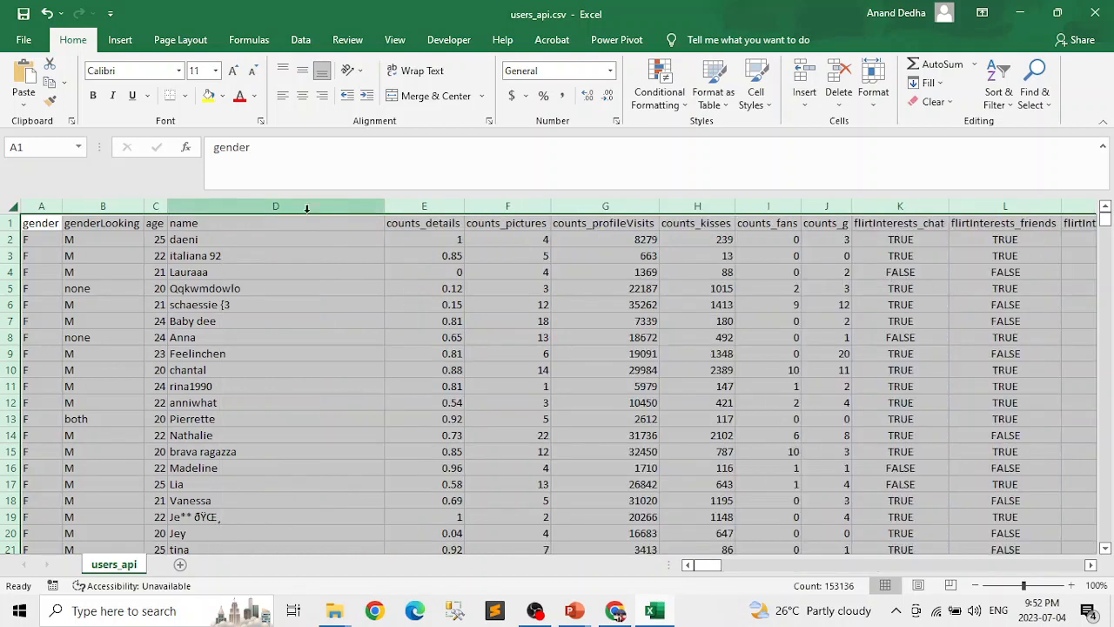
click(435, 405)
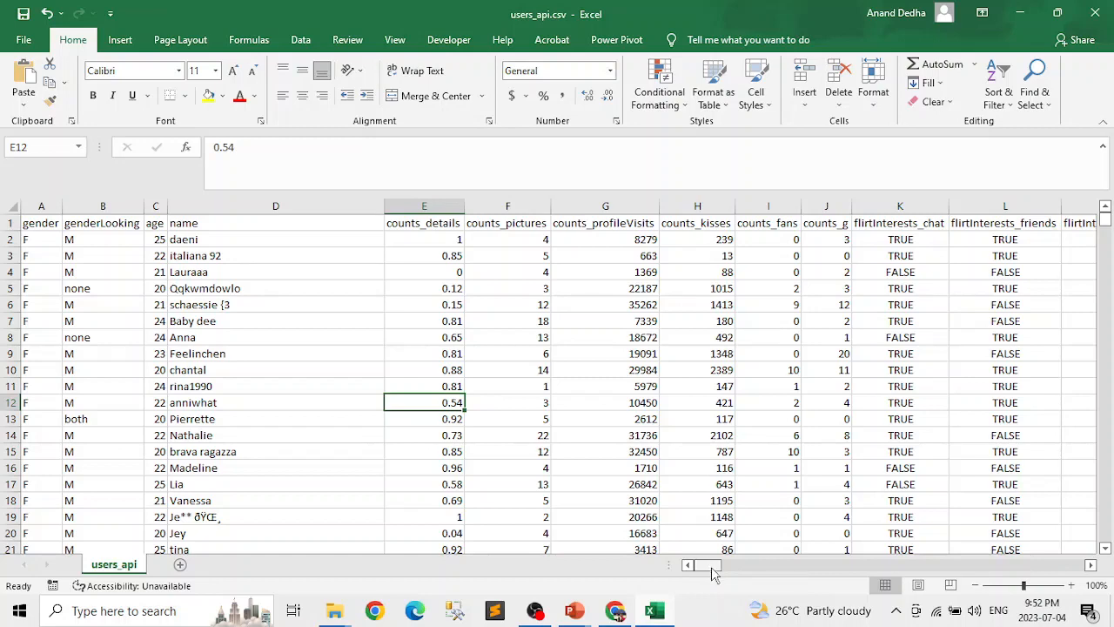
drag(712, 570, 857, 566)
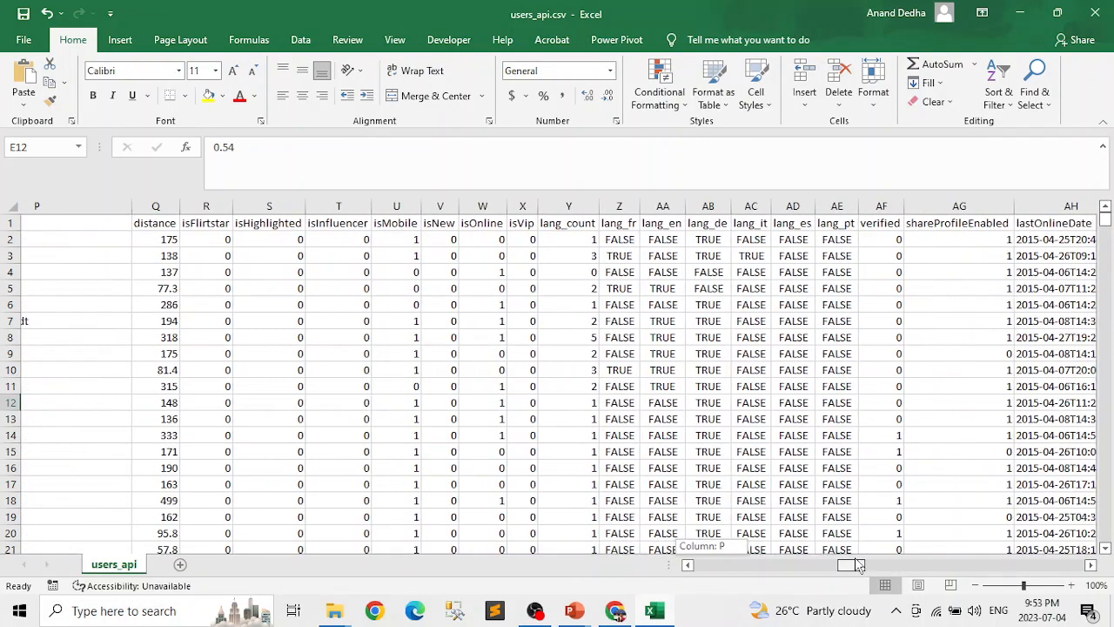
drag(858, 565, 857, 566)
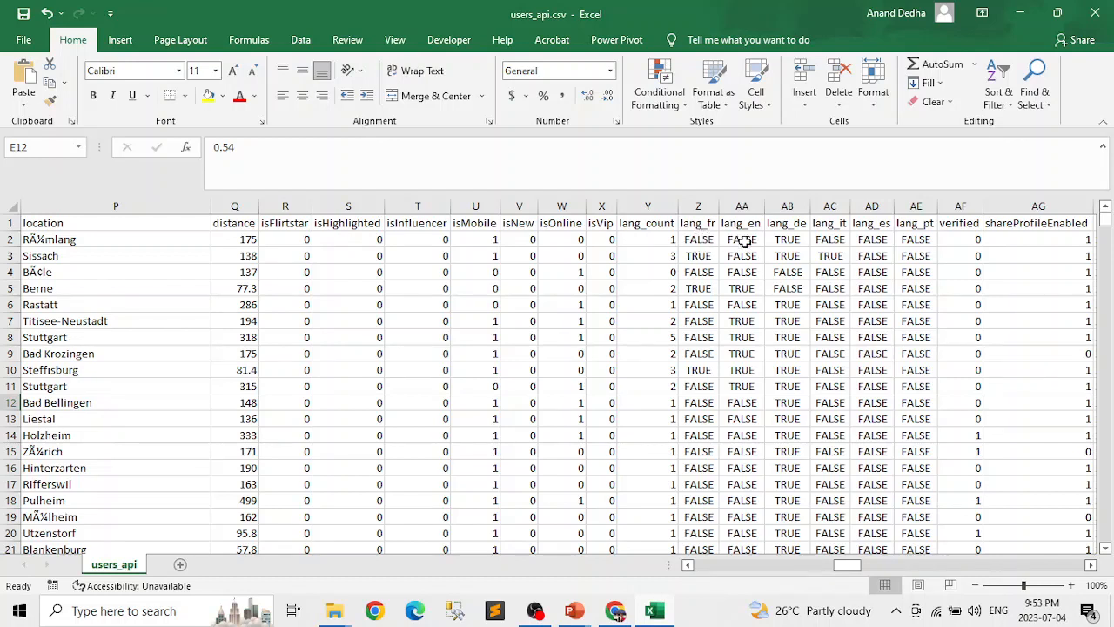
drag(851, 565, 701, 573)
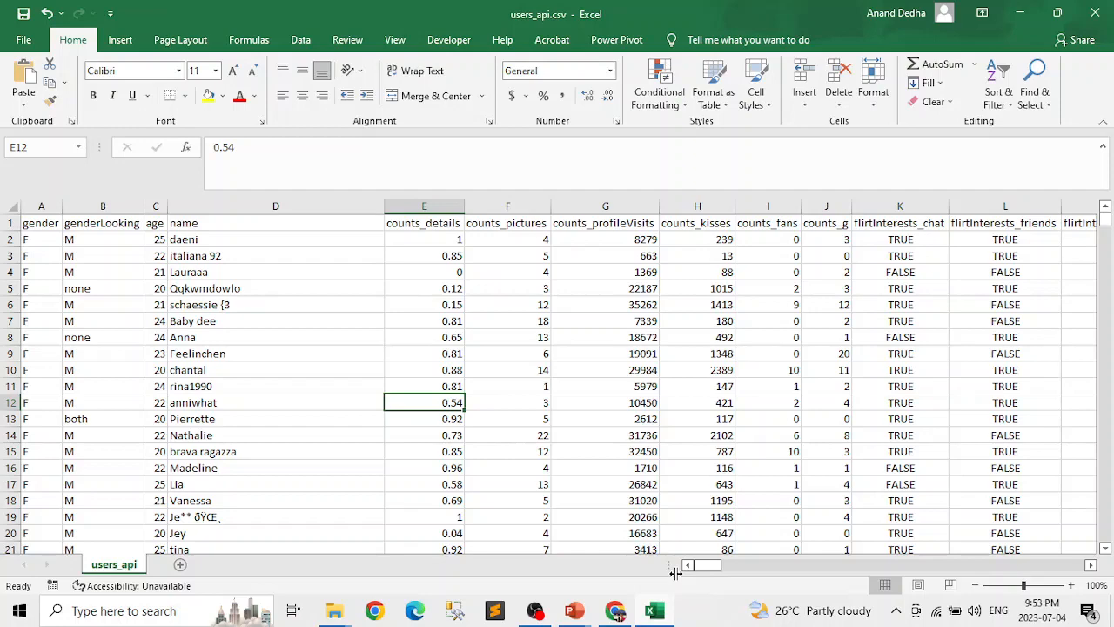
Switch back to the AWS console in the browser, open the AWS Glue service and dismiss its announcement banner
key(alt+Tab)
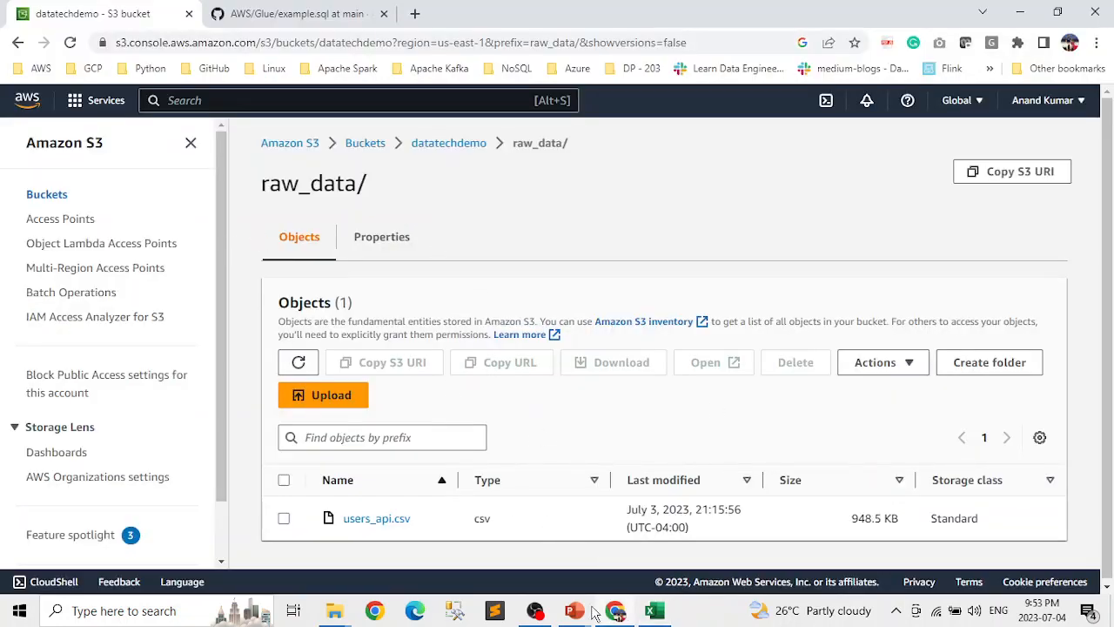
click(207, 105)
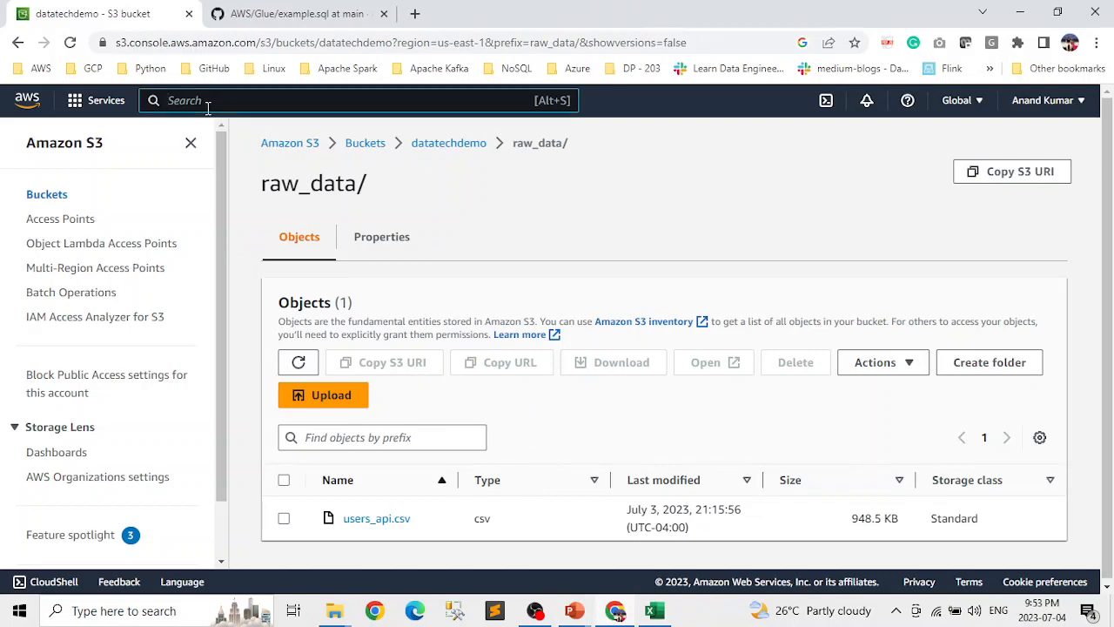
text(glue)
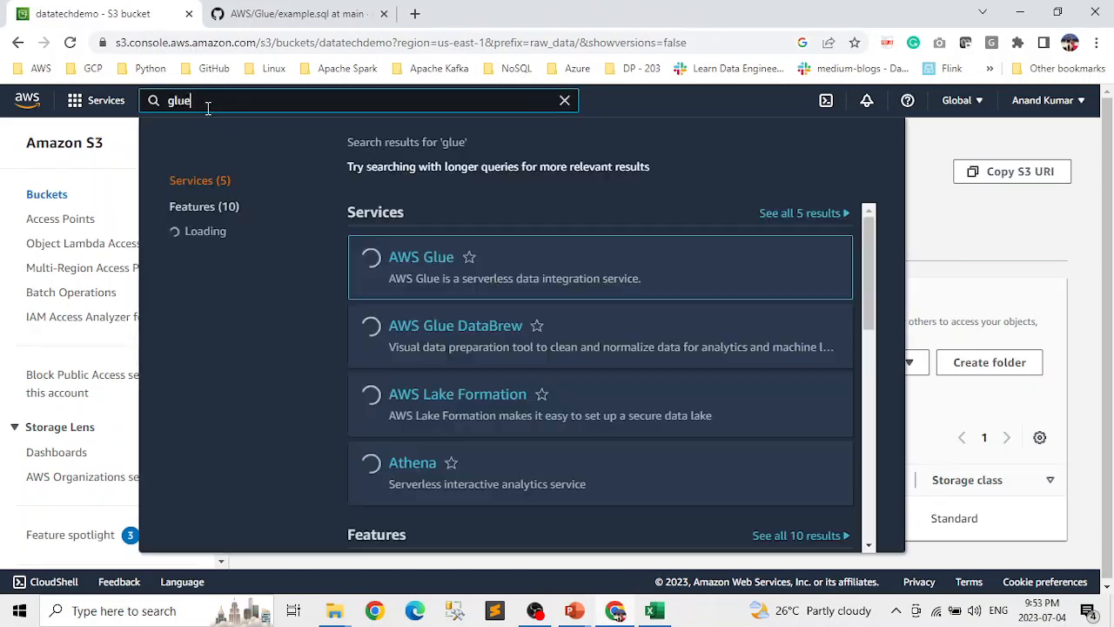
key(Return)
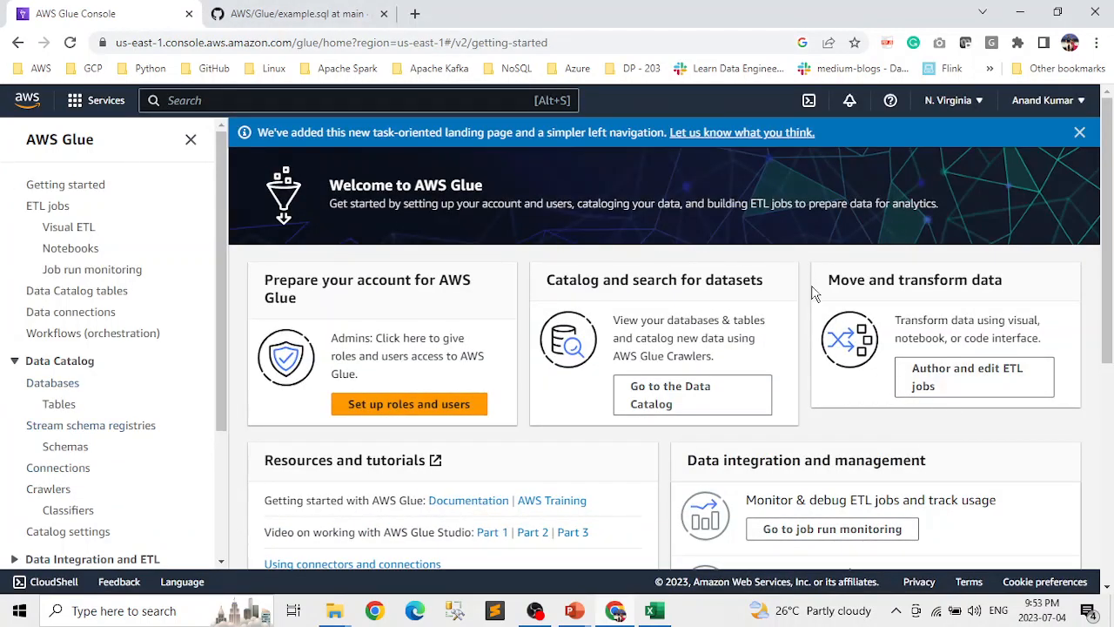
click(1080, 132)
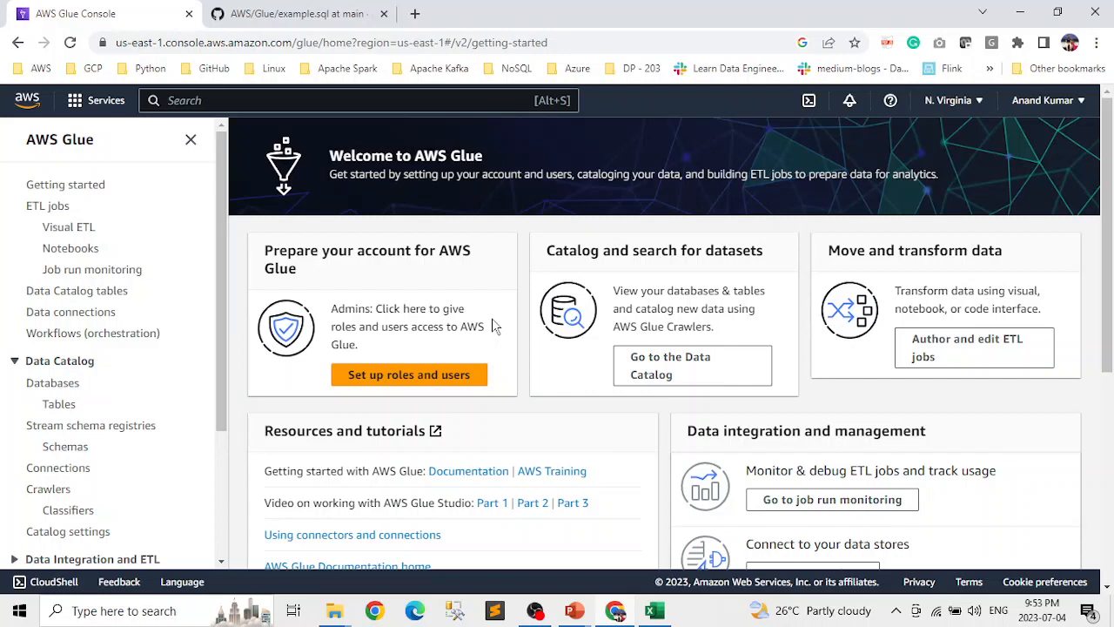
Open the Data Catalog's database list and start adding a new database
click(13, 362)
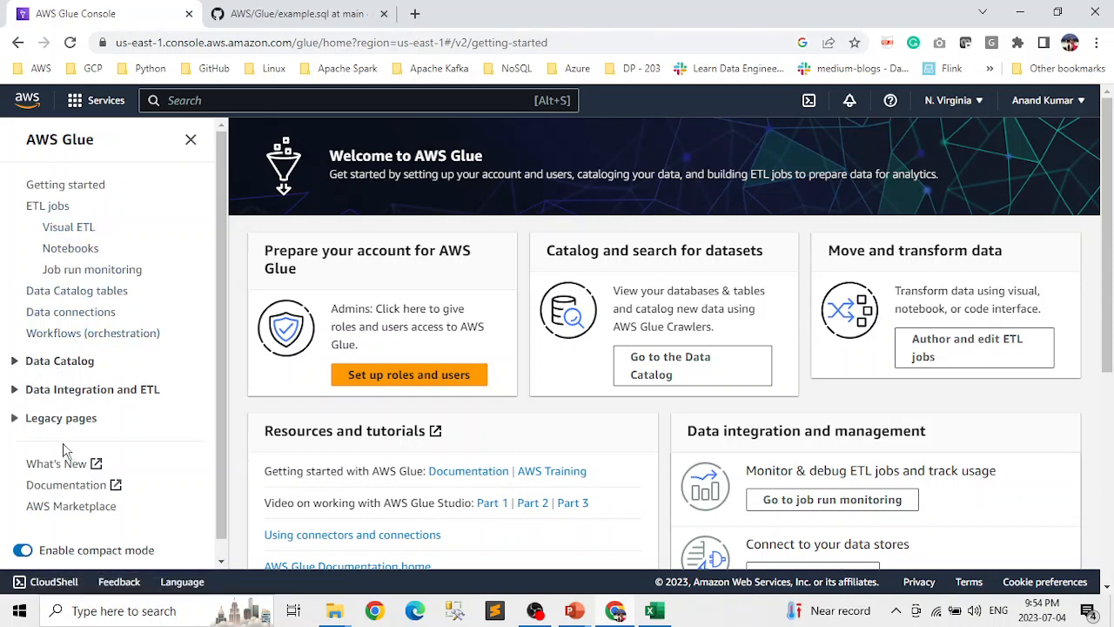
click(17, 361)
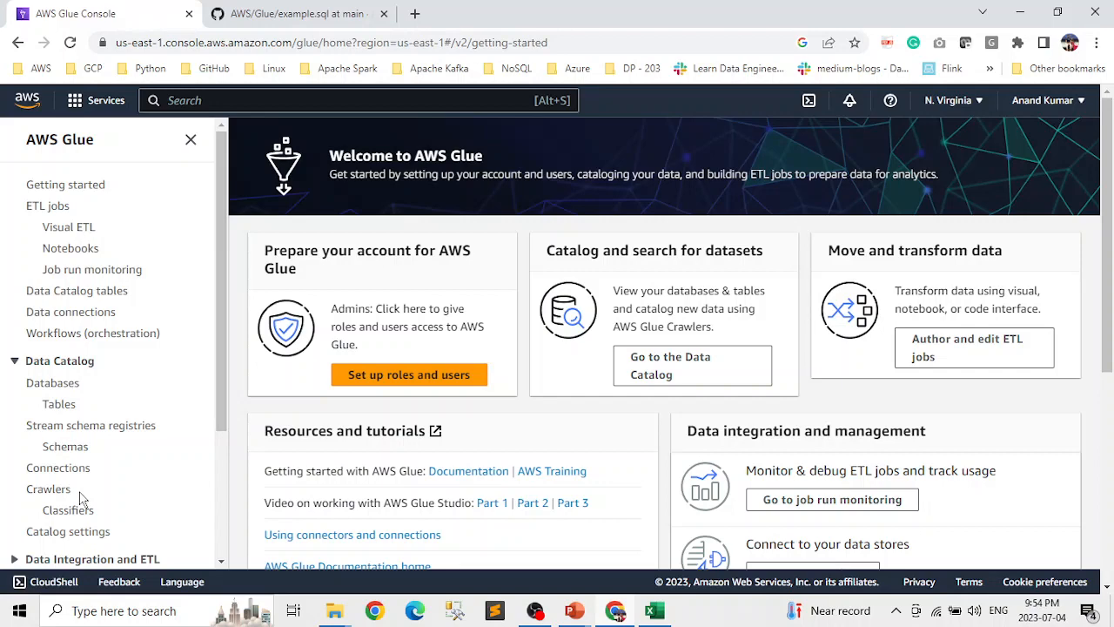
click(57, 389)
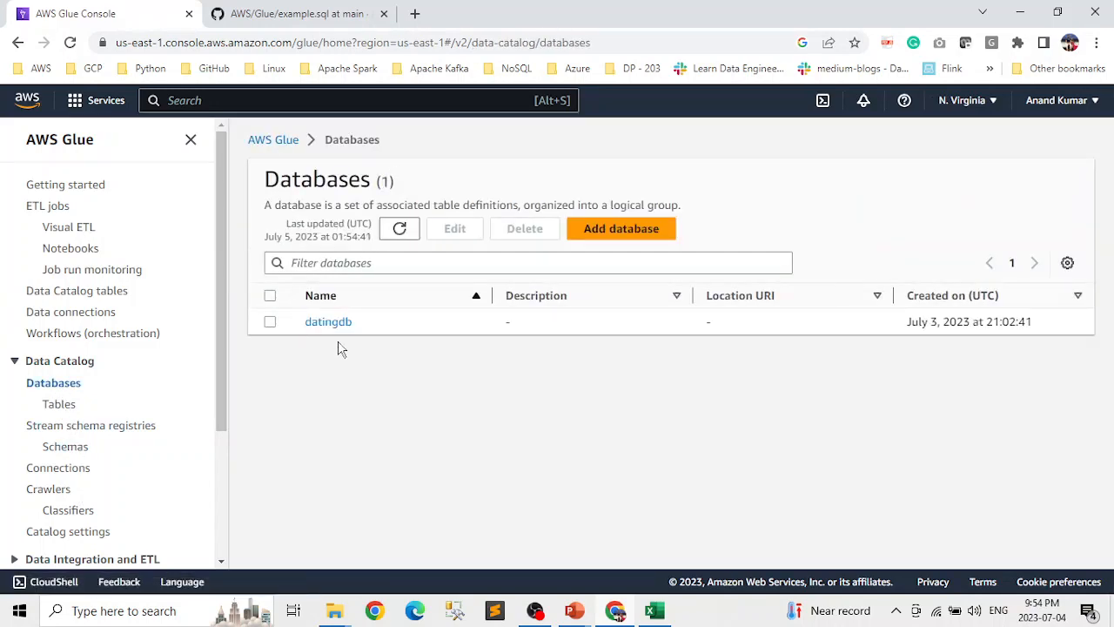
click(663, 233)
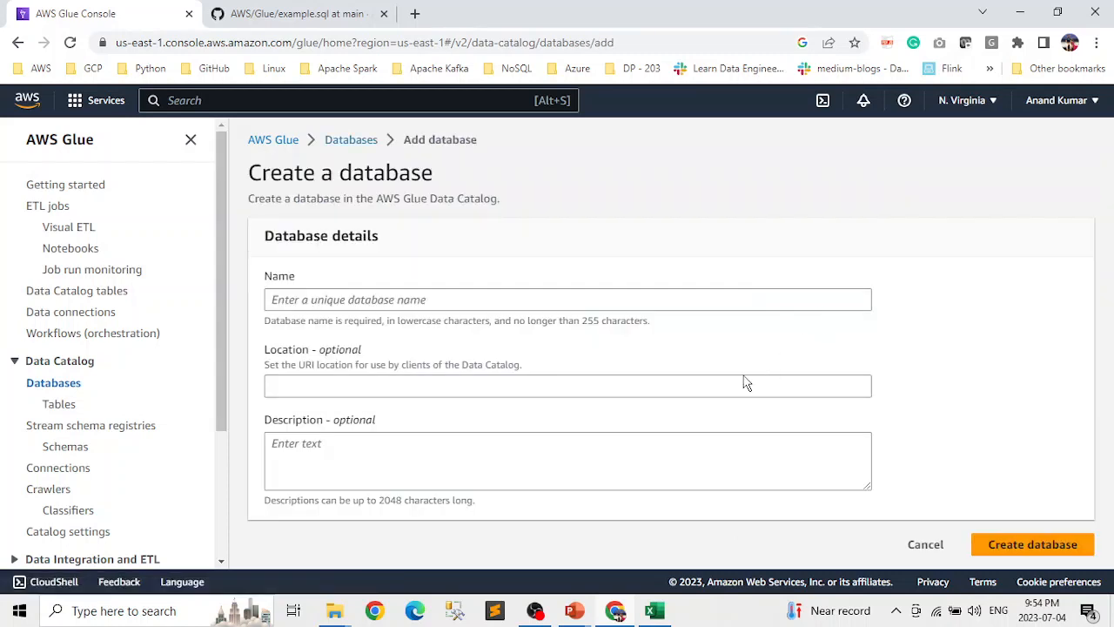
Enter Tinderdb as the database name and try to create the database
click(381, 306)
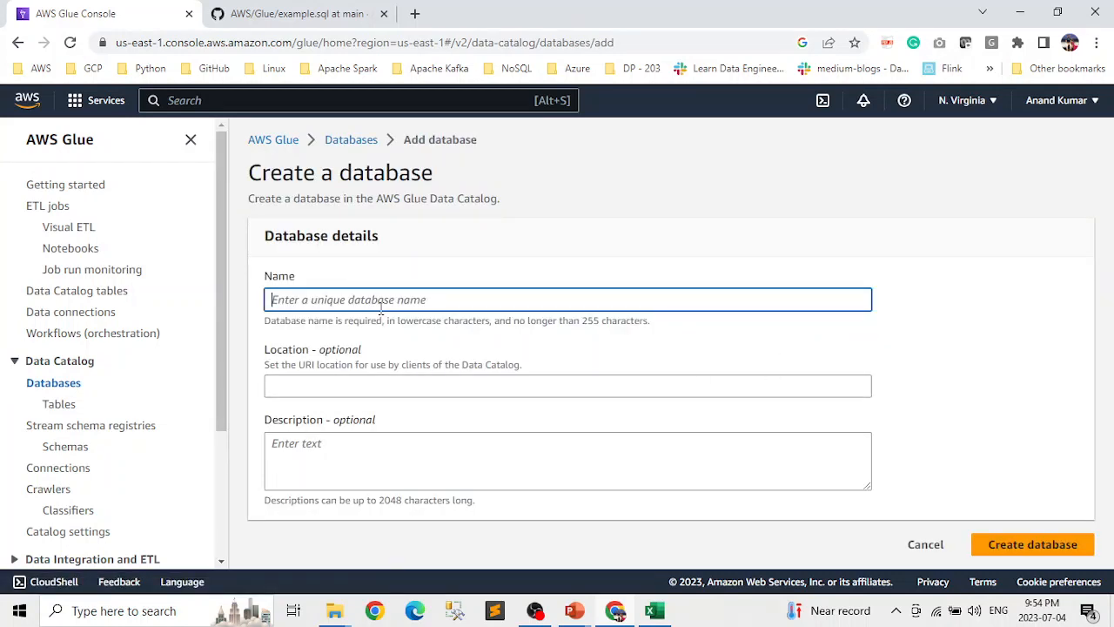
text(dating)
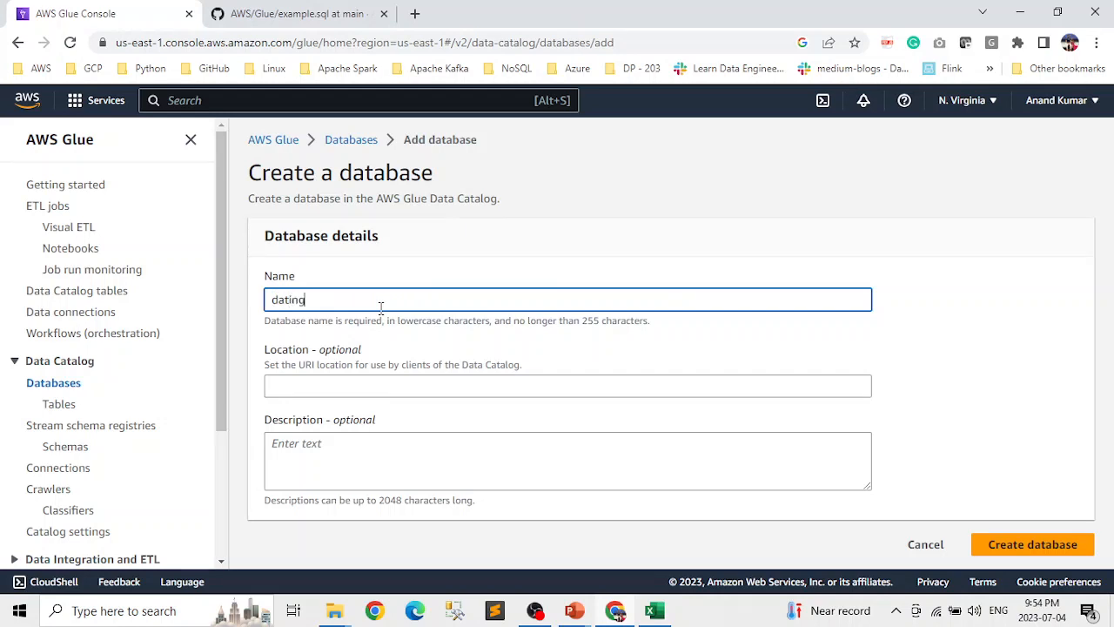
key(BackSpace)
key(BackSpace)
key(BackSpace)
key(BackSpace)
key(BackSpace)
key(BackSpace)
text(Tinderdb)
click(1012, 546)
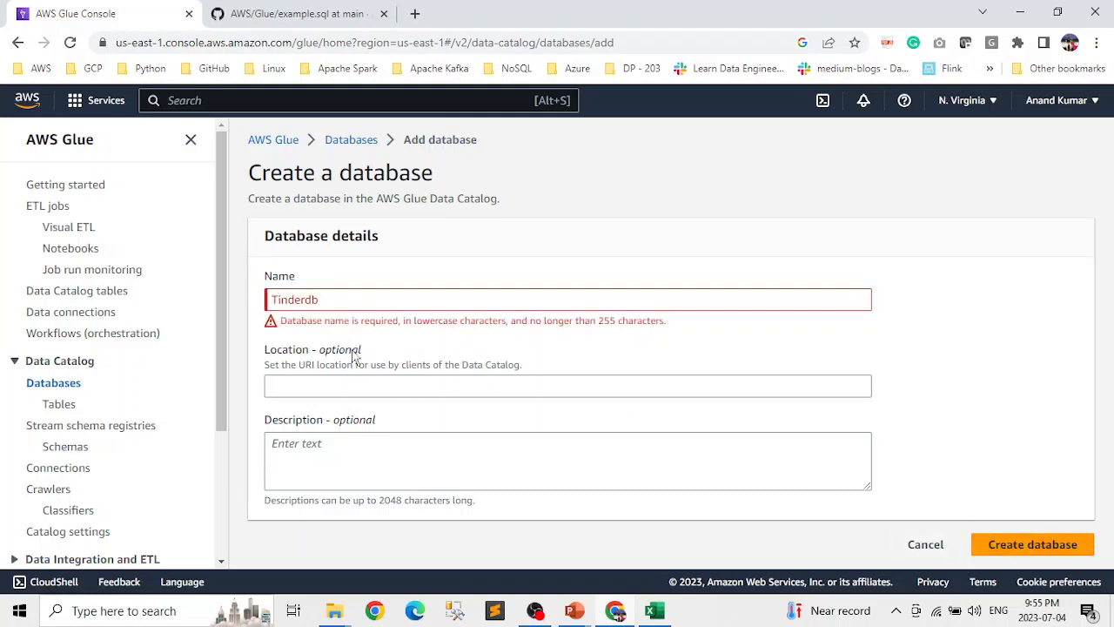
Correct the database name to lowercase tinderdb, create the database and open its details
click(367, 303)
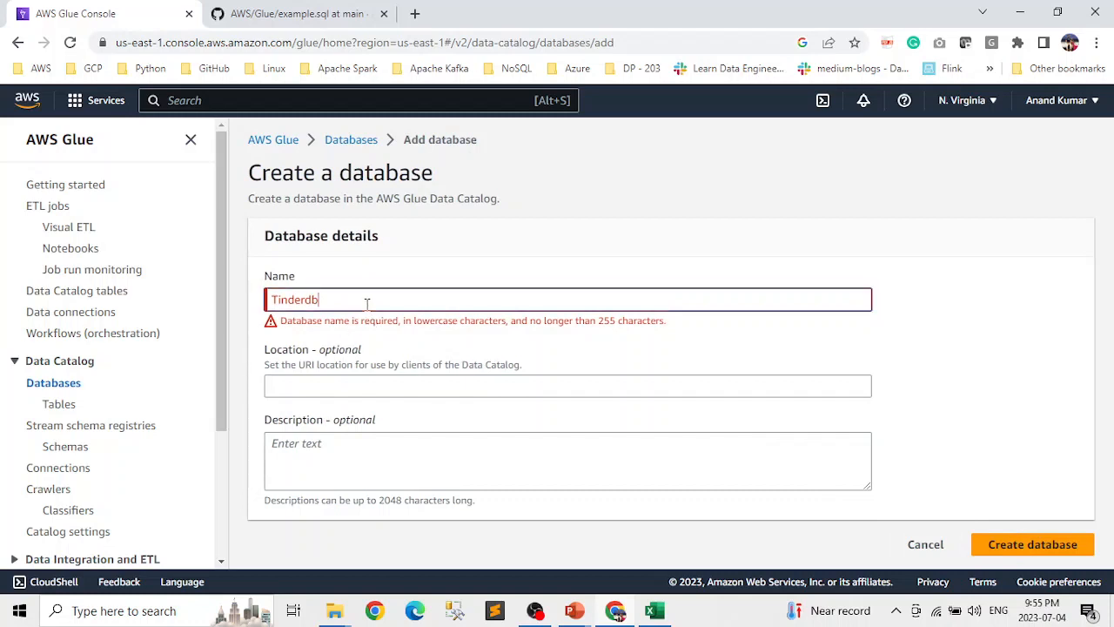
key(Home)
key(Delete)
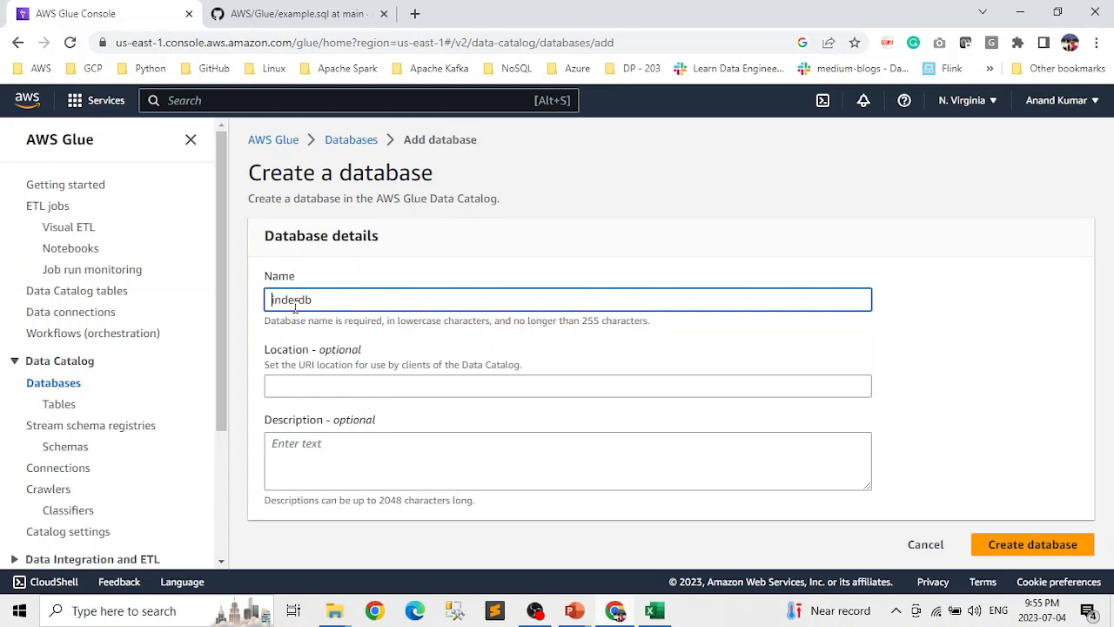
text(t)
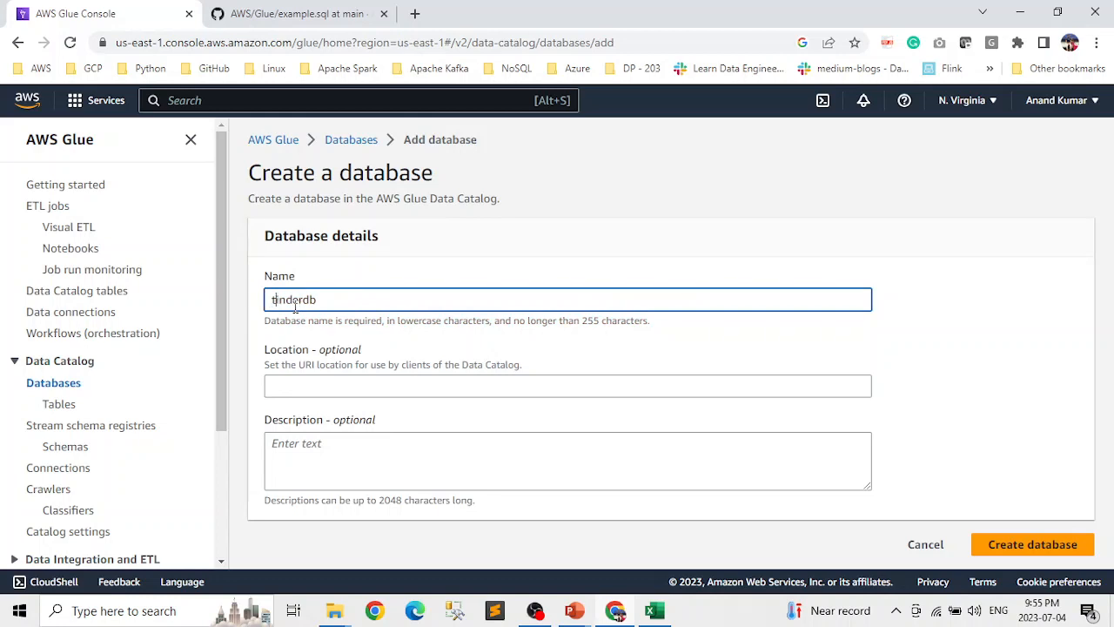
click(1017, 557)
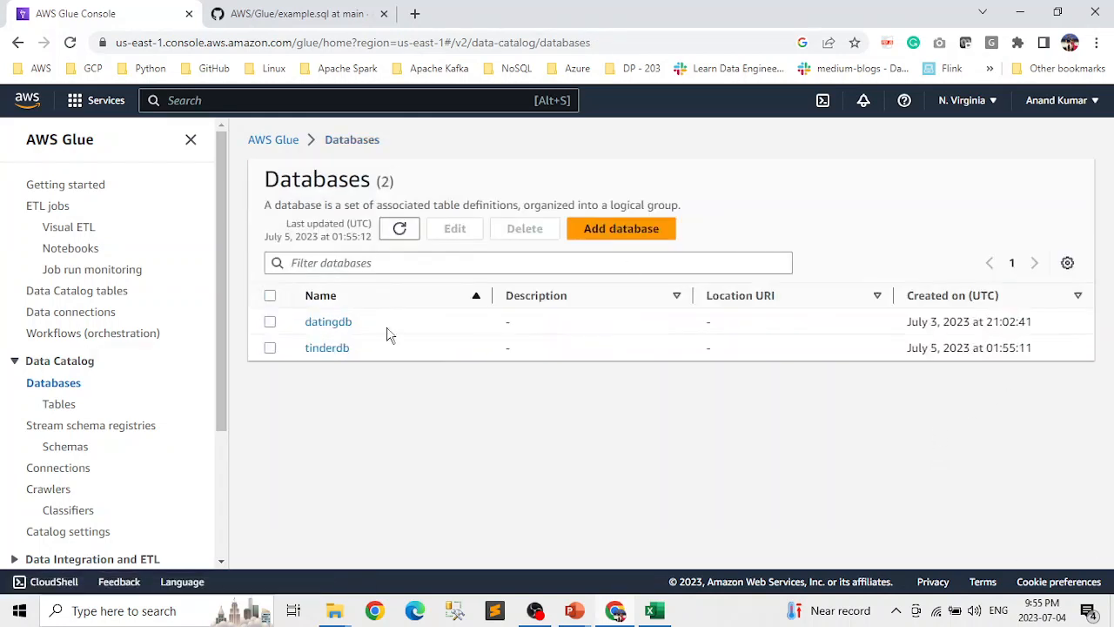
click(341, 357)
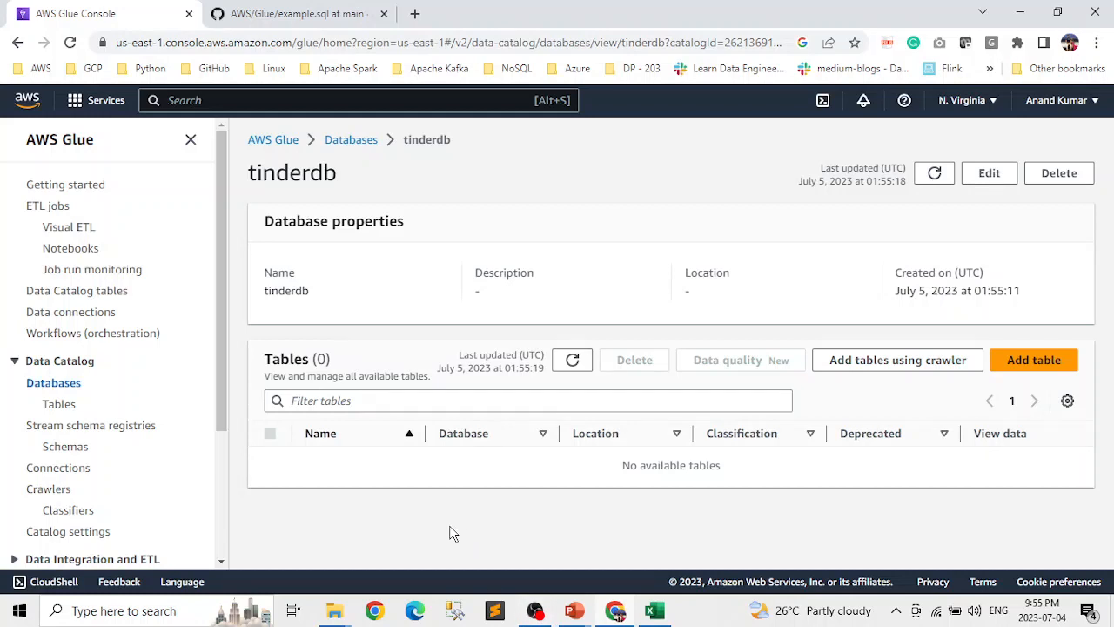
Start a new Glue crawler named crawler1 and continue to choosing its data sources and classifiers
click(66, 494)
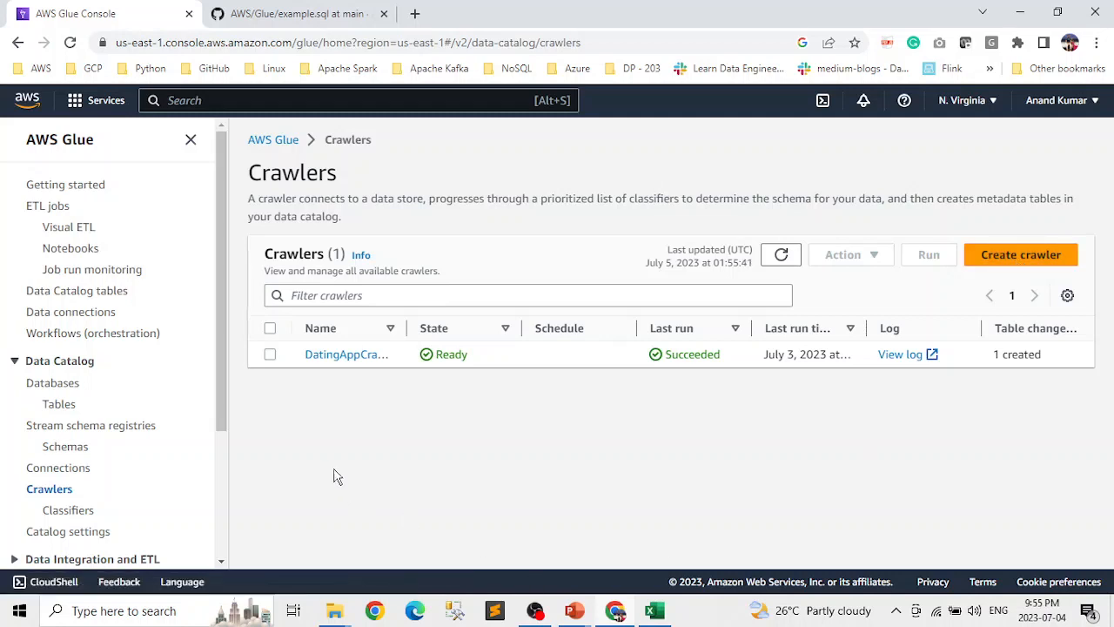
click(1004, 259)
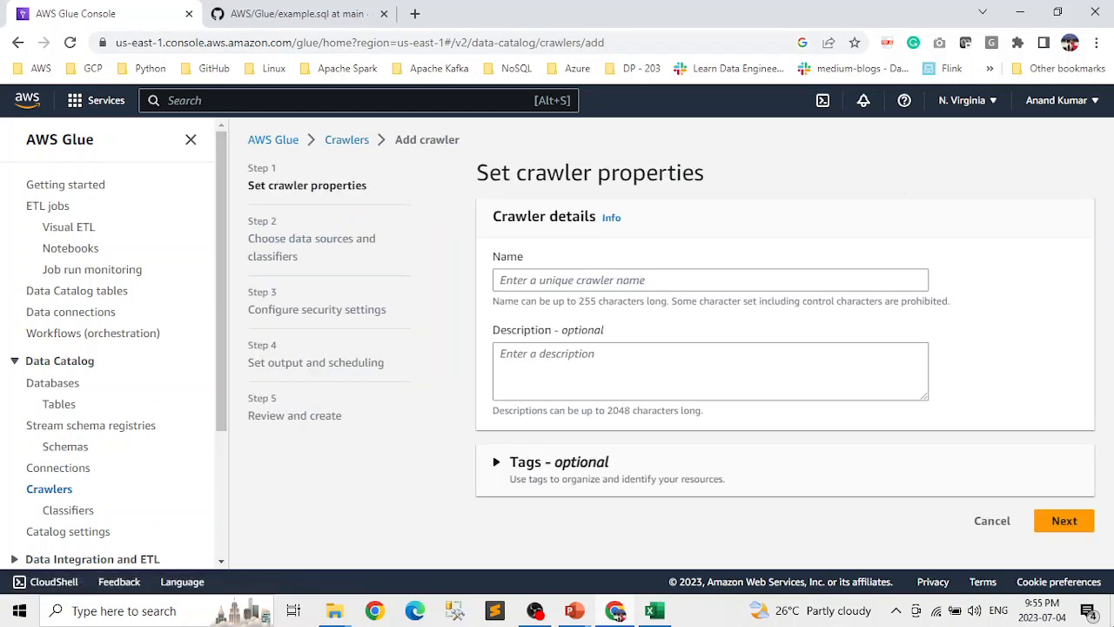
click(554, 280)
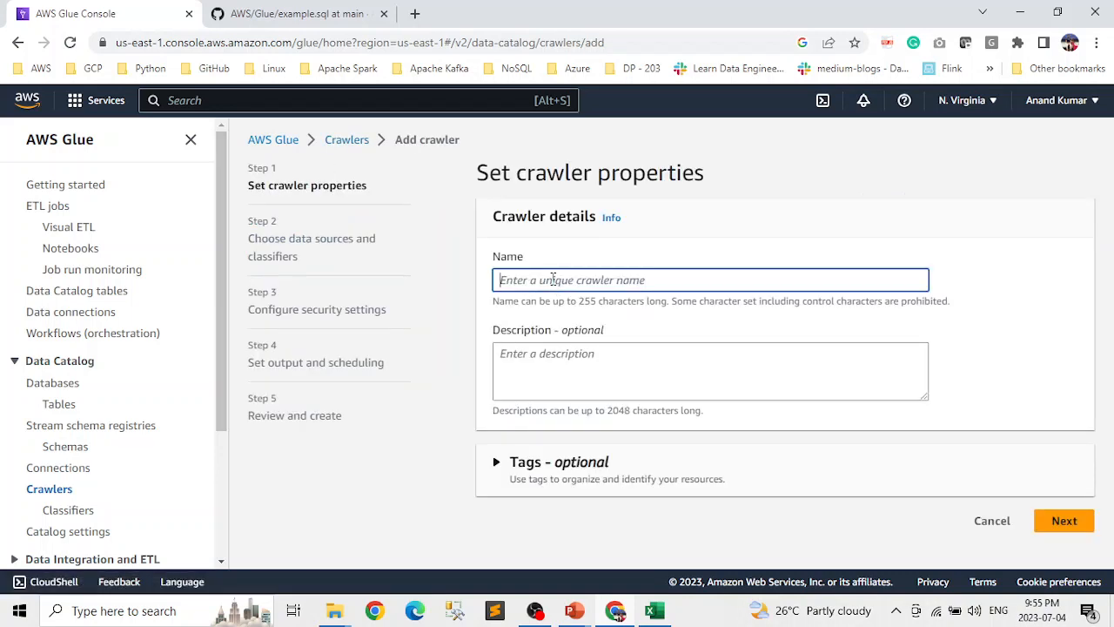
text(tinde)
key(BackSpace)
key(BackSpace)
text(crawler1)
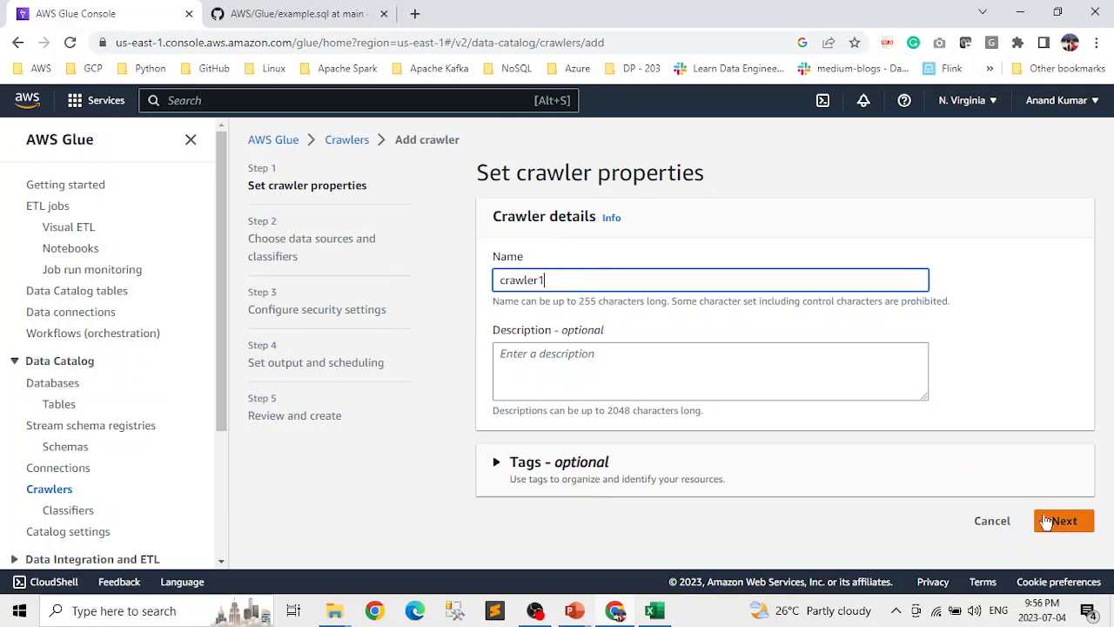
click(1070, 527)
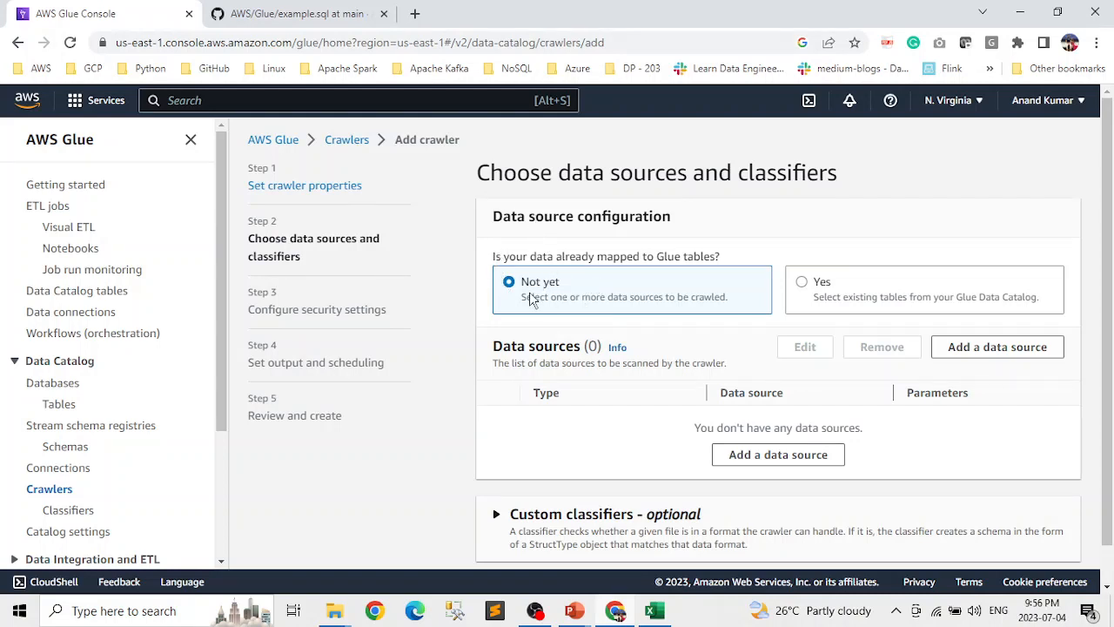
Start adding a data source to the crawler, keeping S3 as the source type and the location in this account
click(771, 461)
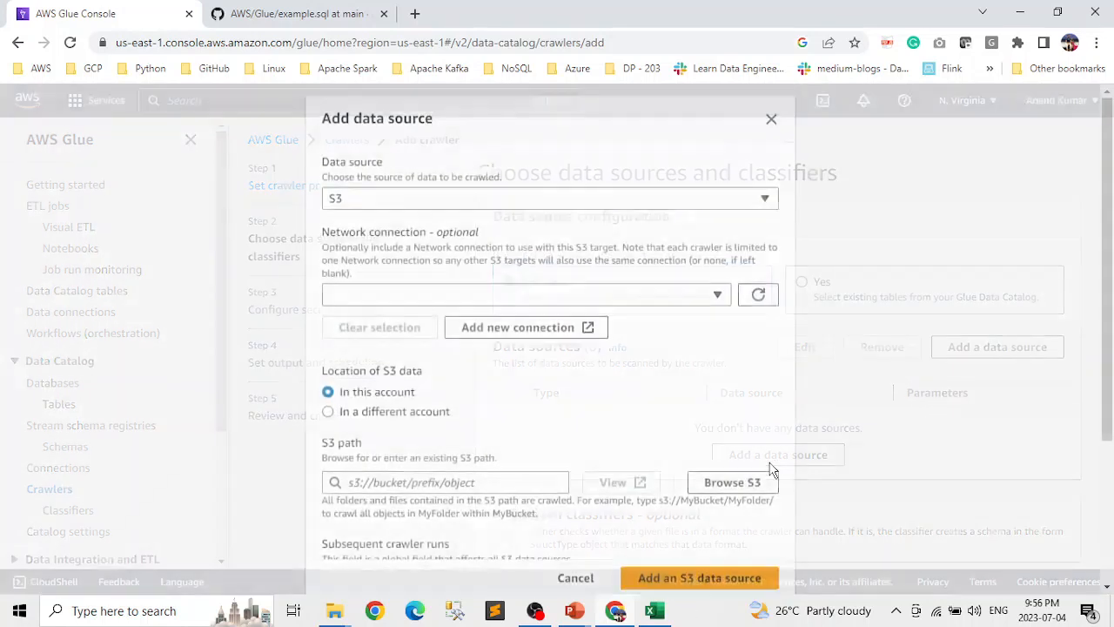
click(765, 202)
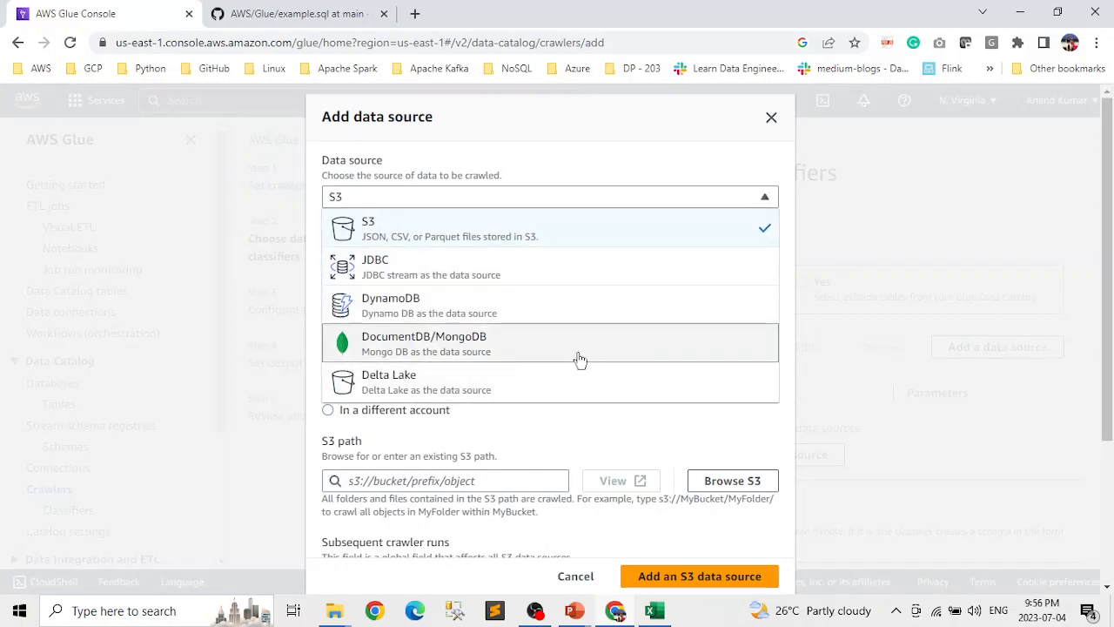
click(765, 198)
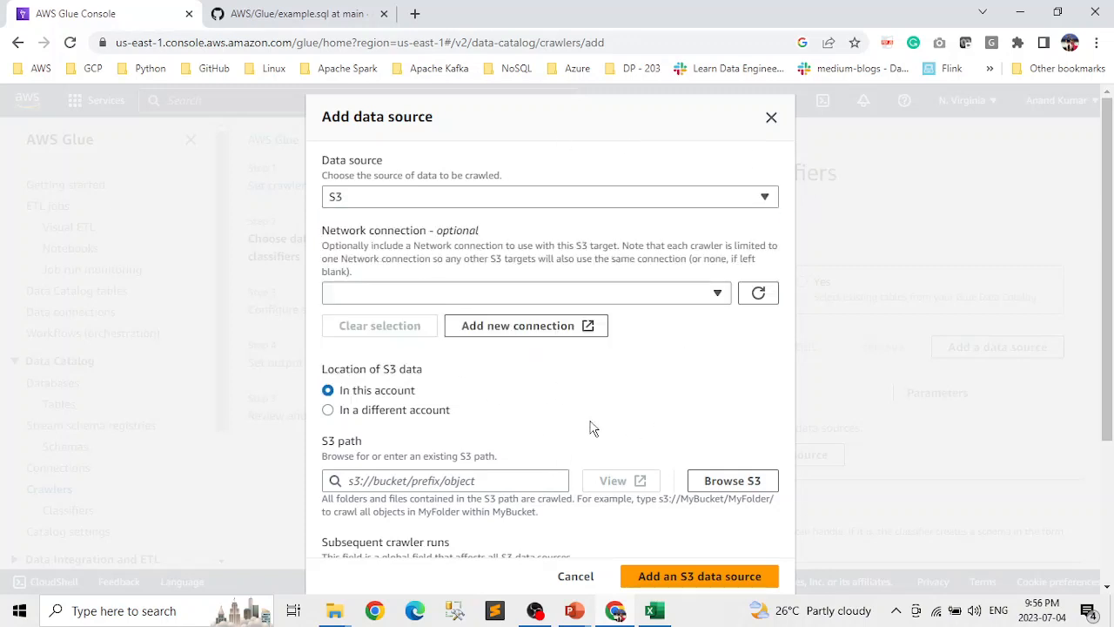
scroll(592, 428, down, 2)
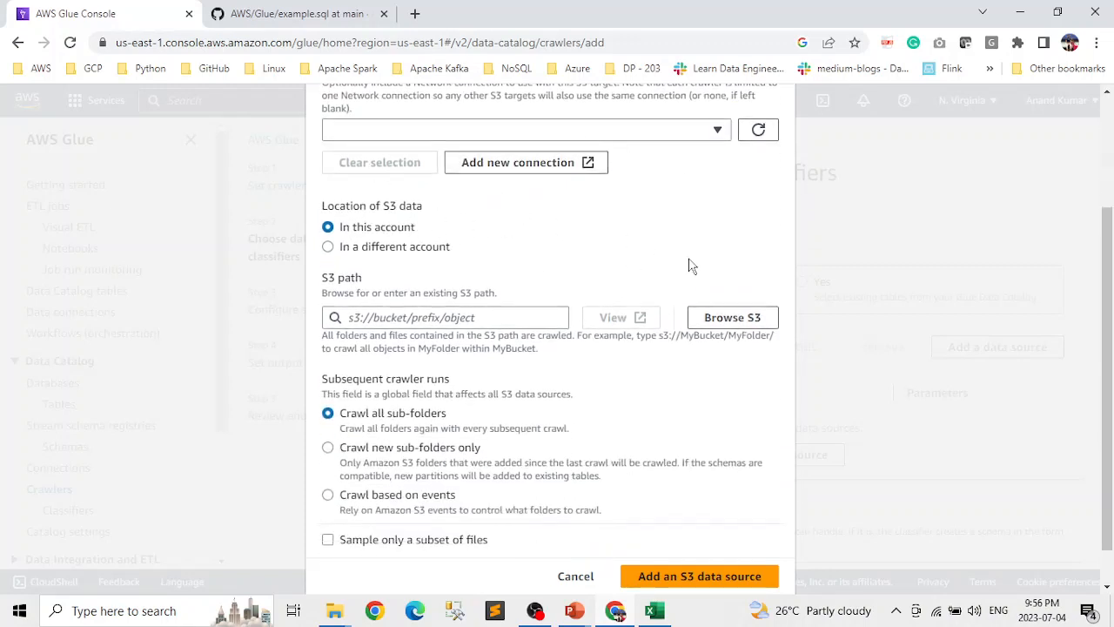
scroll(688, 264, up, 1)
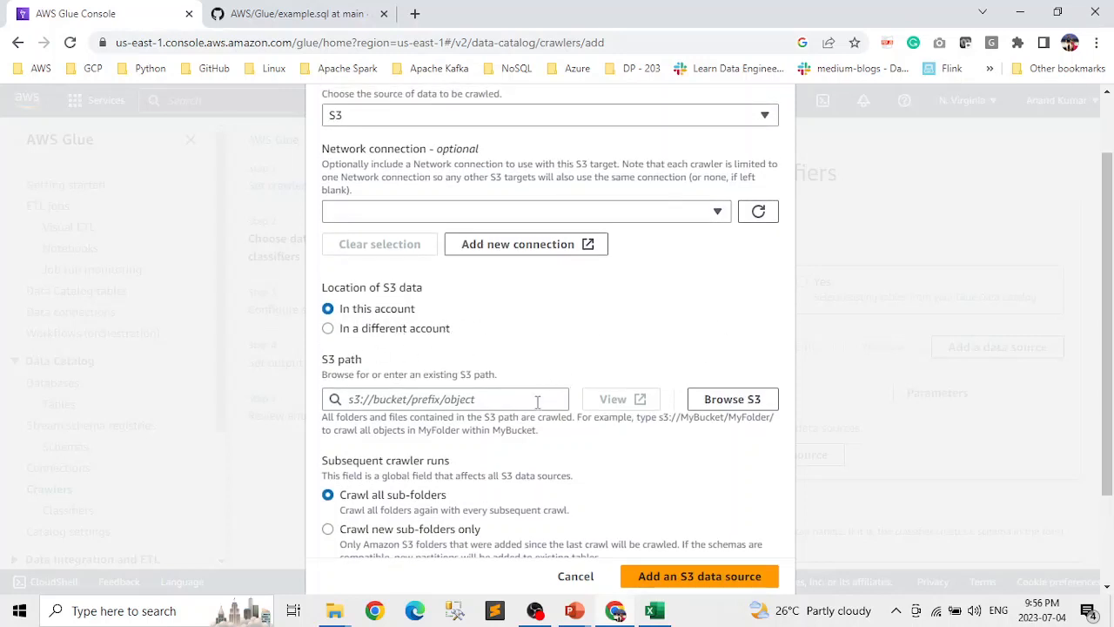
Set the S3 path to users_api.csv in the raw_data folder of the datatechdemo bucket
click(734, 401)
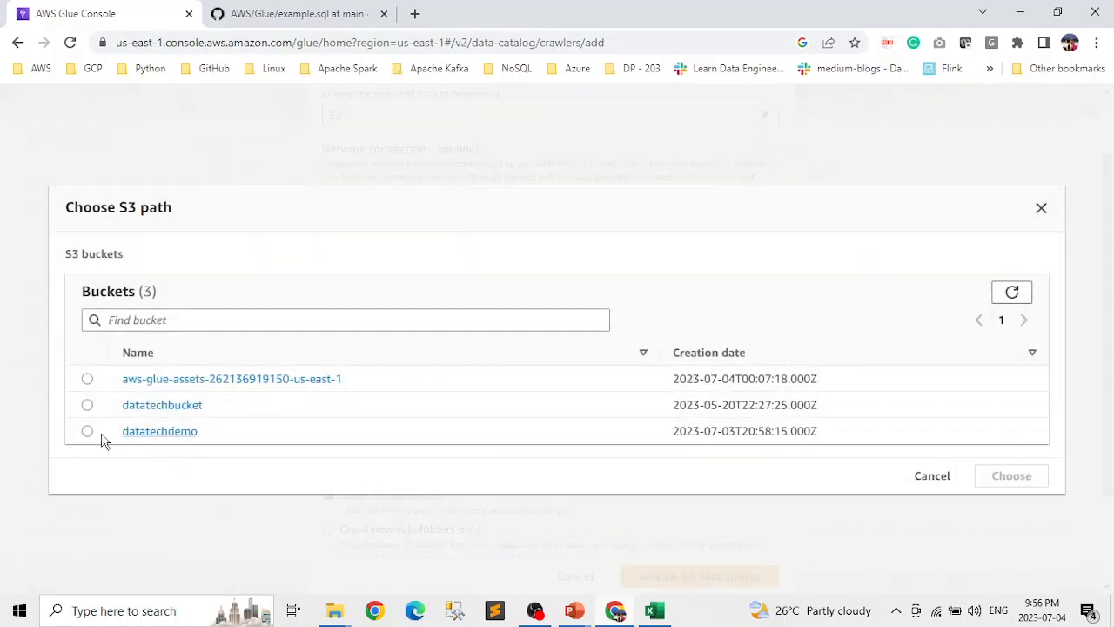
click(144, 432)
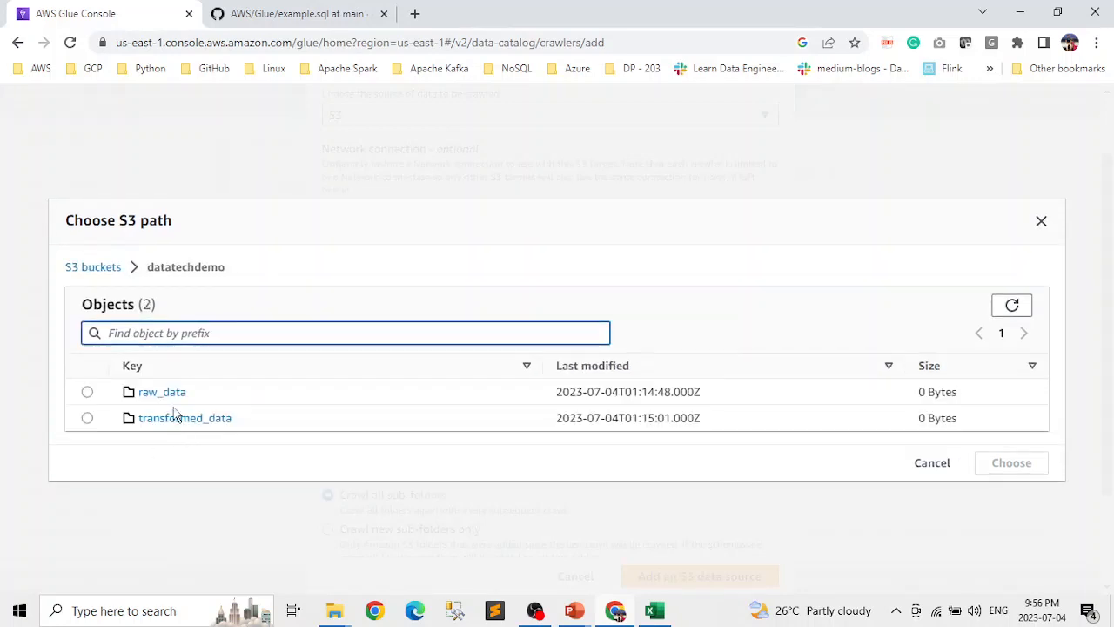
click(168, 392)
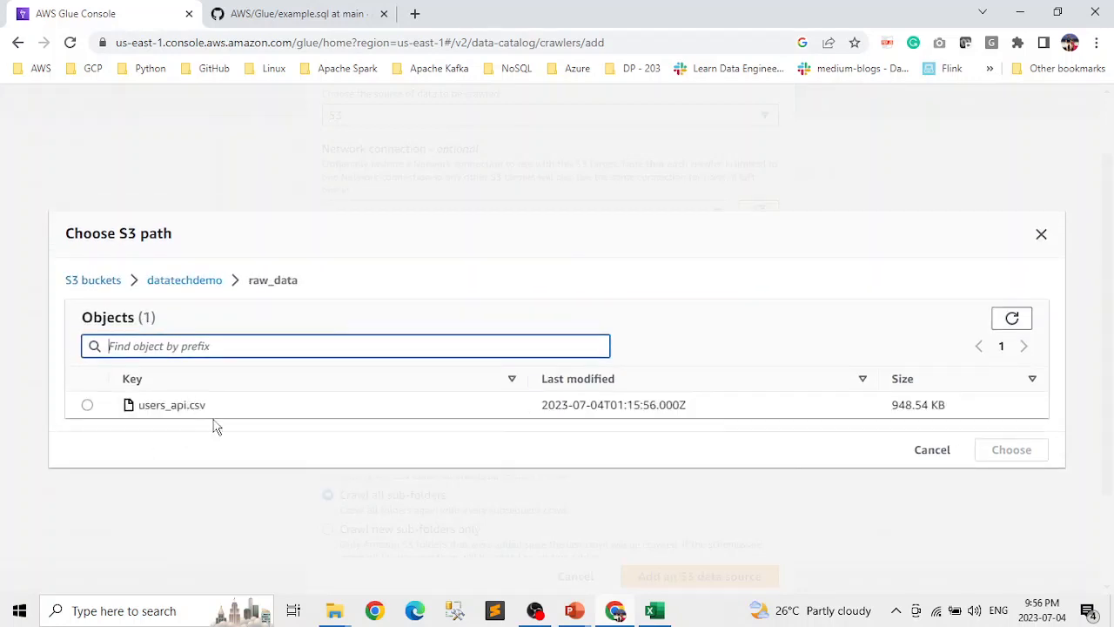
click(87, 405)
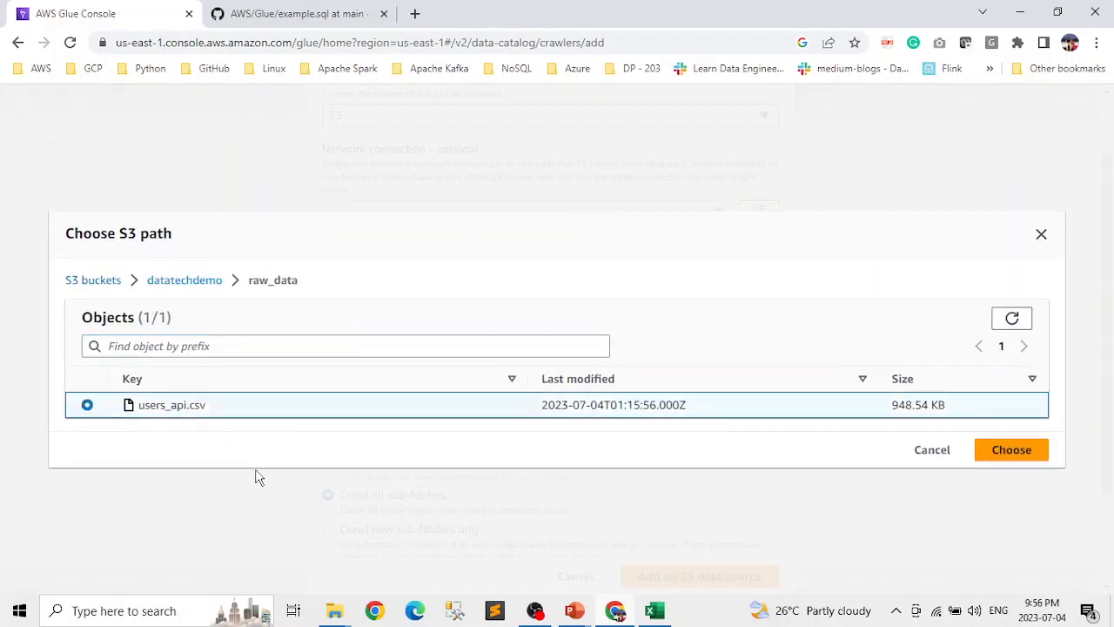
click(1008, 452)
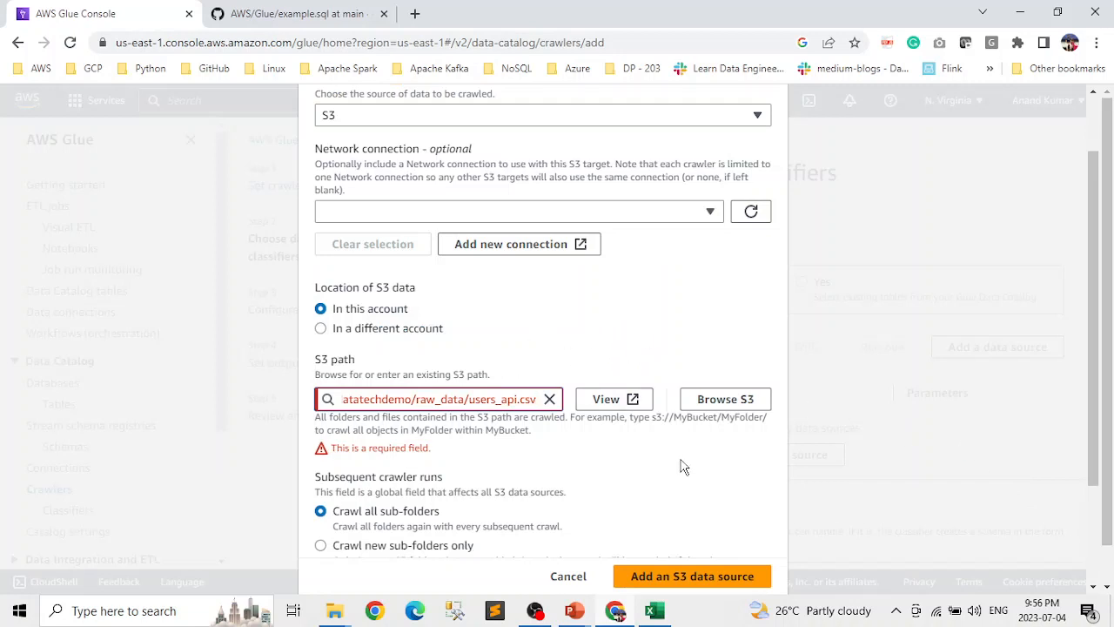
Add the S3 data source to the crawler with all sub-folders crawled on subsequent runs
scroll(792, 428, down, 2)
scroll(696, 383, down, 1)
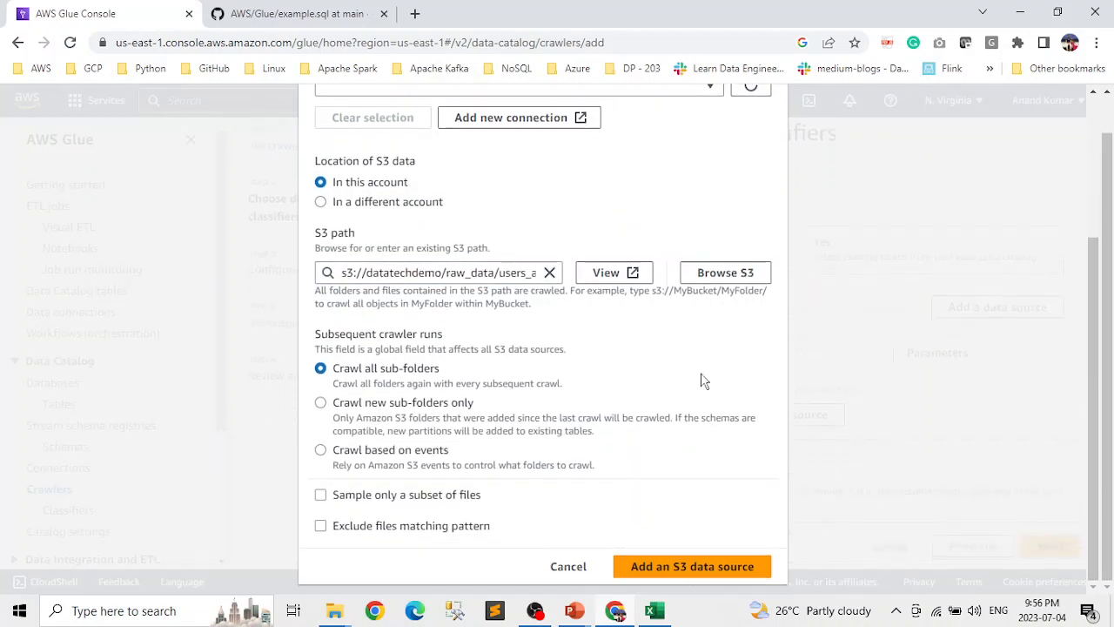
click(703, 575)
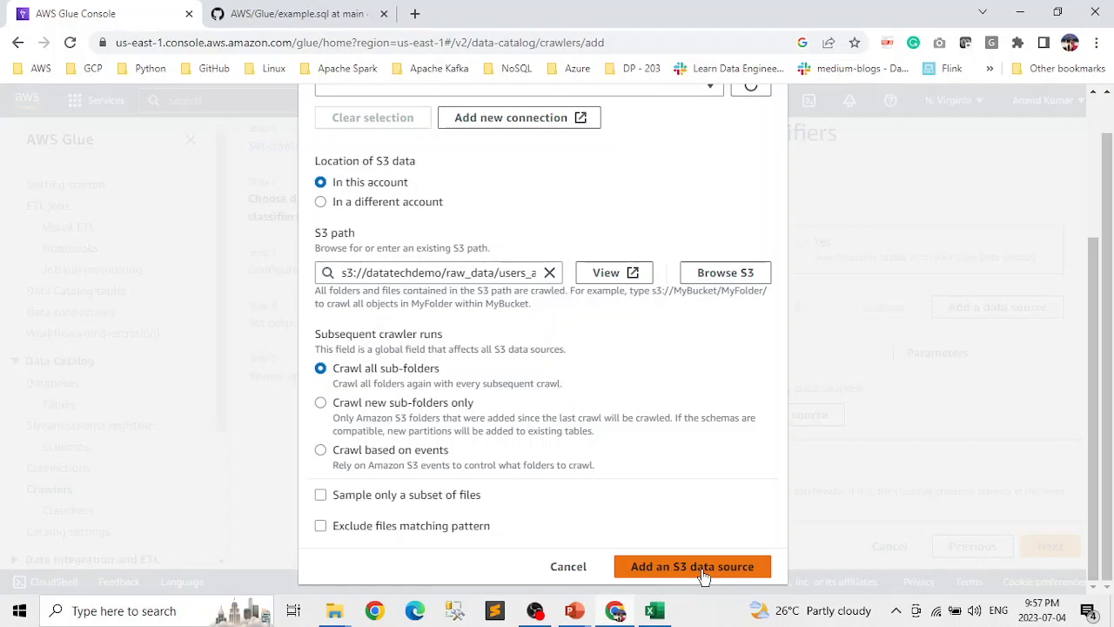
click(703, 574)
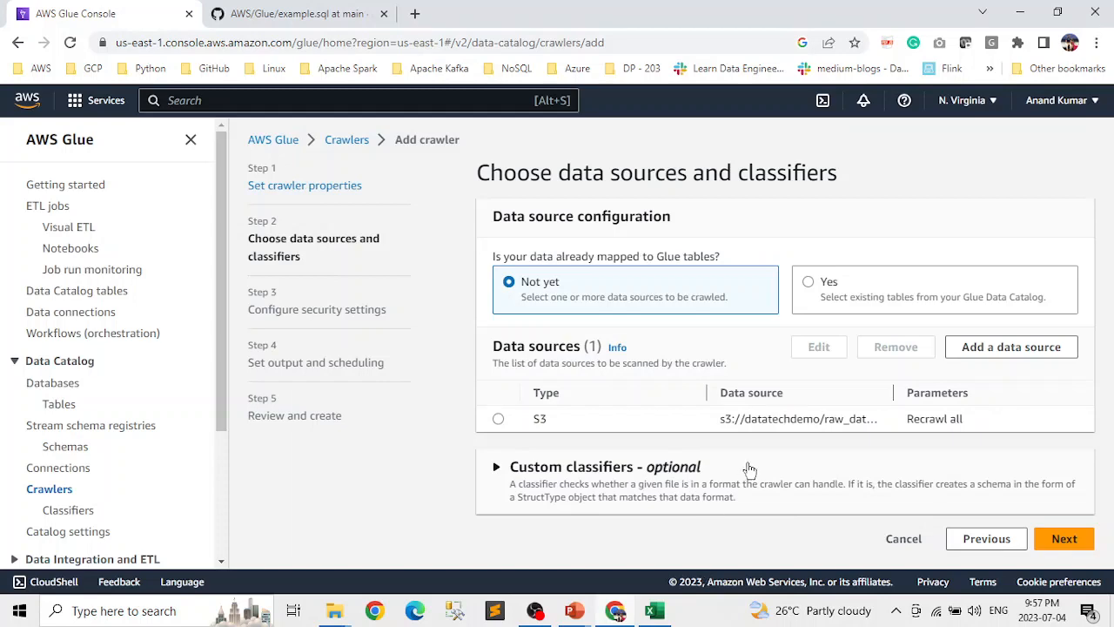
Continue to the crawler's security settings and choose GlueS3 as the existing IAM role
click(1063, 540)
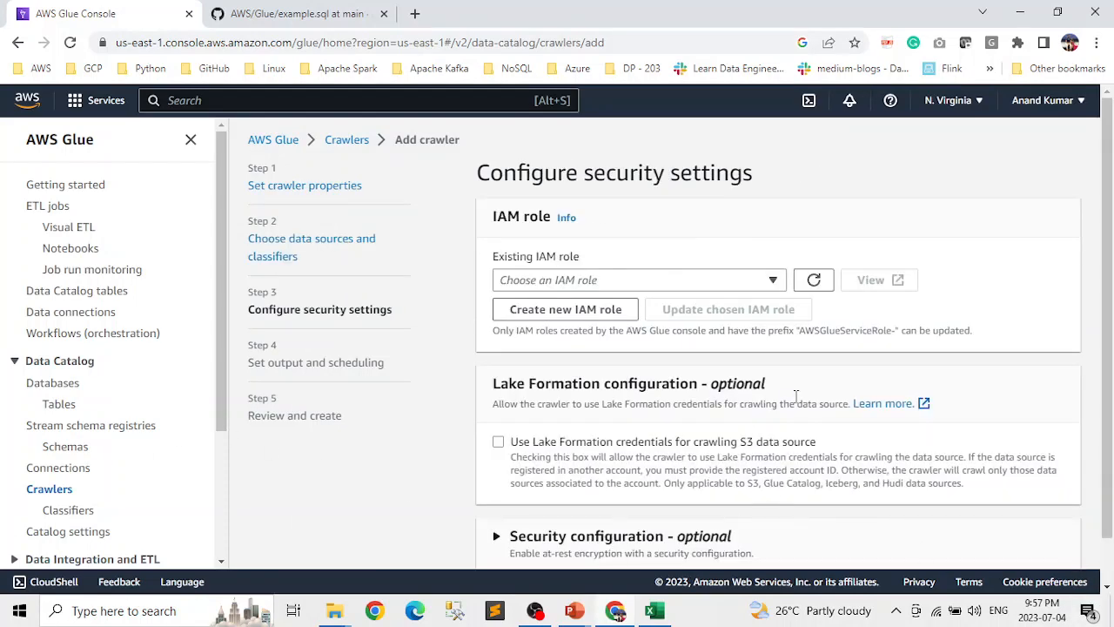
click(774, 280)
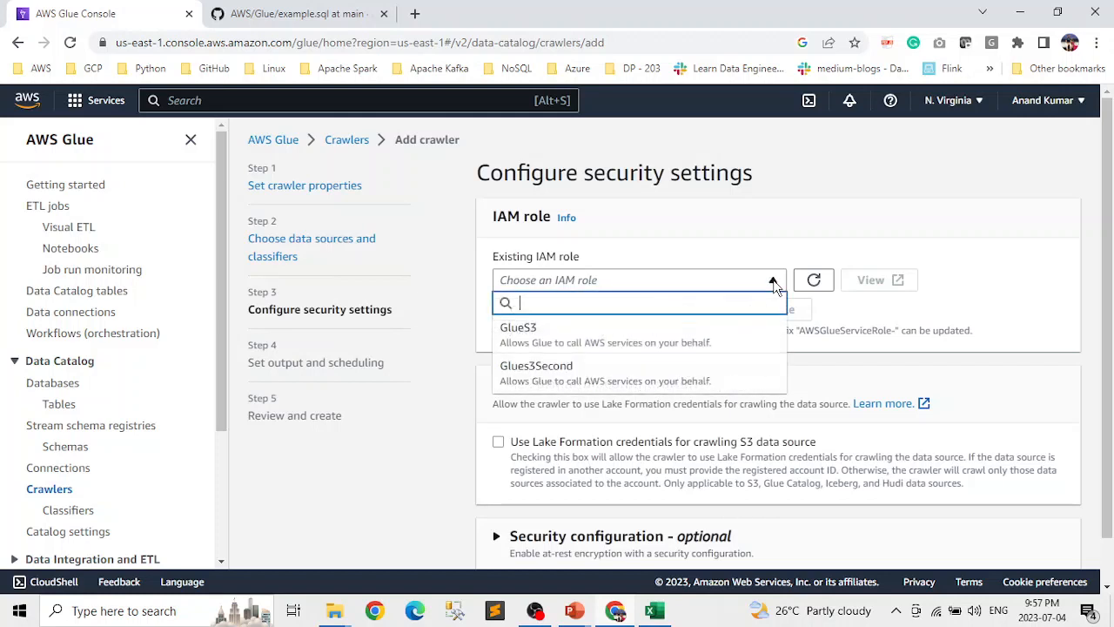
click(619, 342)
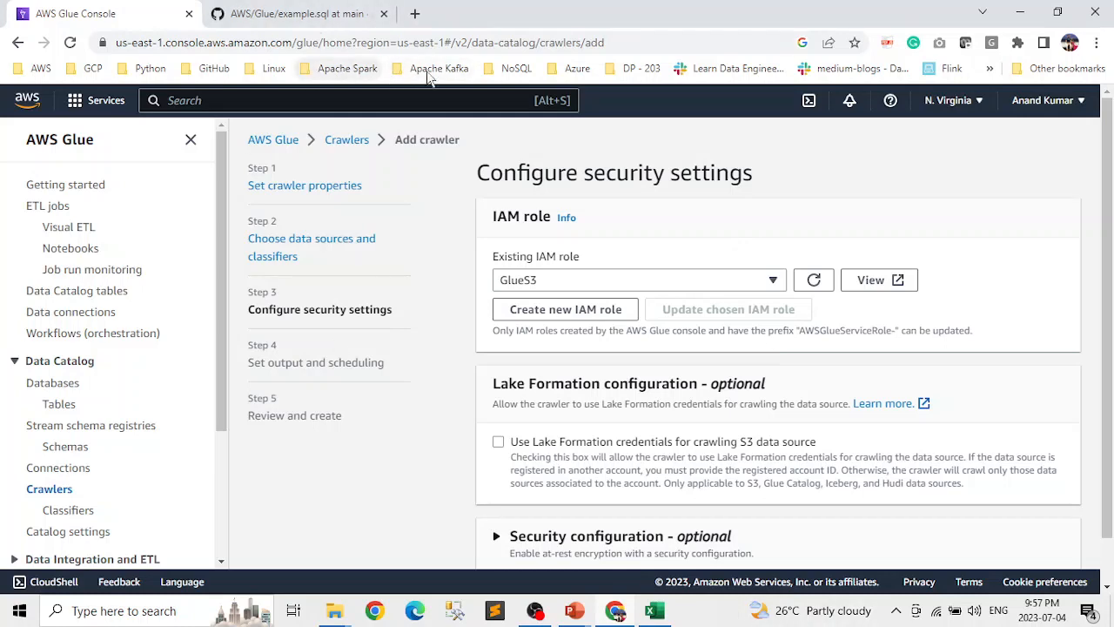
Open the Glue add-crawler page's address in a second browser tab
click(416, 15)
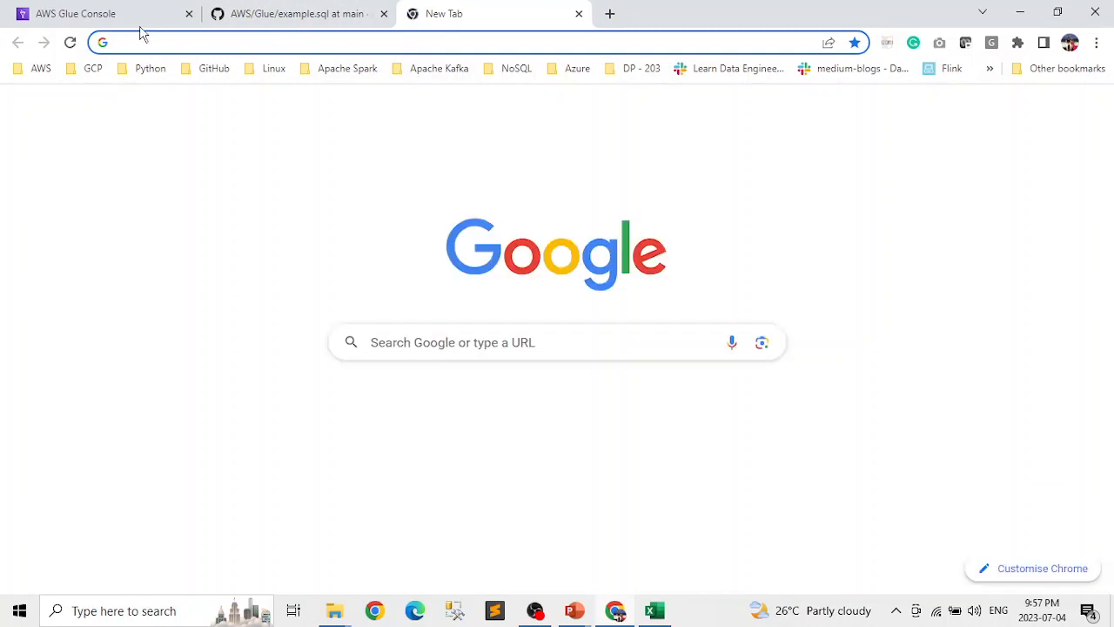
click(141, 23)
click(205, 44)
key(ctrl+c)
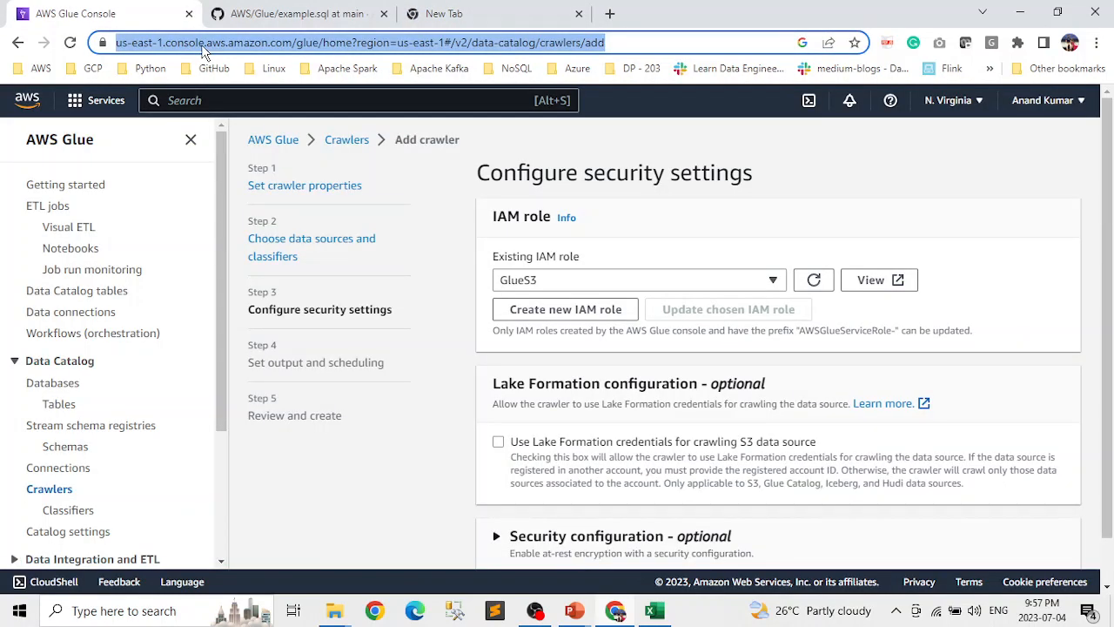
click(498, 14)
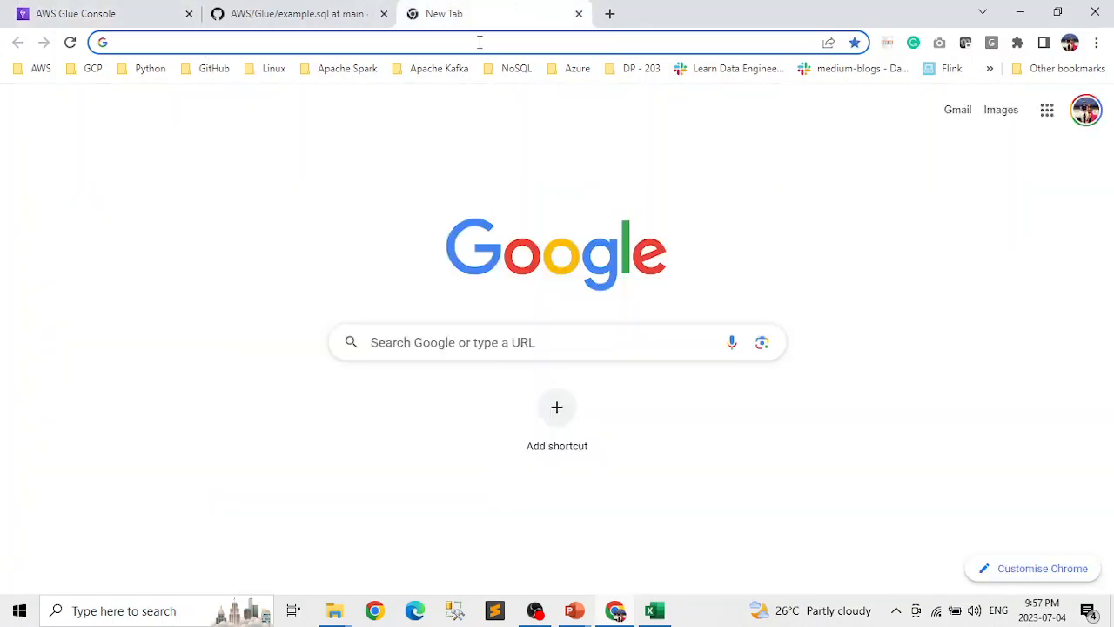
key(ctrl+v)
key(Return)
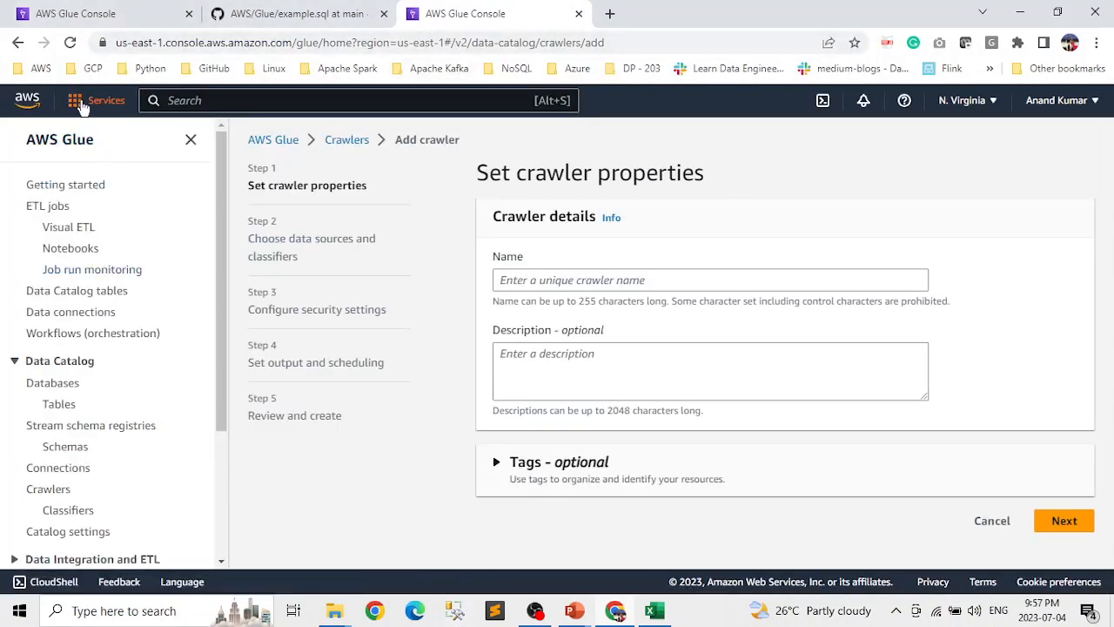
Search the AWS services for IAM and open its console in the new browser tab
click(84, 102)
click(316, 99)
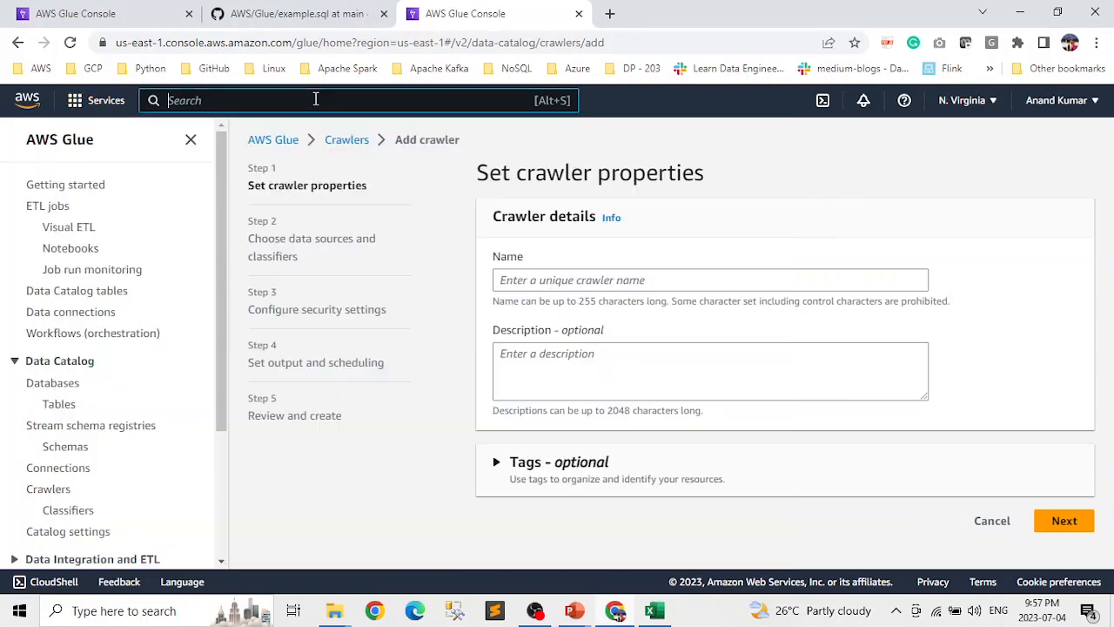
text(IAM)
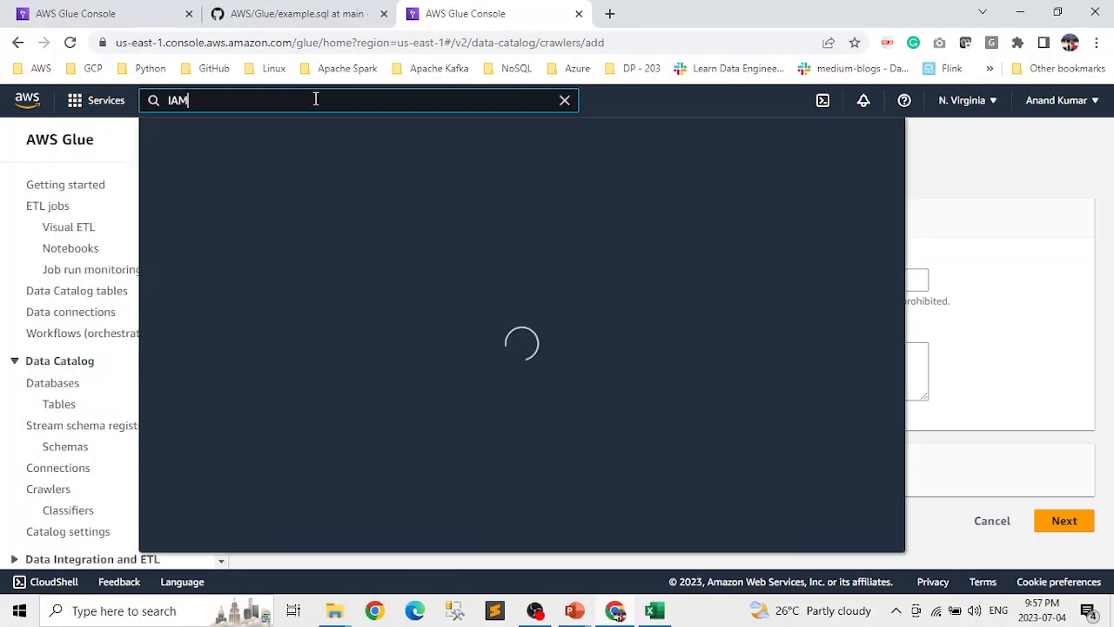
key(Return)
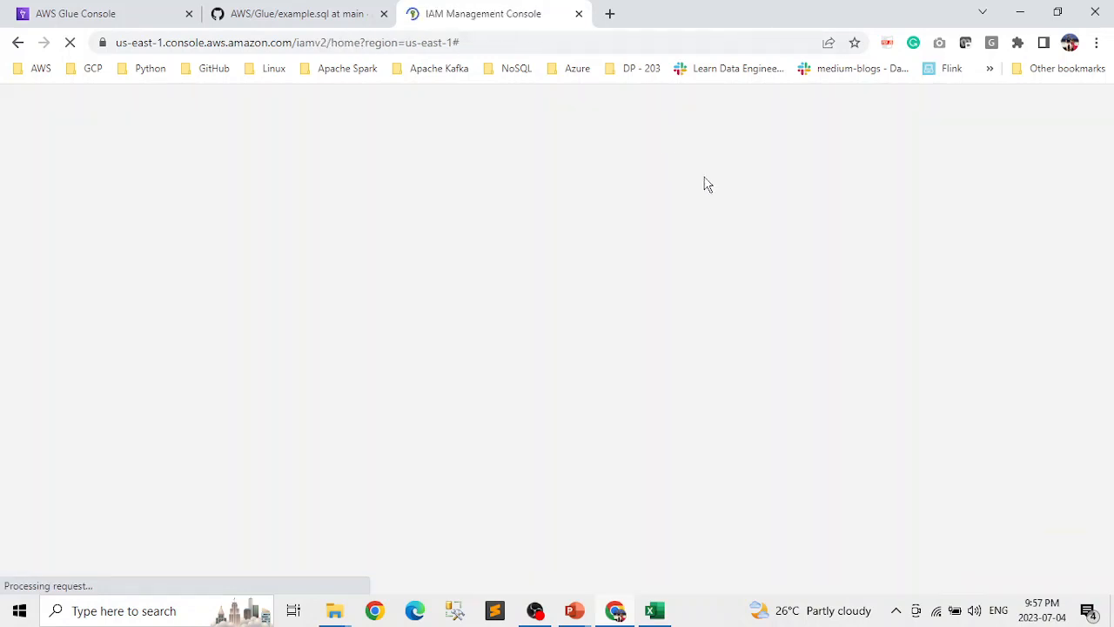
Try to create a new IAM role from the crawler's security settings using only the AWSGlueServiceRole- prefix as its name
click(117, 17)
click(122, 42)
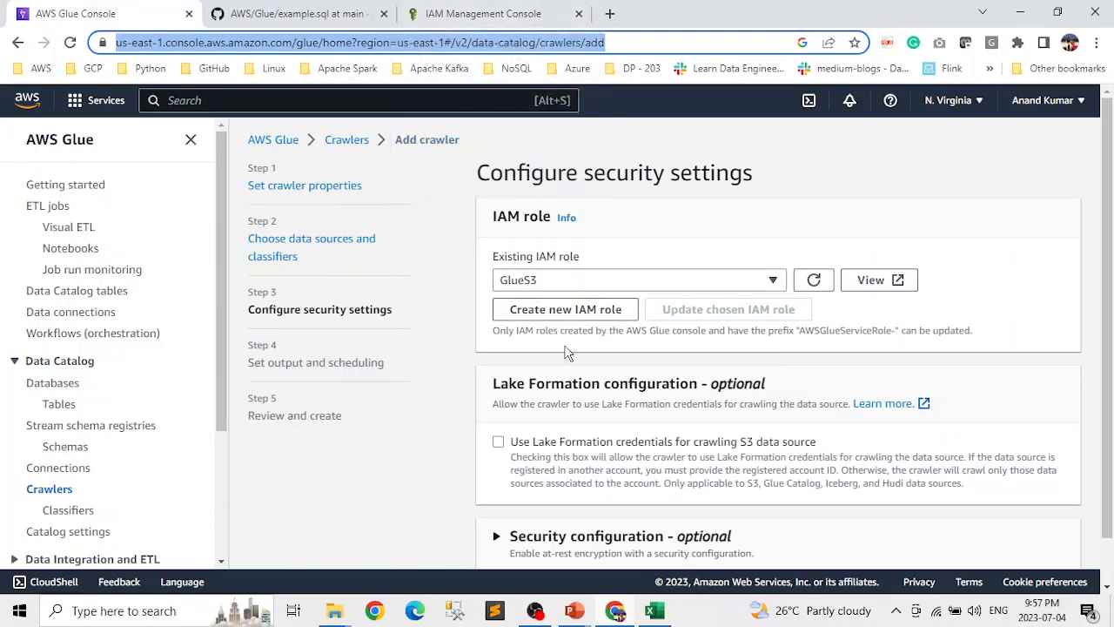
click(561, 315)
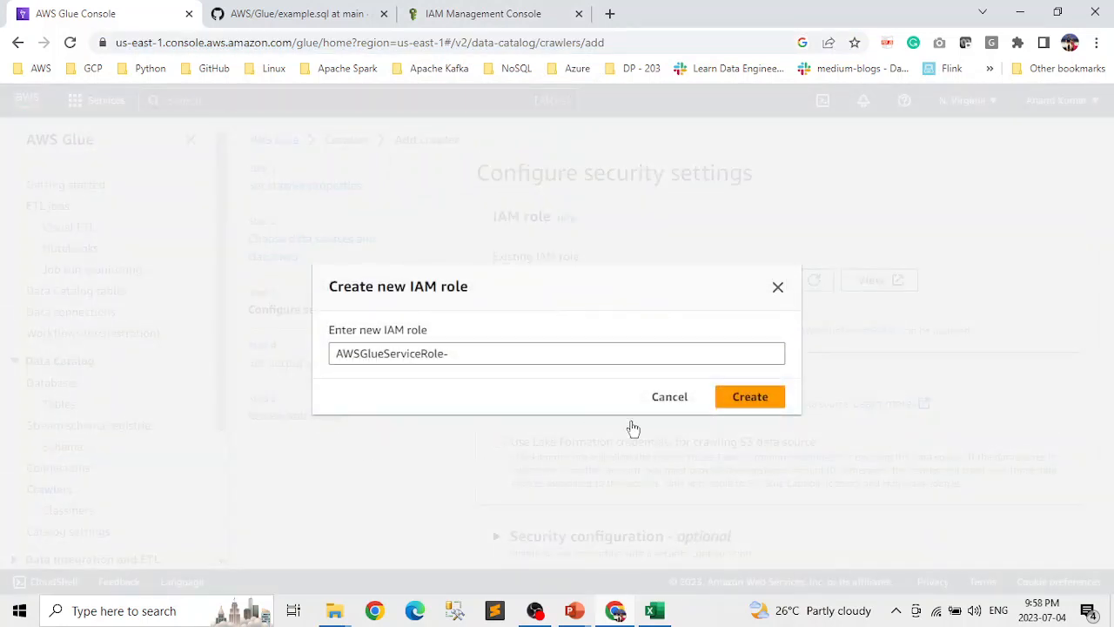
click(729, 357)
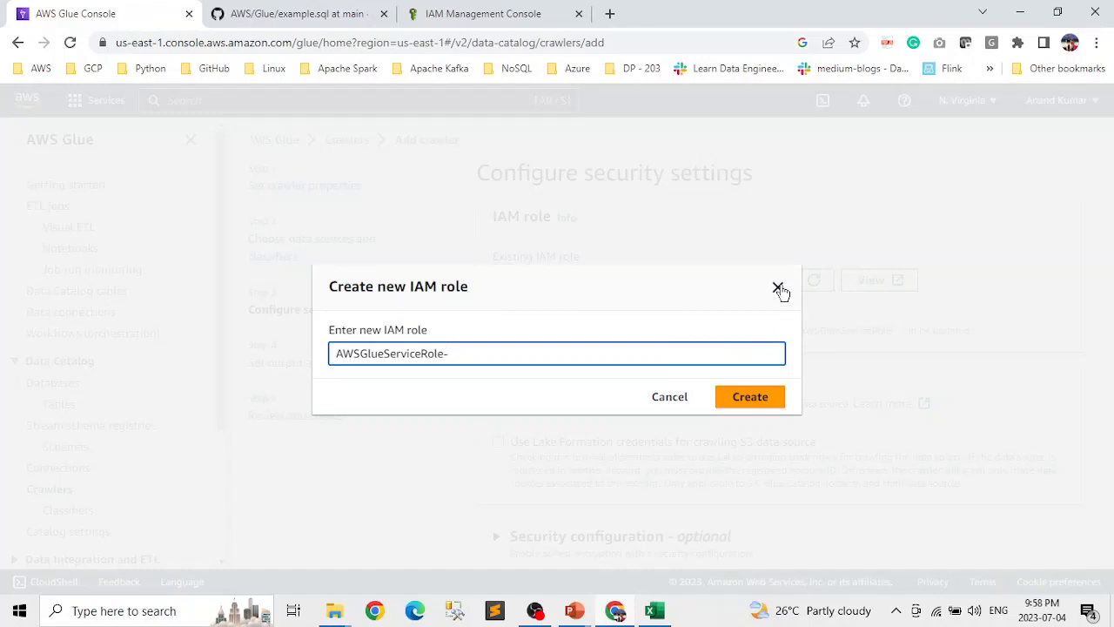
click(764, 399)
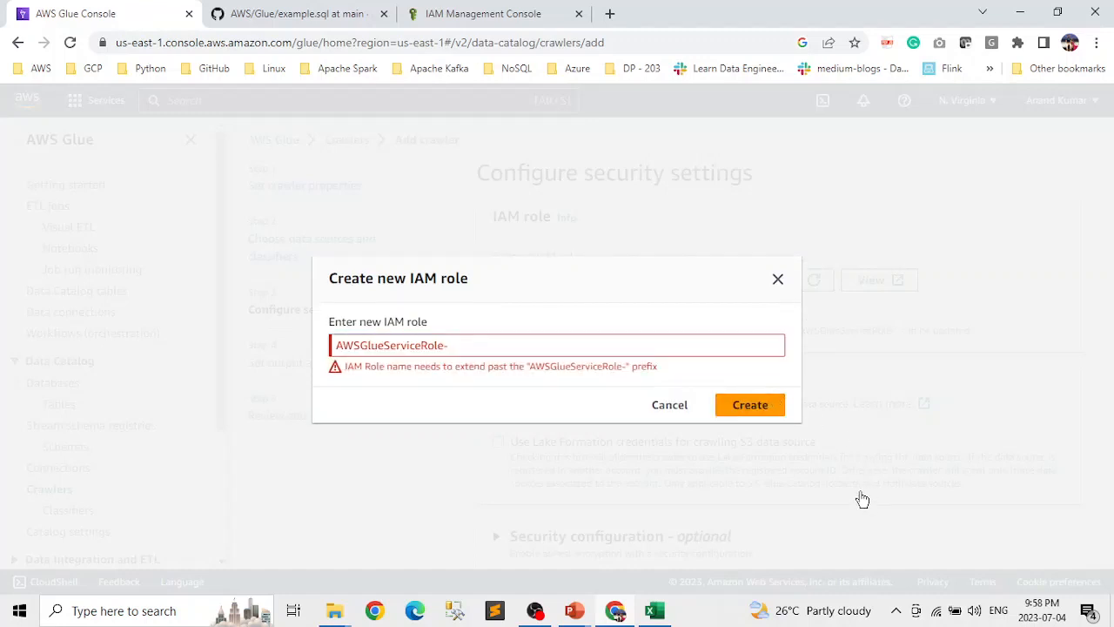
double_click(496, 345)
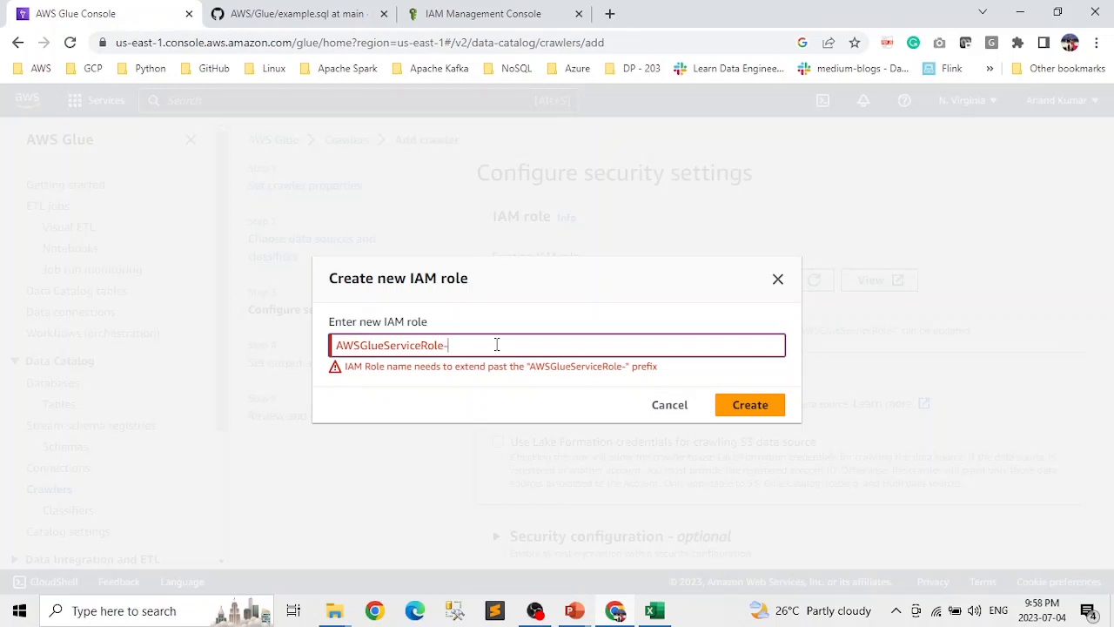
click(665, 407)
Switch to the IAM console and look through the list of existing roles
click(476, 11)
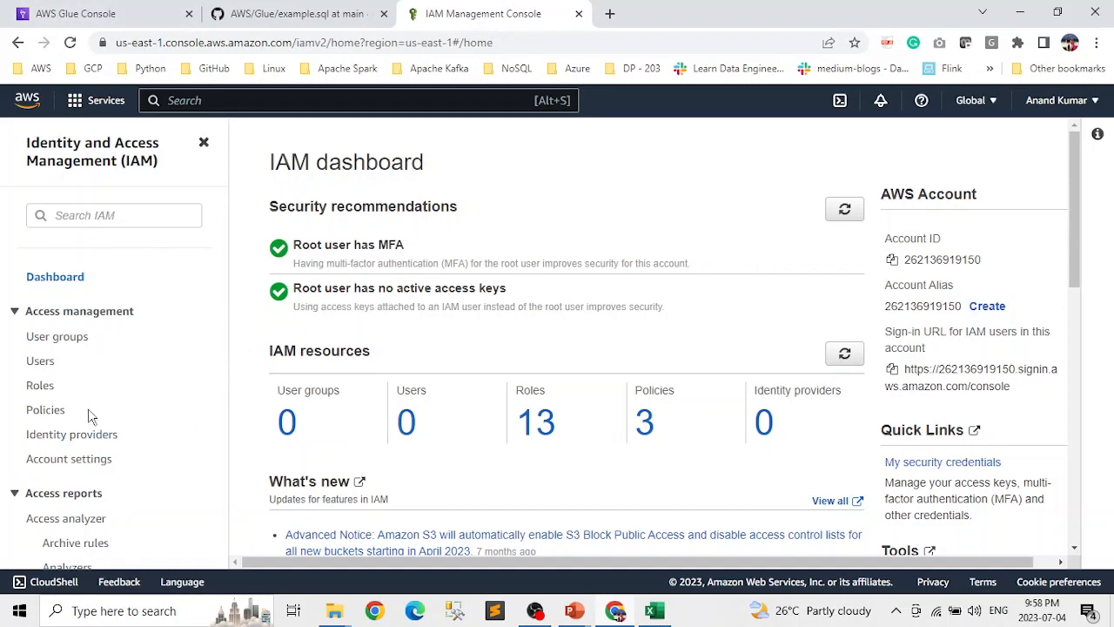
click(40, 385)
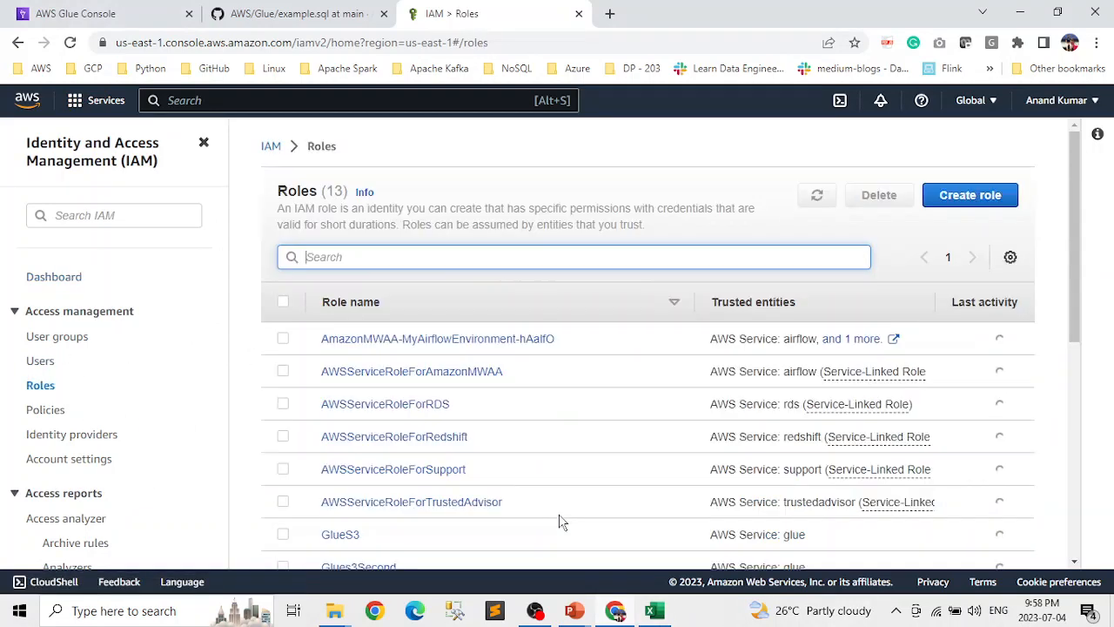
scroll(466, 412, down, 2)
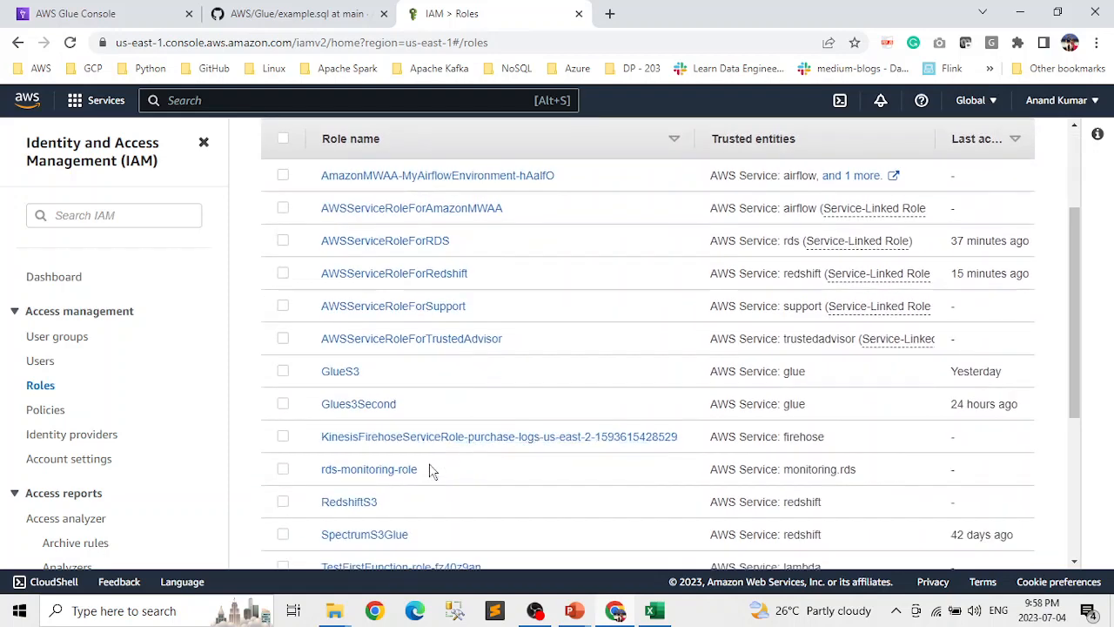
scroll(531, 395, up, 2)
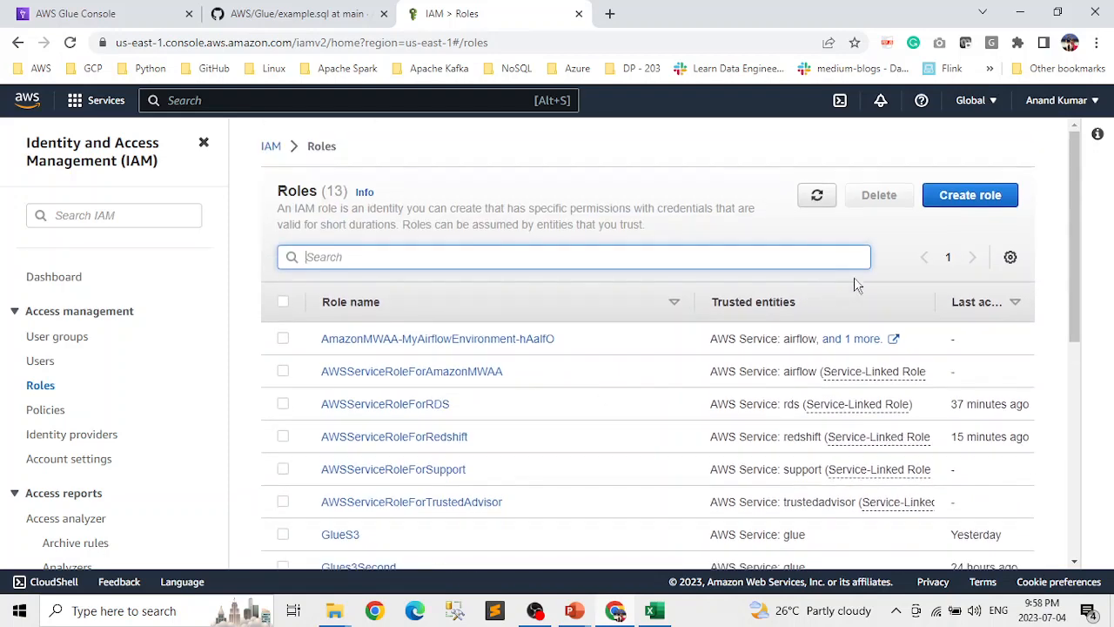
Start a new IAM role with AWS service as its trusted entity type and Glue as its use case
click(975, 202)
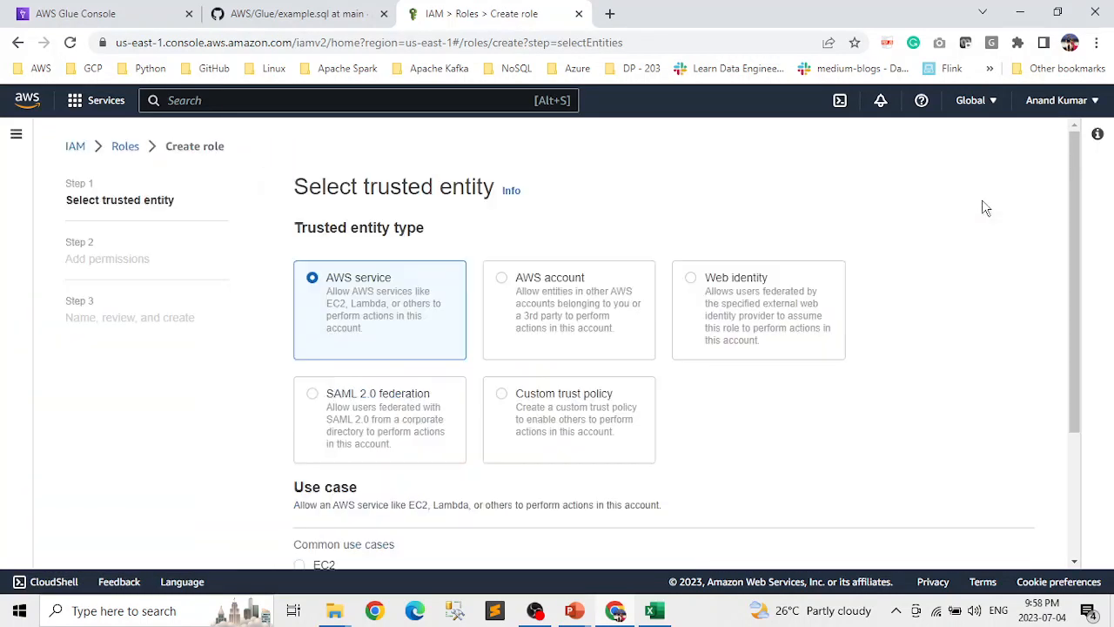
scroll(790, 365, down, 3)
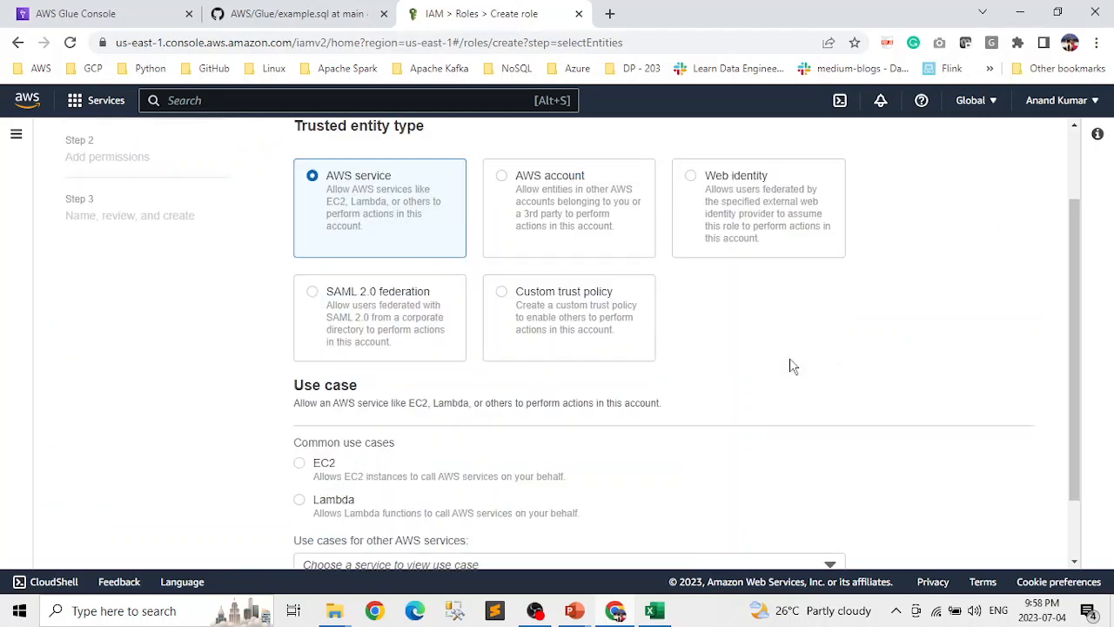
click(519, 488)
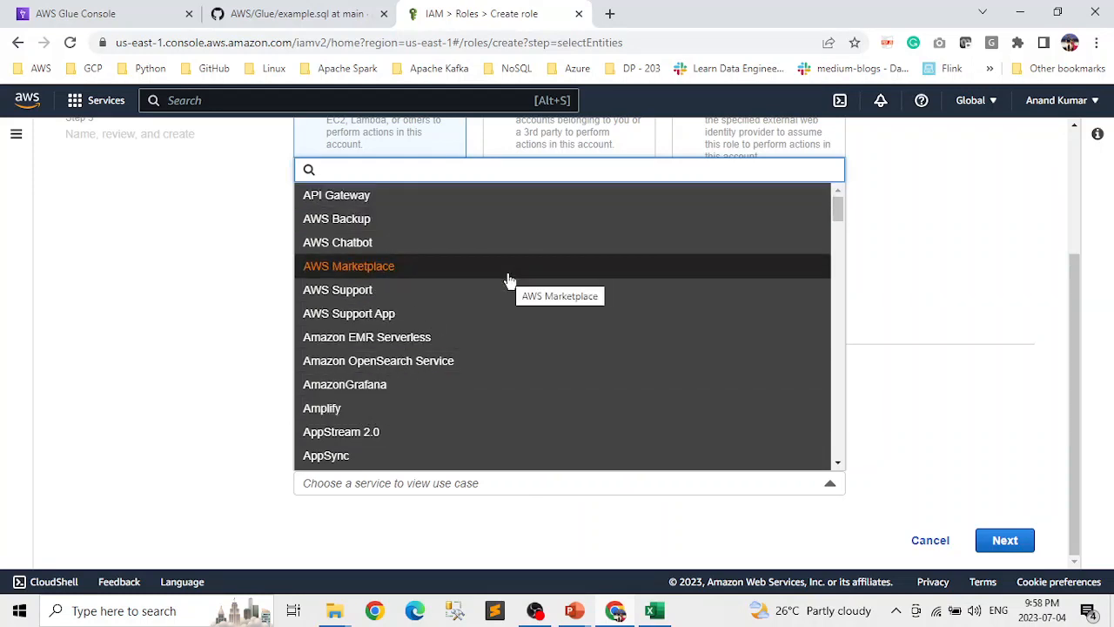
text(glue)
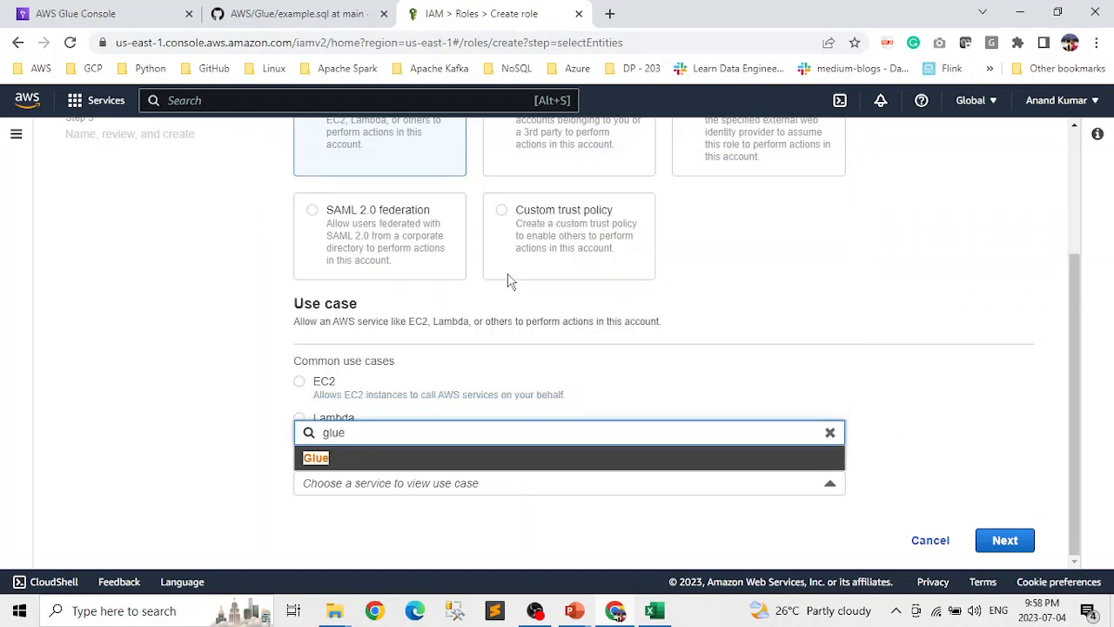
click(315, 461)
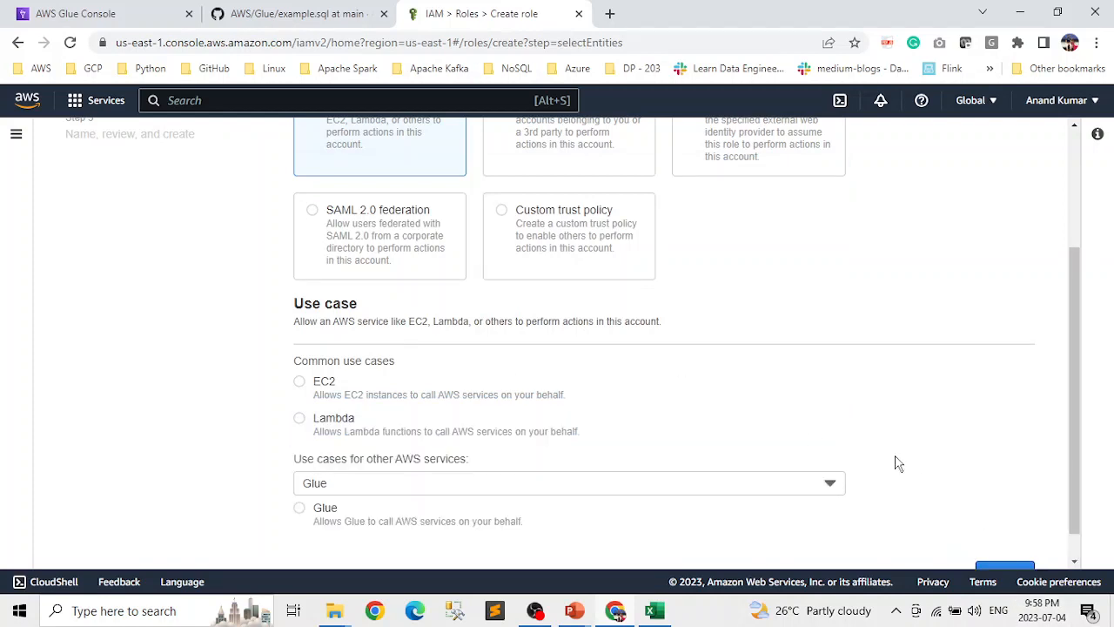
scroll(896, 461, down, 1)
click(301, 476)
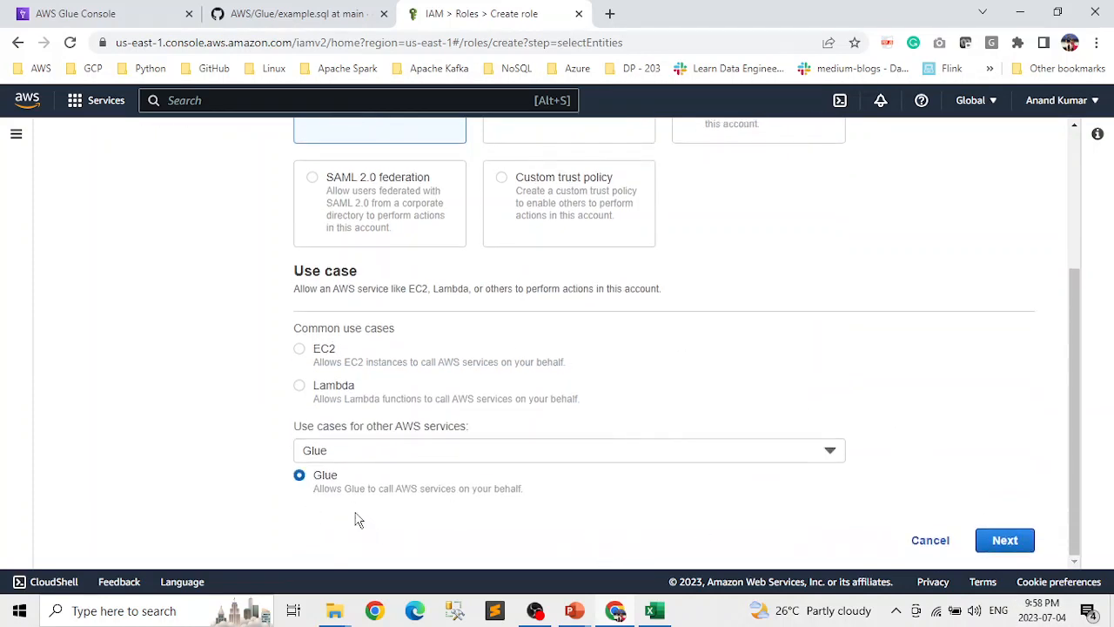
click(1007, 541)
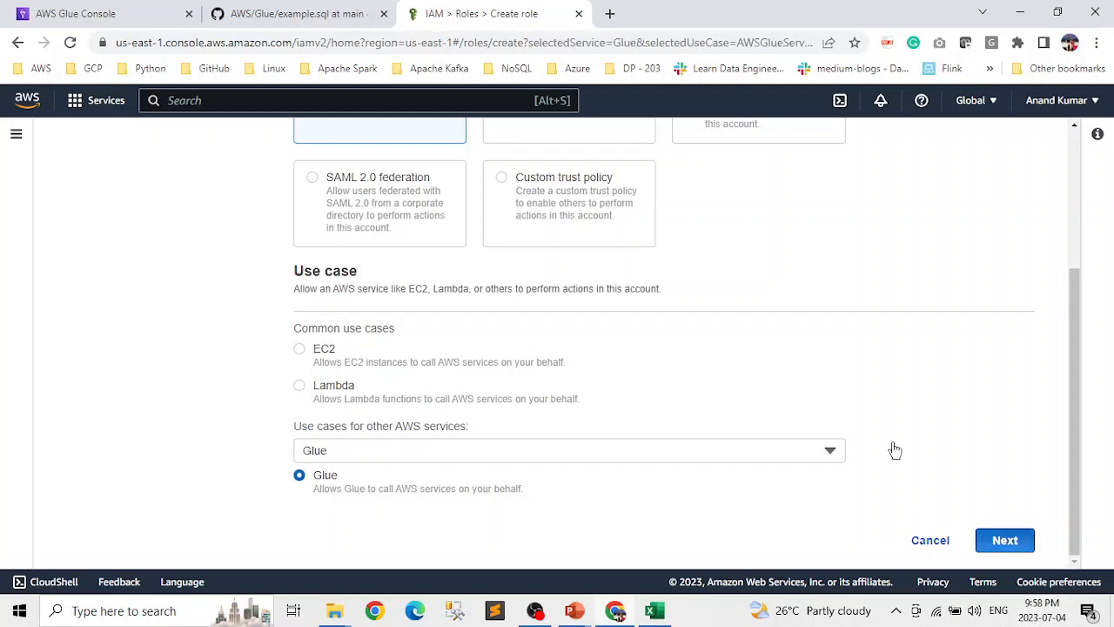
Filter the permissions policies by "glueservice" and select AWSGlueServiceRole for the new role
scroll(647, 406, up, 3)
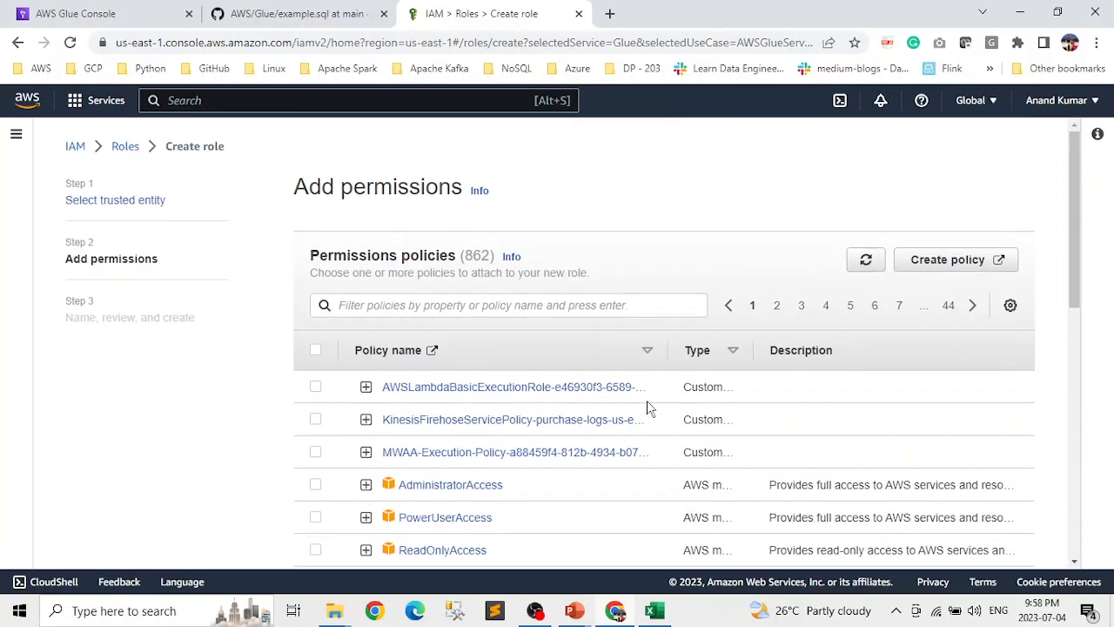
scroll(646, 408, down, 2)
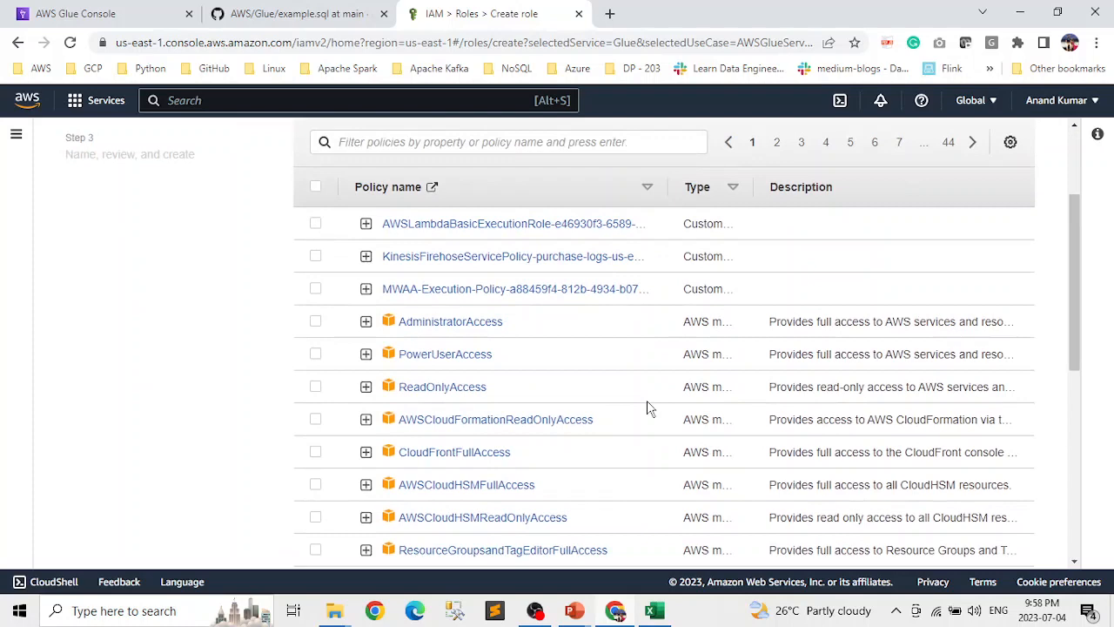
scroll(648, 407, down, 2)
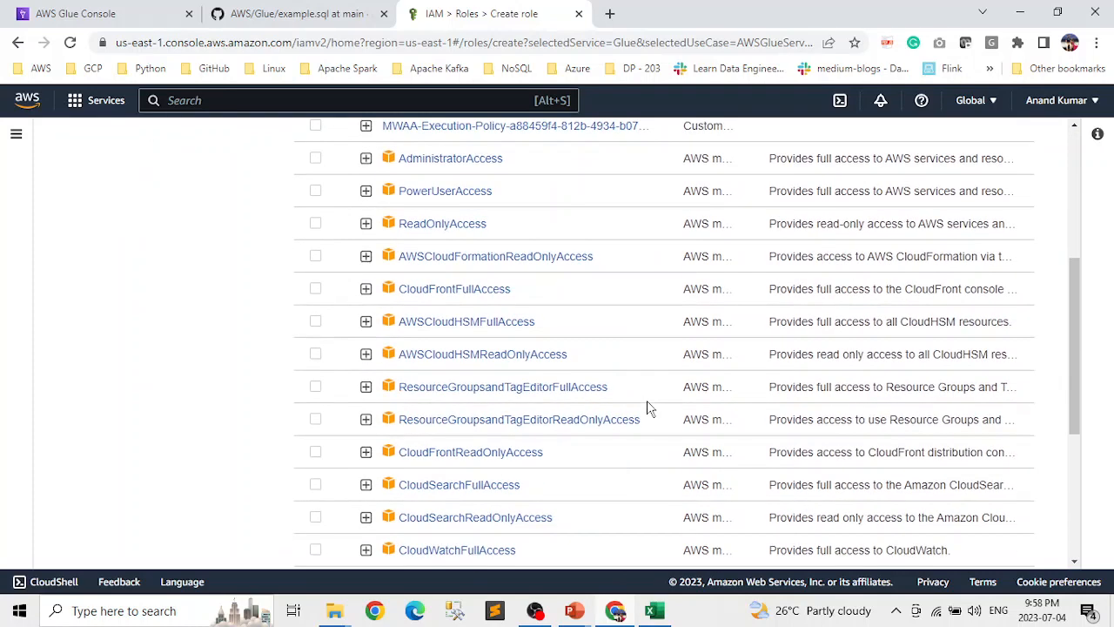
scroll(648, 407, up, 4)
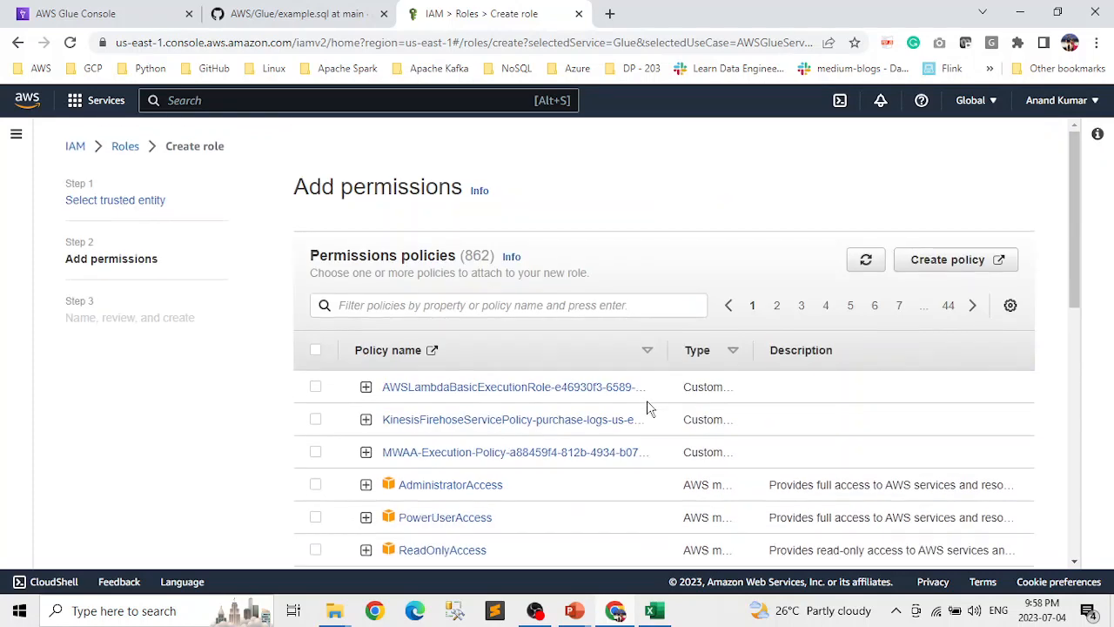
click(396, 305)
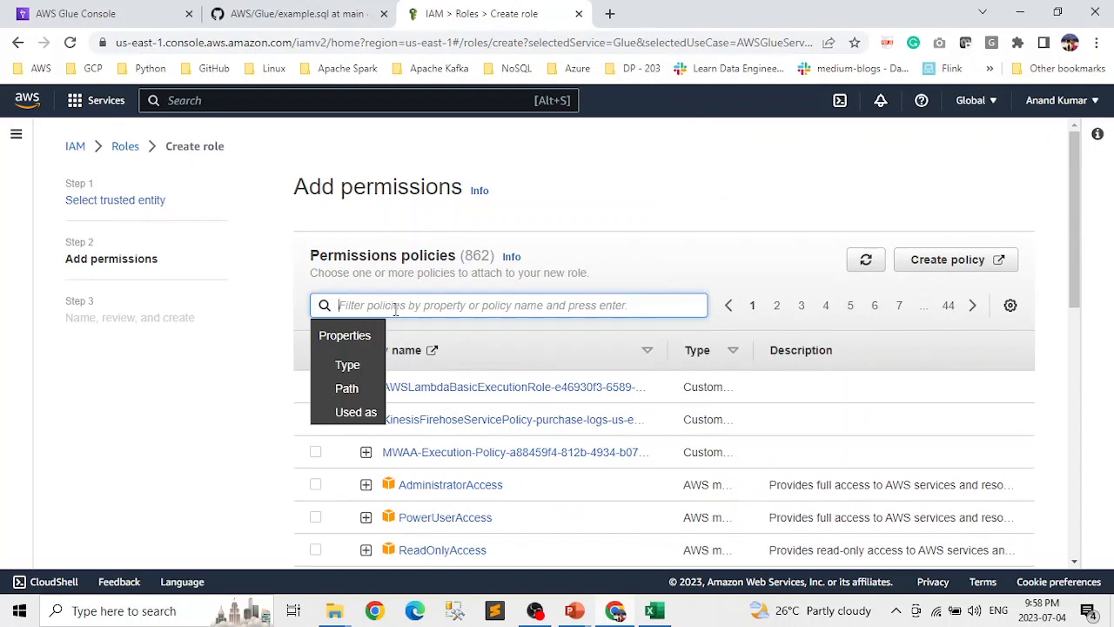
text(glueservicer)
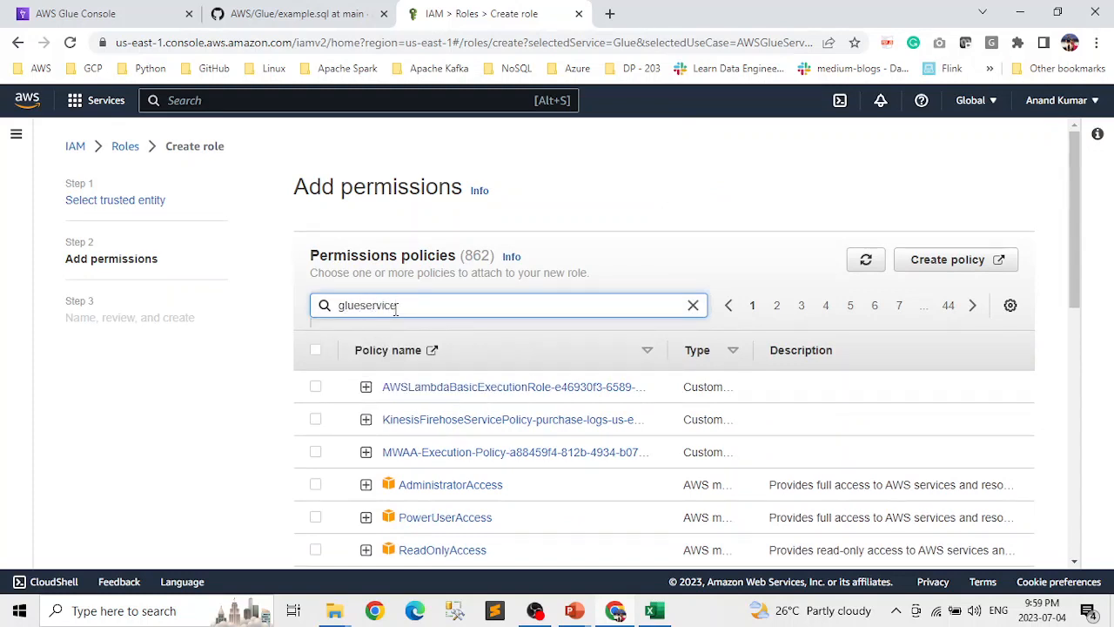
key(Return)
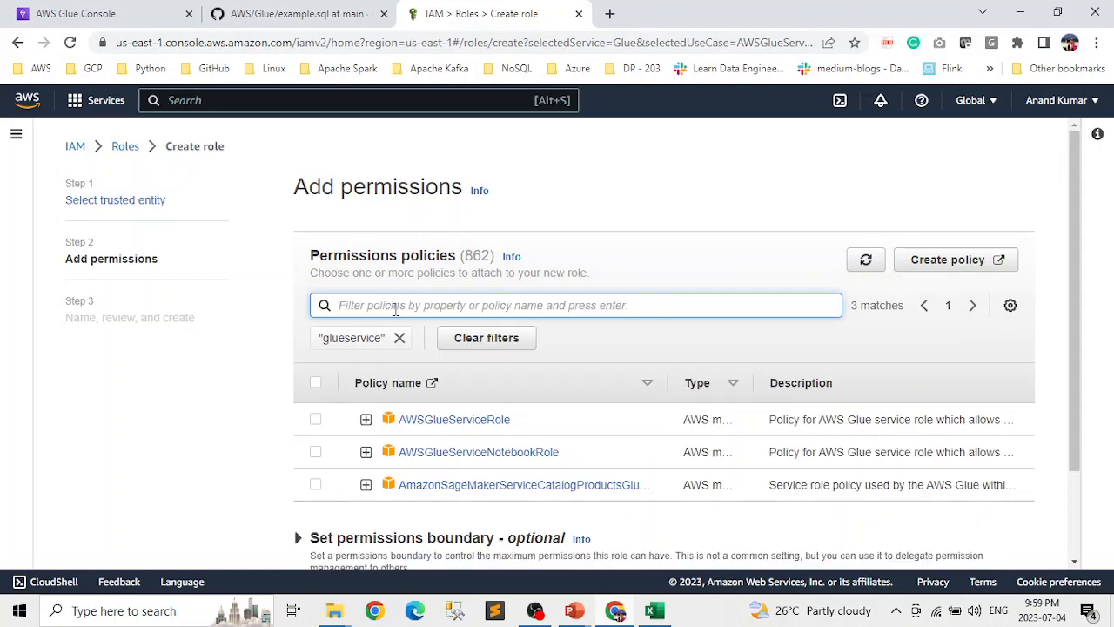
click(316, 421)
Filter the policies by "s3" alone, add AmazonS3FullAccess to the selection, and proceed to the role's naming and review page
click(485, 306)
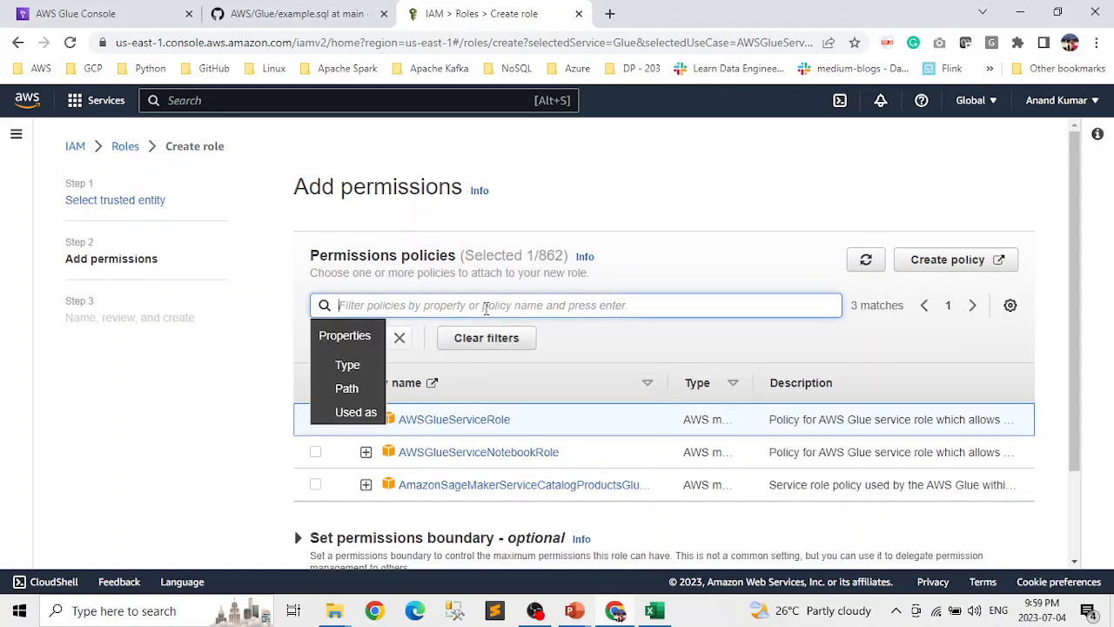
text(s3)
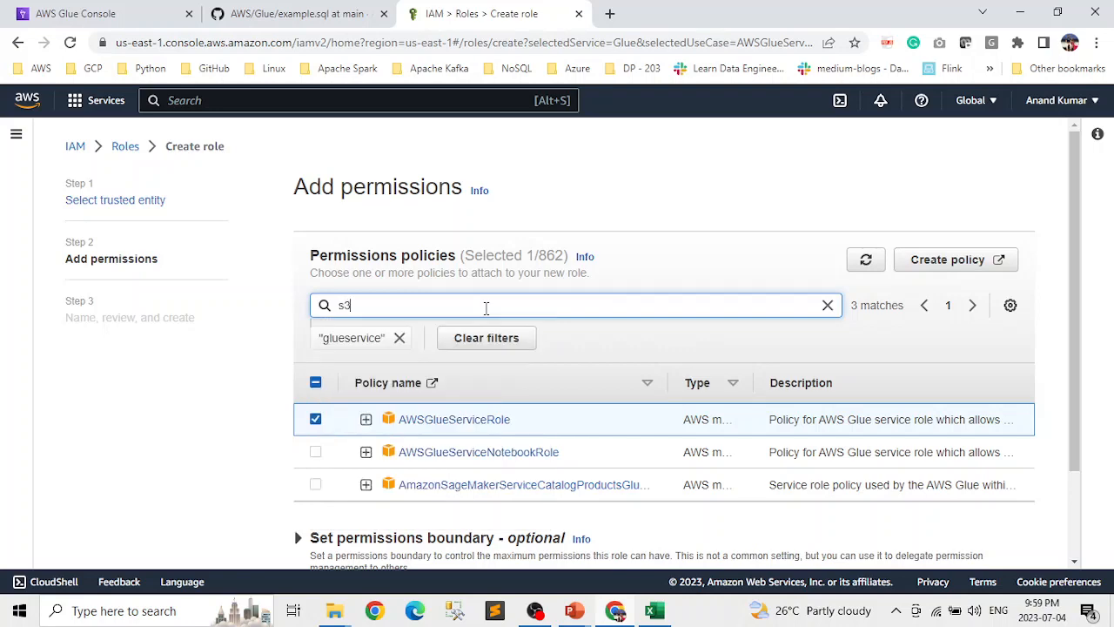
key(Return)
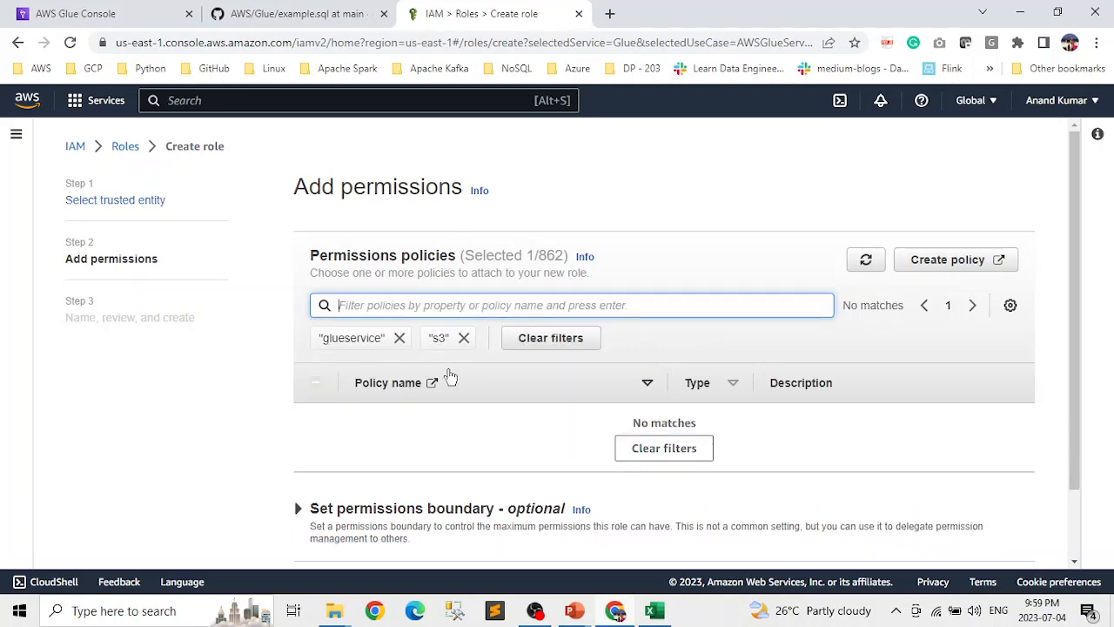
click(399, 339)
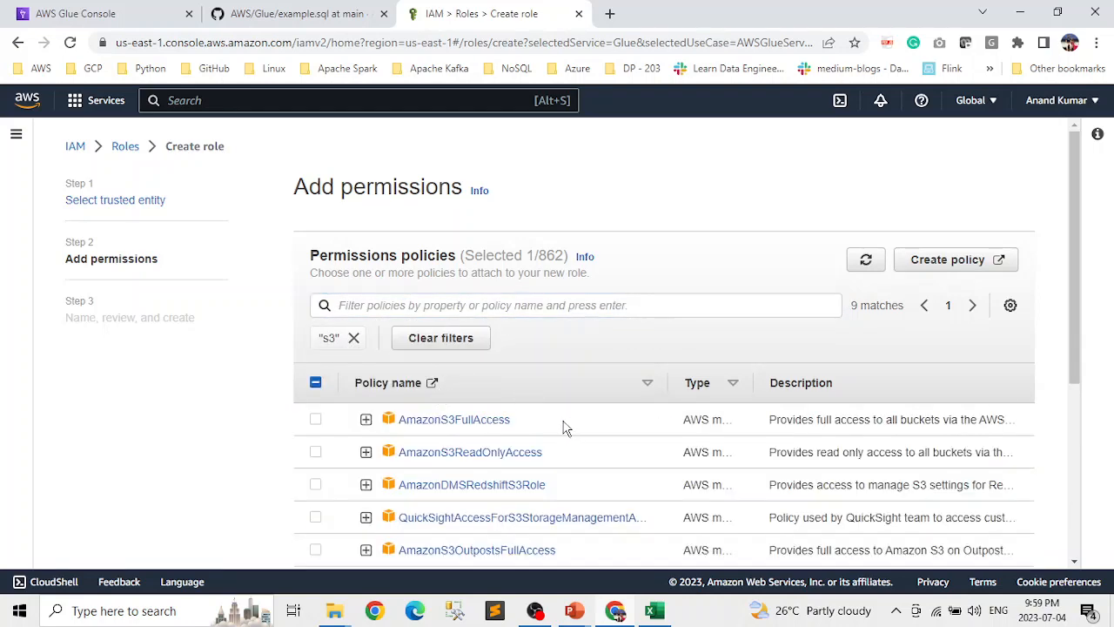
click(316, 420)
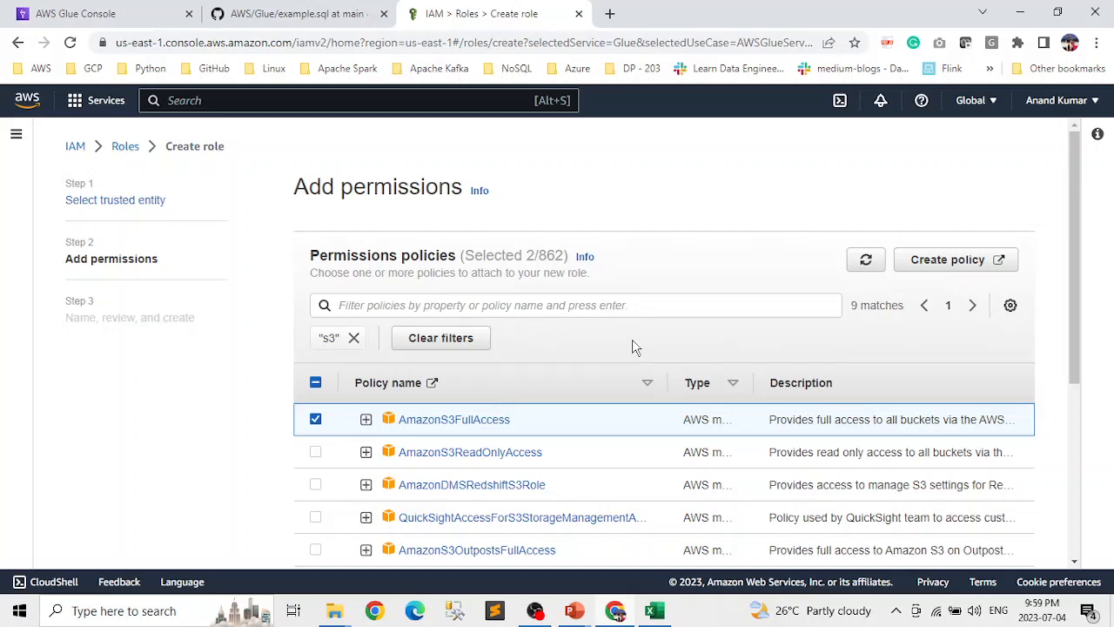
scroll(642, 341, down, 4)
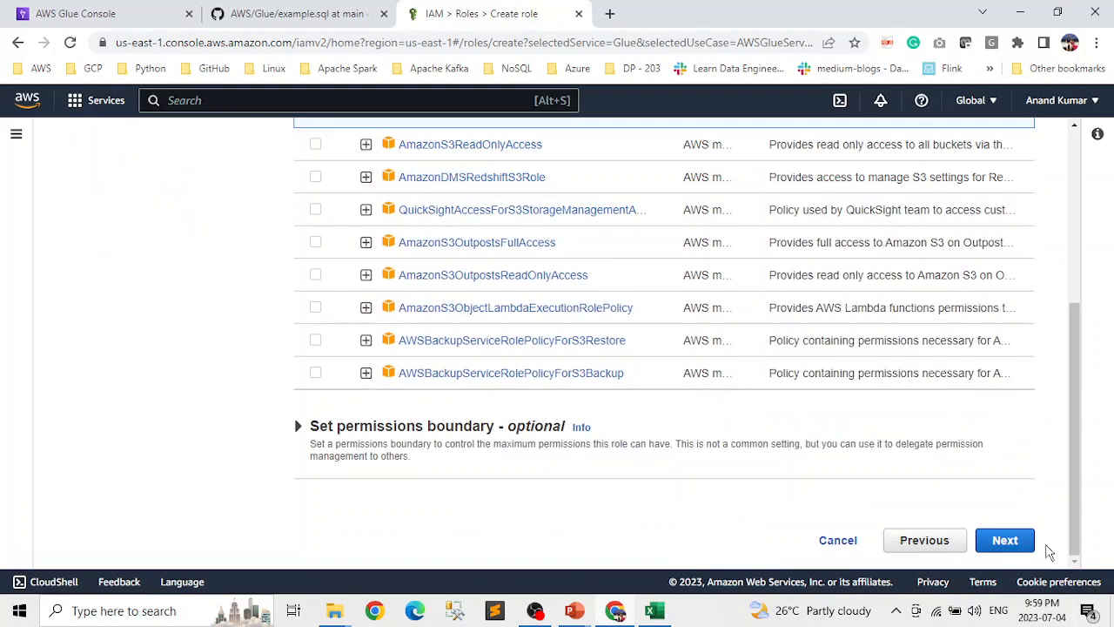
click(1005, 539)
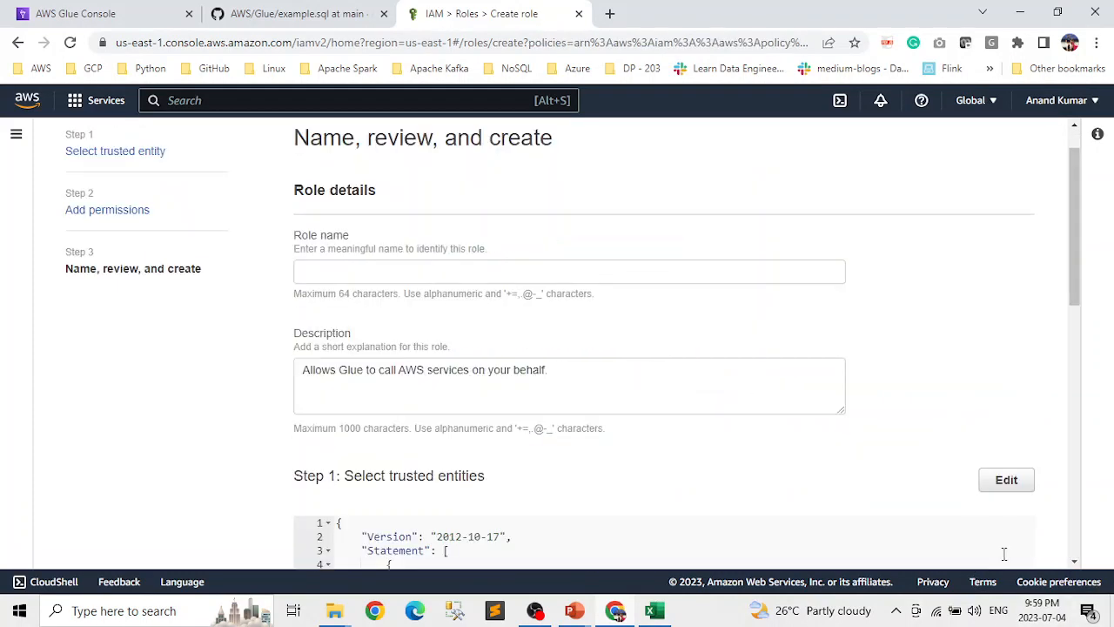
Name the role GlueS3Crawler, review its attached policies, and create it
click(346, 269)
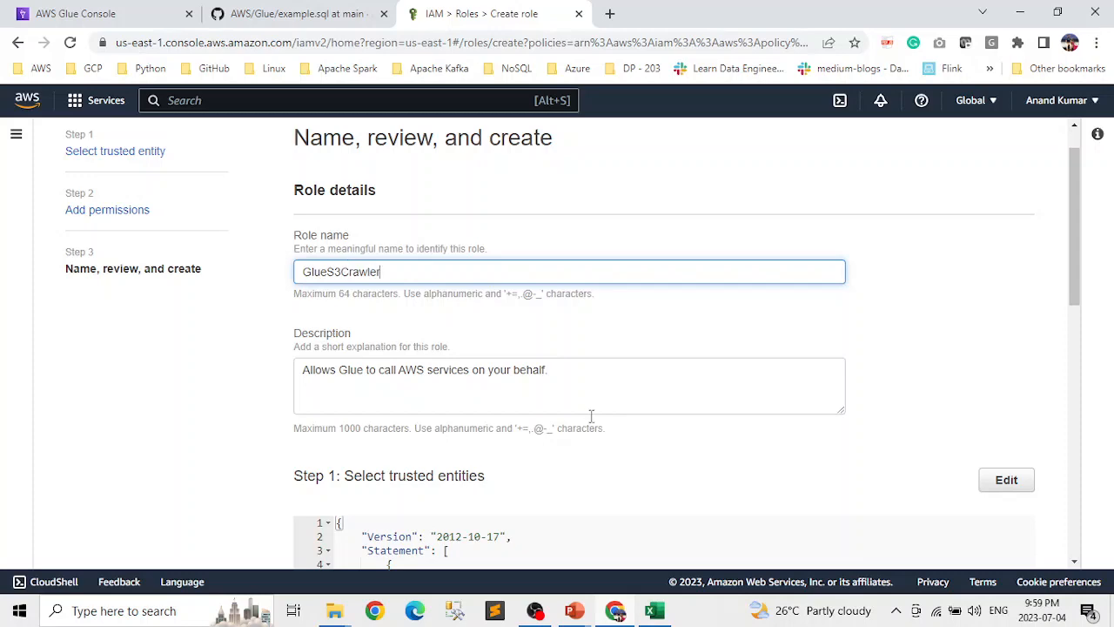
scroll(601, 419, down, 15)
scroll(739, 398, down, 1)
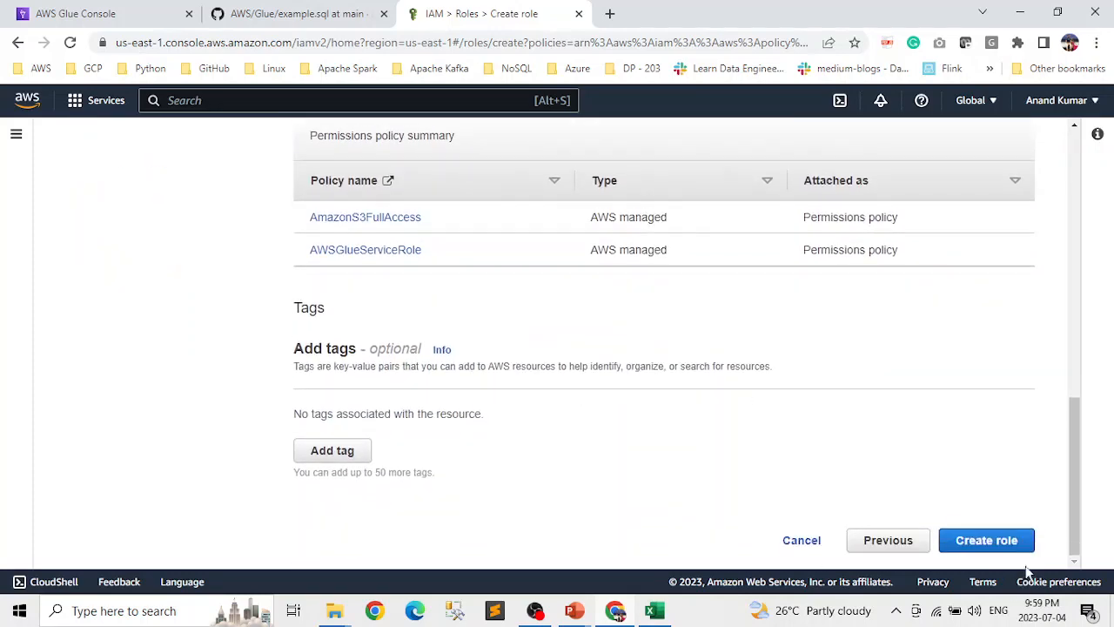
scroll(789, 453, up, 2)
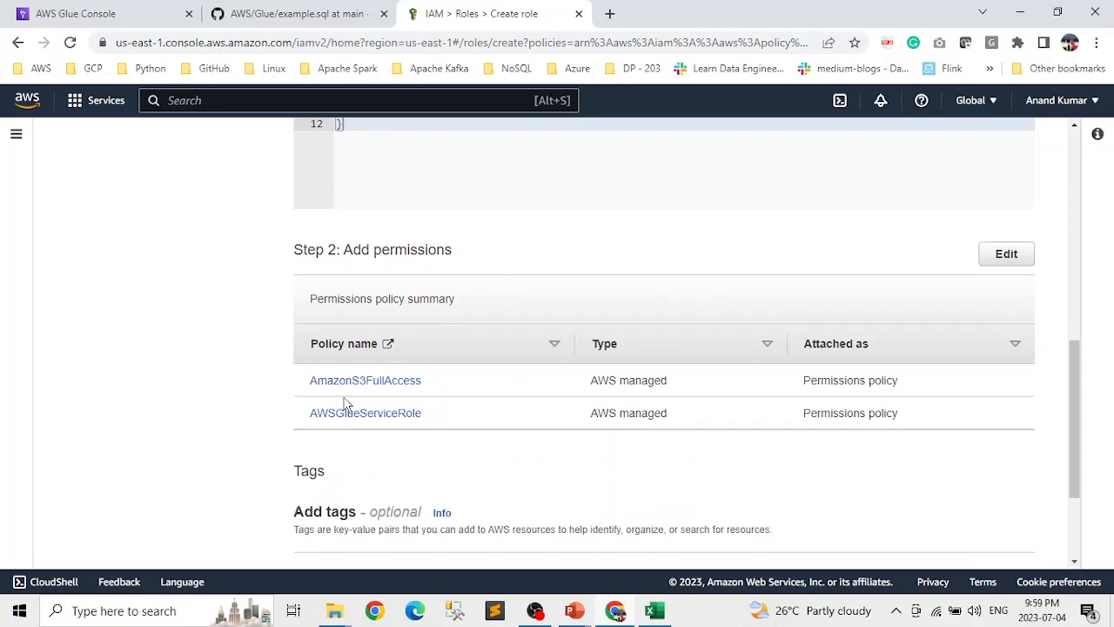
scroll(843, 454, down, 2)
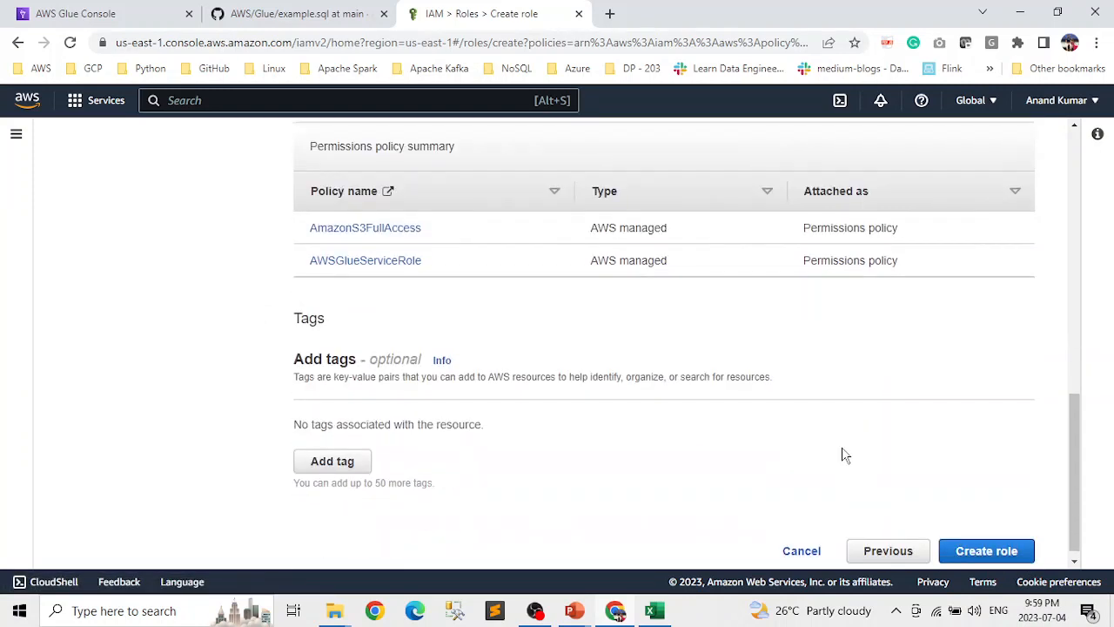
click(1011, 548)
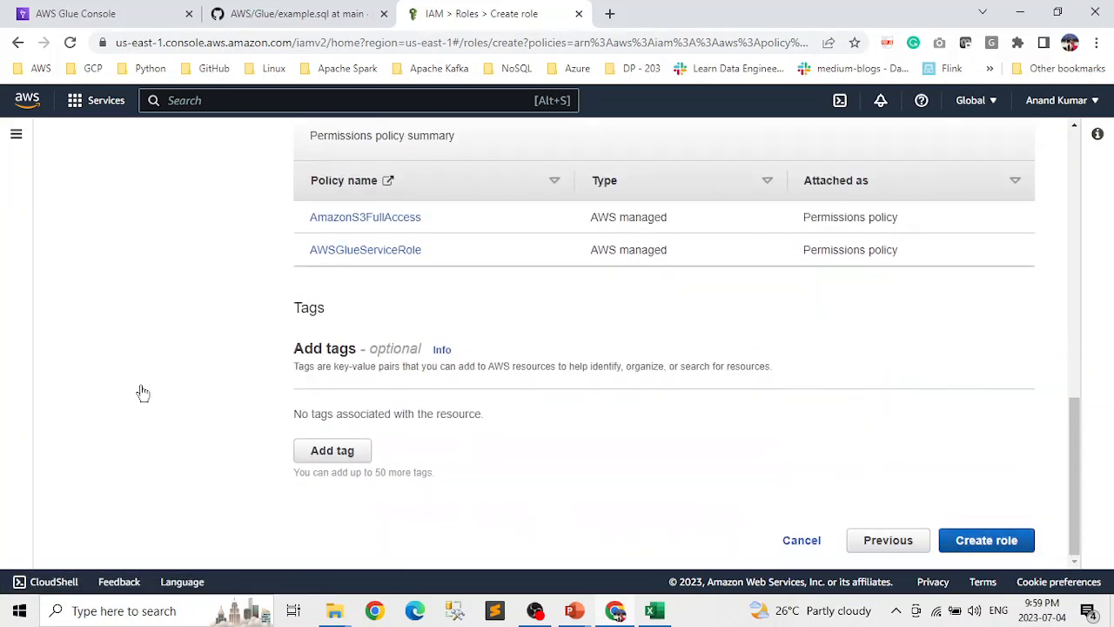
Return to the AWS Glue add-crawler page and continue past the security settings with the existing GlueS3 IAM role
click(87, 13)
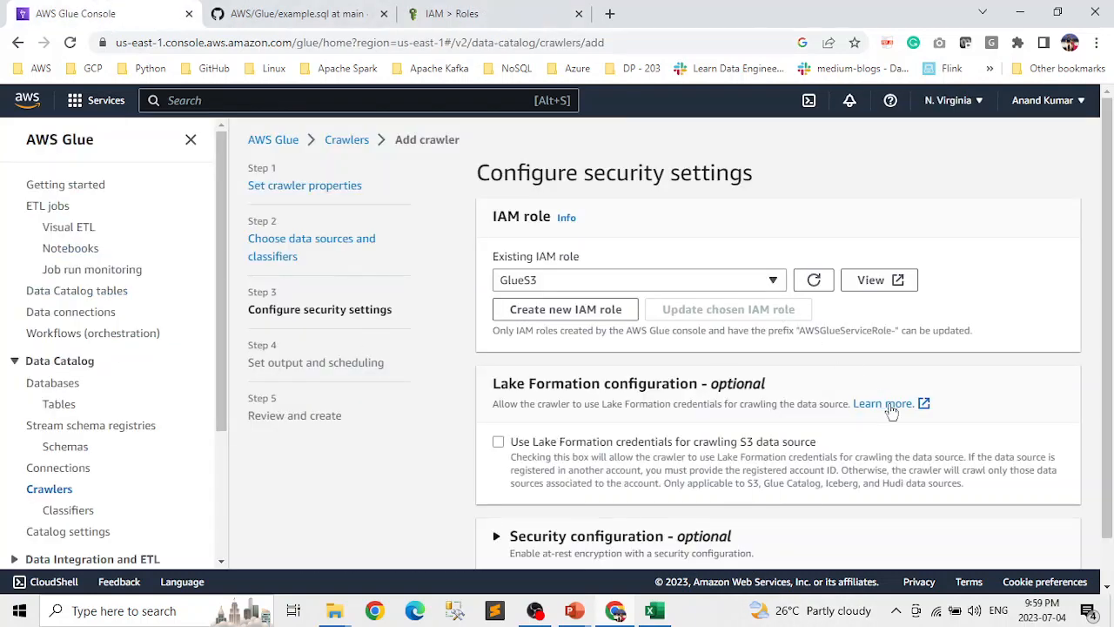
scroll(886, 408, down, 1)
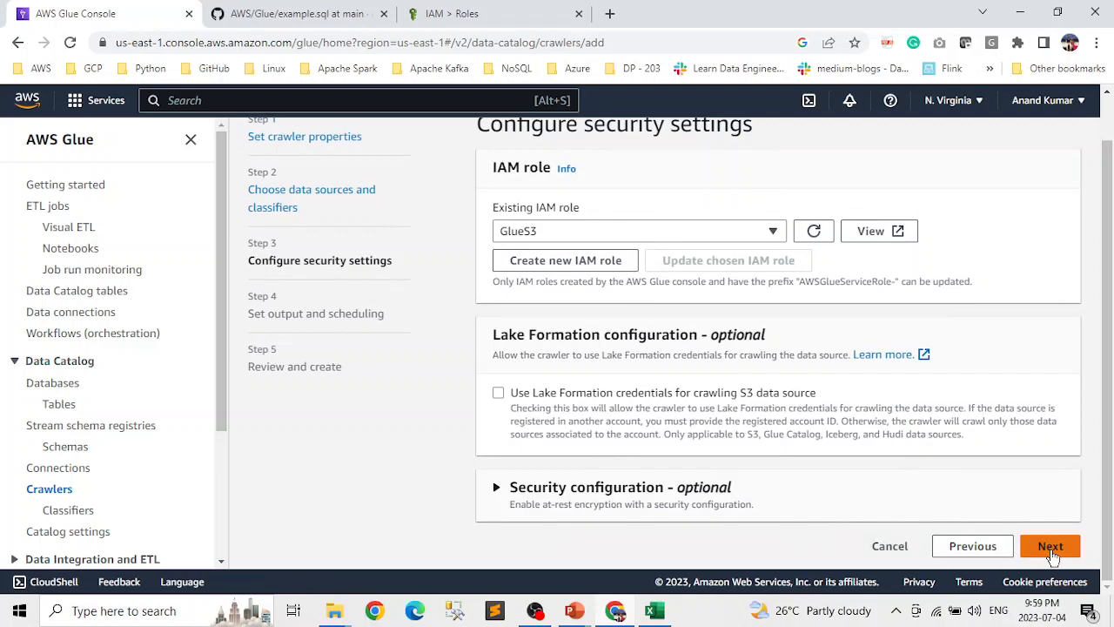
scroll(601, 244, up, 1)
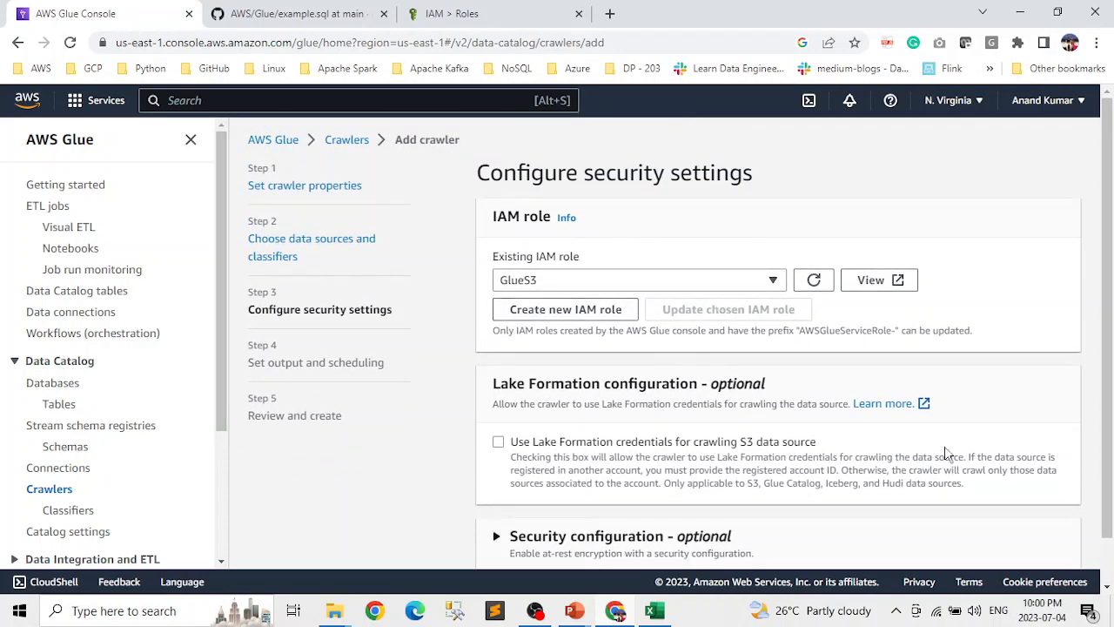
scroll(945, 456, down, 1)
click(1051, 546)
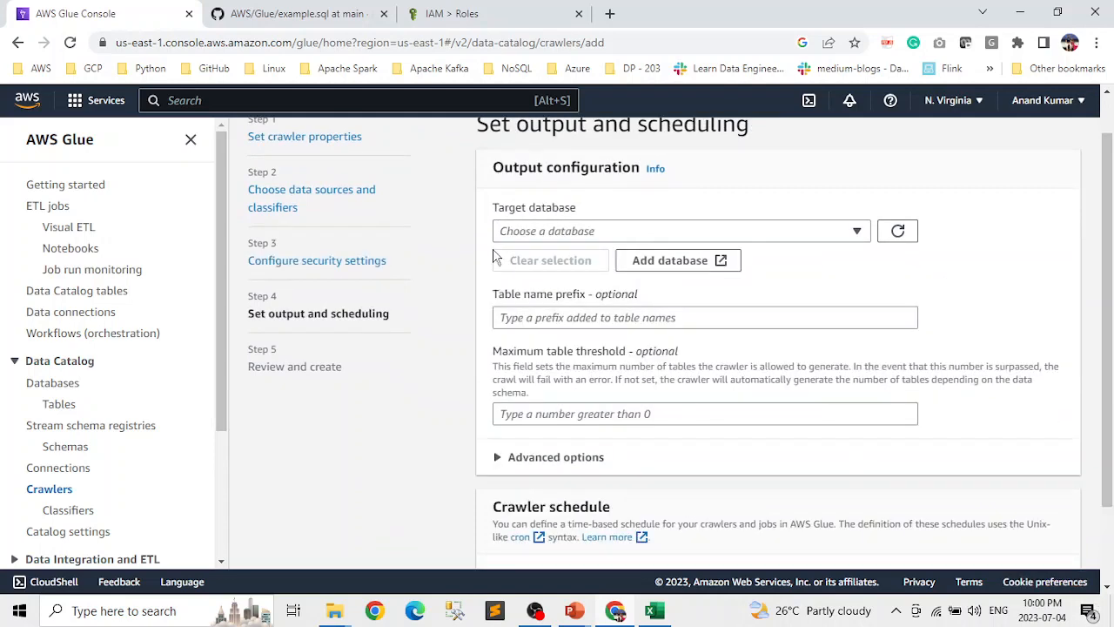
Set tinderdb as the target database with the On demand frequency, and create crawler1 after reviewing its settings
click(856, 240)
click(584, 304)
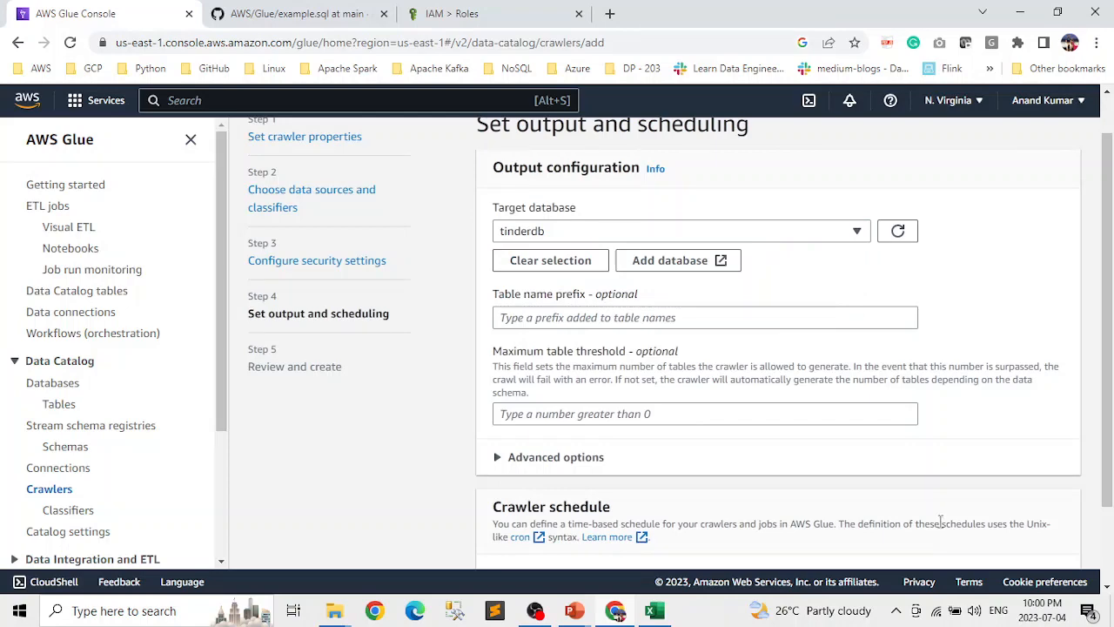
scroll(804, 381, down, 2)
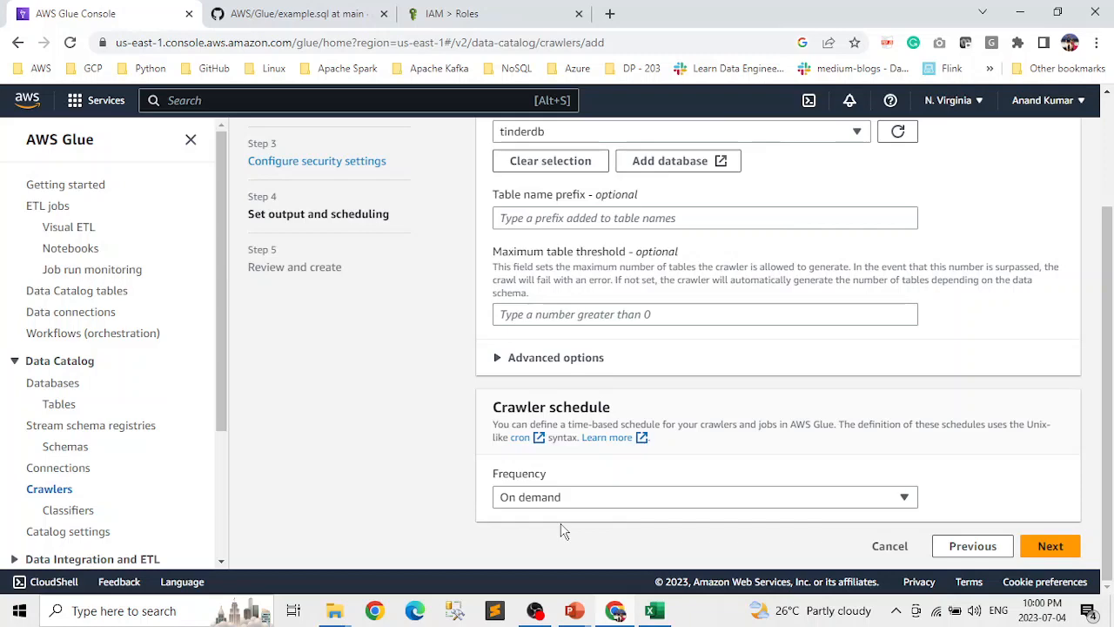
click(1046, 548)
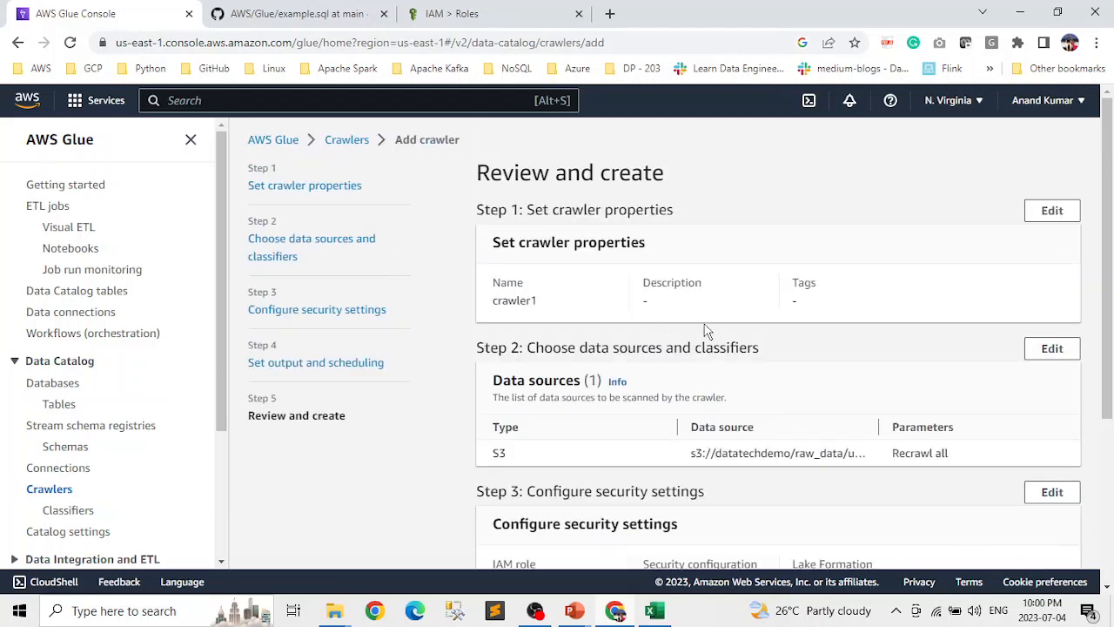
scroll(740, 341, down, 3)
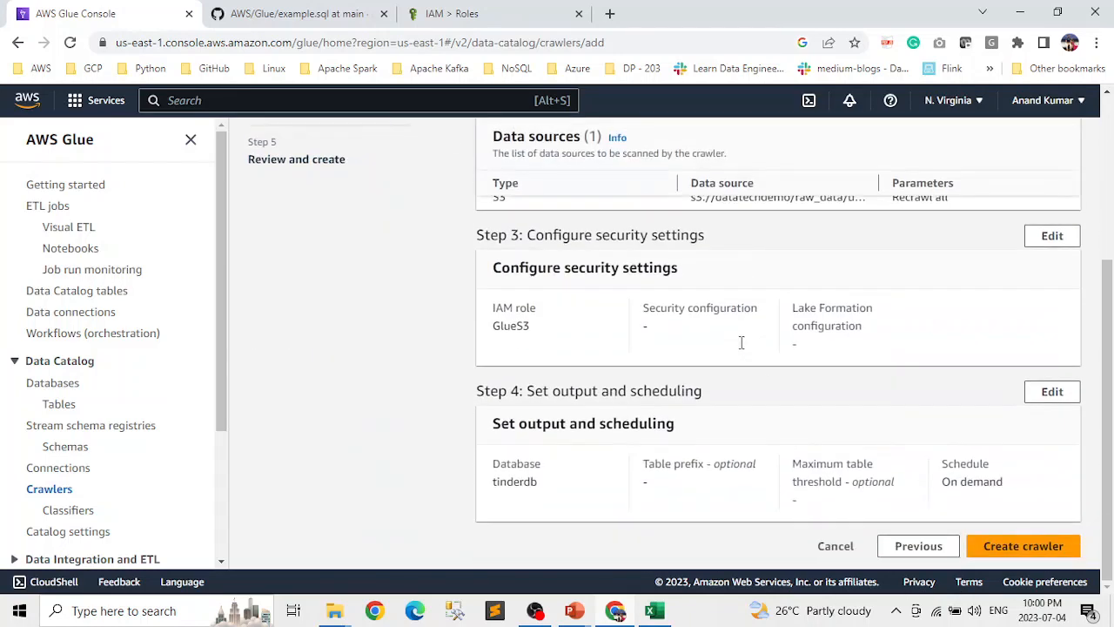
click(1025, 548)
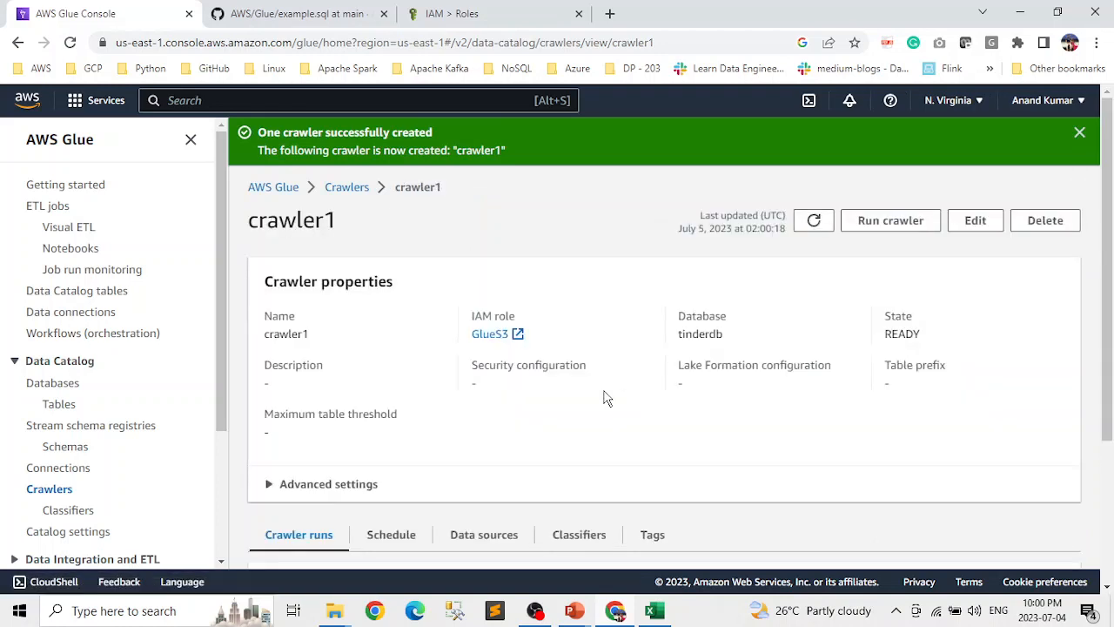
Run crawler1 from the refreshed crawlers list and refresh the list to check its run state
click(52, 490)
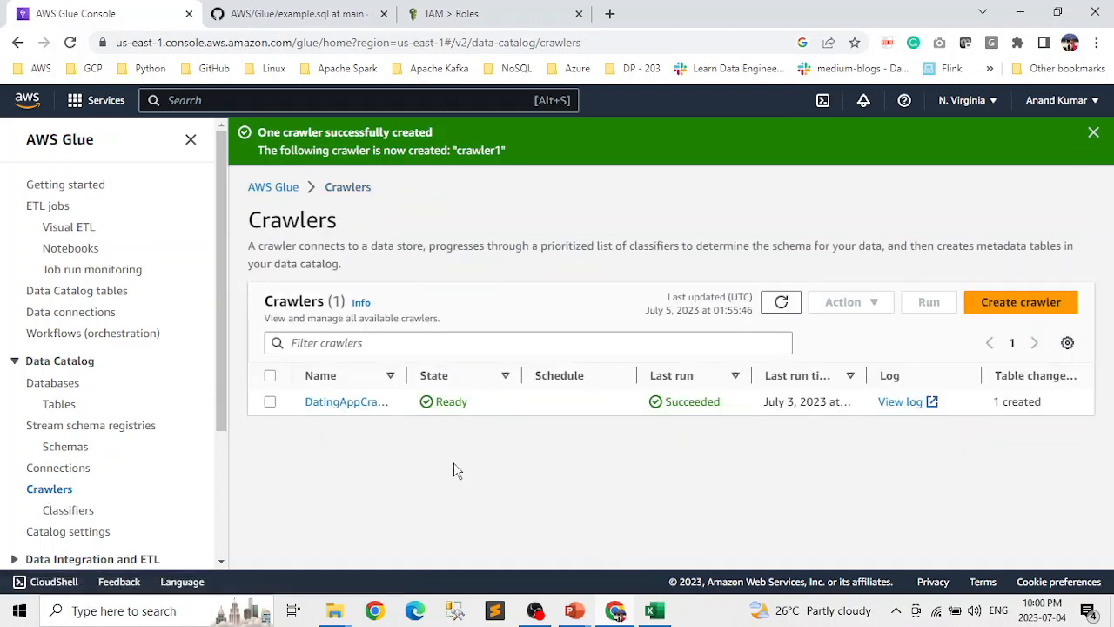
click(782, 301)
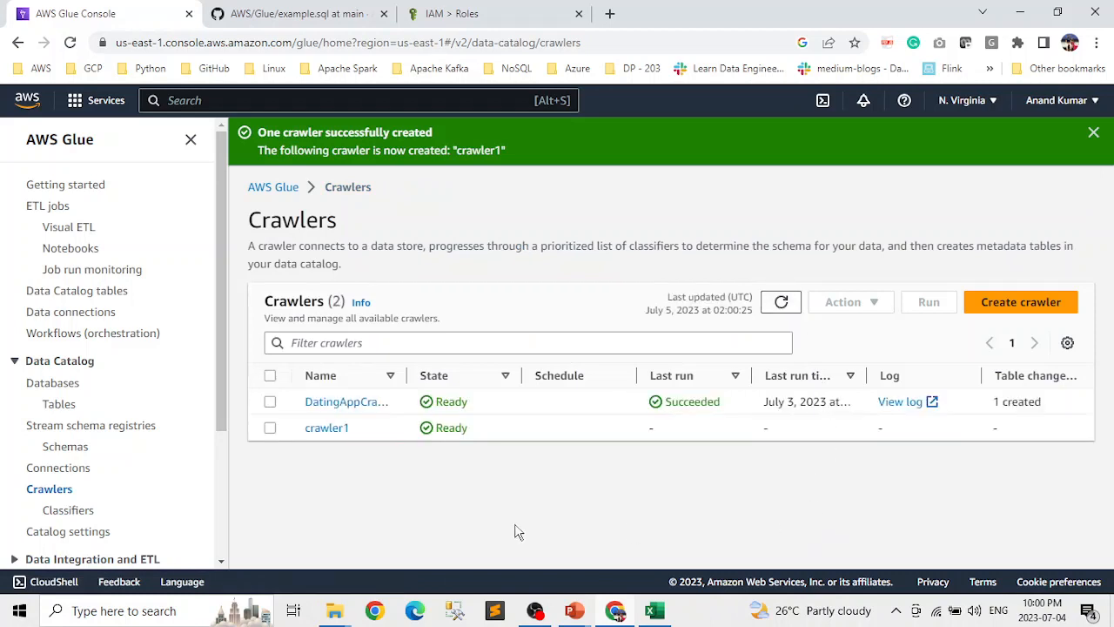
click(270, 427)
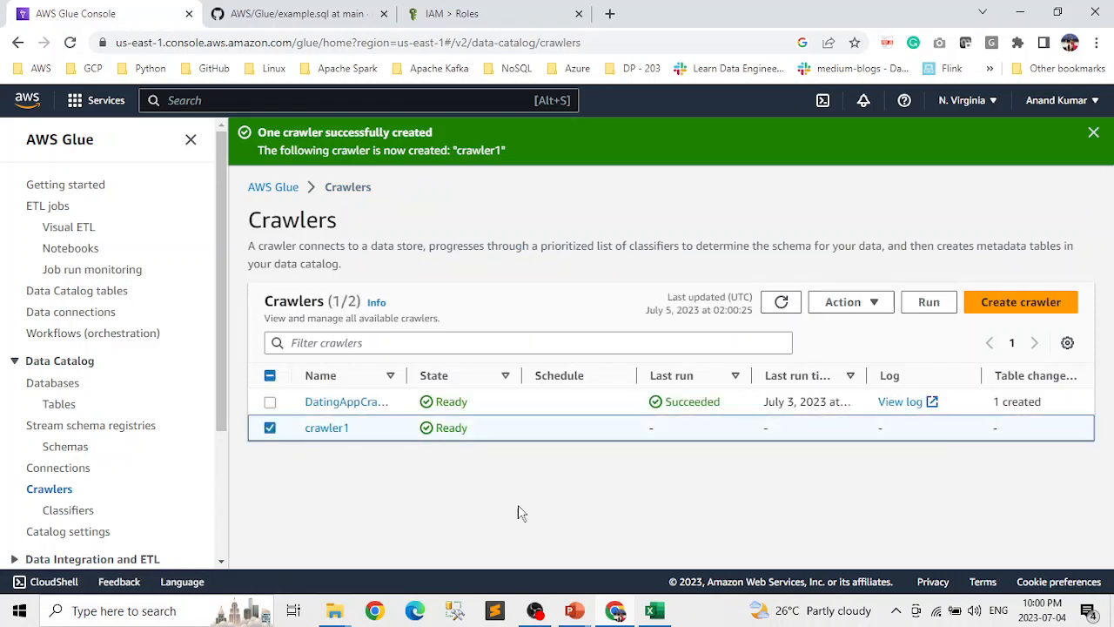
click(939, 310)
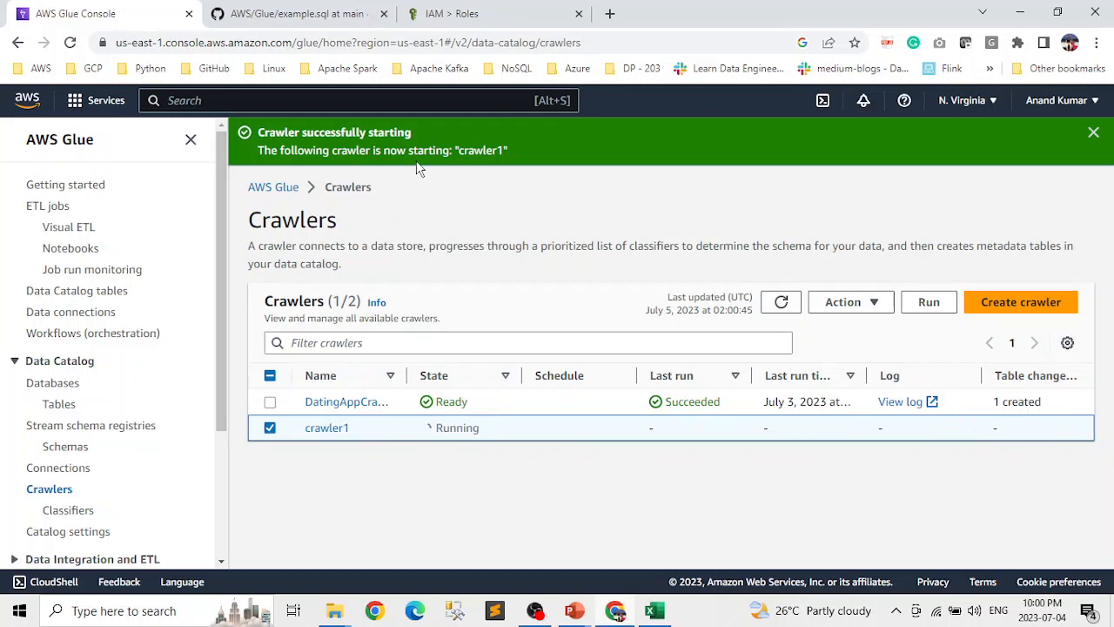
click(783, 302)
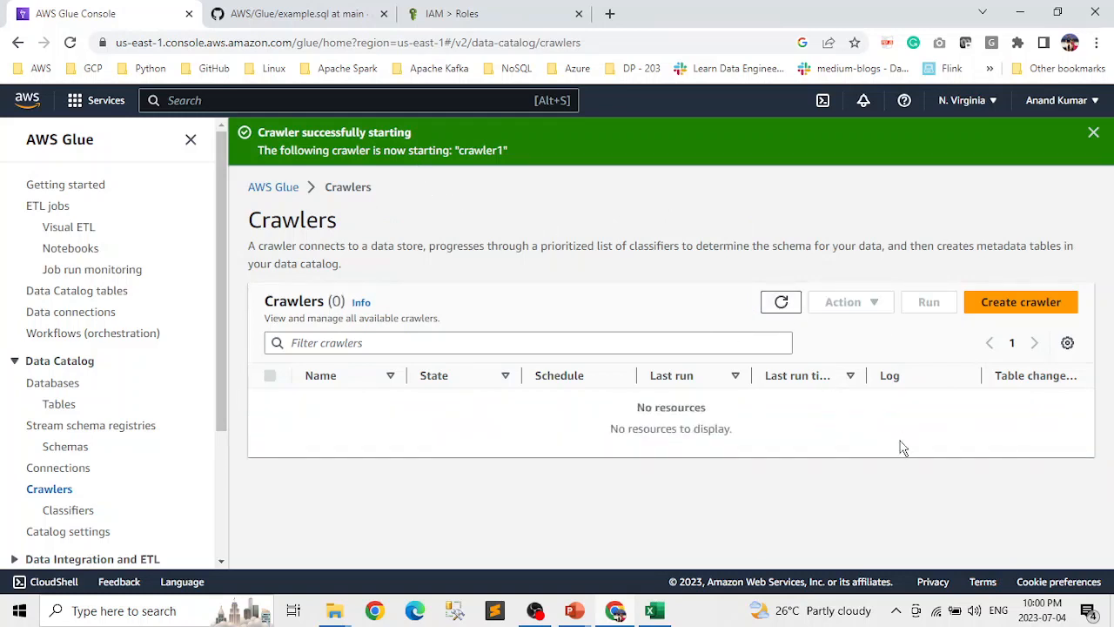
click(787, 309)
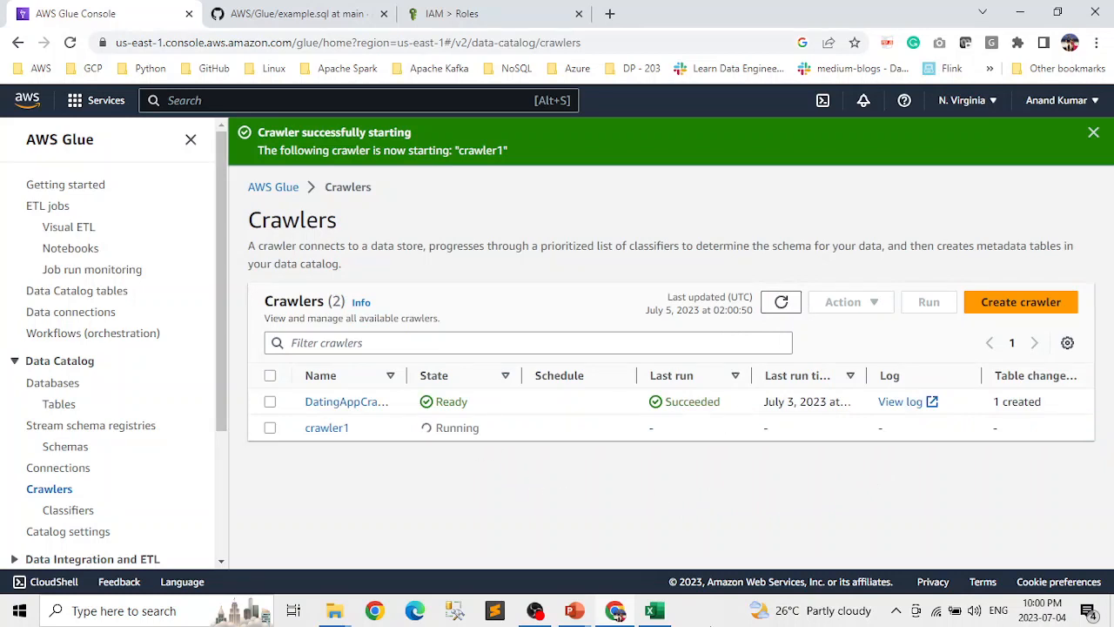
mouse_move(660, 615)
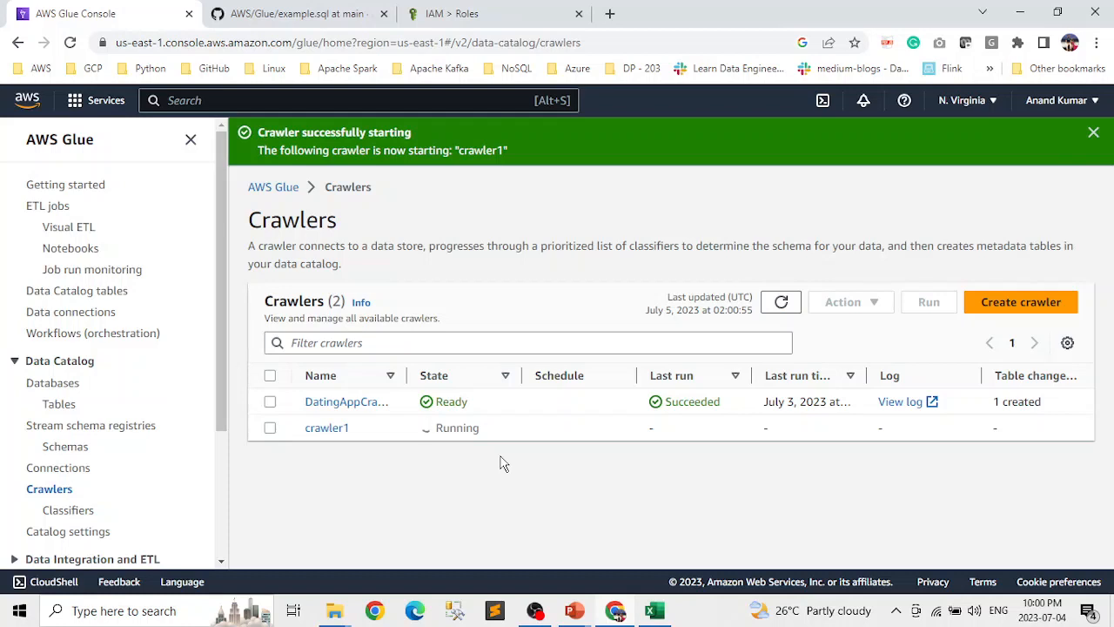
Open the lovoo_v3_users_api_results_csv table in the datingdb database and examine its details and first page of schema columns
click(53, 383)
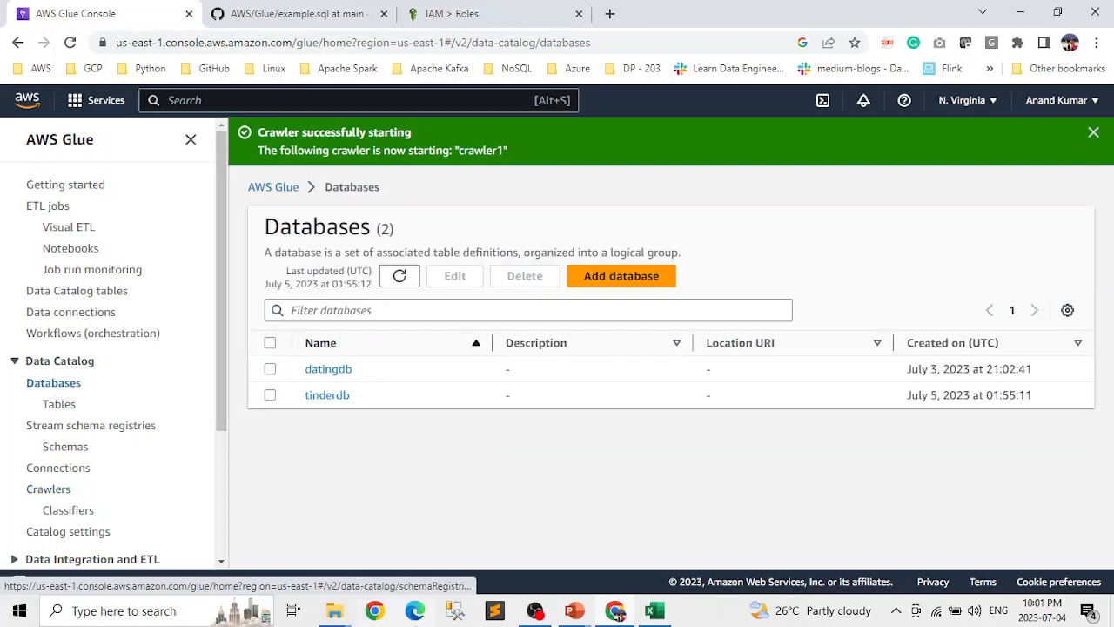
click(348, 381)
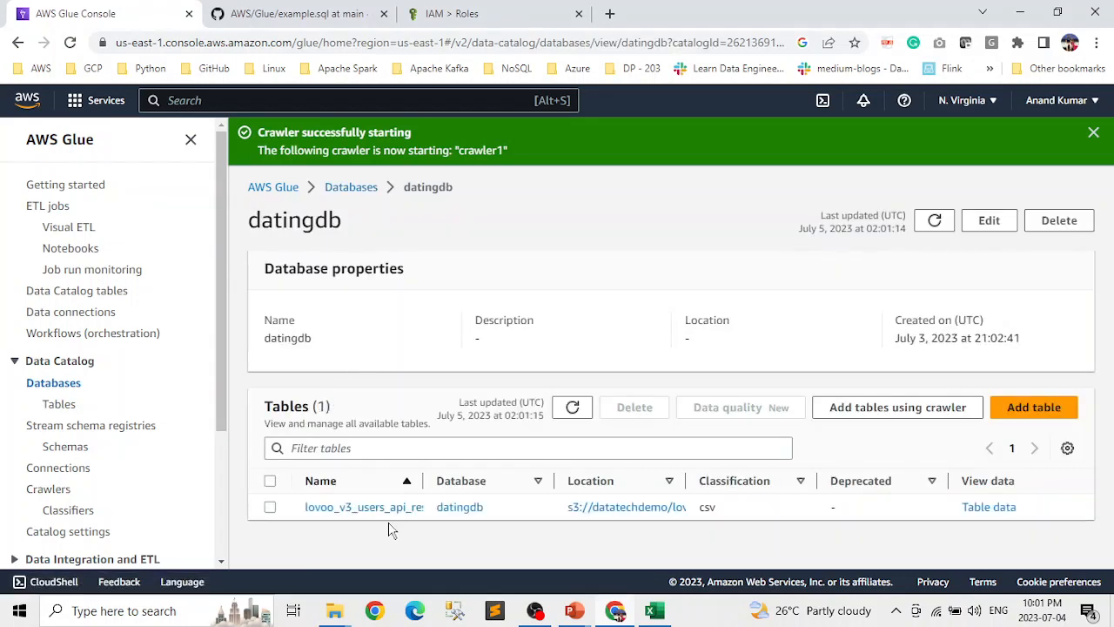
click(374, 508)
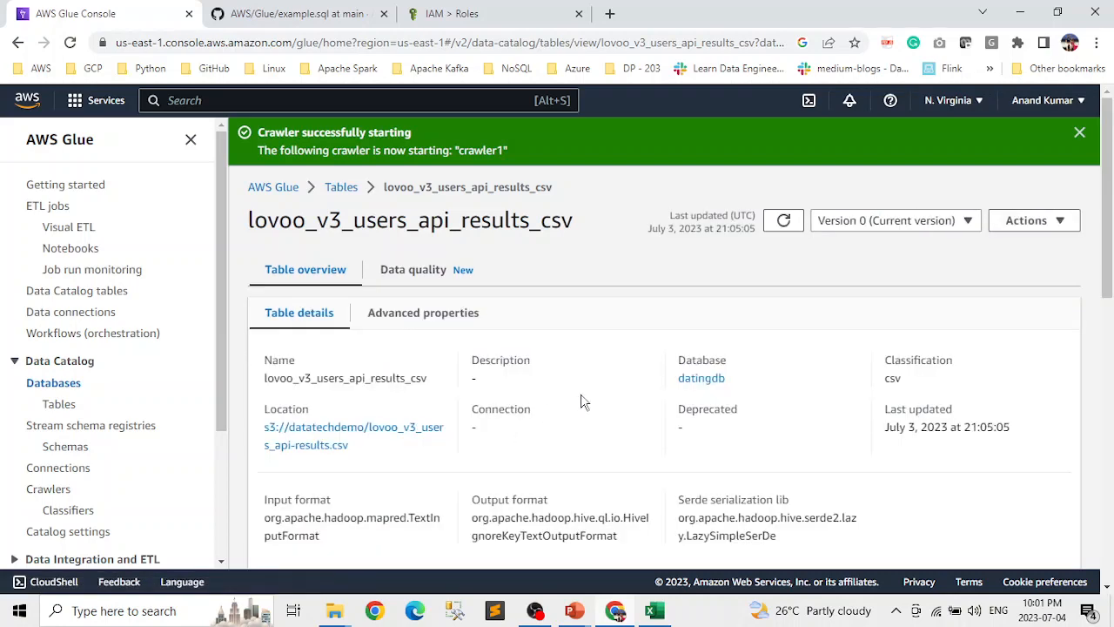
scroll(570, 374, down, 2)
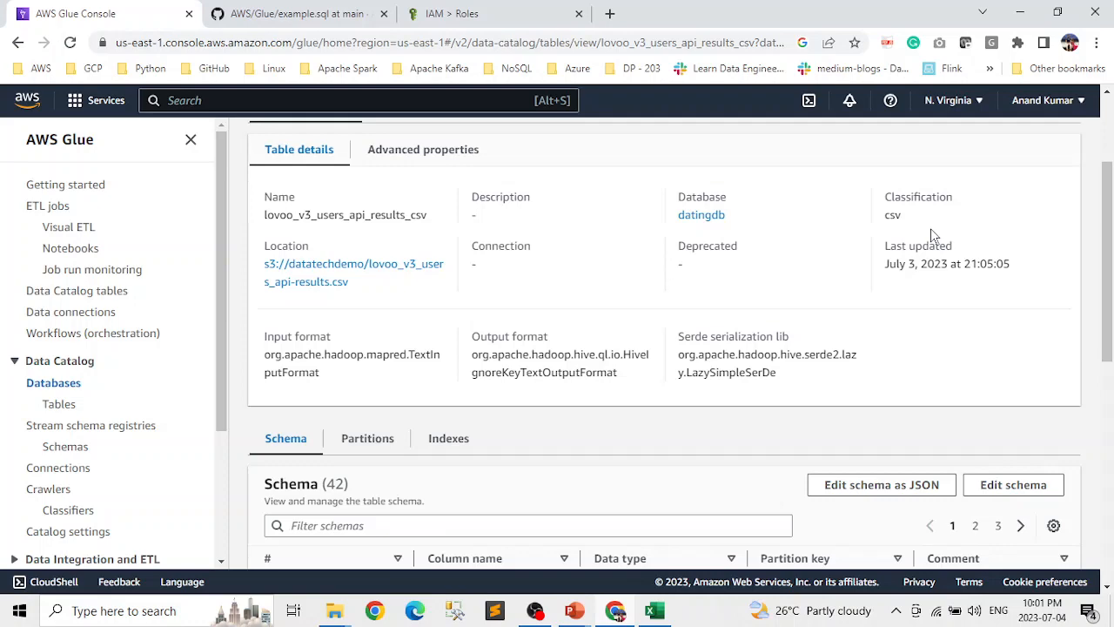
scroll(644, 462, down, 2)
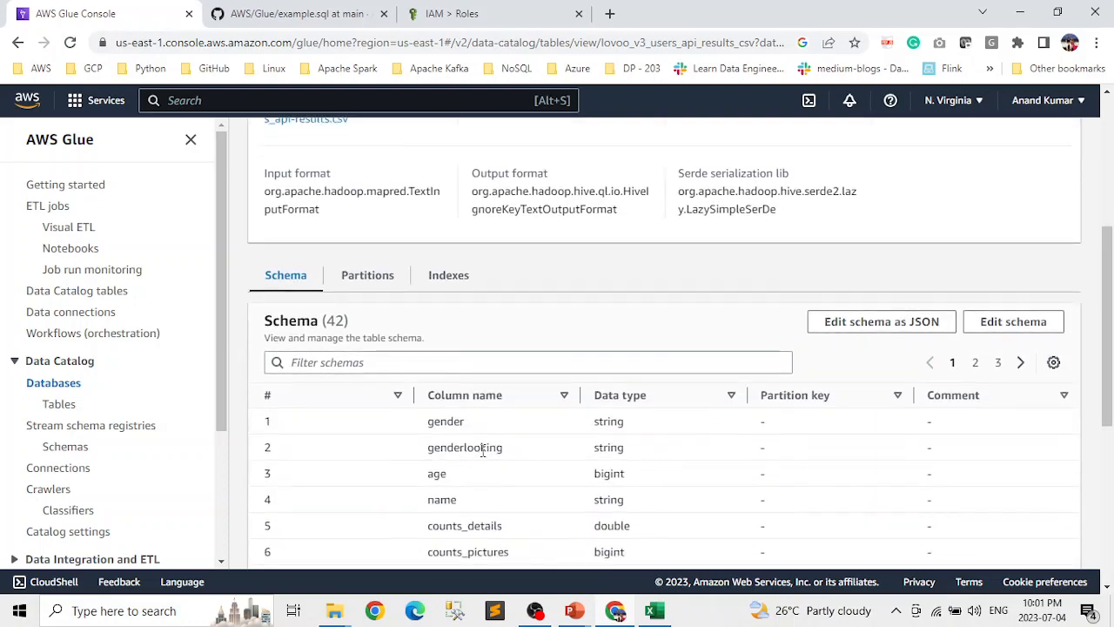
scroll(656, 425, down, 2)
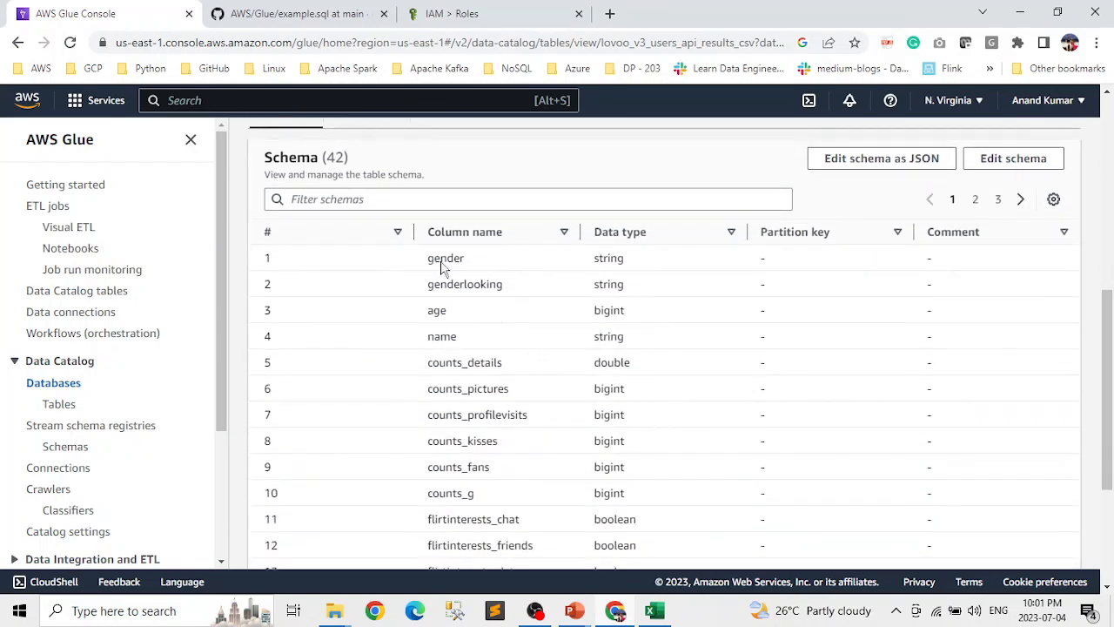
scroll(553, 361, down, 2)
scroll(557, 359, up, 4)
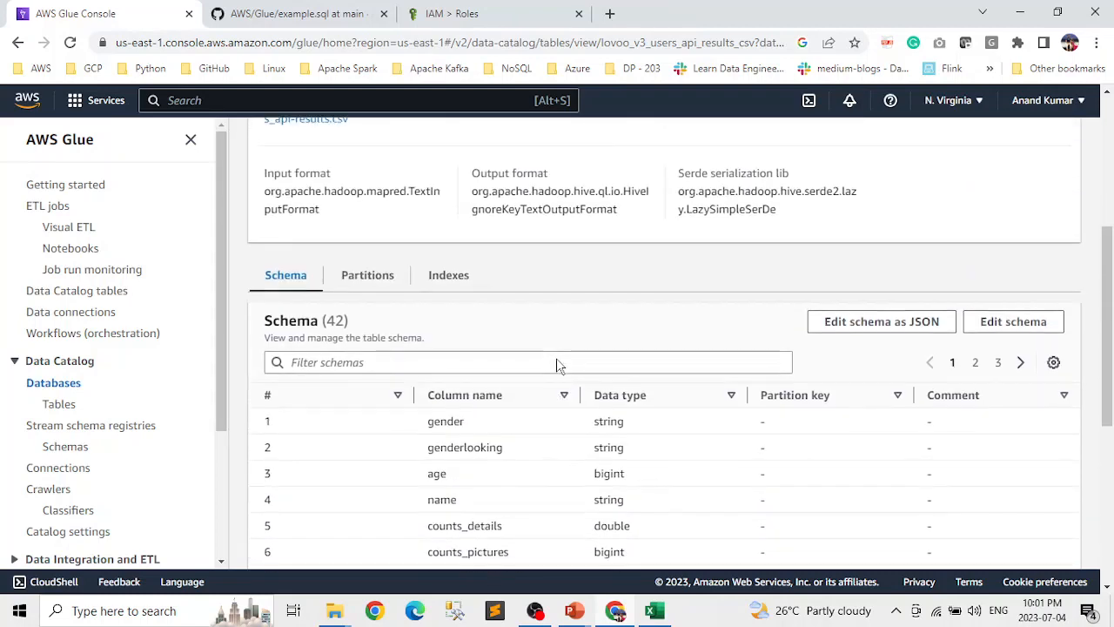
scroll(556, 360, down, 2)
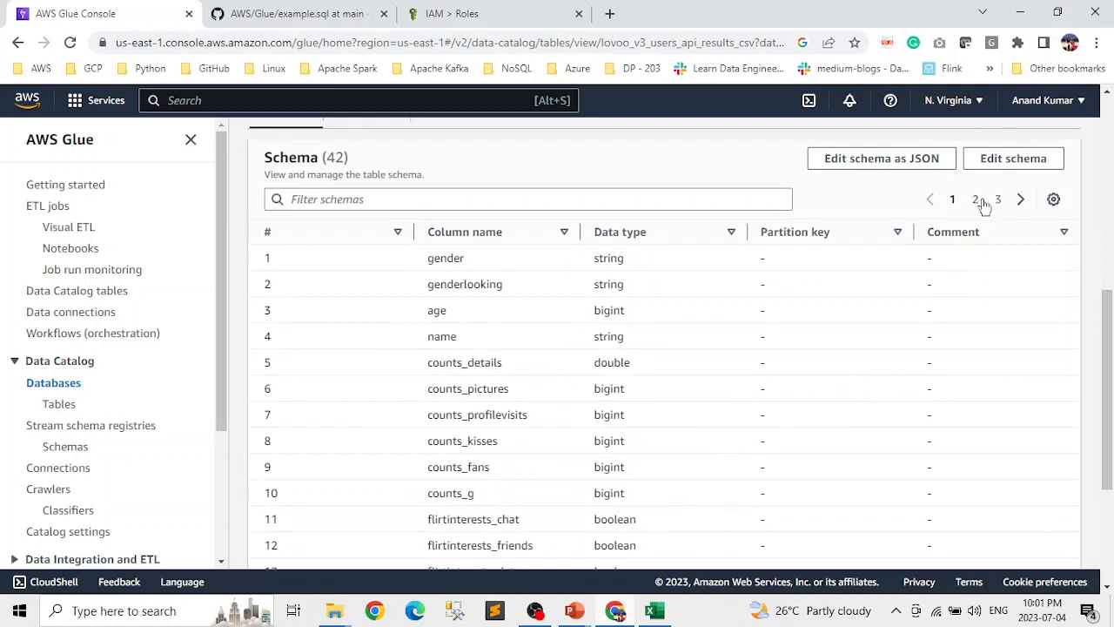
scroll(659, 351, down, 3)
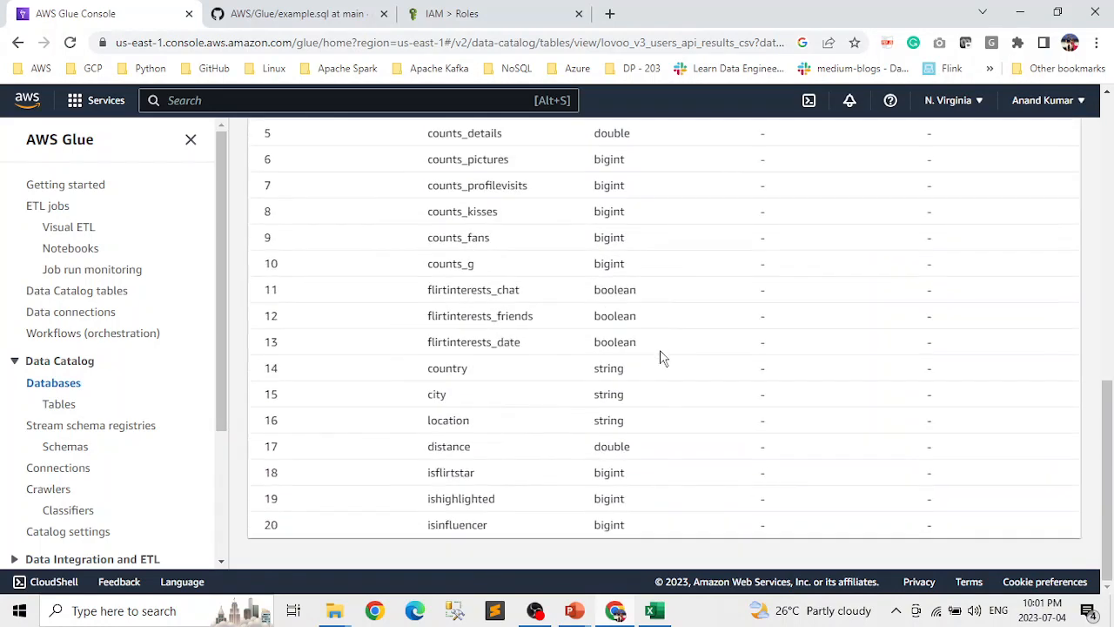
scroll(667, 479, up, 3)
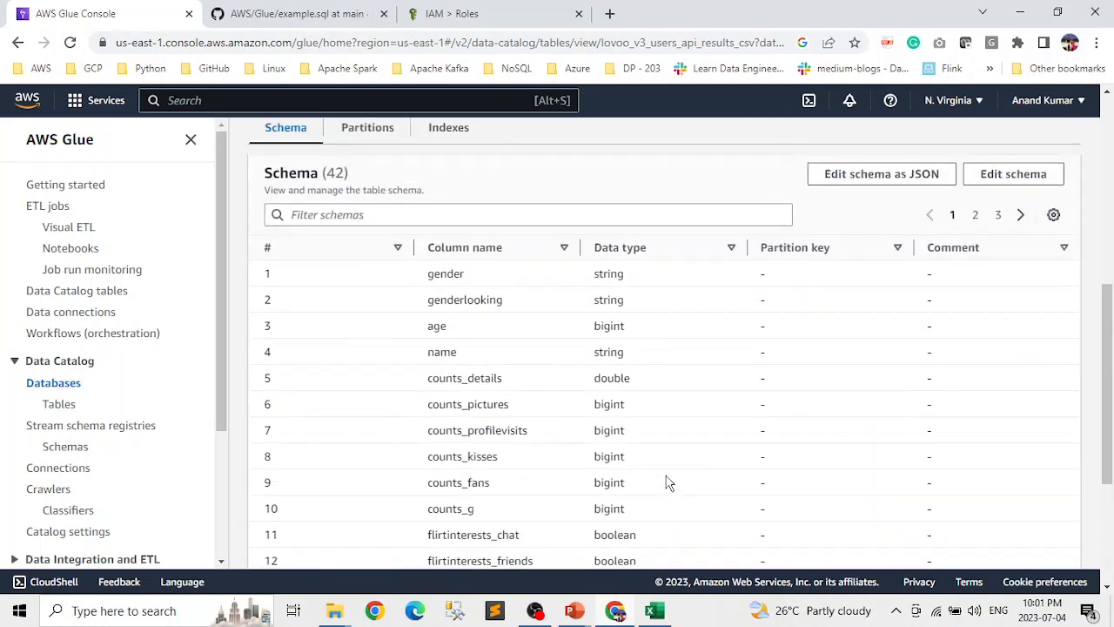
Examine the second and third pages of the lovoo table's schema columns
click(977, 218)
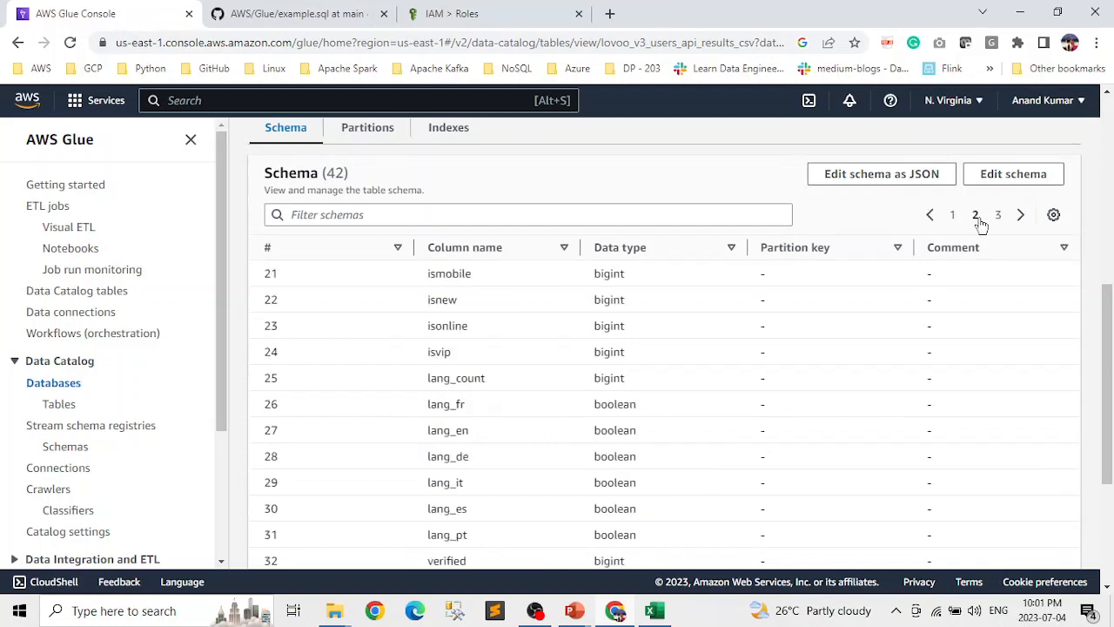
scroll(828, 361, down, 3)
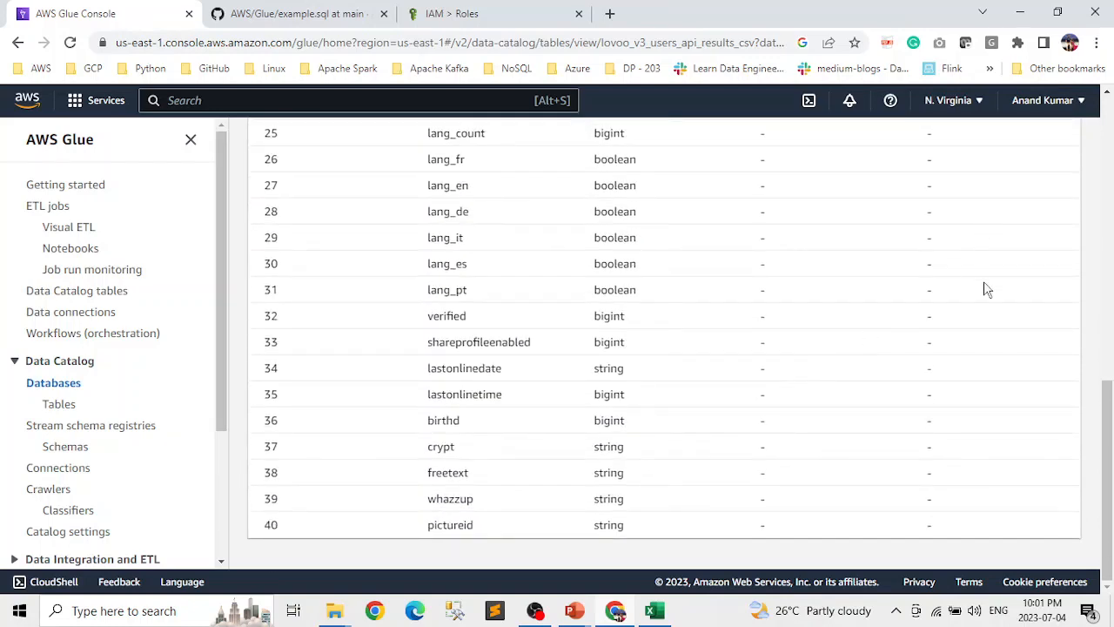
scroll(993, 261, up, 3)
click(1000, 134)
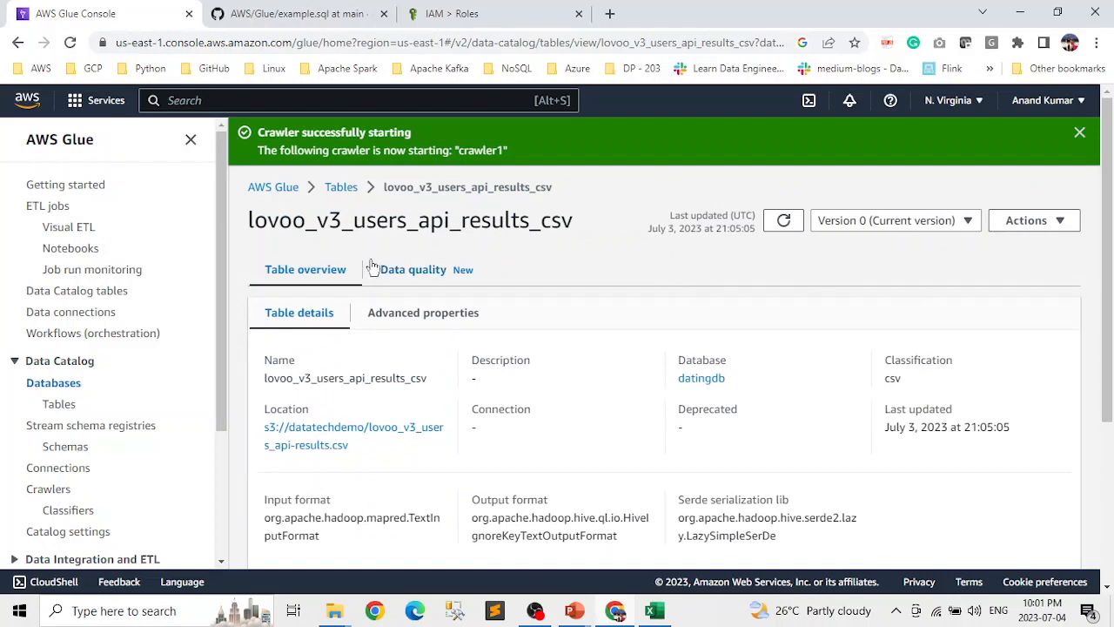
Check crawler1's state and the catalog tables list, and open the tinderdb database to look for its crawled table
click(52, 489)
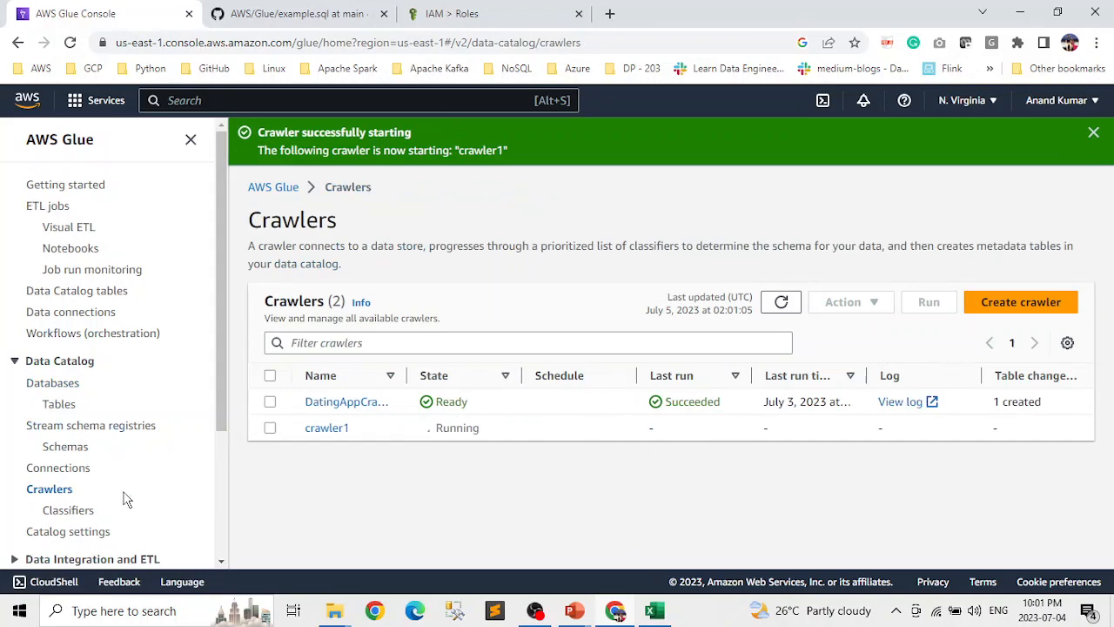
click(63, 405)
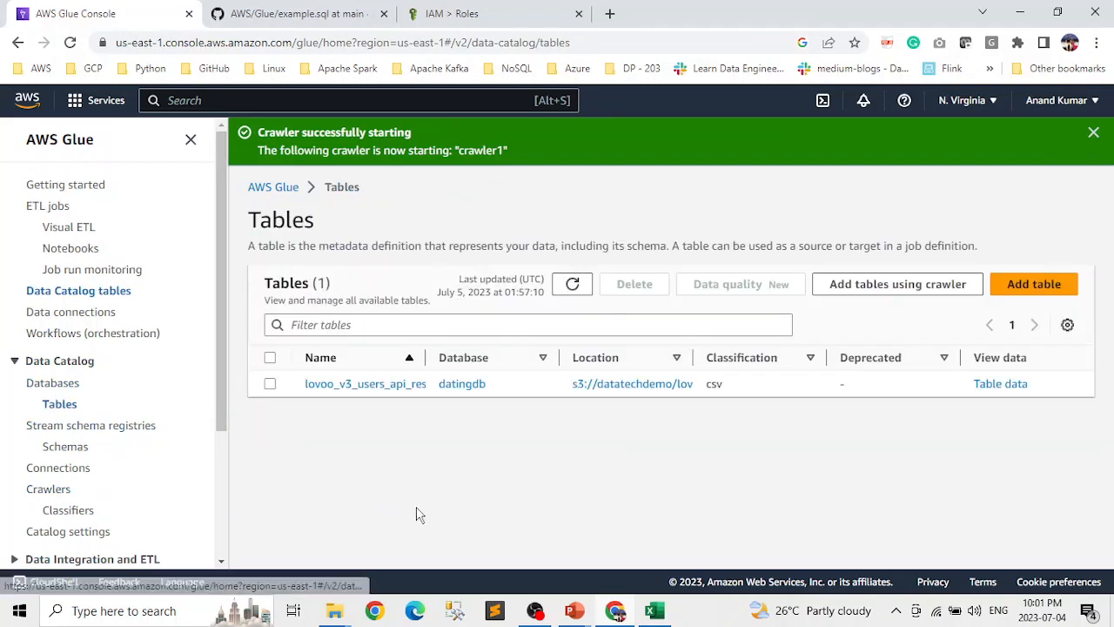
click(54, 384)
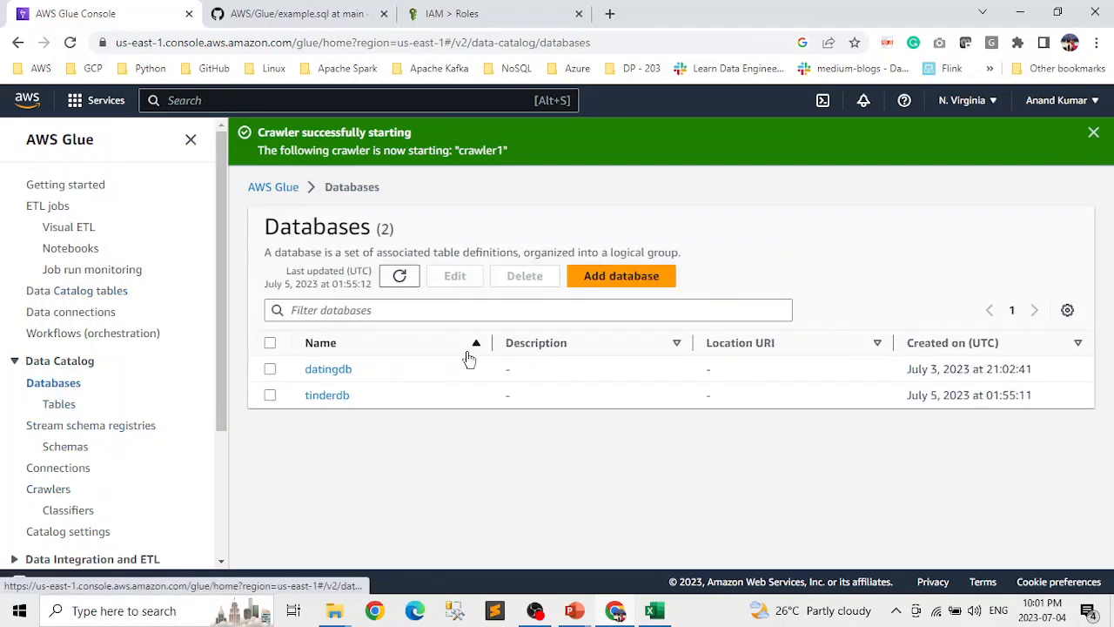
click(327, 396)
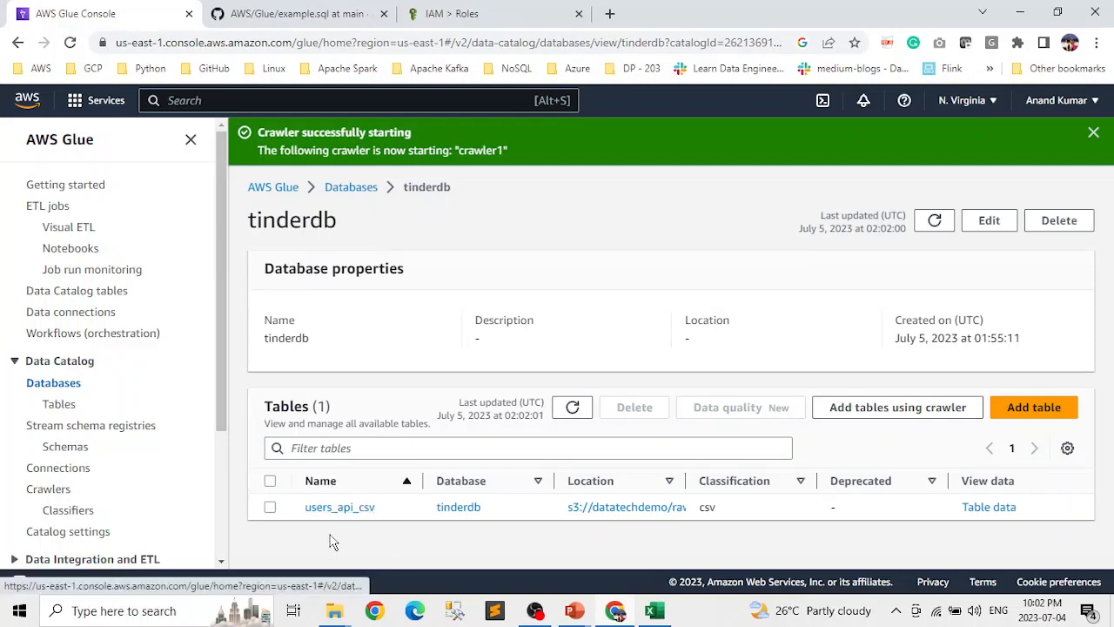
Return to the crawlers list and refresh it to check crawler1's state again
click(54, 491)
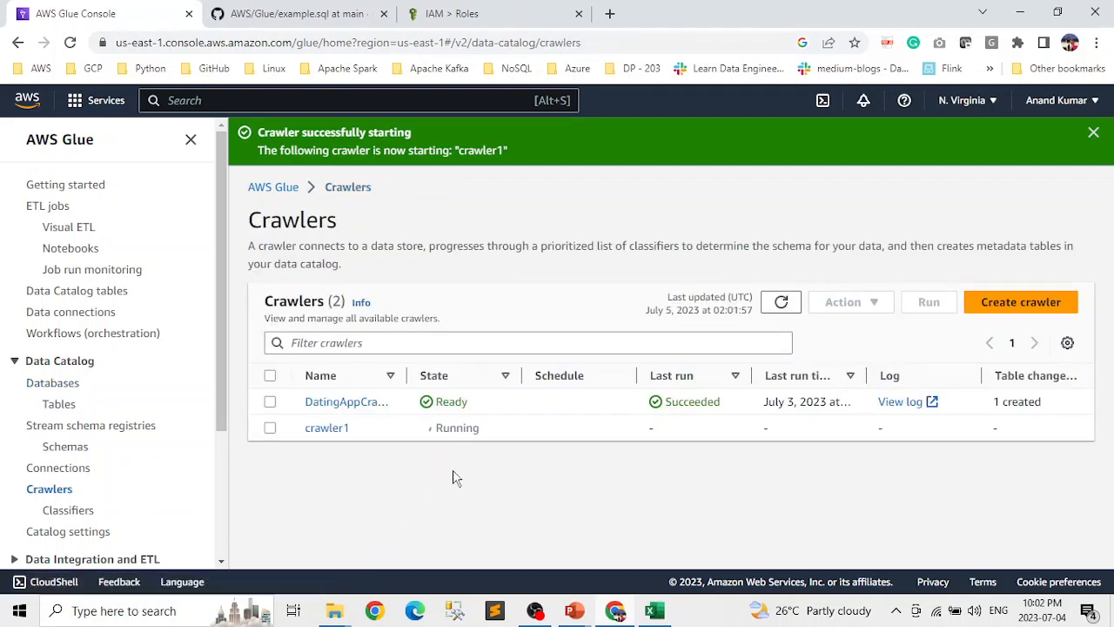
click(781, 302)
click(784, 305)
Check the catalog tables list, and open the users_api_csv table from the tinderdb database
click(59, 404)
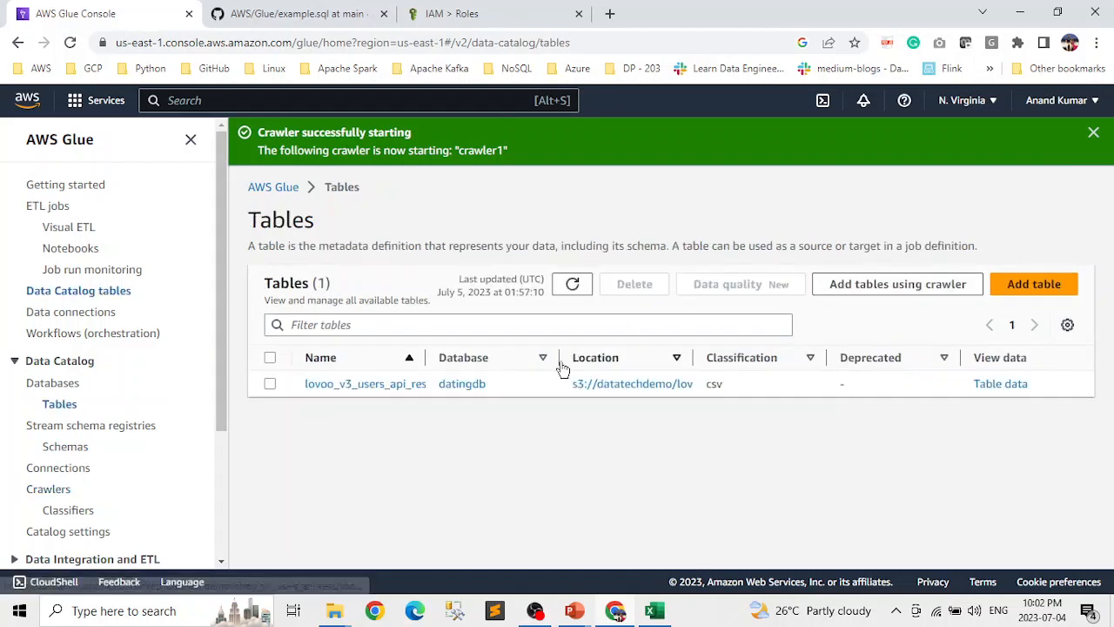
click(48, 389)
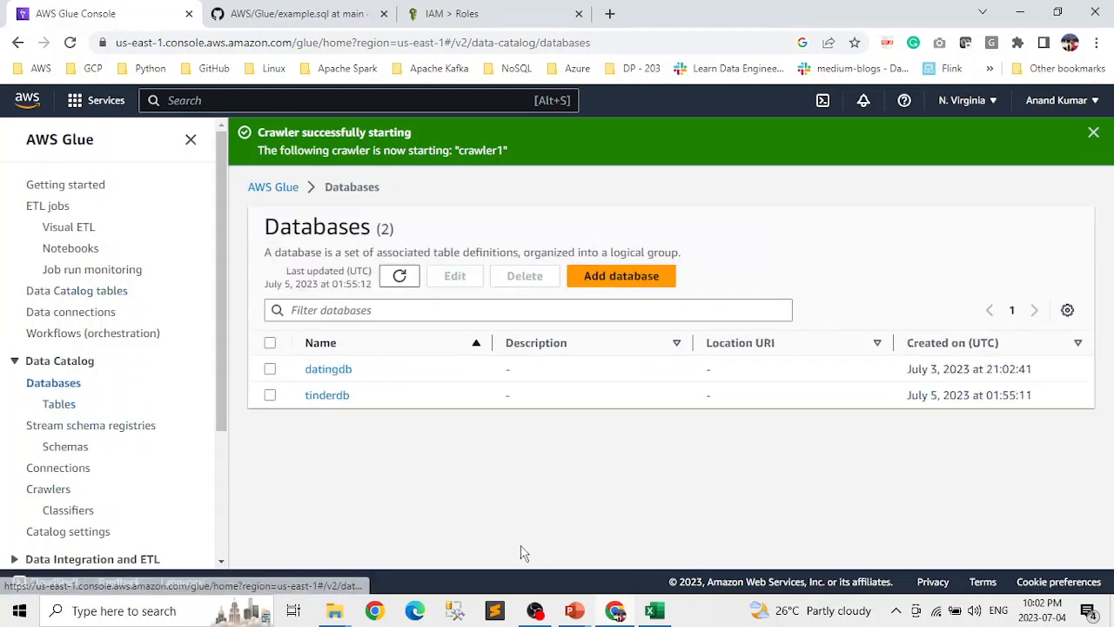
click(330, 394)
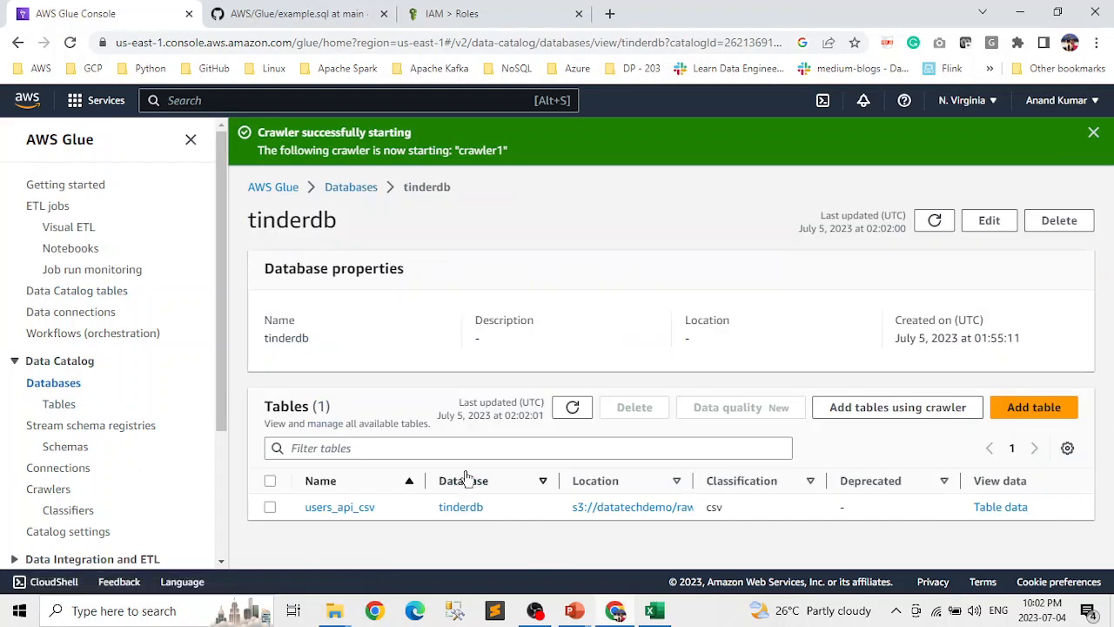
click(339, 515)
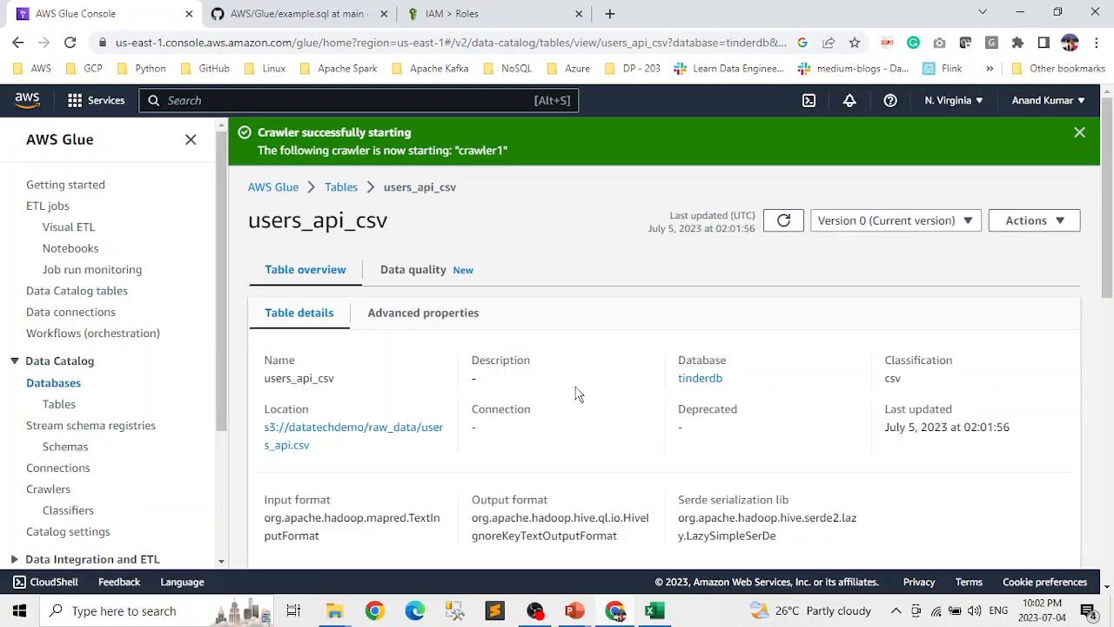
Examine the column names and data types on all three schema pages of users_api_csv, and return to its table details
scroll(620, 376, down, 3)
scroll(620, 376, down, 4)
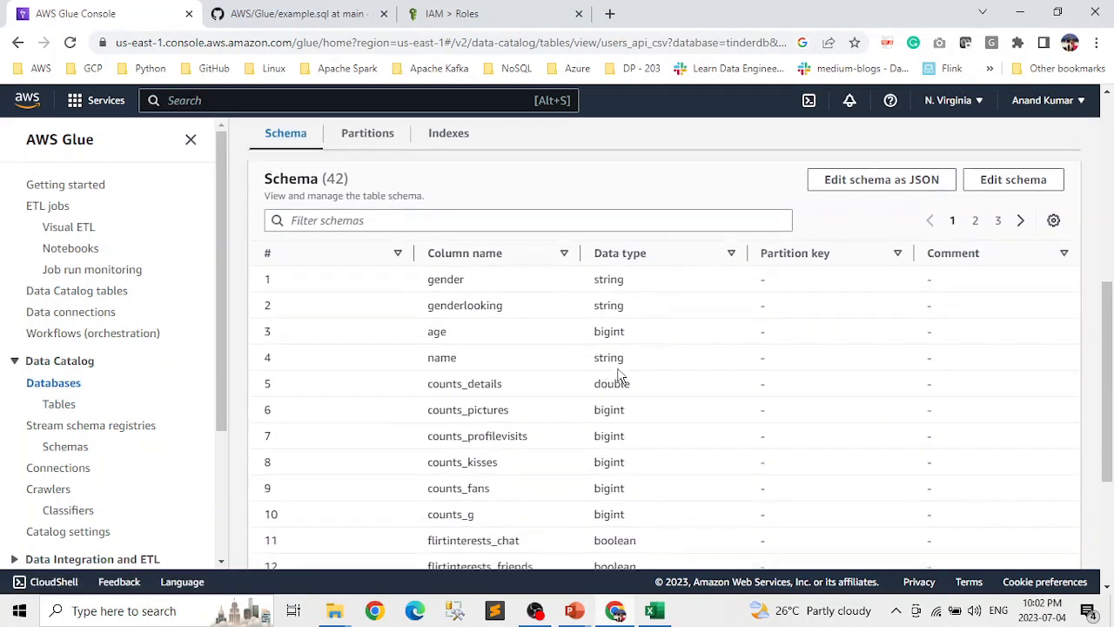
scroll(574, 345, down, 3)
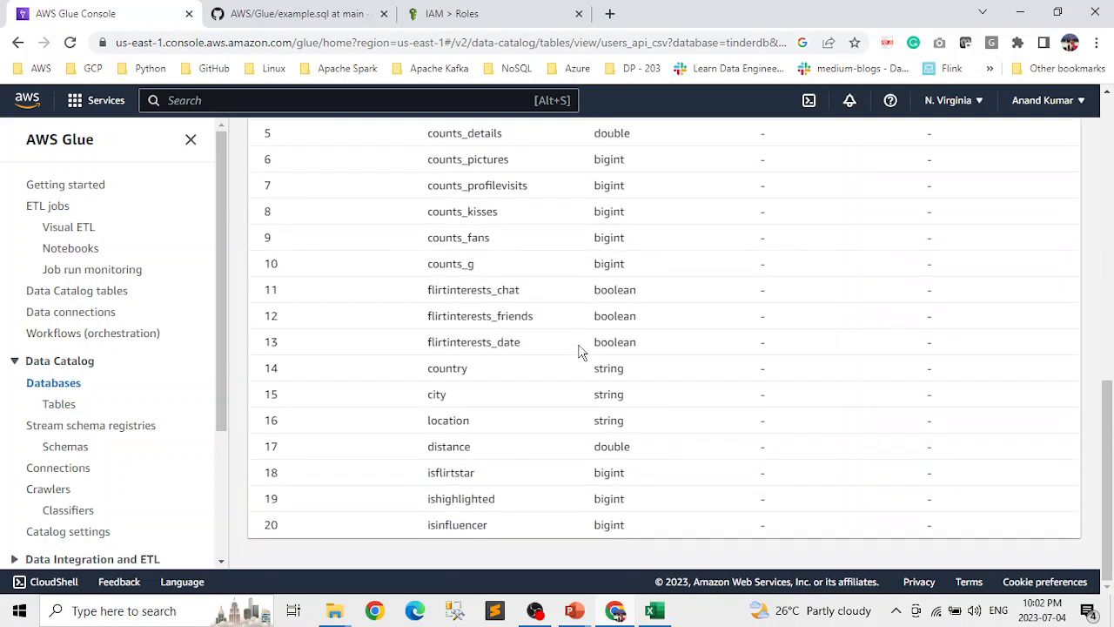
scroll(580, 351, up, 4)
scroll(579, 351, down, 1)
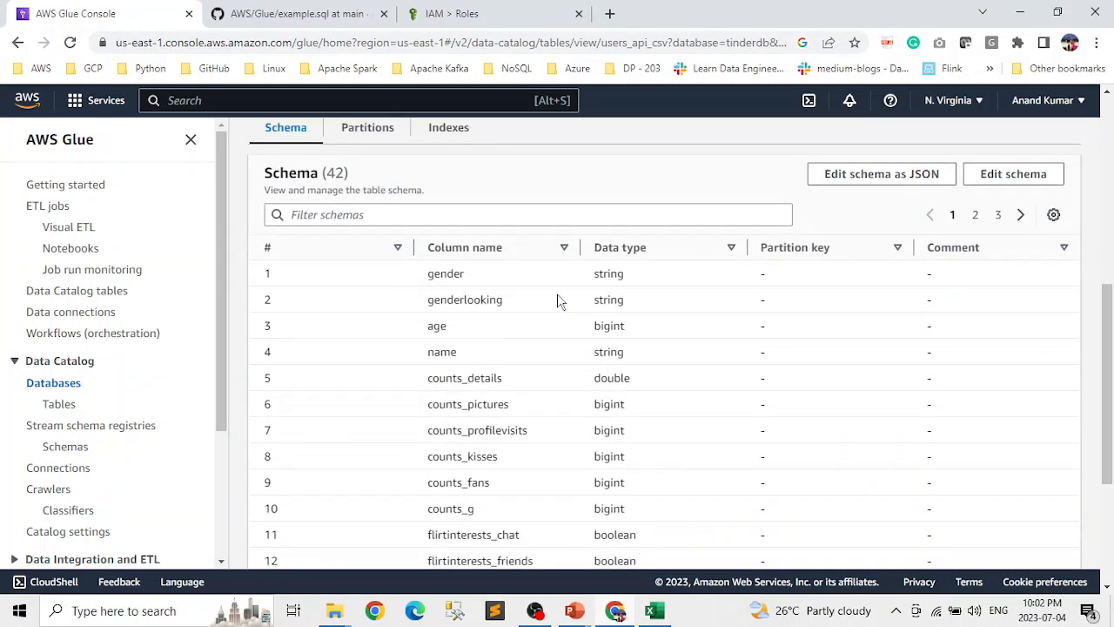
click(975, 215)
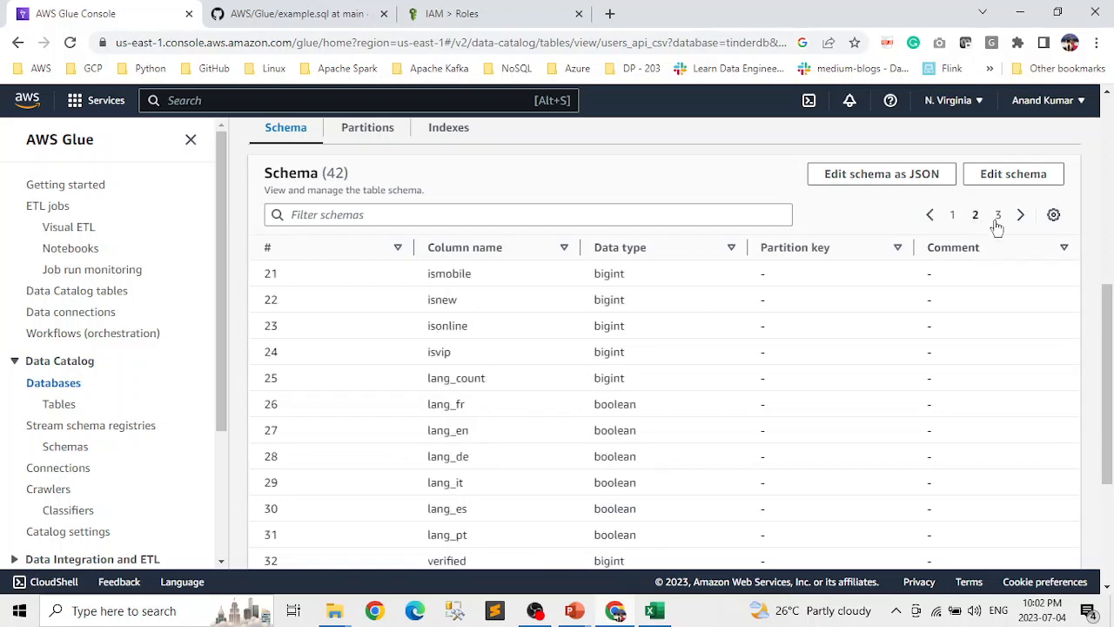
click(997, 217)
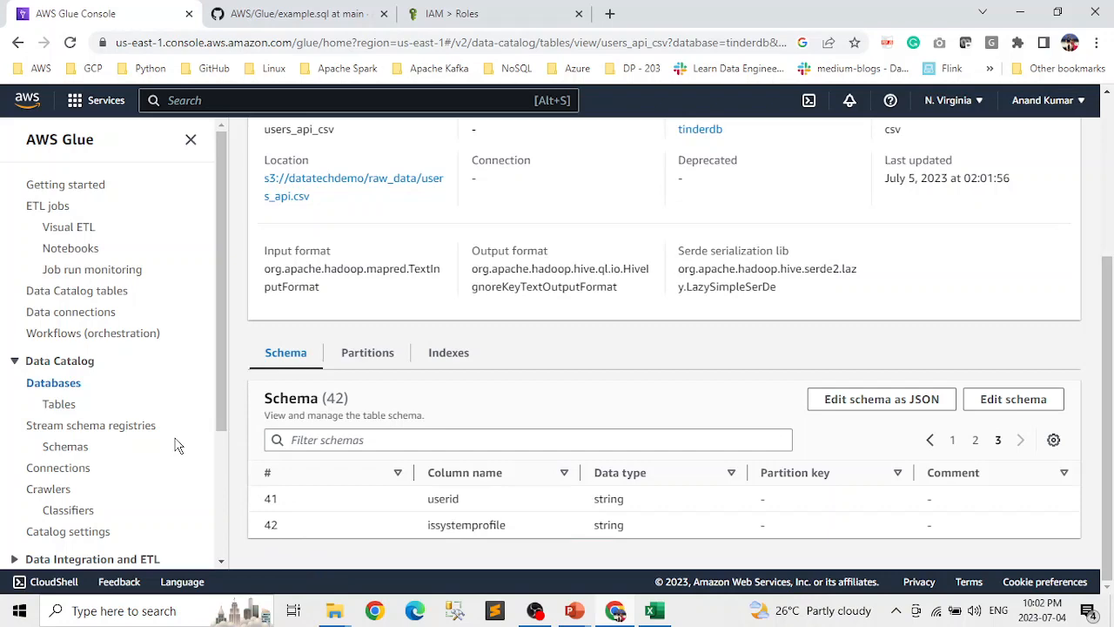
scroll(183, 446, up, 2)
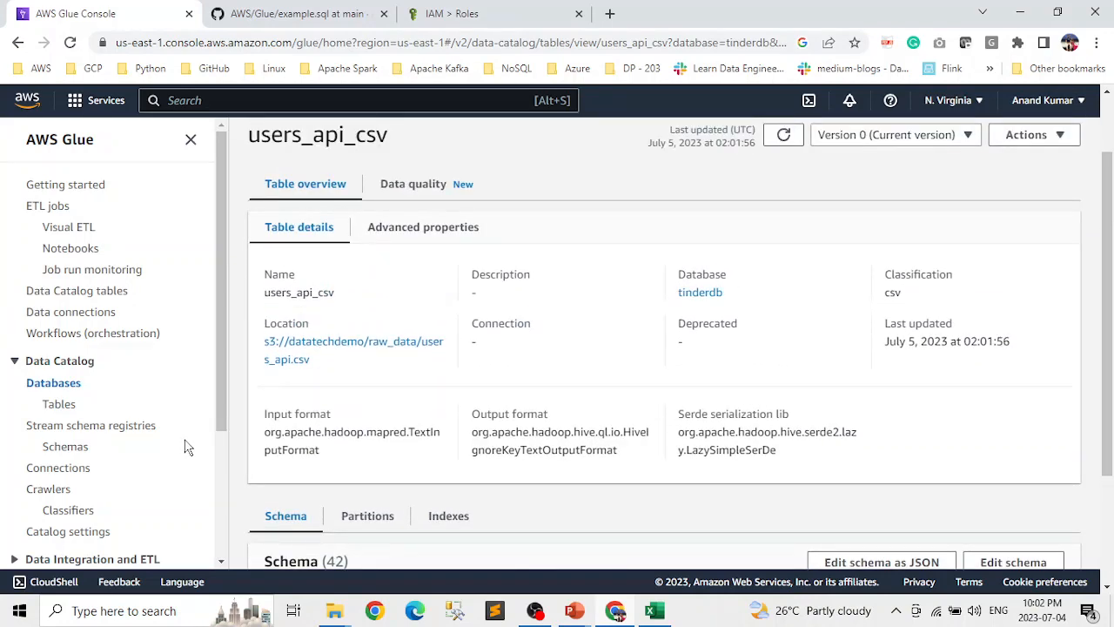
Go to the Glue ETL jobs page and create a job using the option Visual with a blank canvas
click(15, 362)
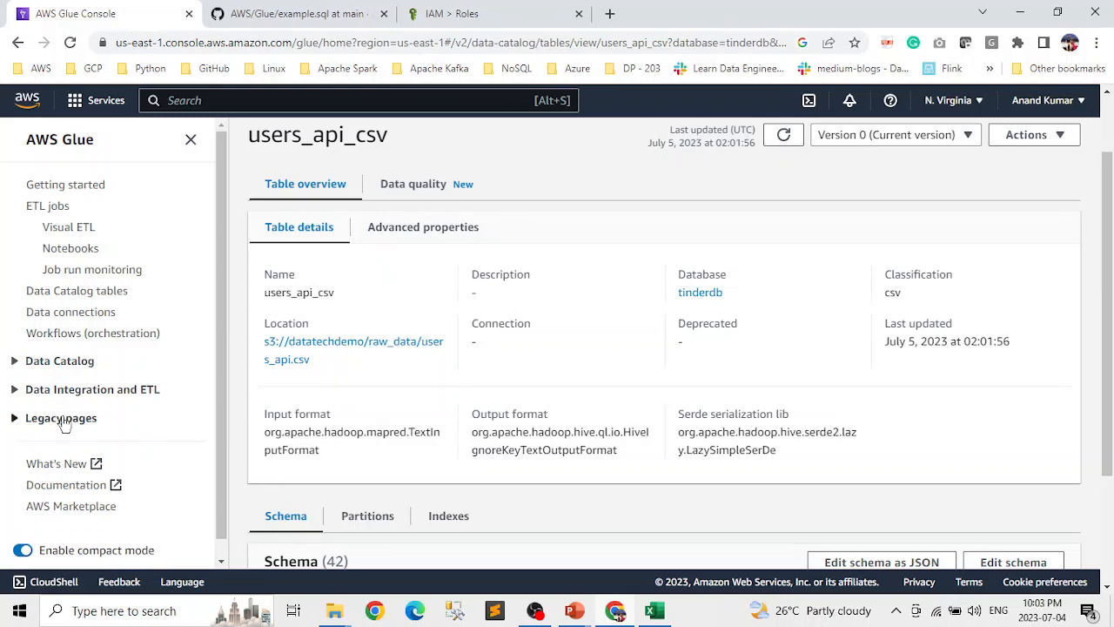
click(15, 390)
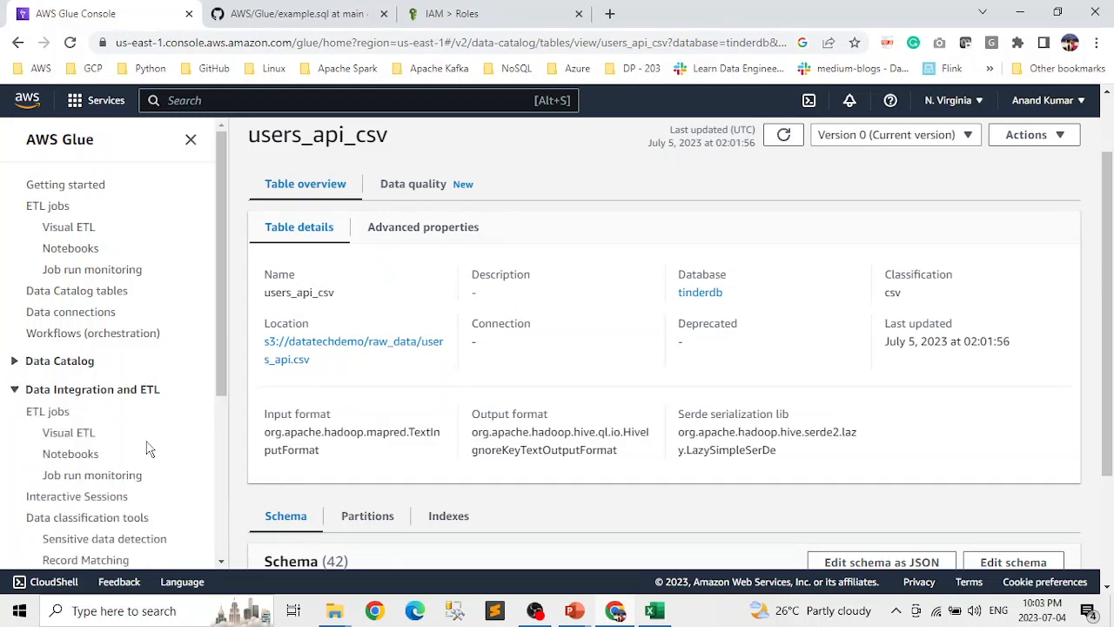
scroll(149, 448, down, 3)
scroll(144, 435, up, 3)
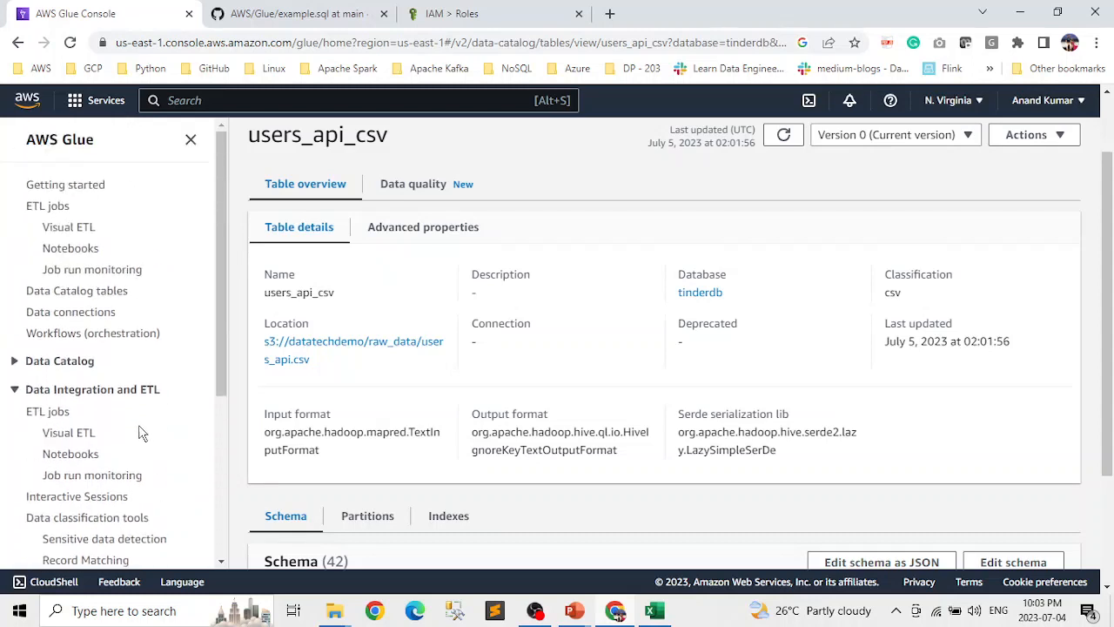
click(55, 417)
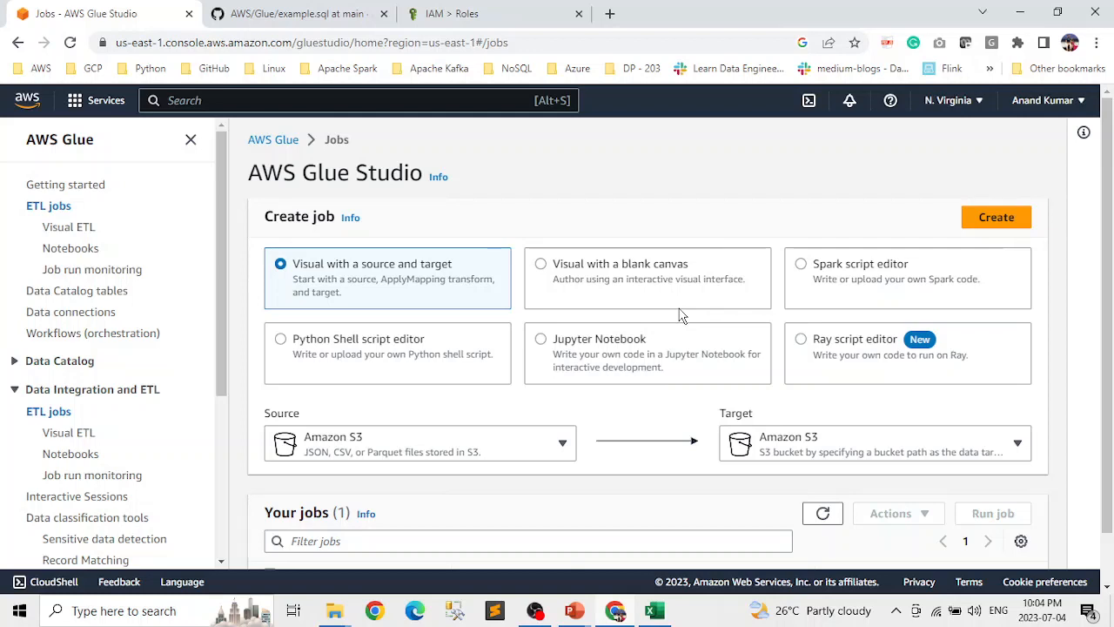
click(541, 266)
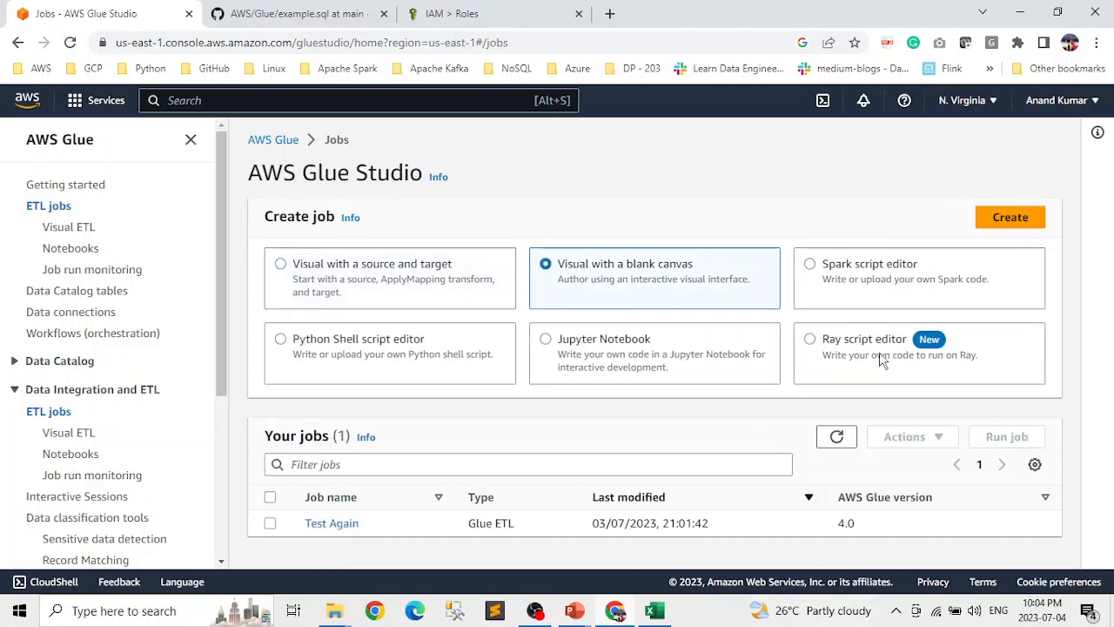
click(1007, 225)
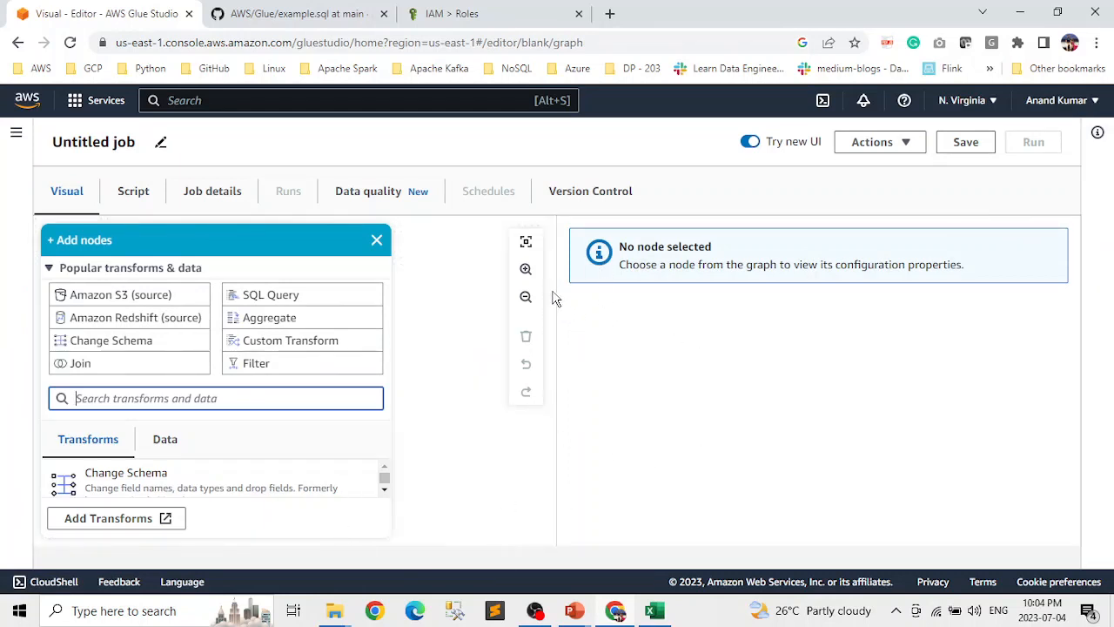
Rename the untitled job as Cust_dim
double_click(125, 142)
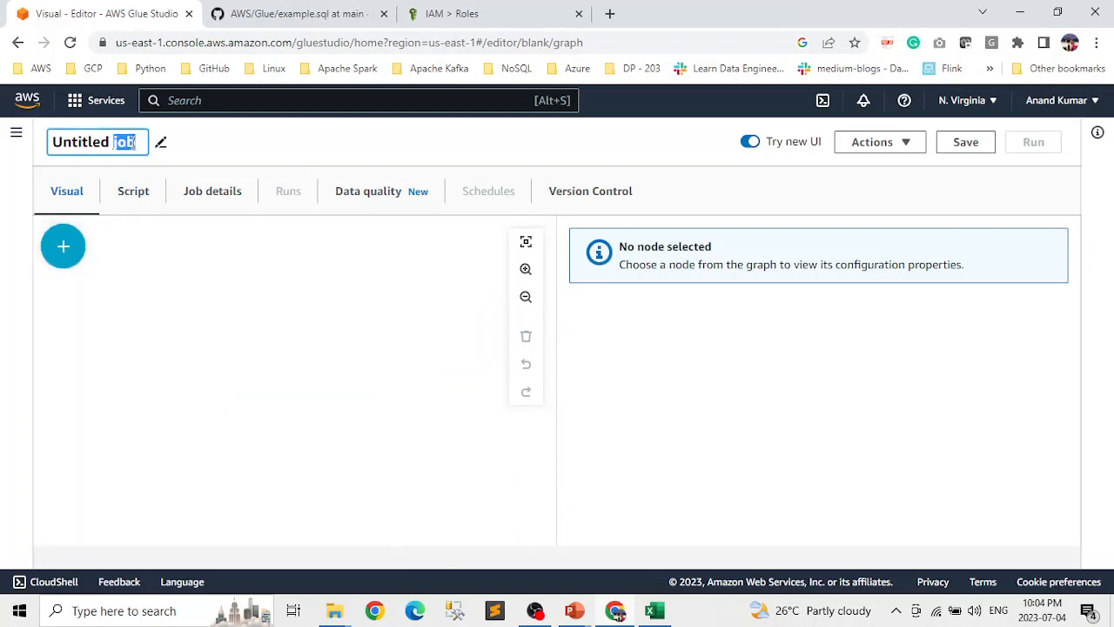
key(BackSpace)
key(BackSpace)
key(BackSpace)
key(BackSpace)
key(BackSpace)
key(BackSpace)
key(BackSpace)
key(BackSpace)
key(BackSpace)
key(BackSpace)
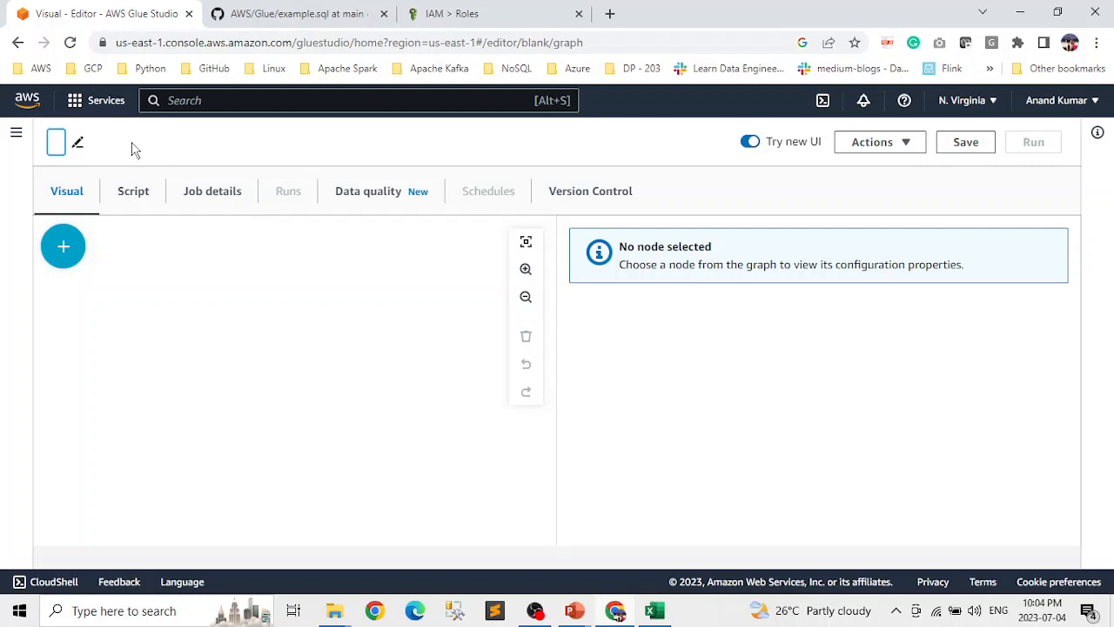
text(Cust)
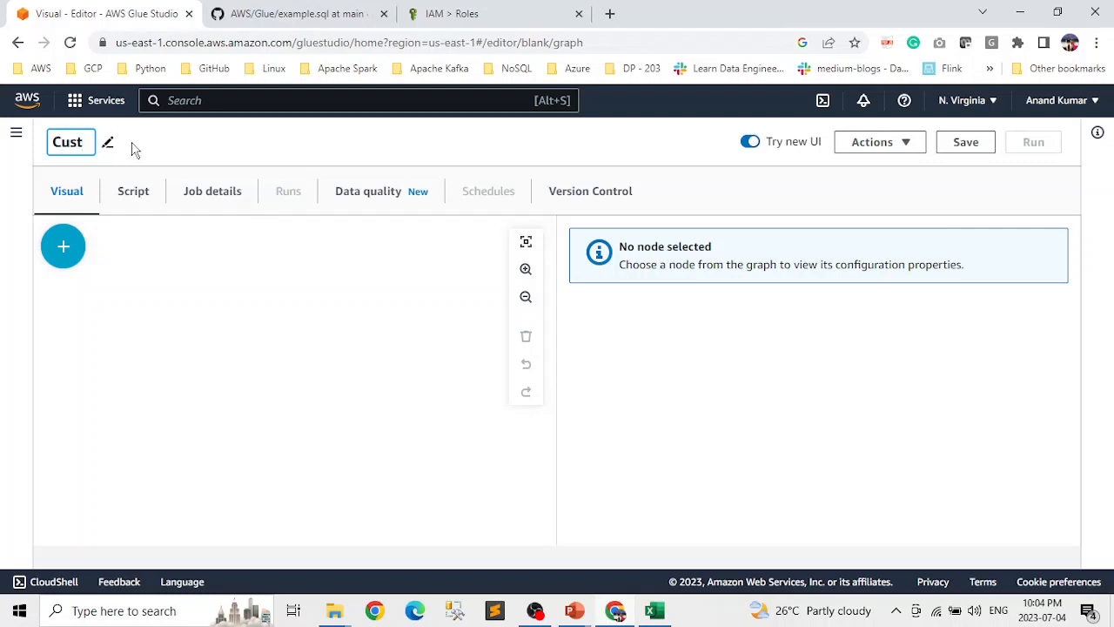
text(_dim)
click(213, 357)
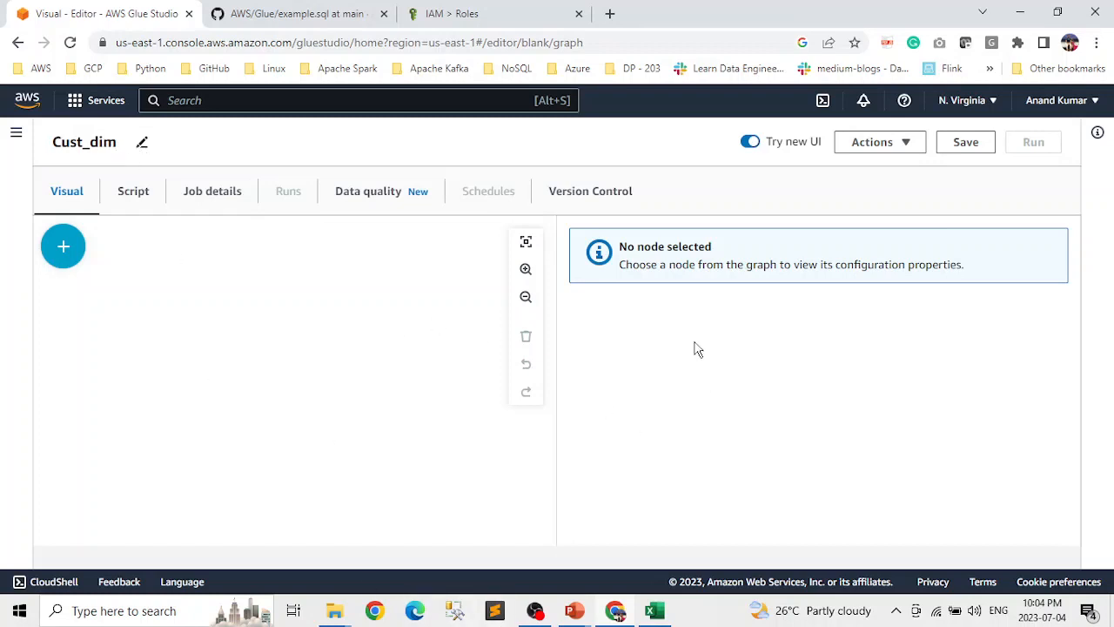
Examine the transforms that can be added as nodes to the Cust_dim job
click(64, 252)
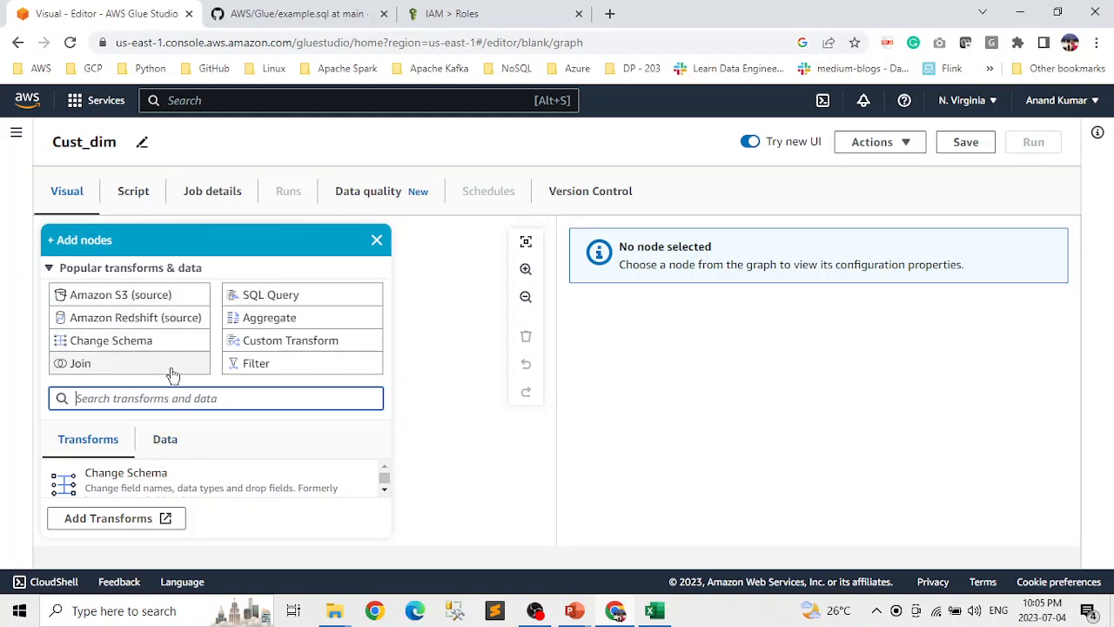
click(387, 490)
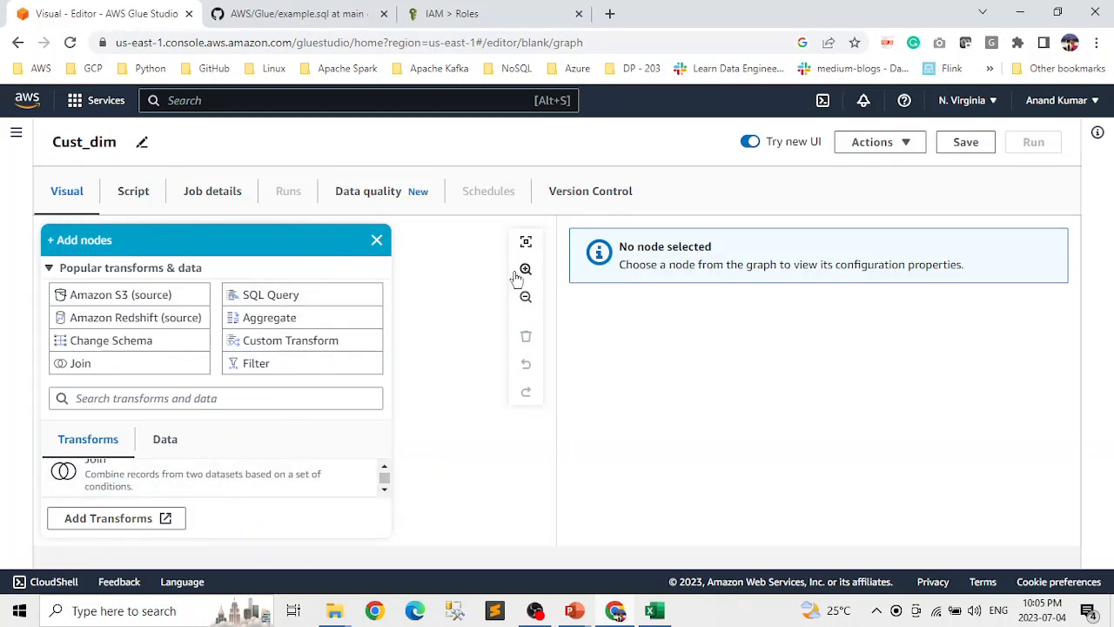
click(331, 209)
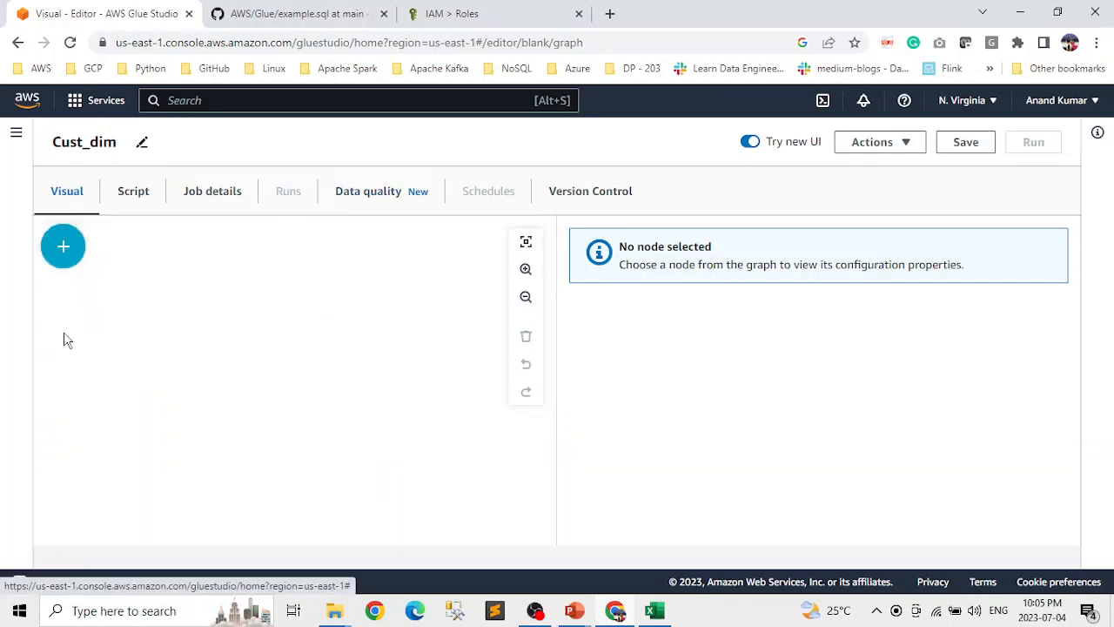
click(61, 245)
click(54, 269)
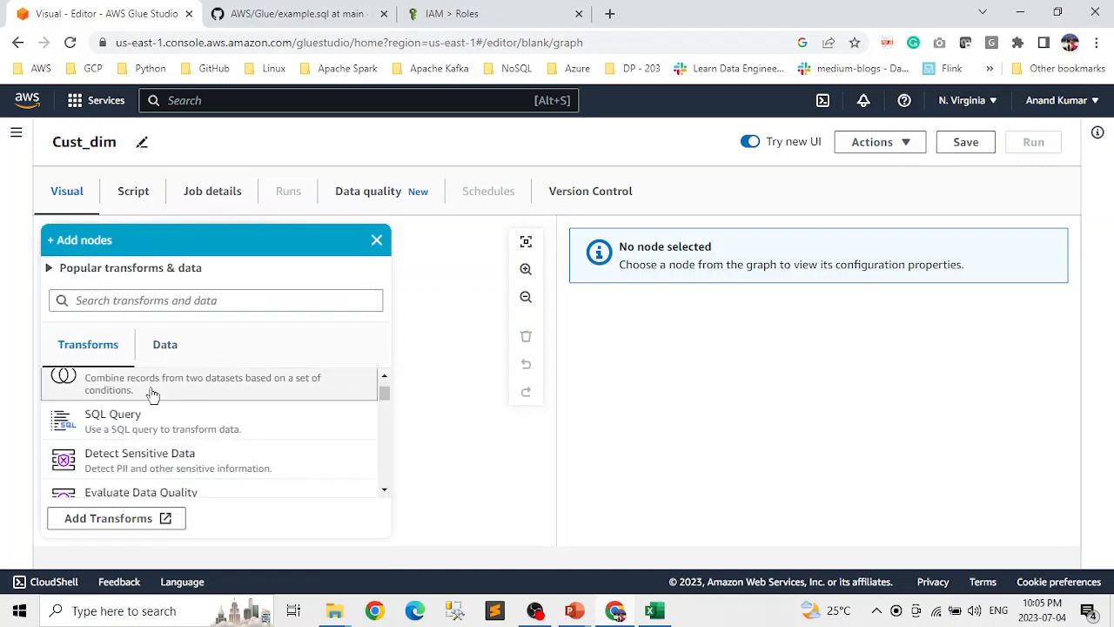
scroll(261, 442, down, 5)
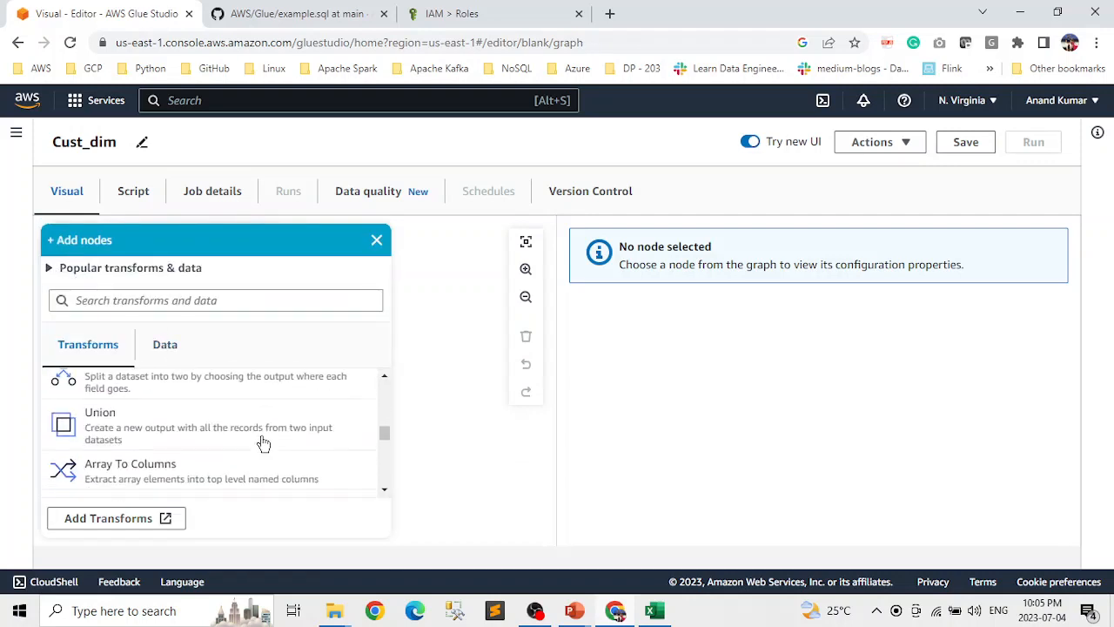
scroll(263, 444, down, 8)
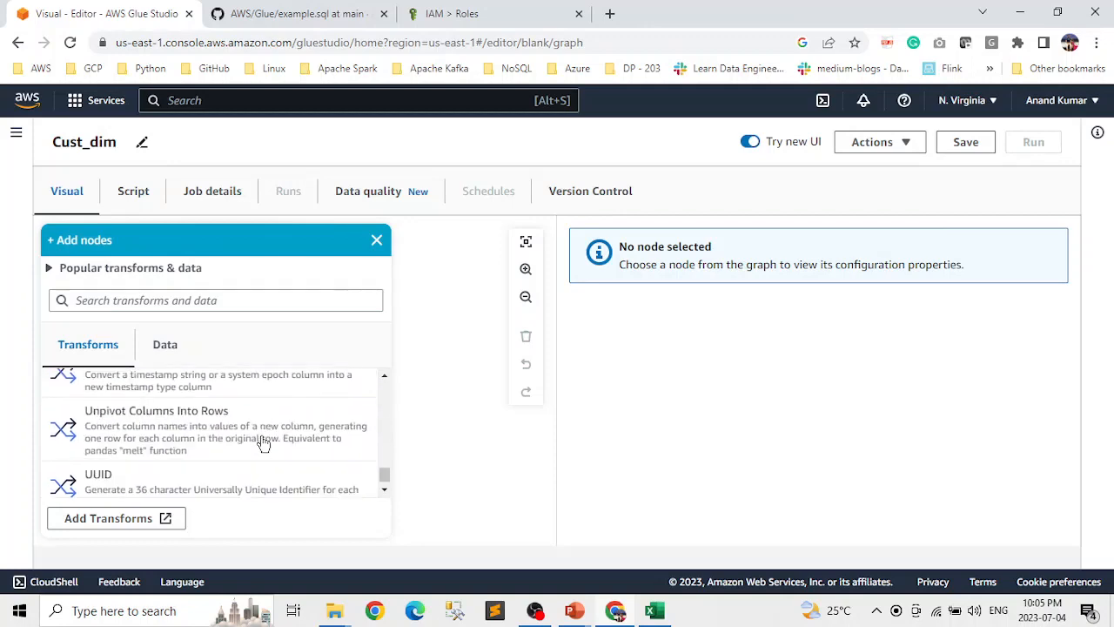
scroll(266, 457, up, 12)
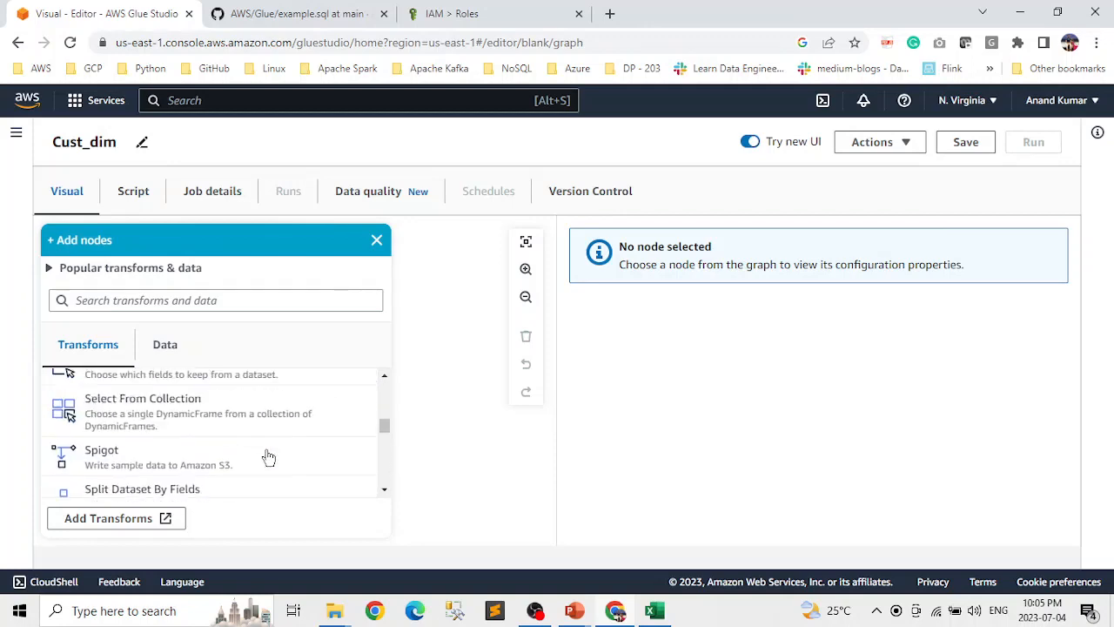
Examine the data sources and data targets available as nodes for the job
click(167, 348)
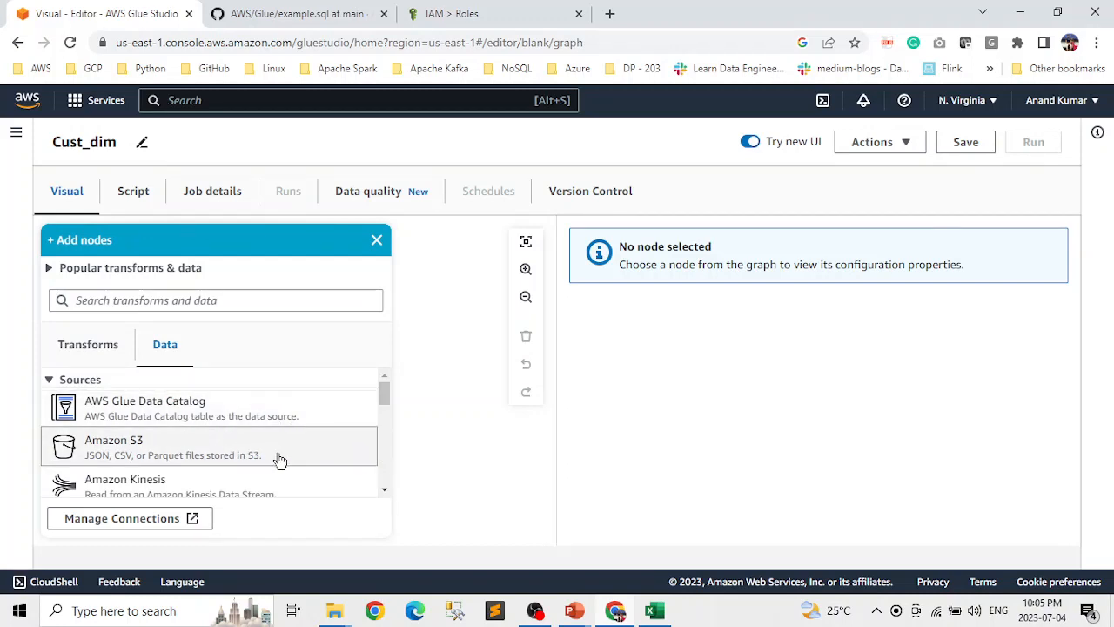
scroll(278, 459, down, 1)
scroll(247, 445, down, 2)
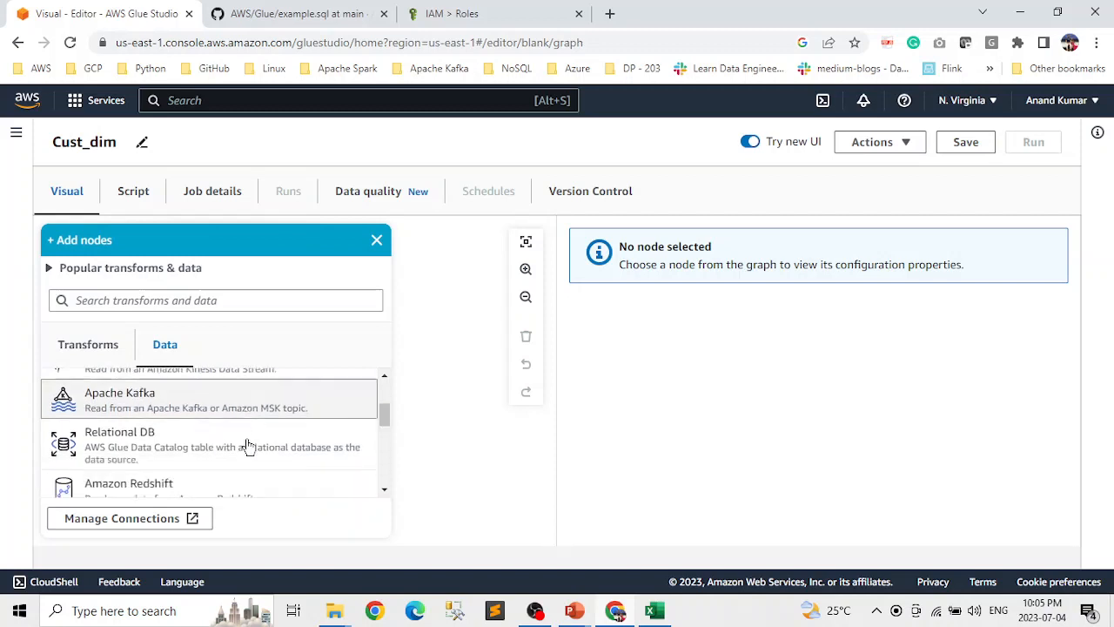
scroll(242, 435, down, 2)
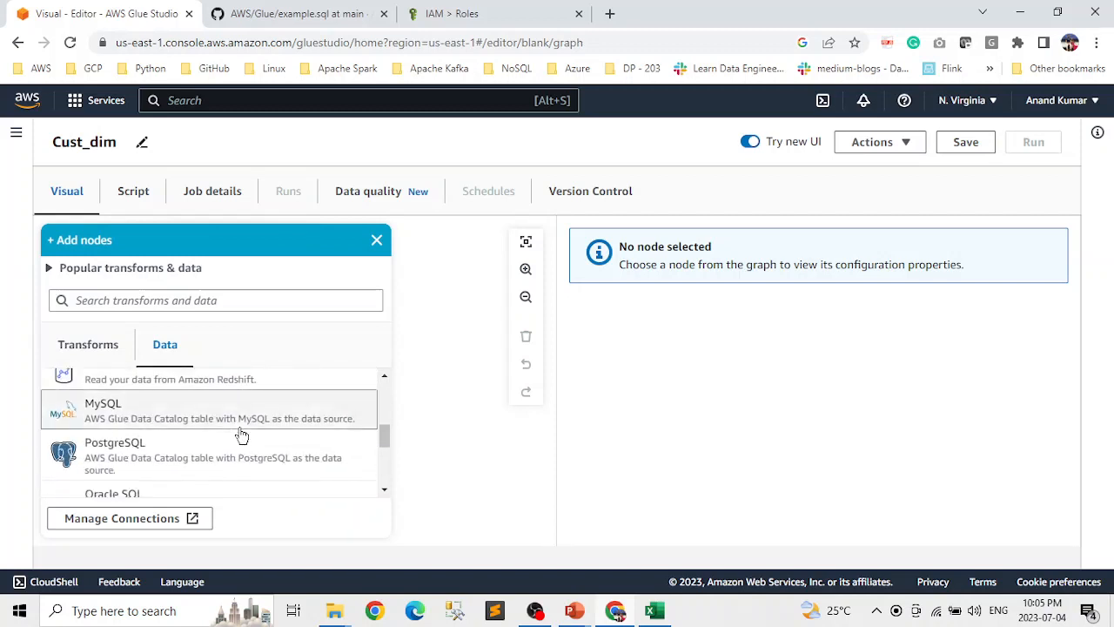
scroll(287, 430, down, 5)
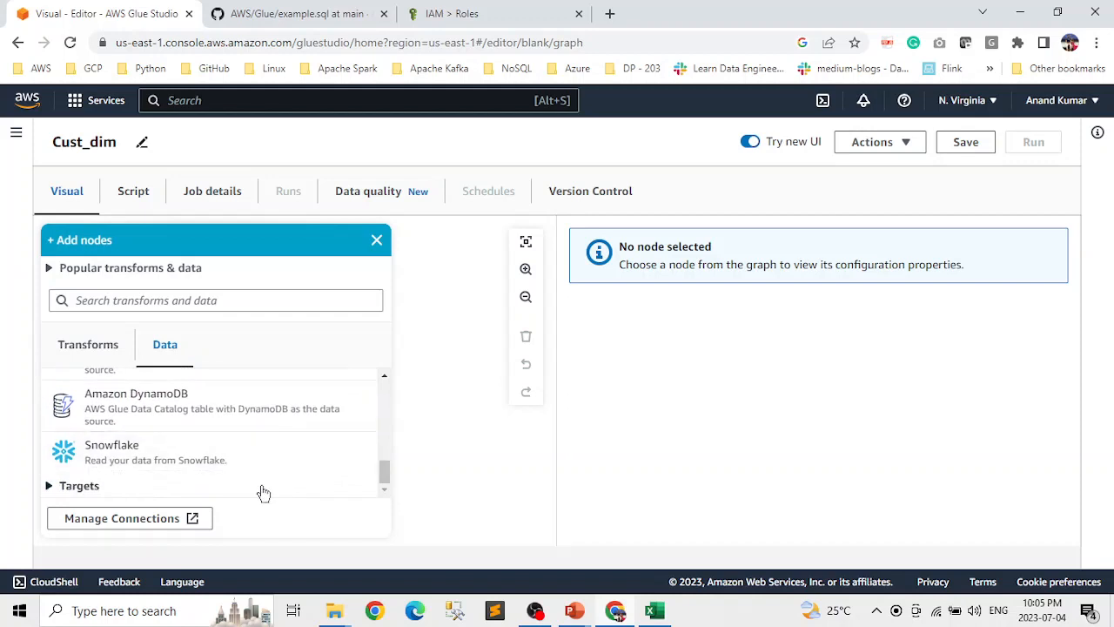
click(91, 485)
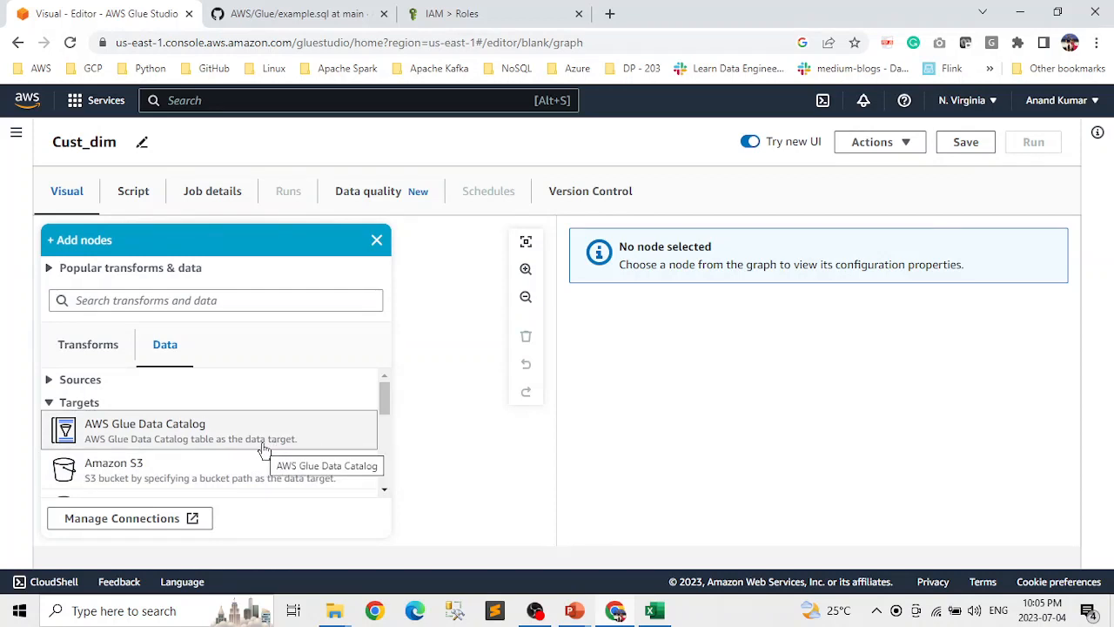
scroll(263, 450, down, 5)
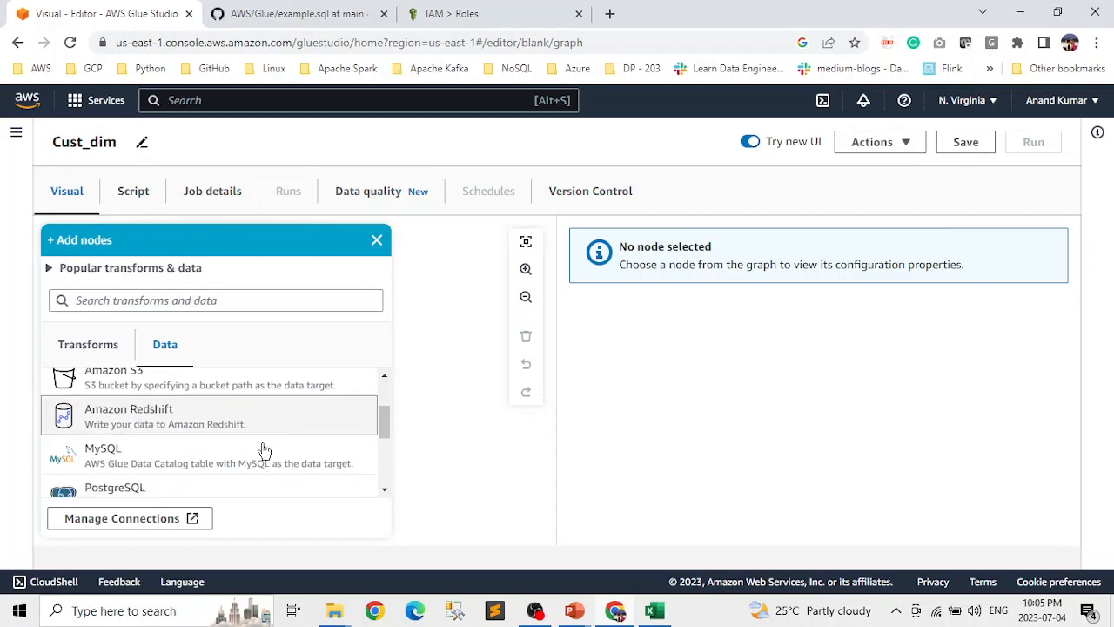
scroll(263, 450, up, 2)
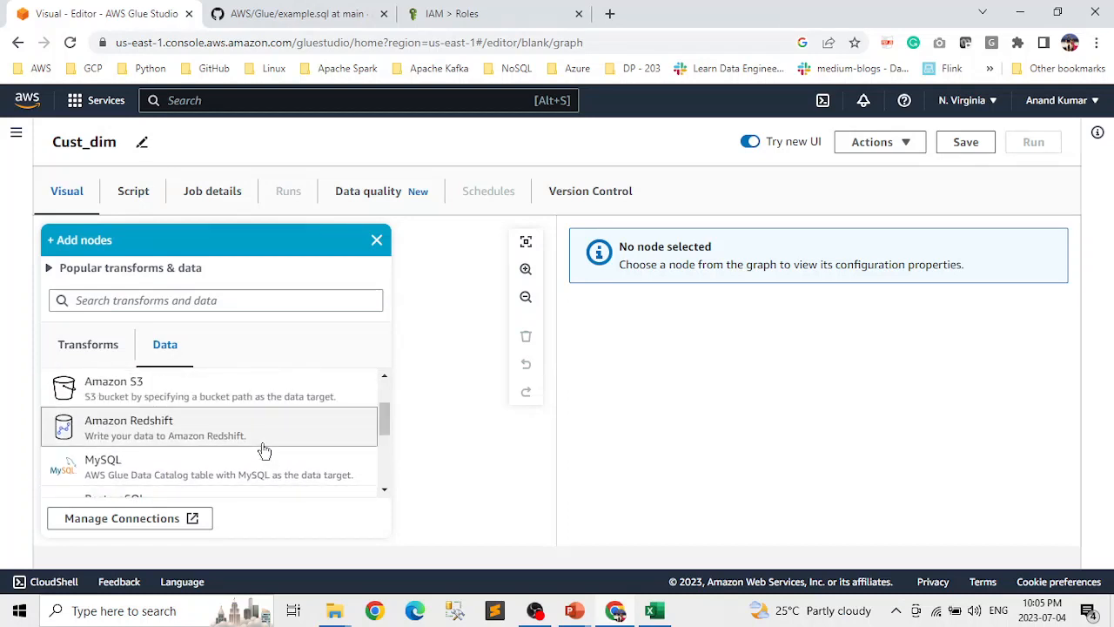
scroll(264, 451, down, 5)
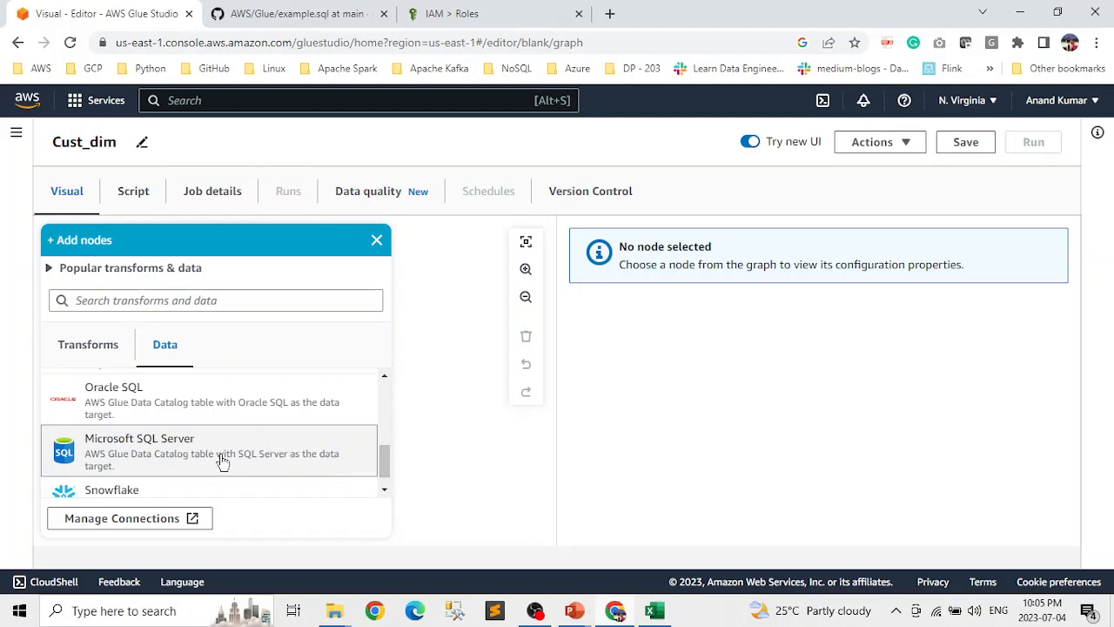
scroll(263, 450, down, 1)
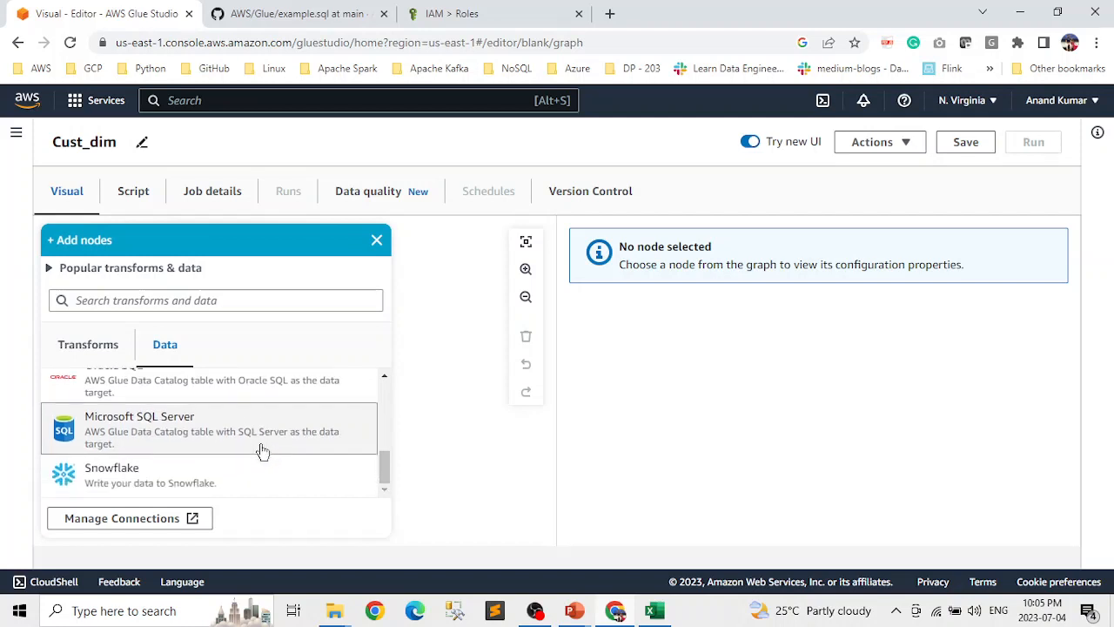
scroll(247, 480, up, 5)
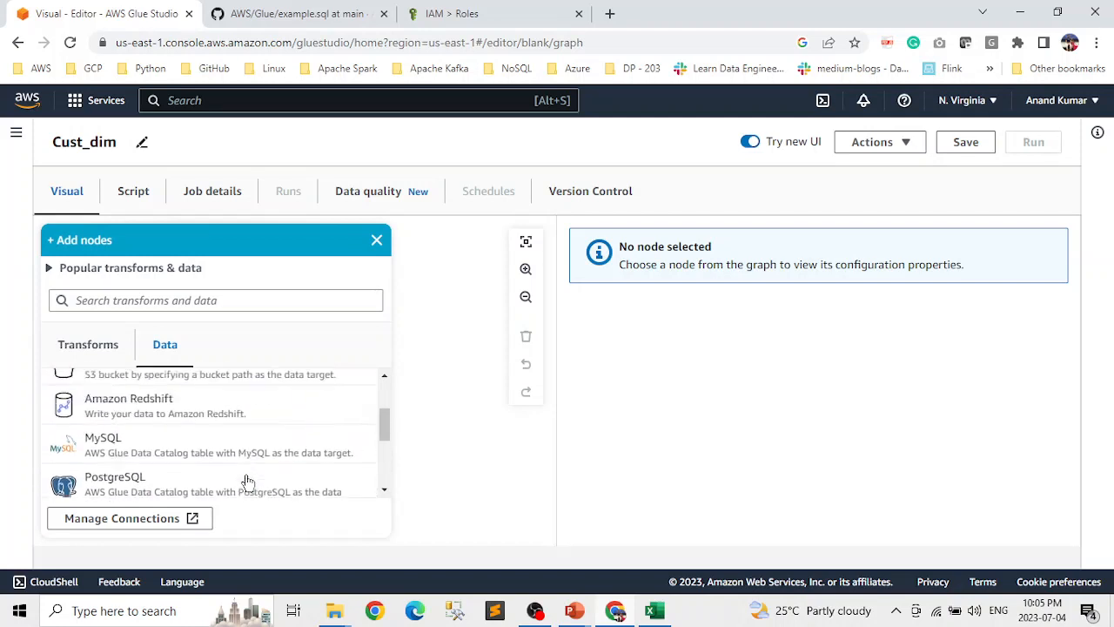
scroll(245, 480, up, 1)
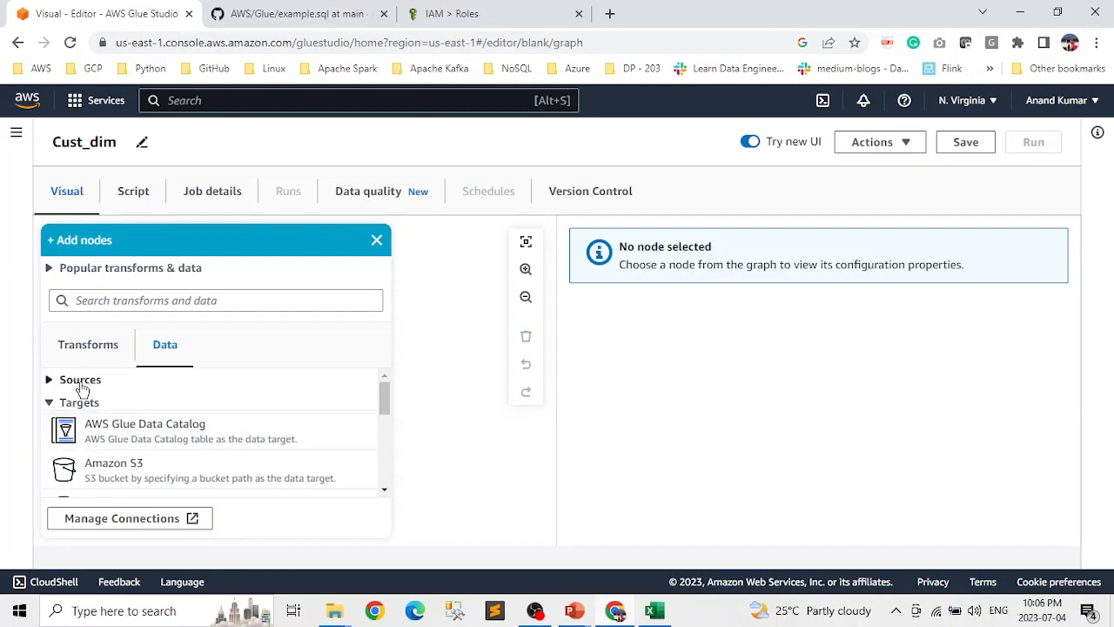
Add an Amazon S3 source node to the job canvas and delete the duplicate S3 node, keeping the remaining one selected
click(49, 268)
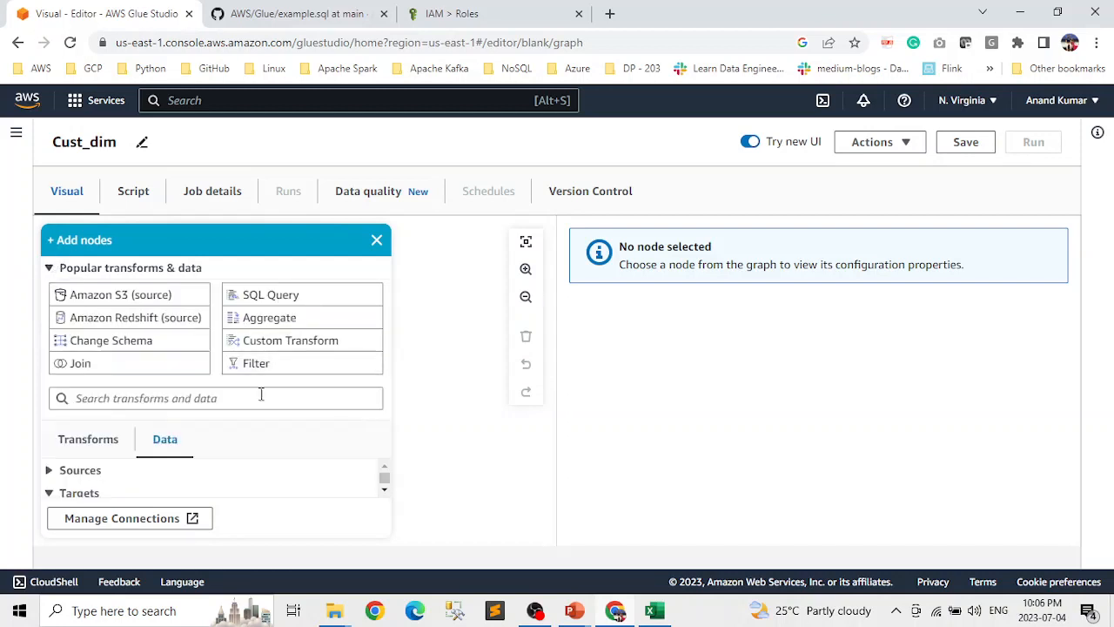
click(132, 296)
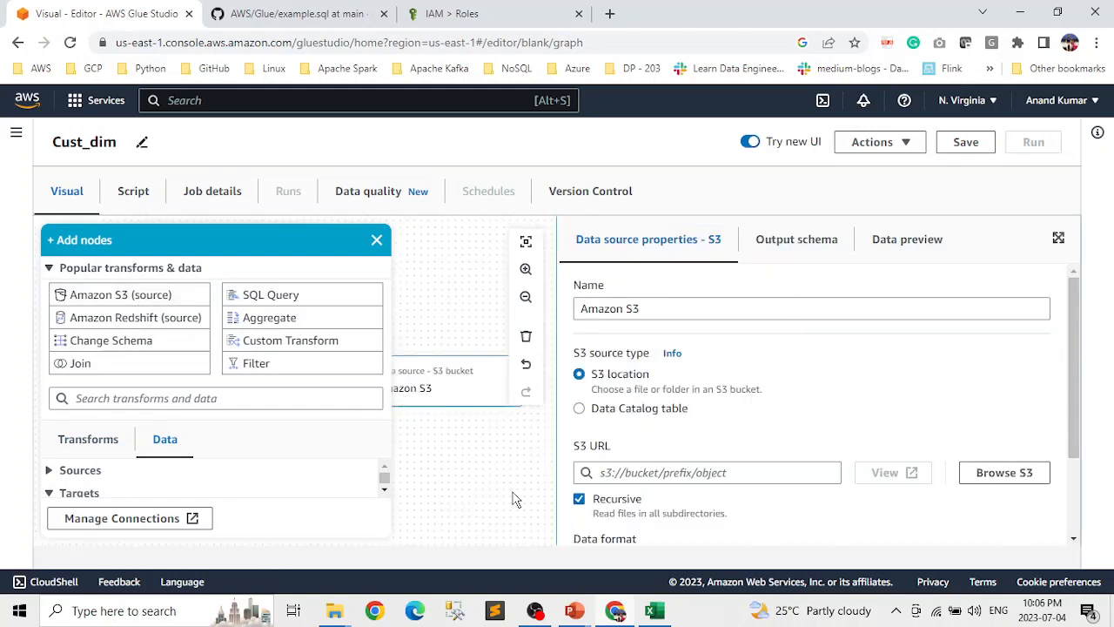
click(376, 241)
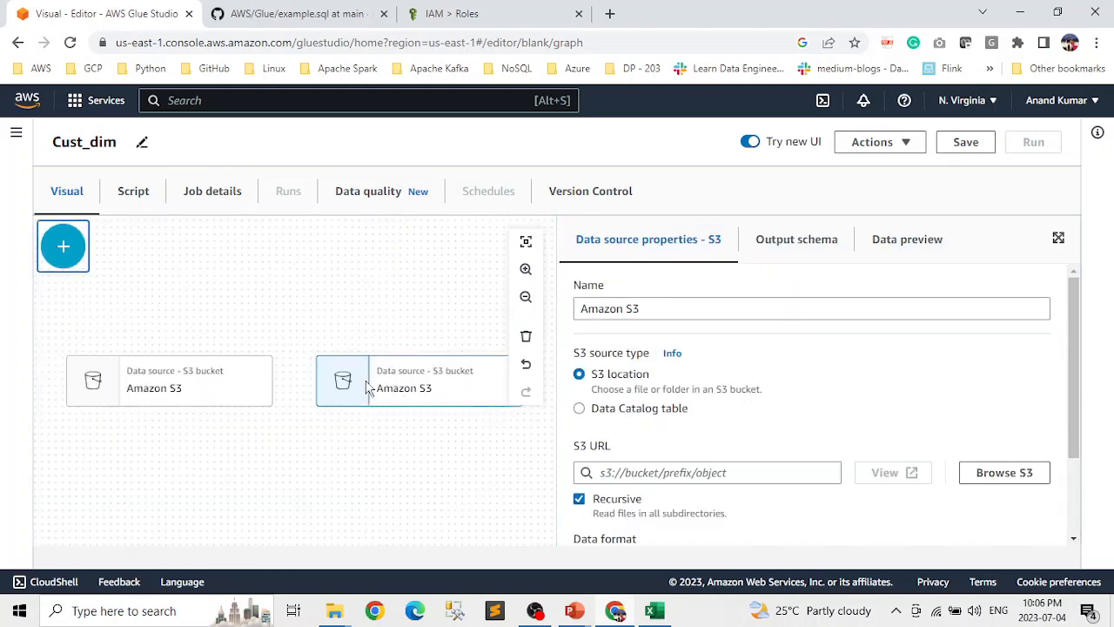
click(526, 336)
click(296, 377)
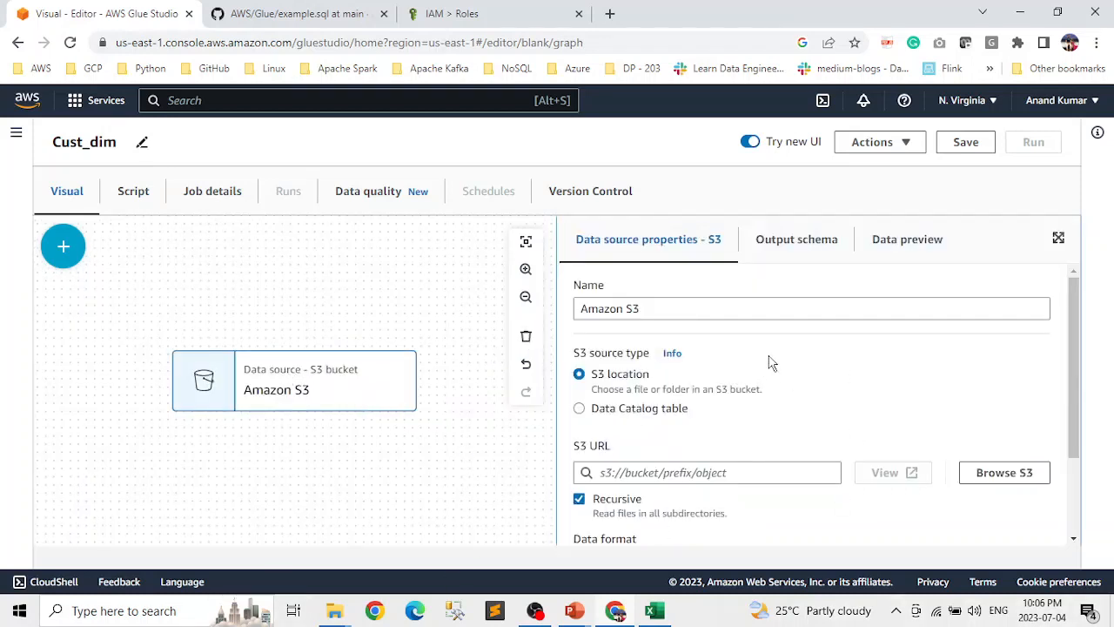
Set the Amazon S3 node's source type to Data Catalog table and choose tinderdb as its database
scroll(769, 364, down, 1)
scroll(780, 383, up, 1)
click(579, 409)
scroll(792, 374, down, 2)
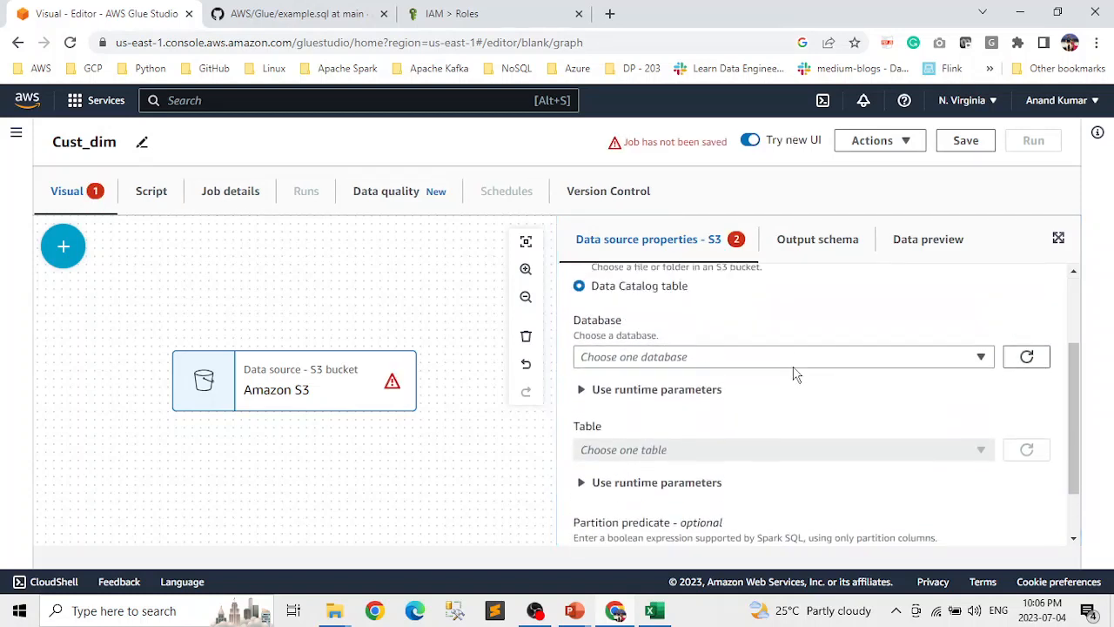
scroll(849, 391, up, 1)
click(981, 397)
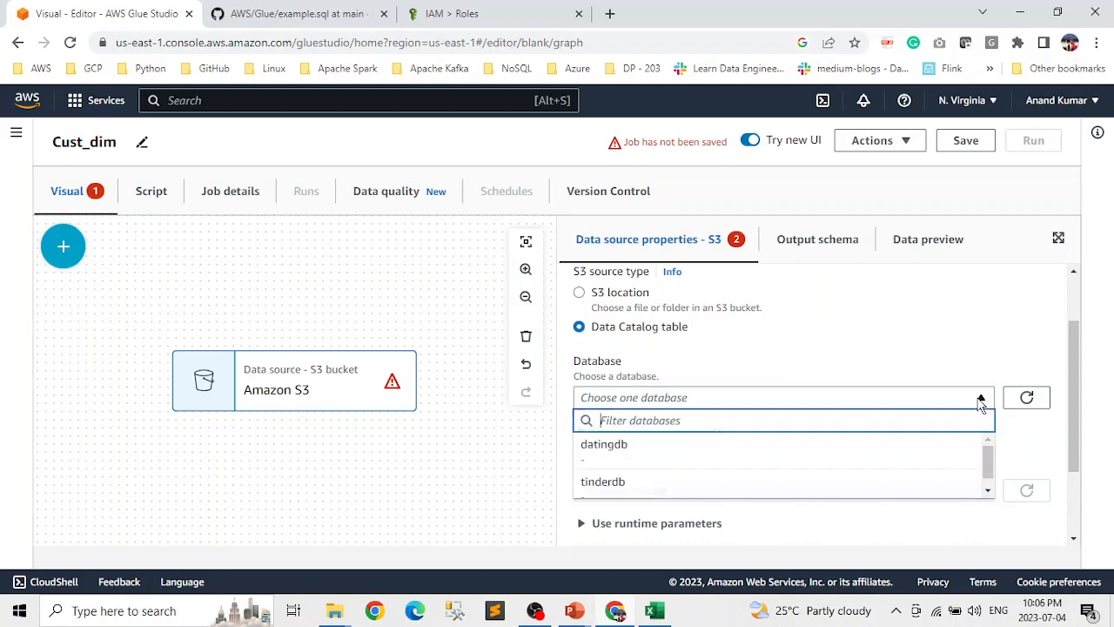
click(661, 481)
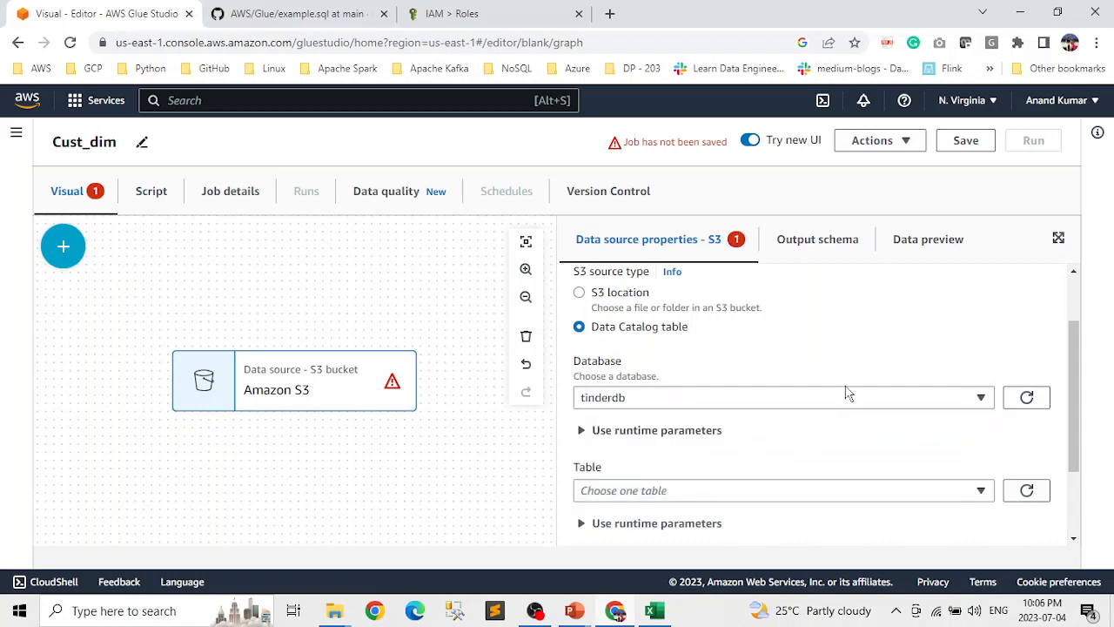
Choose users_api_csv as the catalog table for the Amazon S3 source node
scroll(842, 394, down, 1)
click(981, 383)
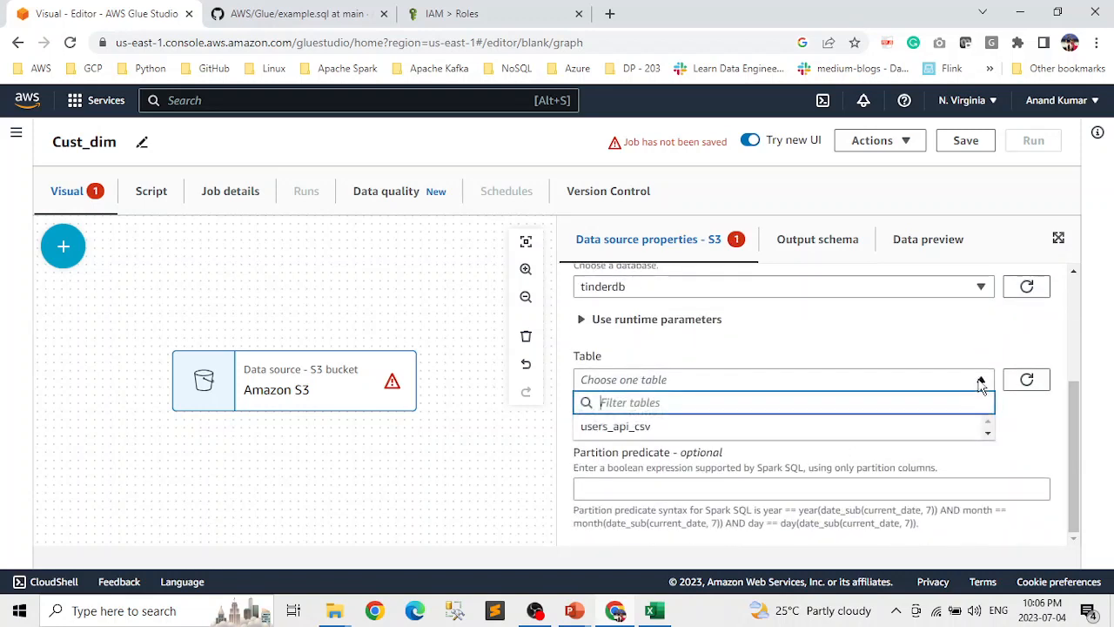
click(767, 428)
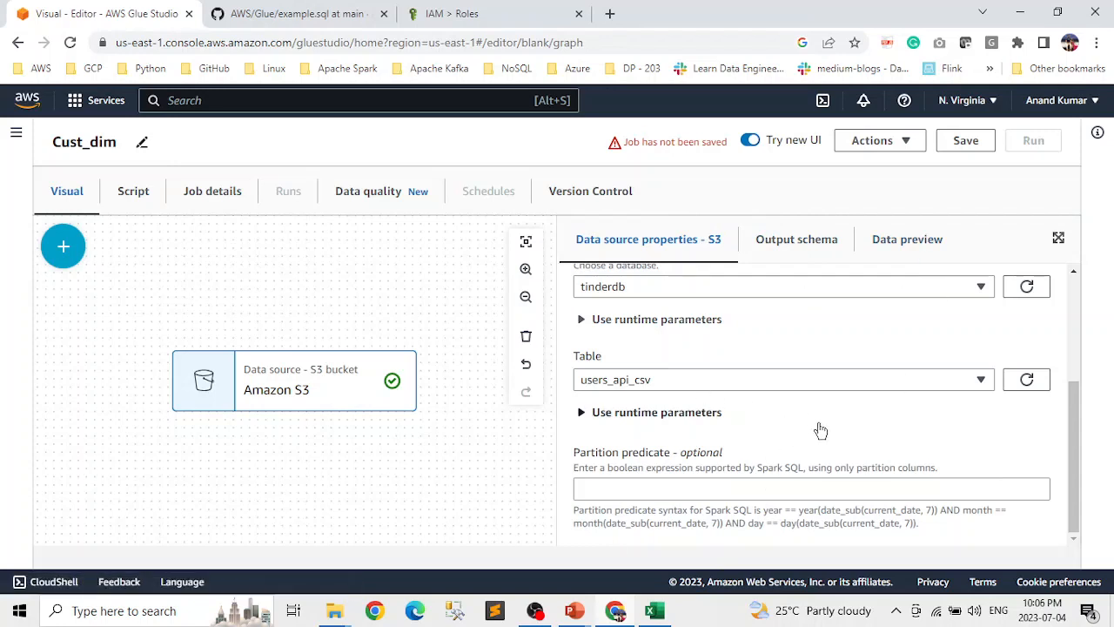
Examine the keys and data types in the Amazon S3 source node's output schema
scroll(821, 434, up, 5)
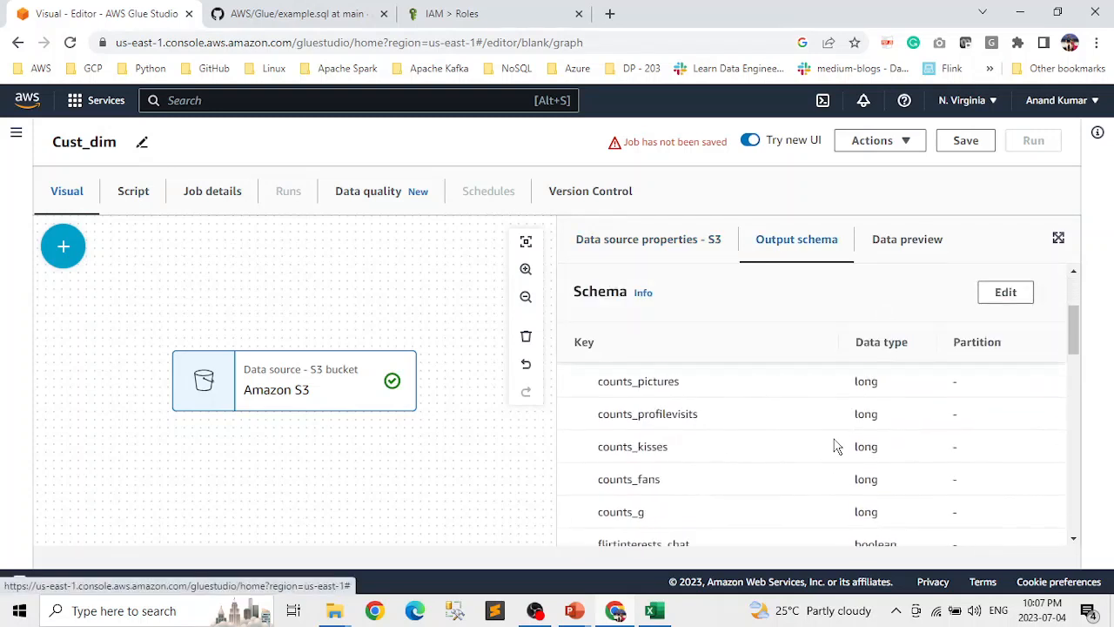
scroll(835, 448, down, 2)
scroll(835, 447, down, 8)
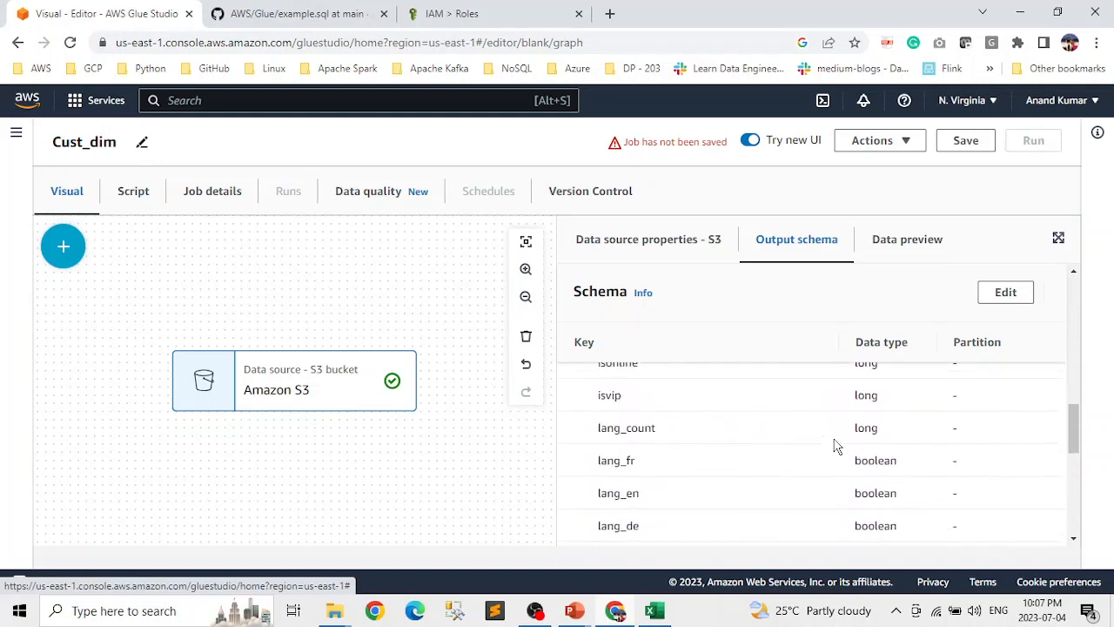
scroll(836, 447, down, 3)
scroll(836, 448, down, 3)
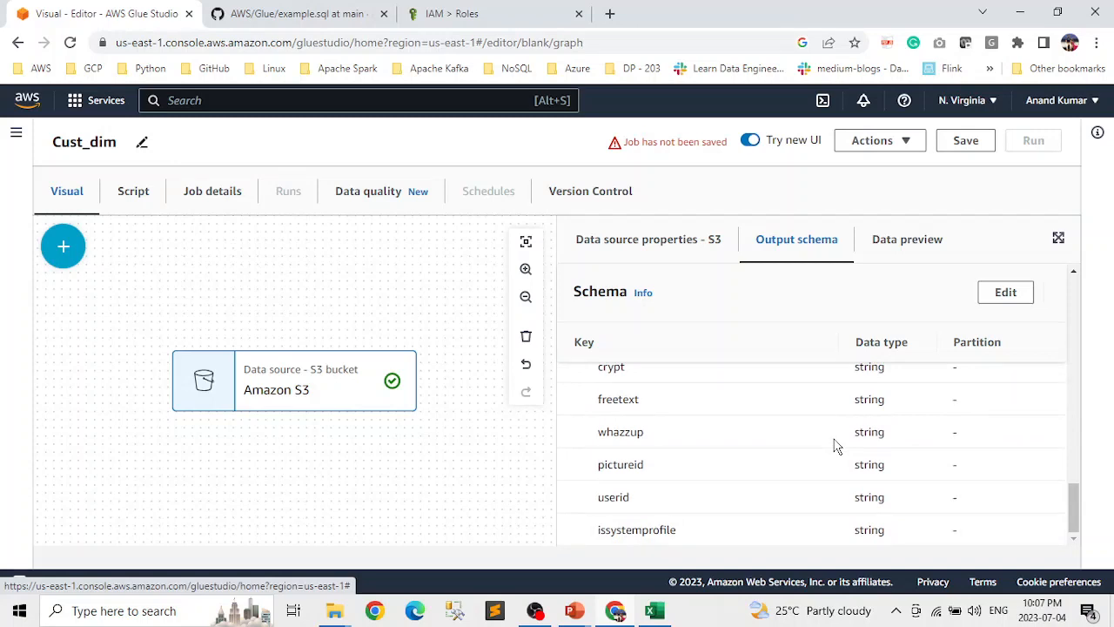
Add a SQL Query transform node below the Amazon S3 source, fit the graph to the canvas and review the node's settings
click(63, 249)
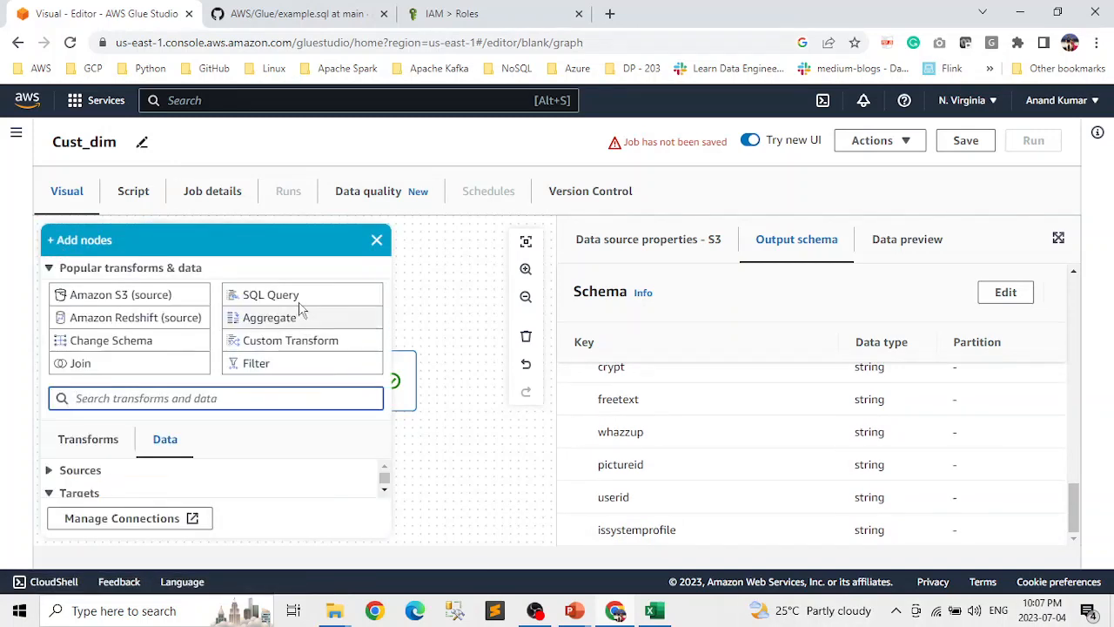
click(296, 297)
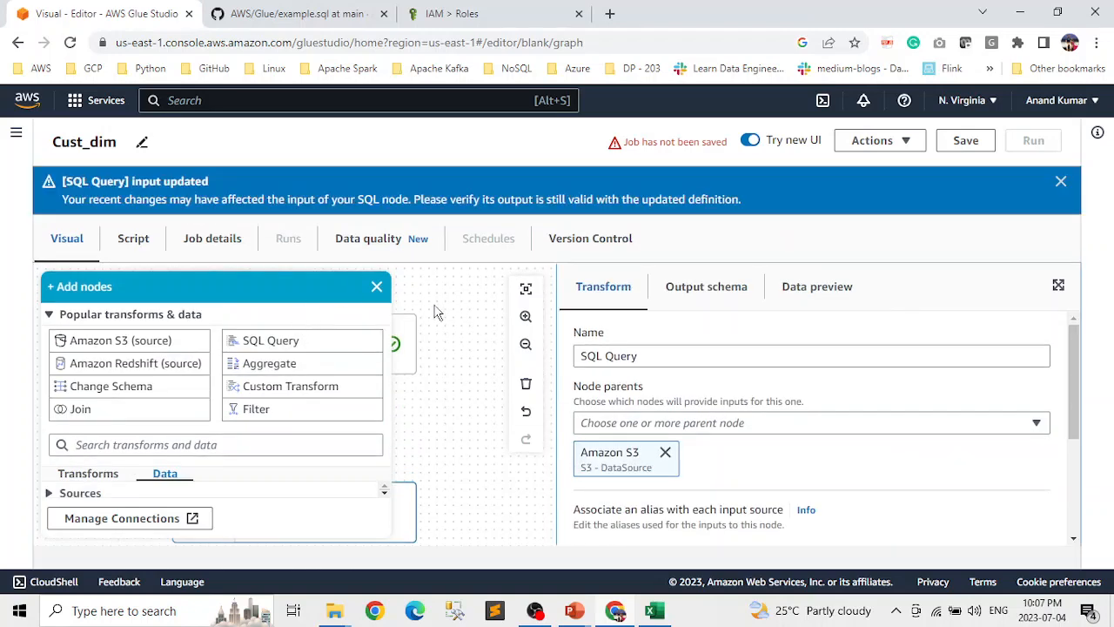
click(377, 288)
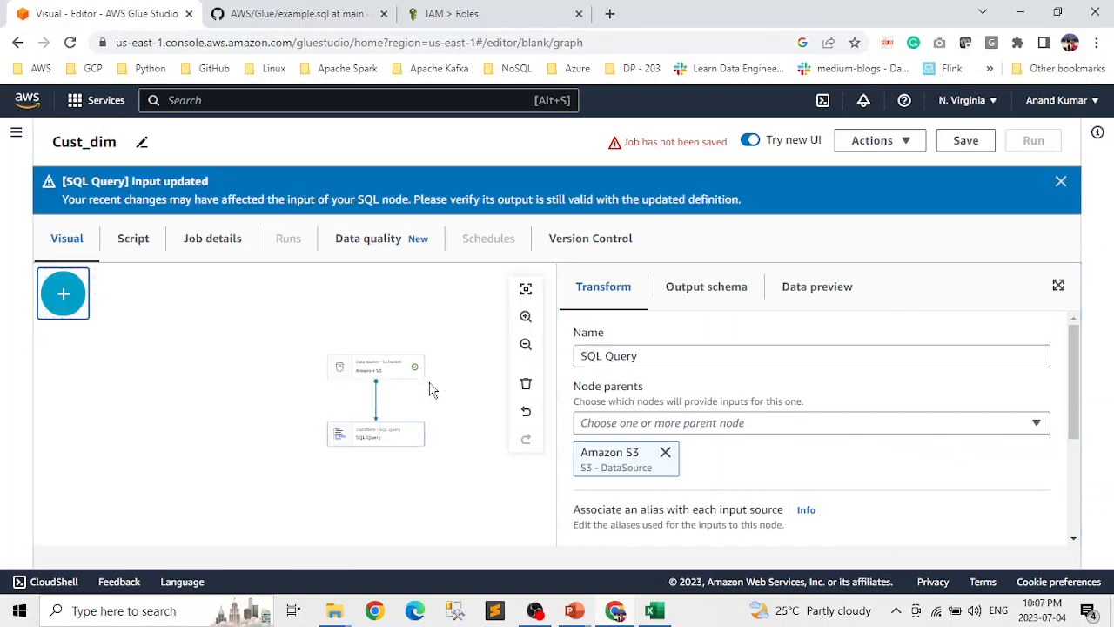
click(525, 289)
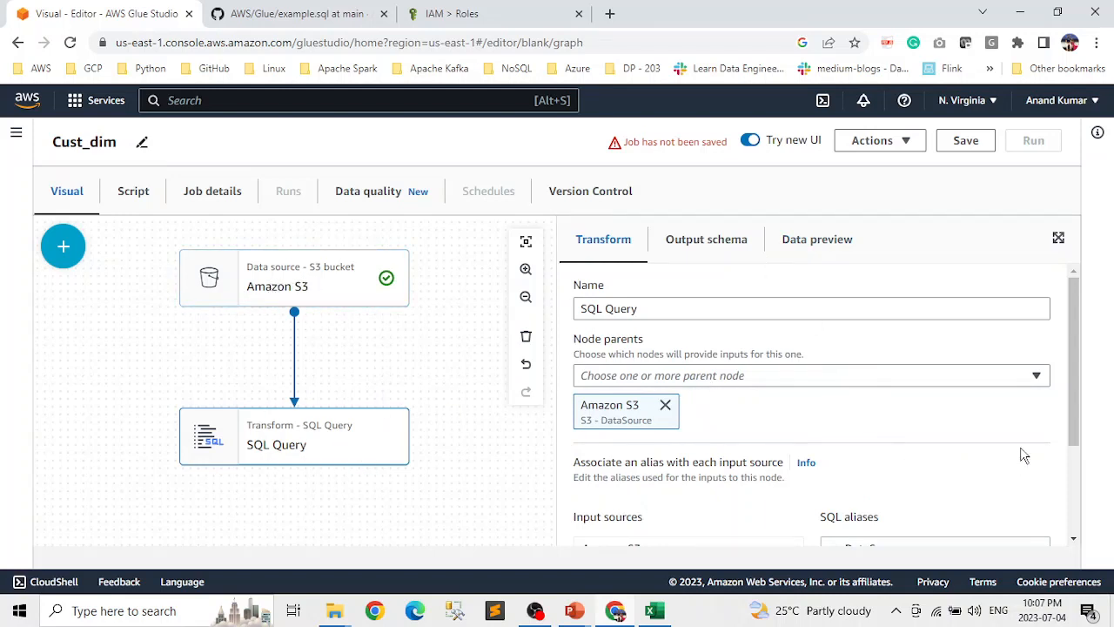
scroll(1079, 444, down, 2)
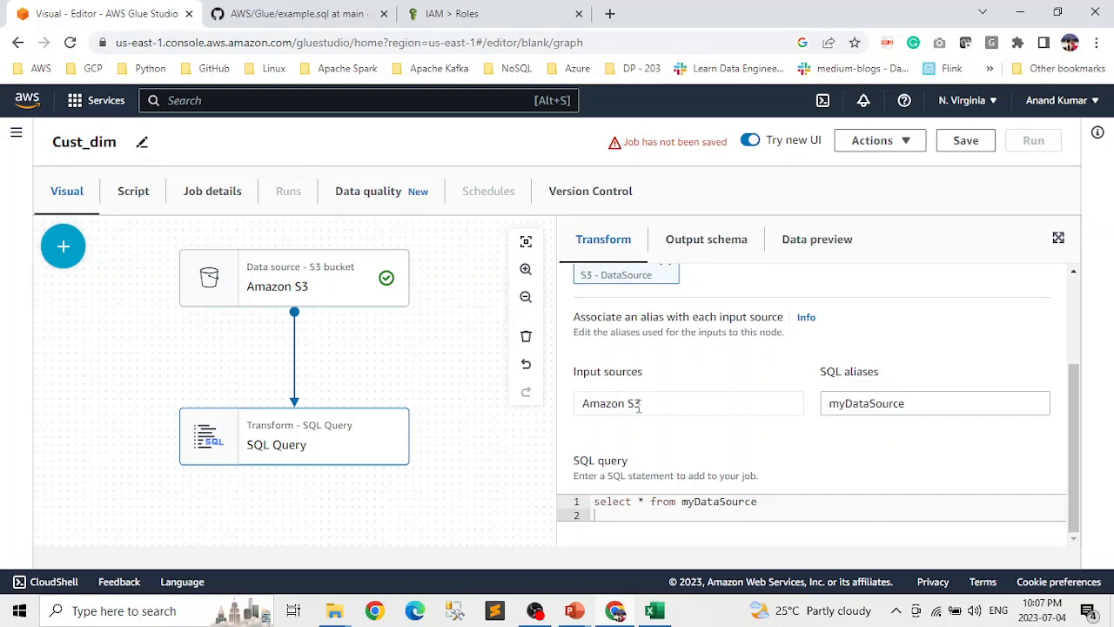
scroll(727, 436, up, 2)
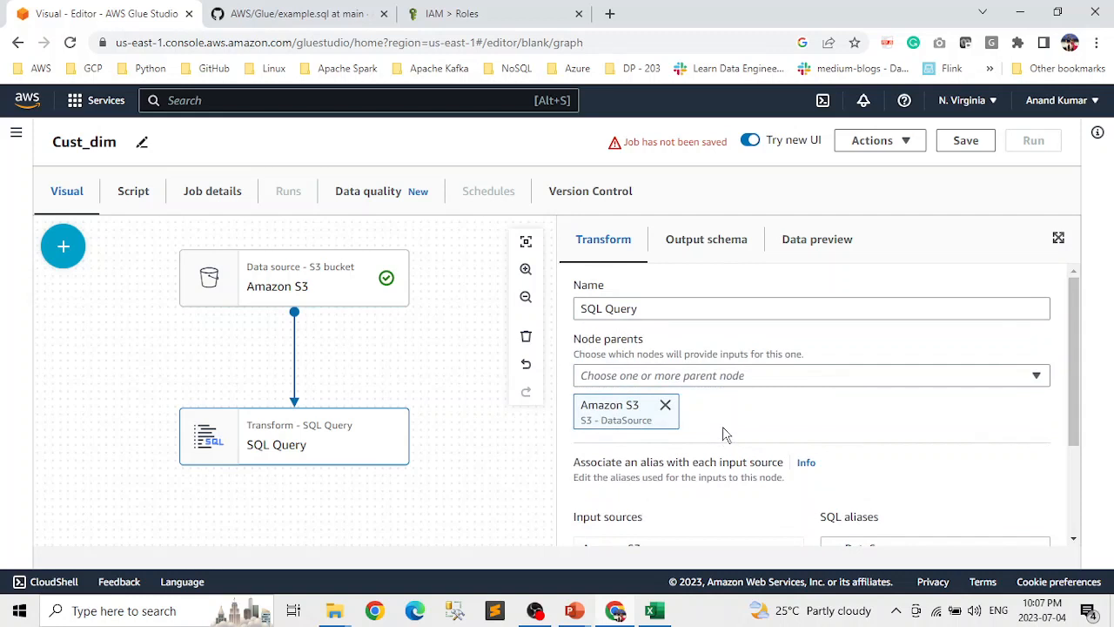
Switch to the GitHub page of example.sql and copy the Select statement on lines 1 to 10, ending with "from myDataSource"
click(332, 13)
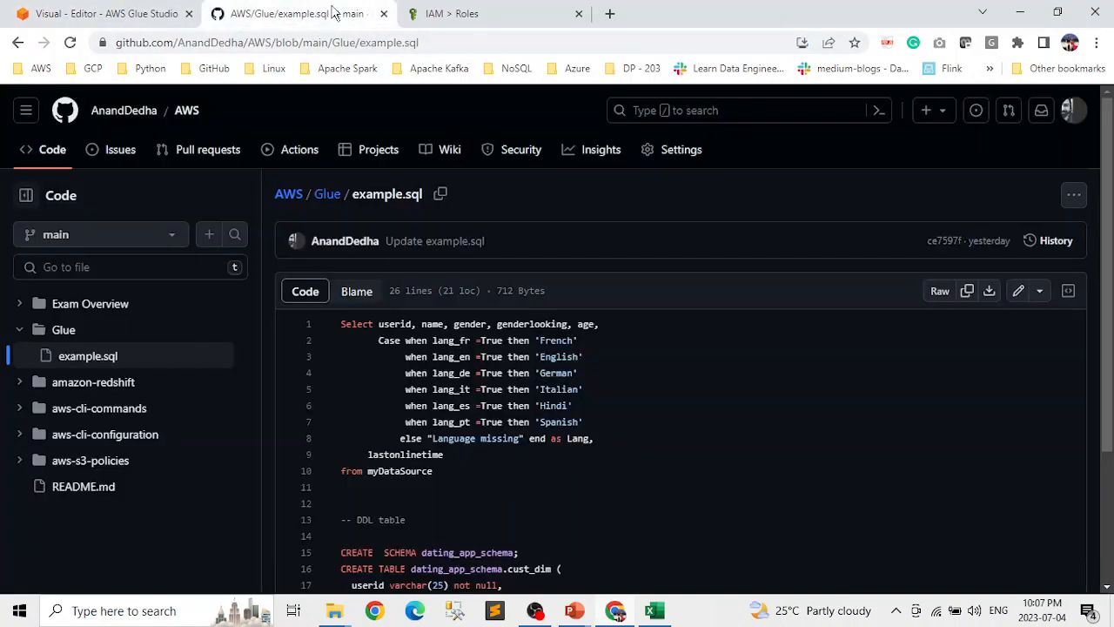
drag(442, 479, 323, 331)
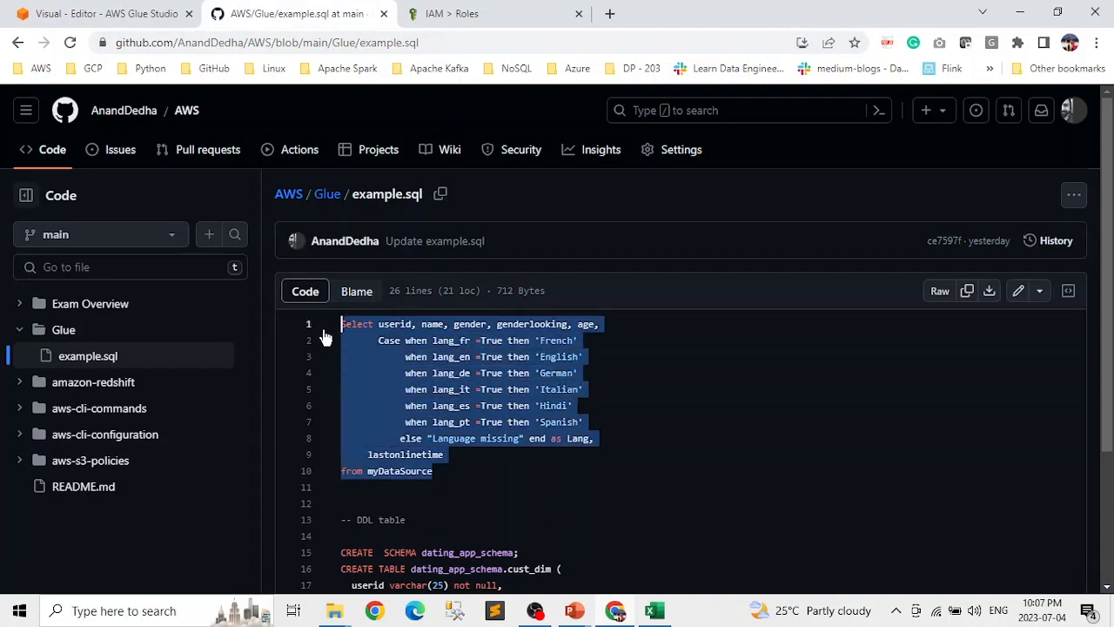
right_click(392, 360)
click(416, 141)
Return to AWS Glue Studio and replace the SQL Query node's default statement with the copied Select query, then review it
click(104, 13)
scroll(763, 443, down, 3)
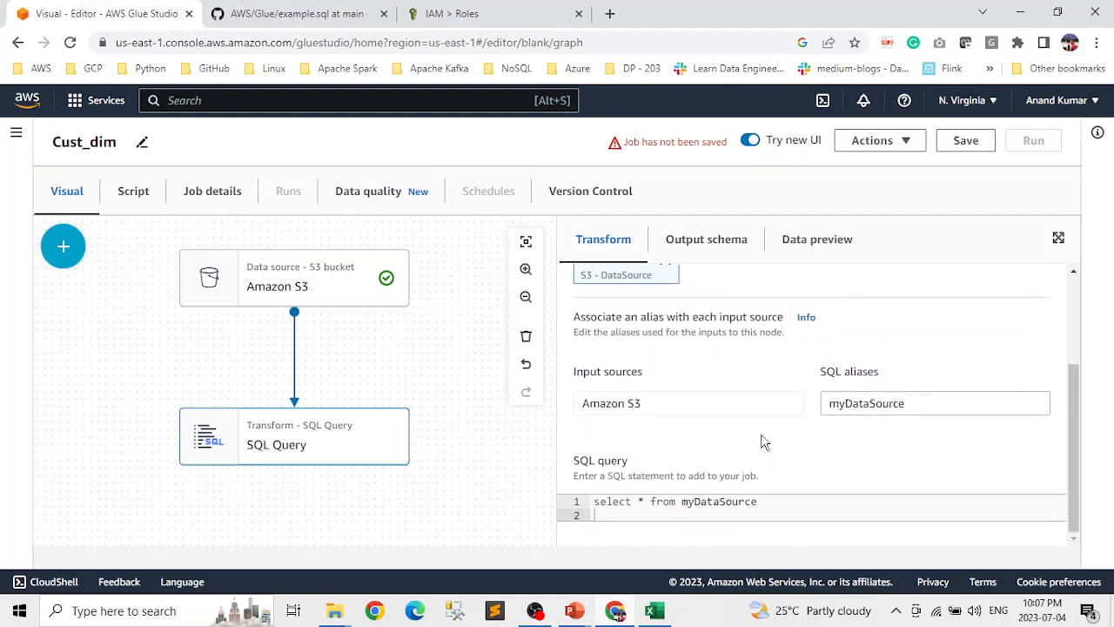
click(762, 505)
shift+click(585, 494)
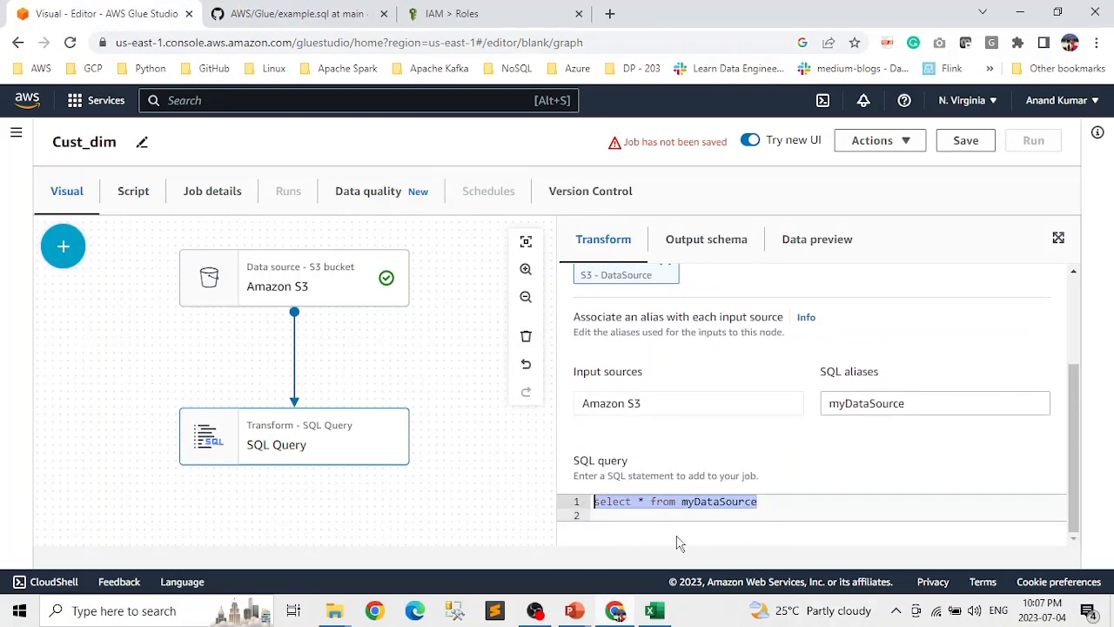
key(ctrl+v)
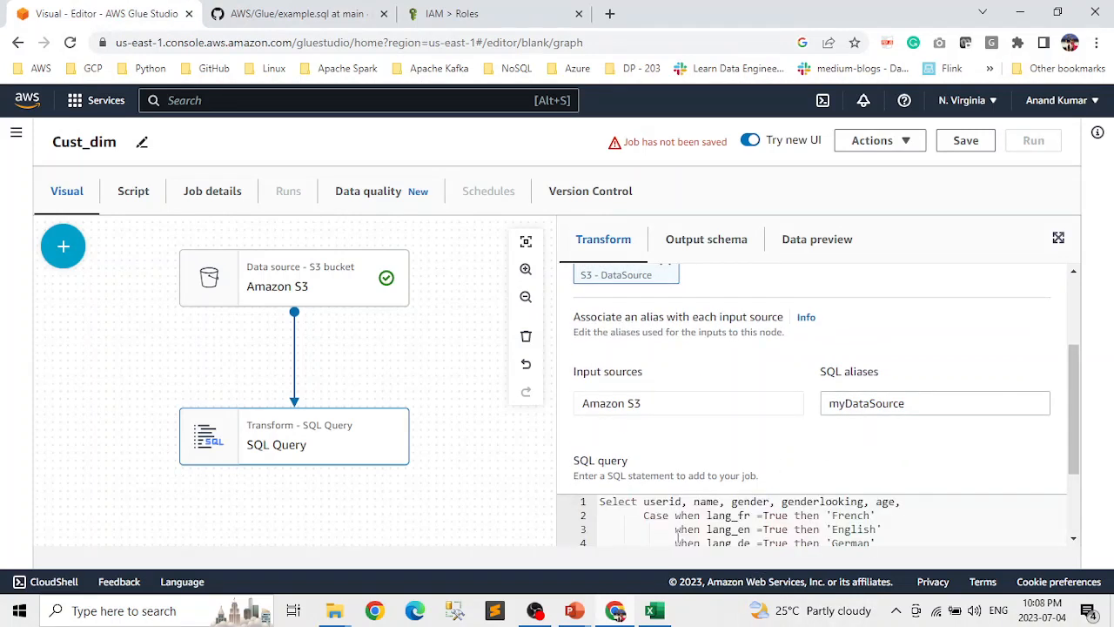
drag(1083, 472, 1077, 523)
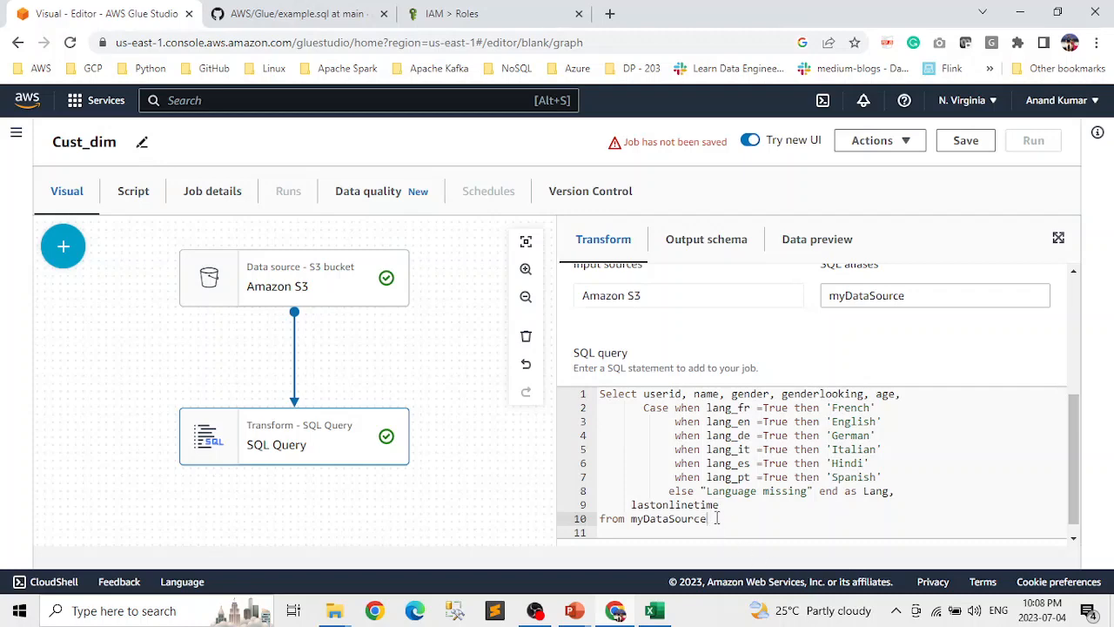
scroll(836, 483, up, 3)
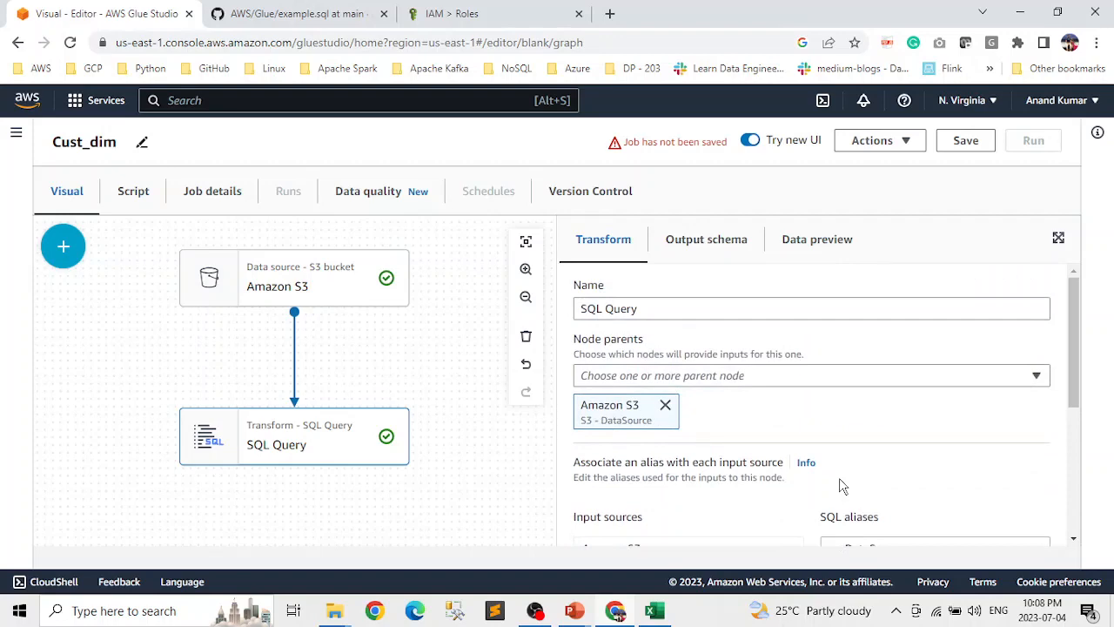
scroll(842, 486, down, 3)
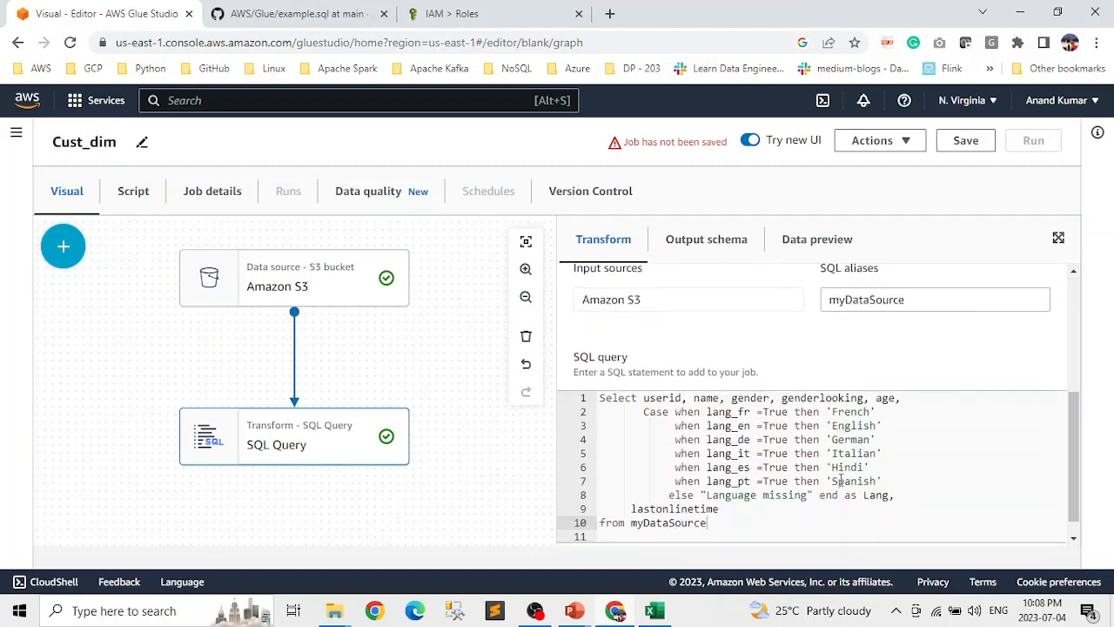
Add an Amazon S3 data target node below the SQL Query transform and dismiss the node list
click(63, 247)
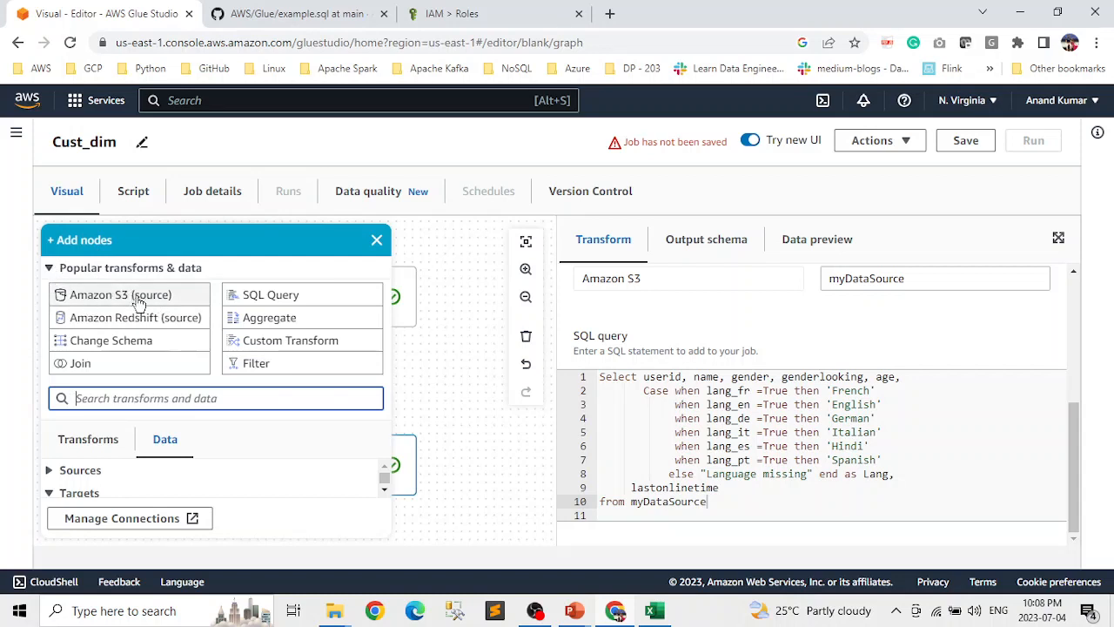
click(51, 269)
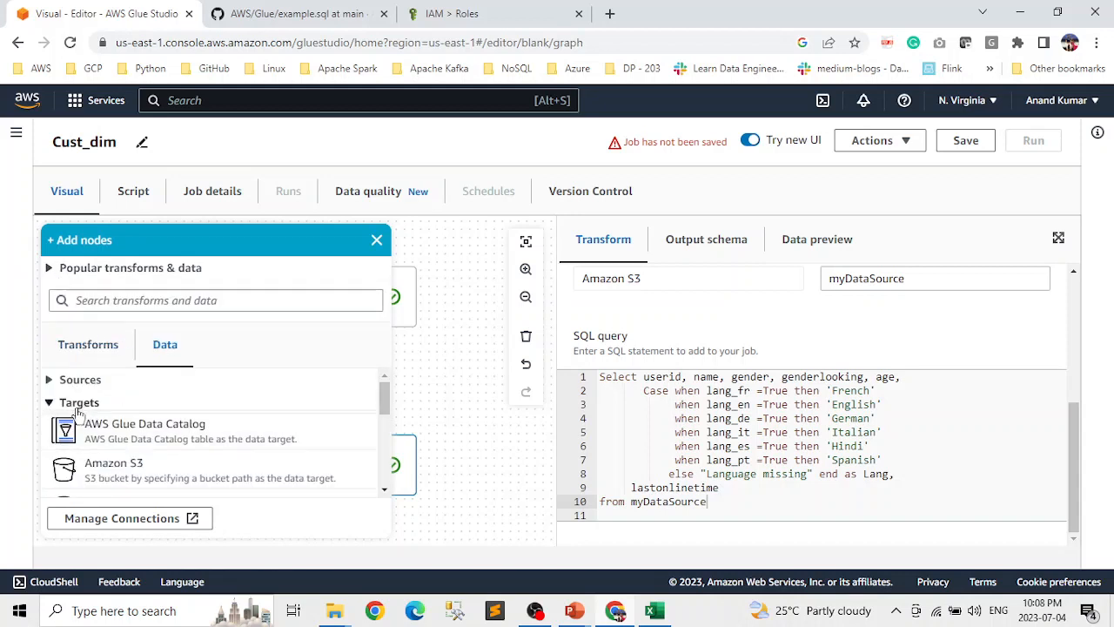
scroll(273, 413, down, 1)
scroll(273, 415, down, 2)
scroll(273, 415, up, 3)
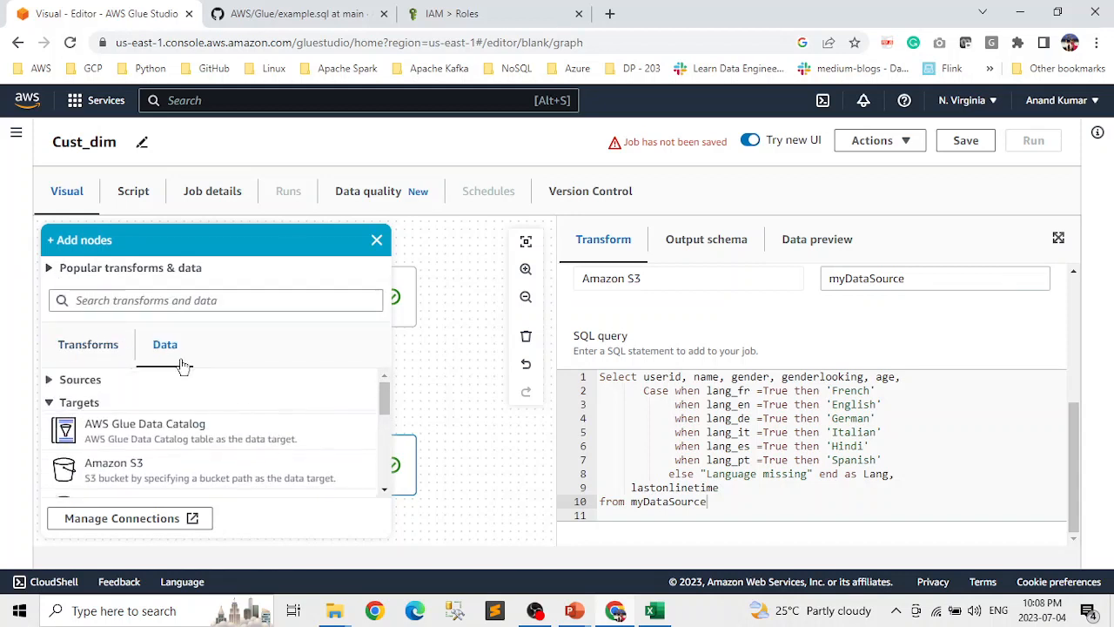
click(187, 465)
click(377, 240)
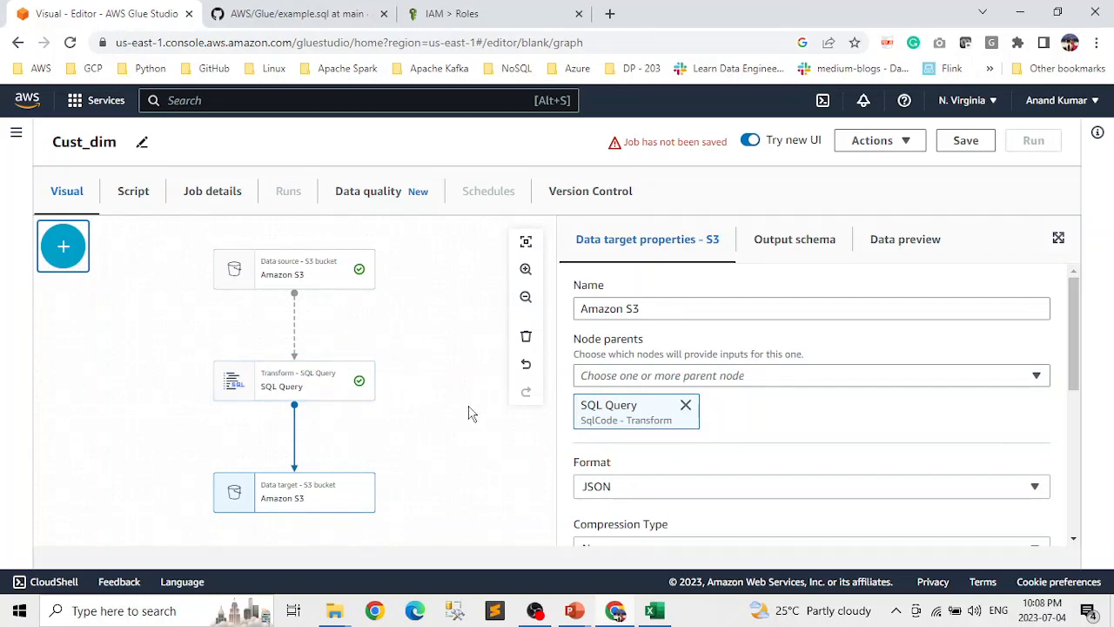
Set the Amazon S3 target node's S3 location to the transformed_data/ folder in the datatechdemo bucket
scroll(858, 442, down, 1)
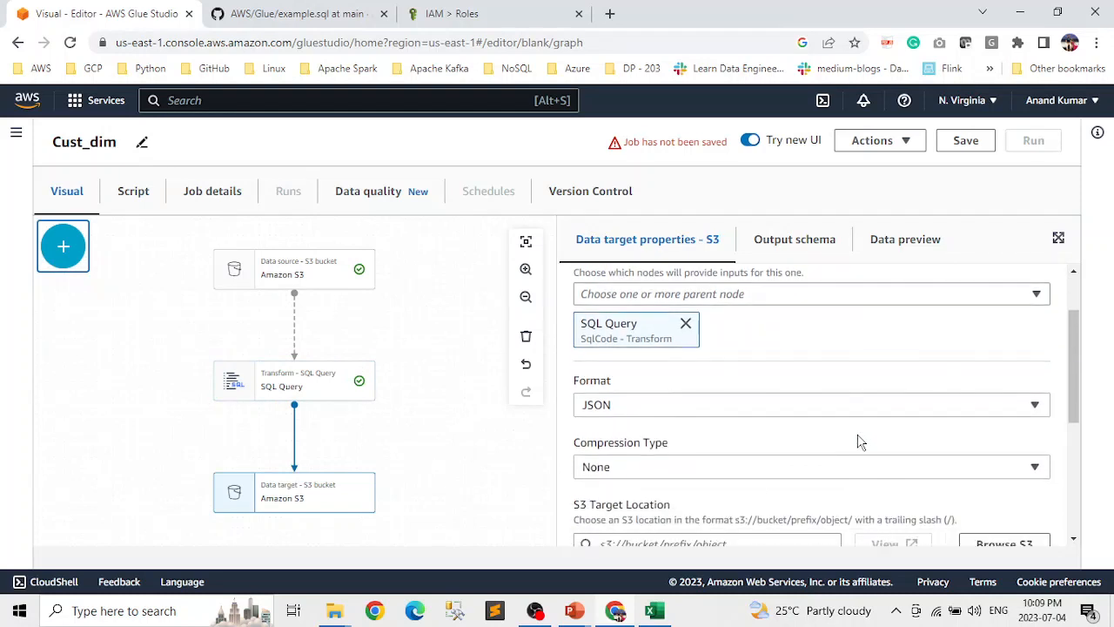
scroll(796, 425, up, 1)
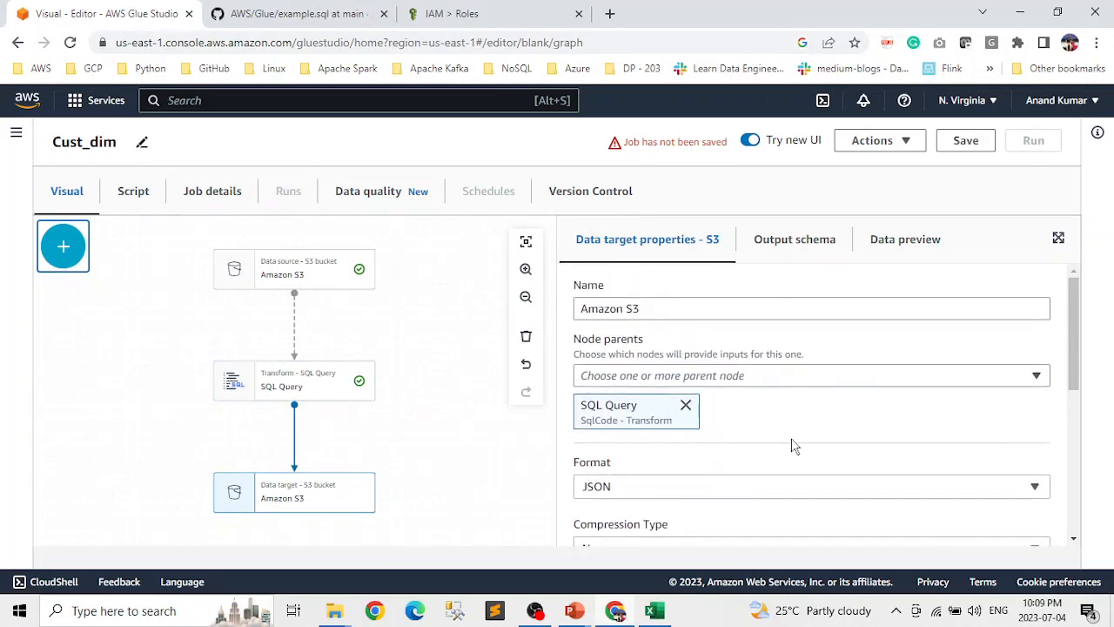
scroll(682, 397, down, 2)
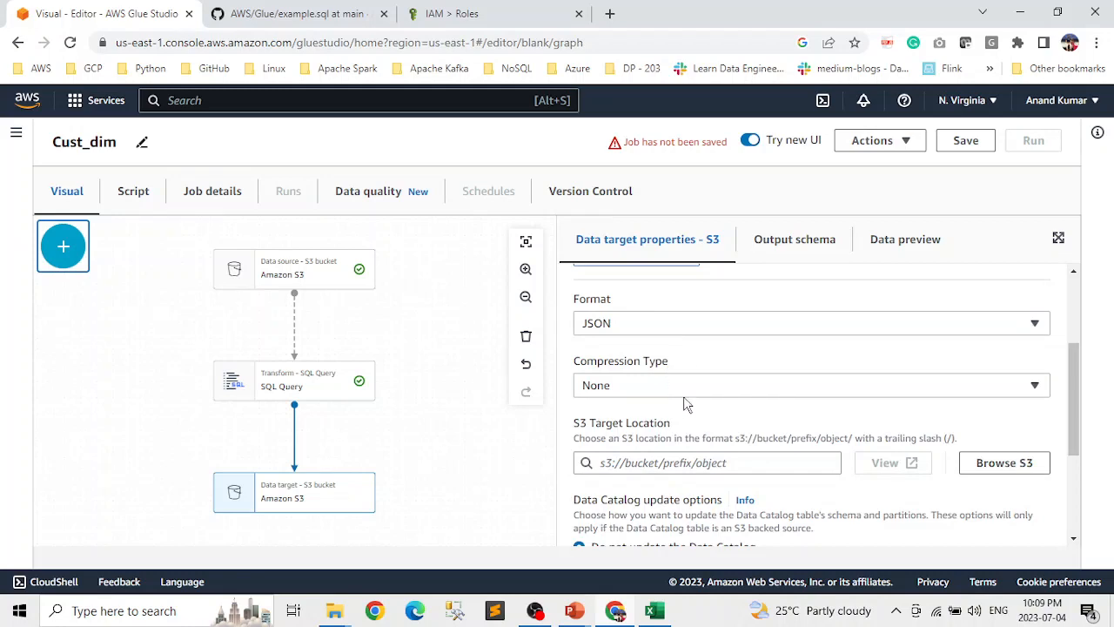
click(1001, 465)
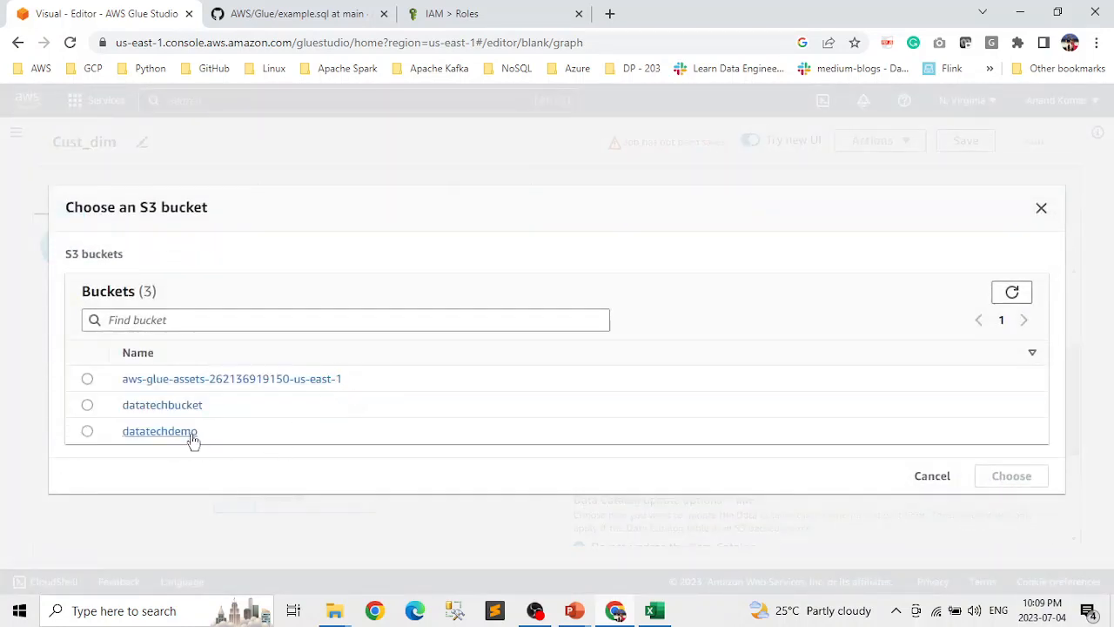
click(191, 435)
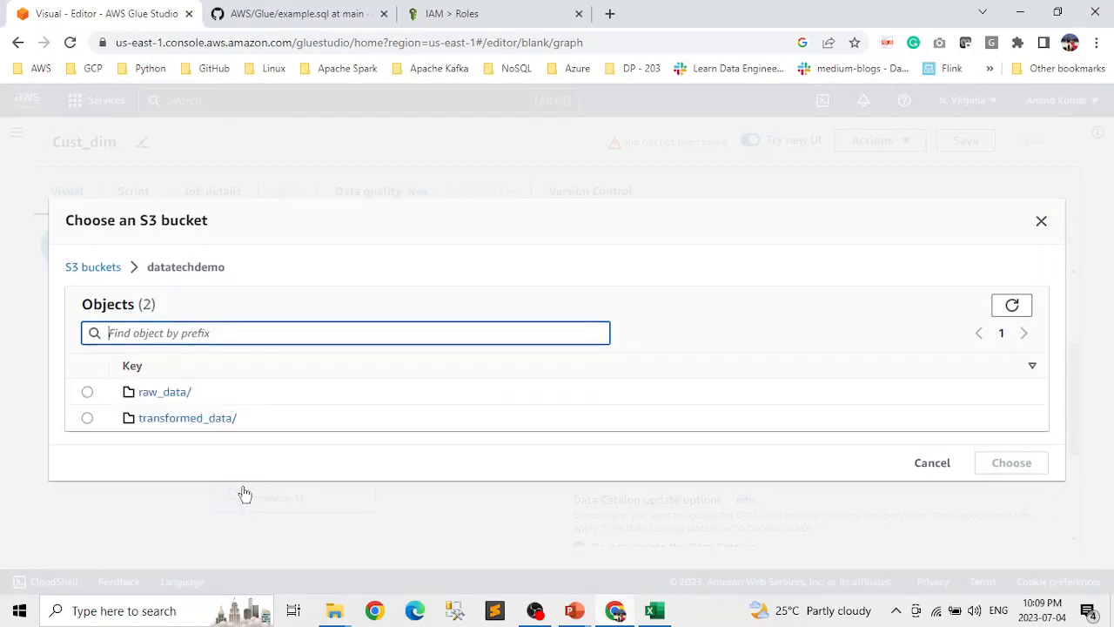
click(87, 419)
click(1011, 465)
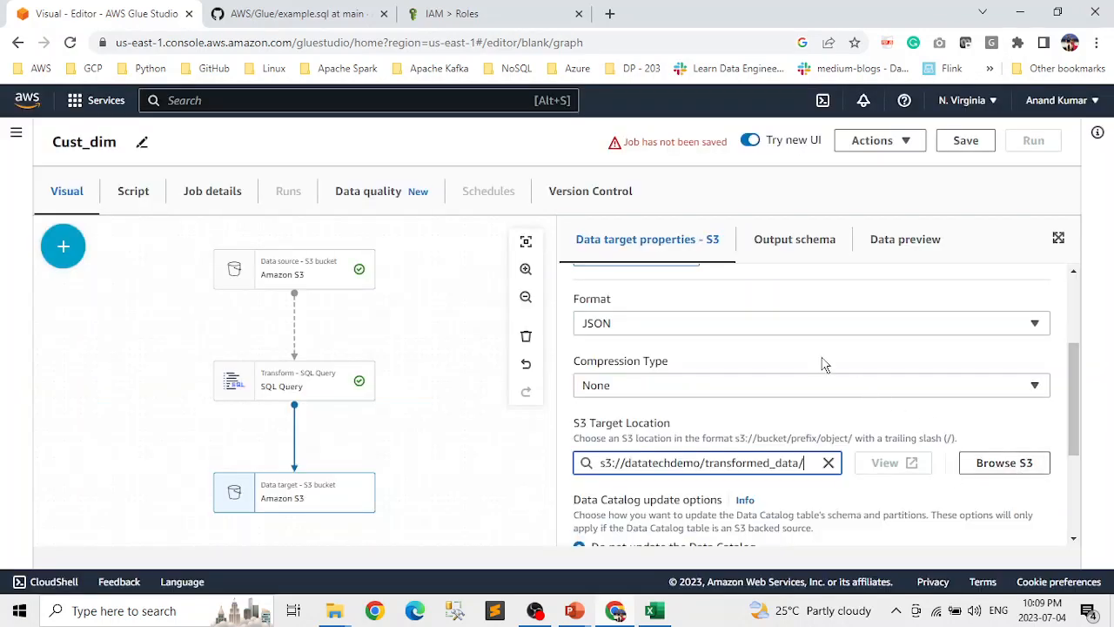
scroll(825, 364, down, 3)
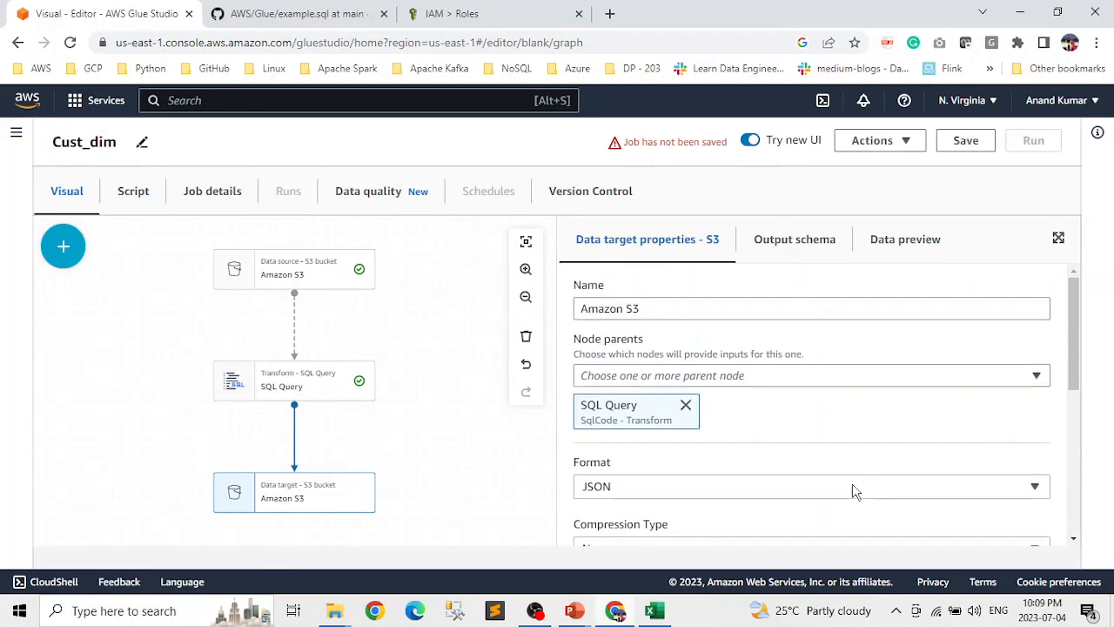
scroll(853, 494, up, 5)
Open the Cust_dim job's details and review its basic properties, including the IAM role and type
click(217, 202)
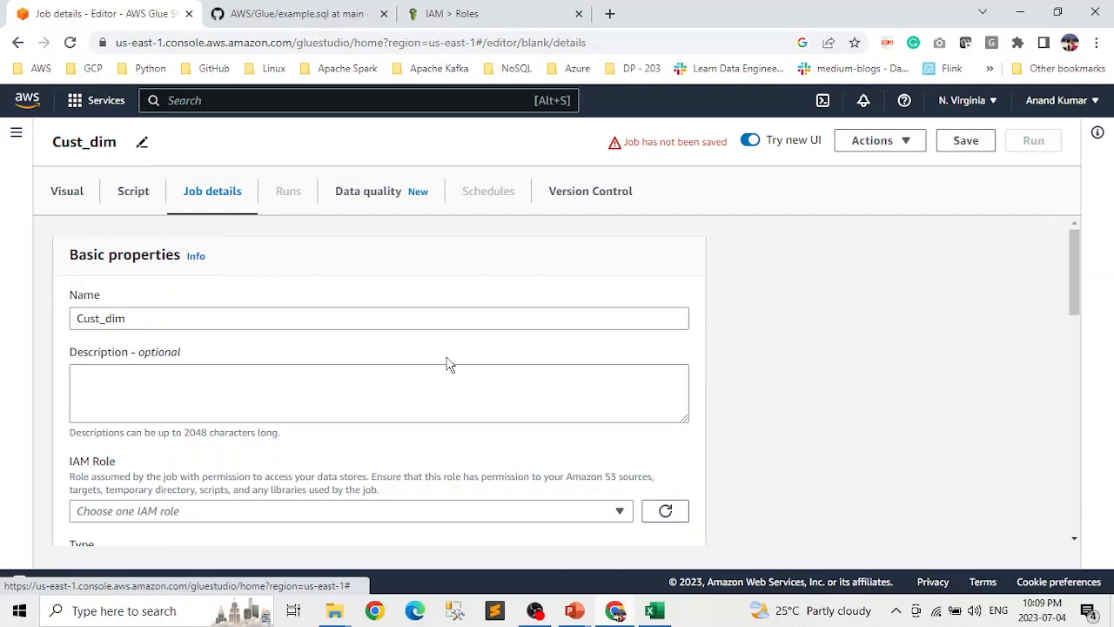
scroll(488, 372, down, 1)
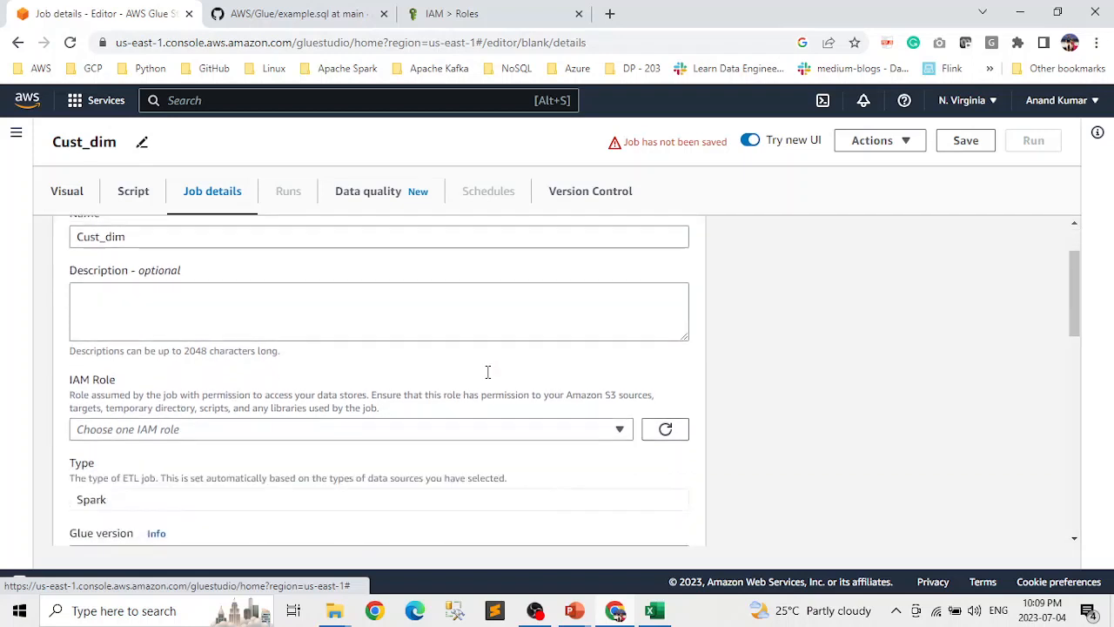
scroll(488, 379, up, 1)
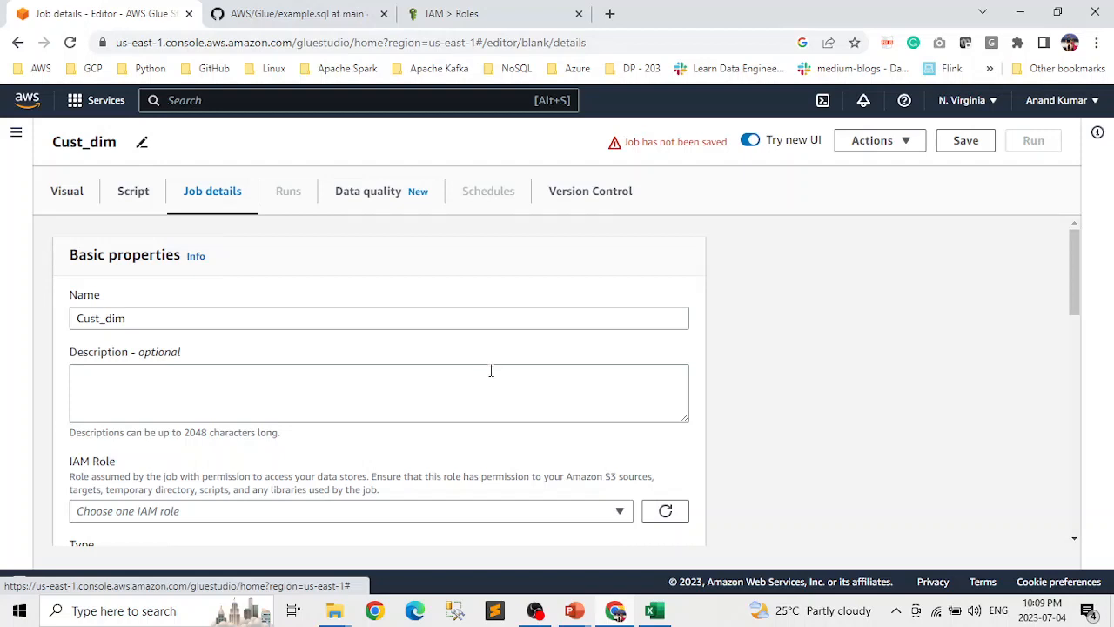
scroll(417, 352, down, 1)
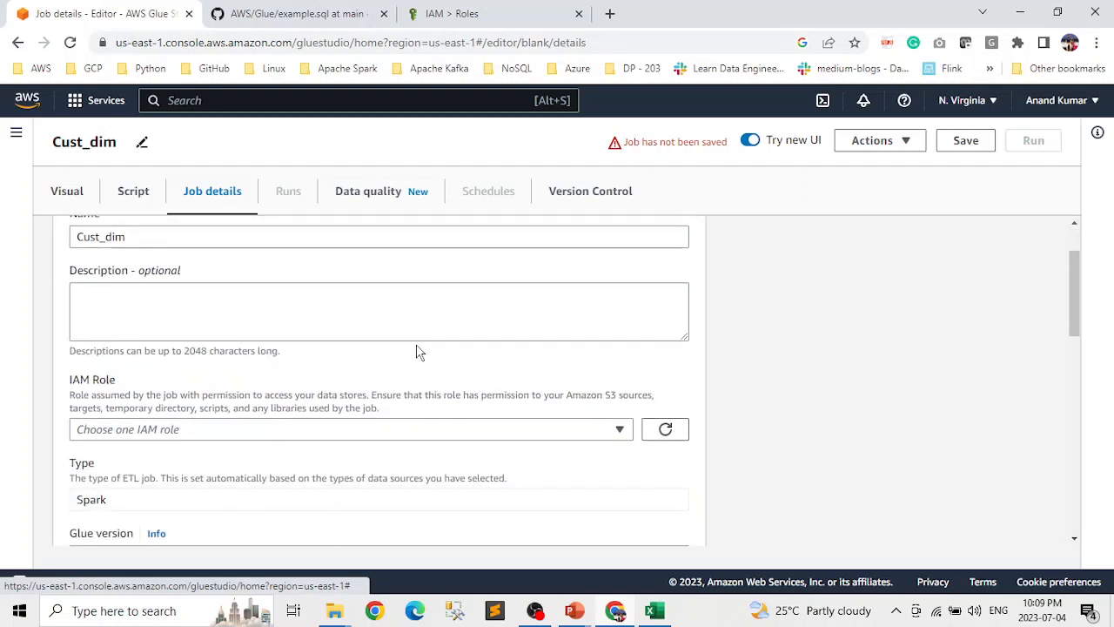
scroll(417, 352, up, 1)
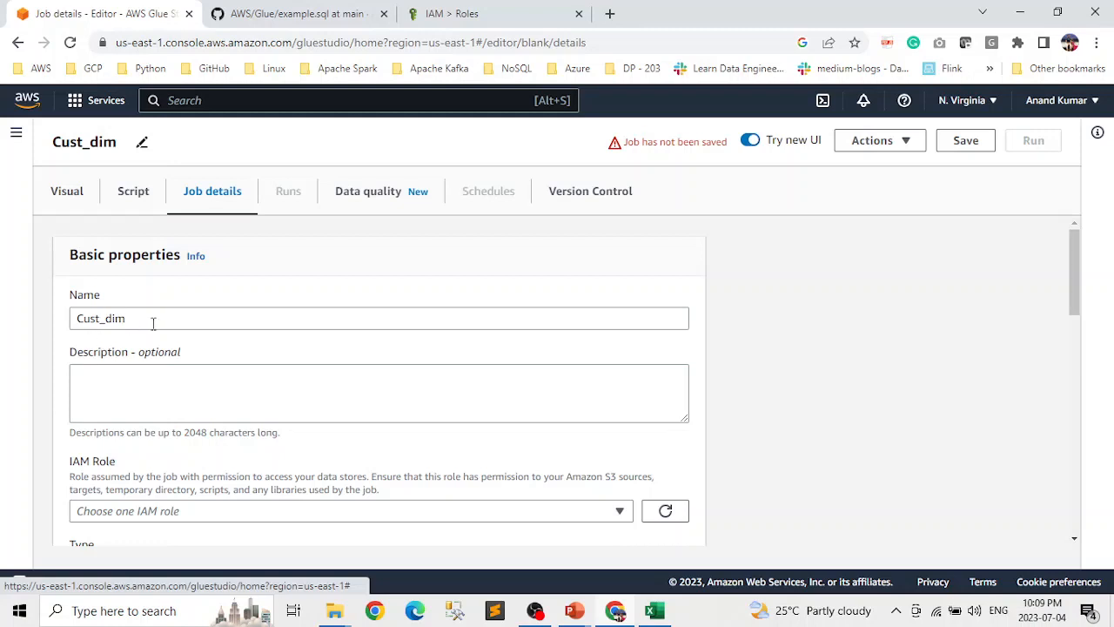
Assign the GlueS3 IAM role to the Cust_dim job in its basic properties
scroll(239, 325, down, 1)
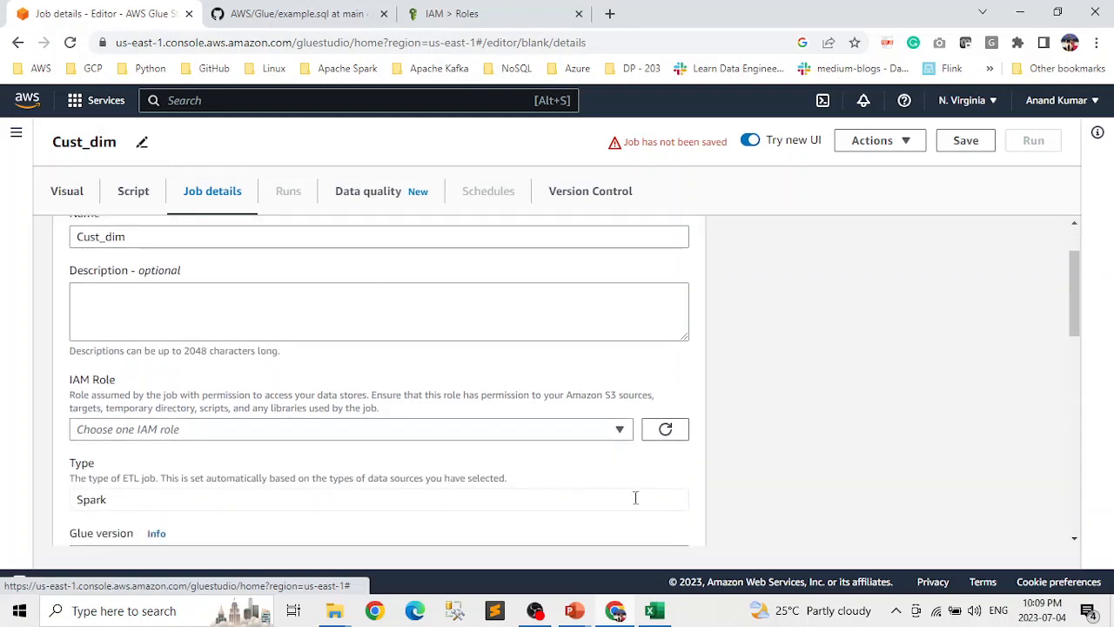
click(630, 435)
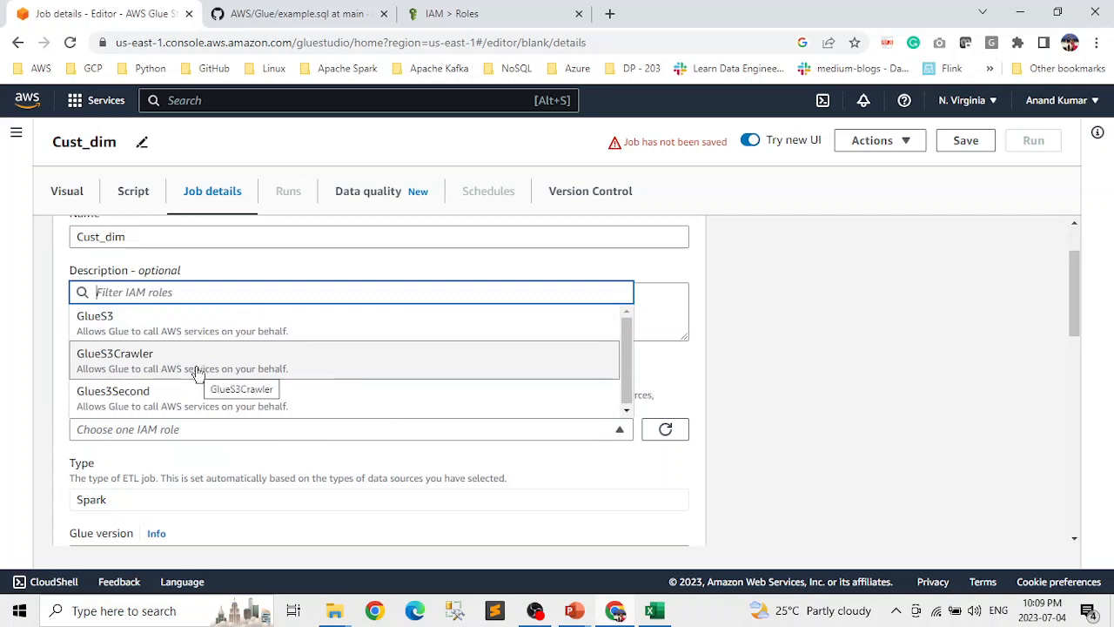
click(136, 330)
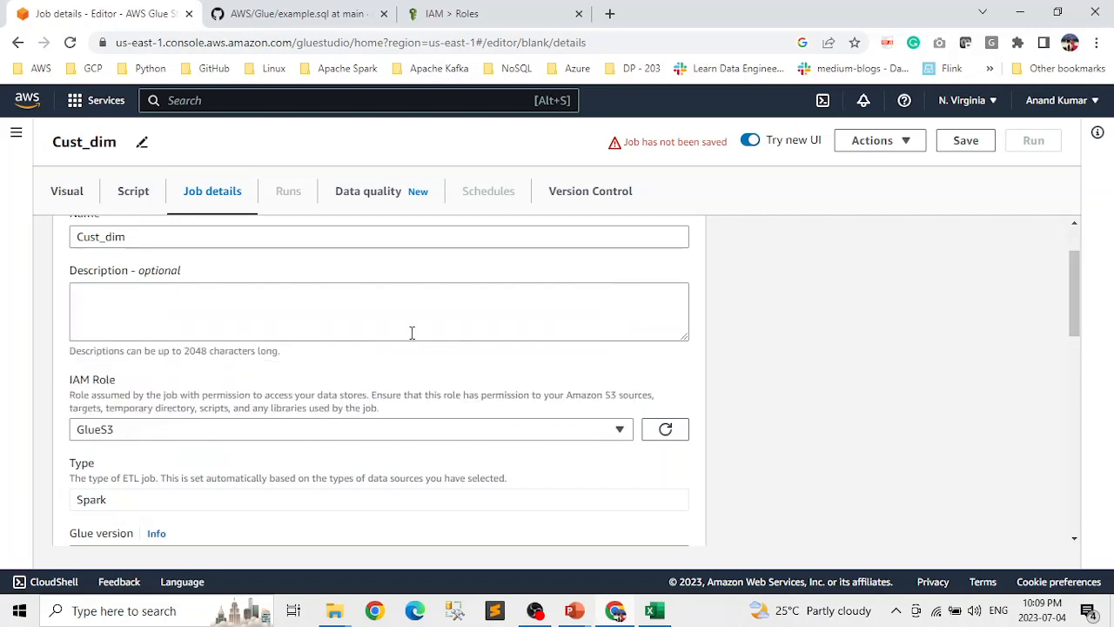
Set the job's Glue version to Glue 2.0, supporting Spark 2.4, Scala 2 and Python 3
scroll(452, 332, down, 1)
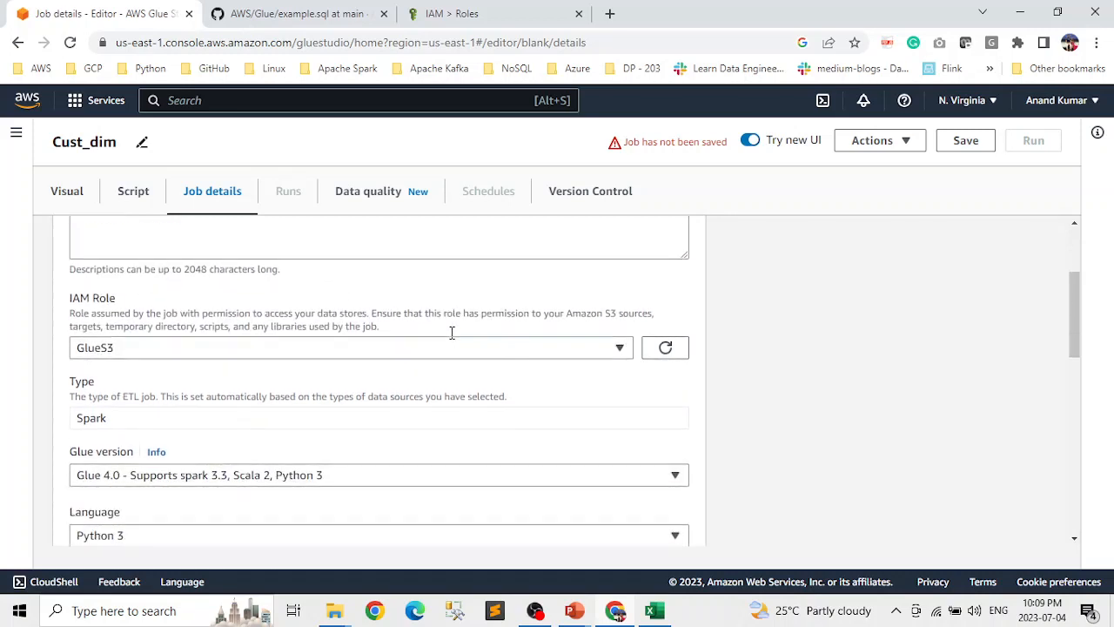
click(199, 427)
scroll(315, 417, down, 1)
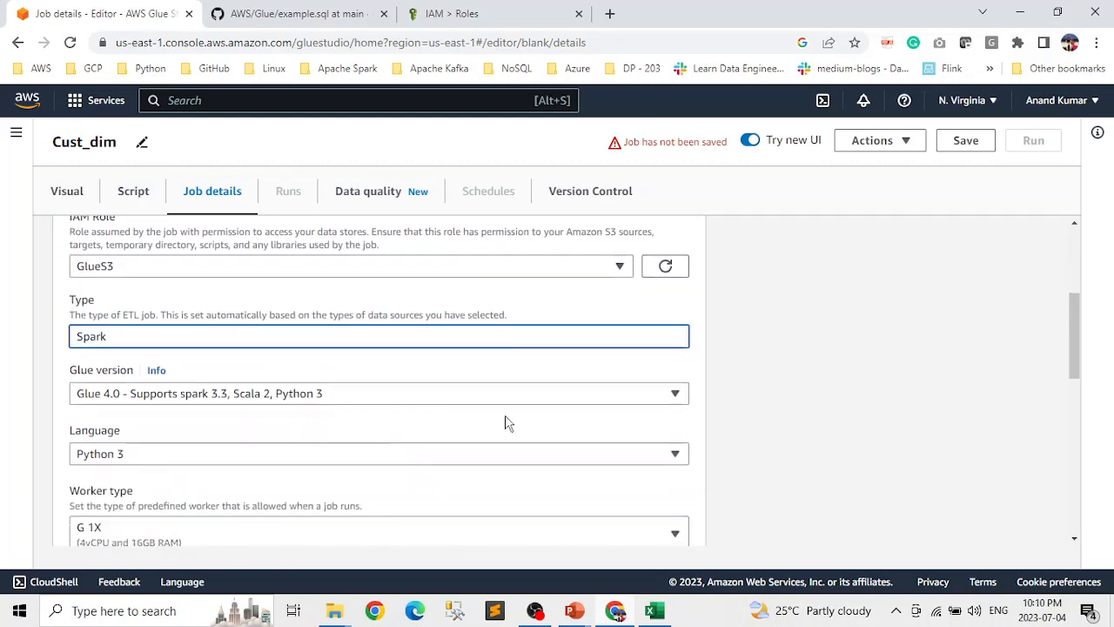
click(677, 395)
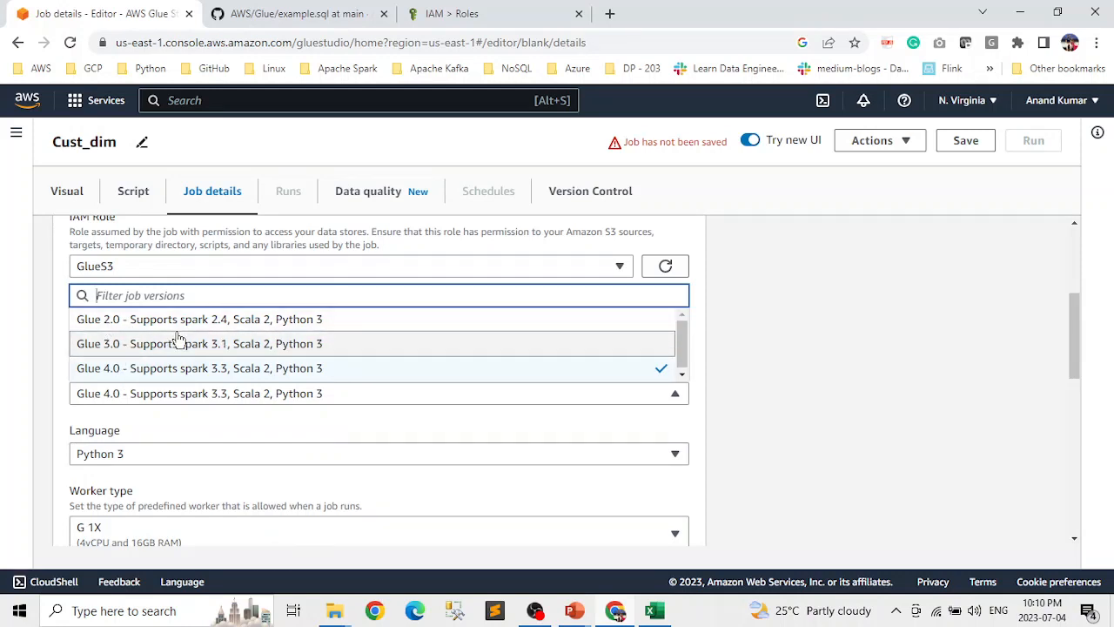
click(107, 321)
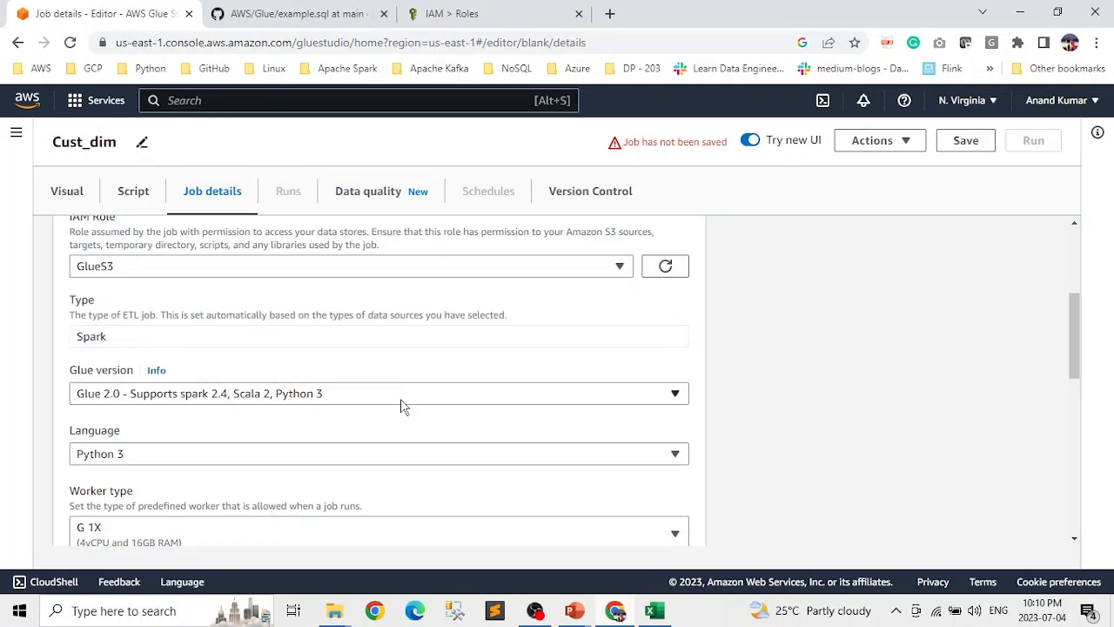
Choose the G 1X worker type and set the requested number of workers to 2
scroll(402, 403, down, 1)
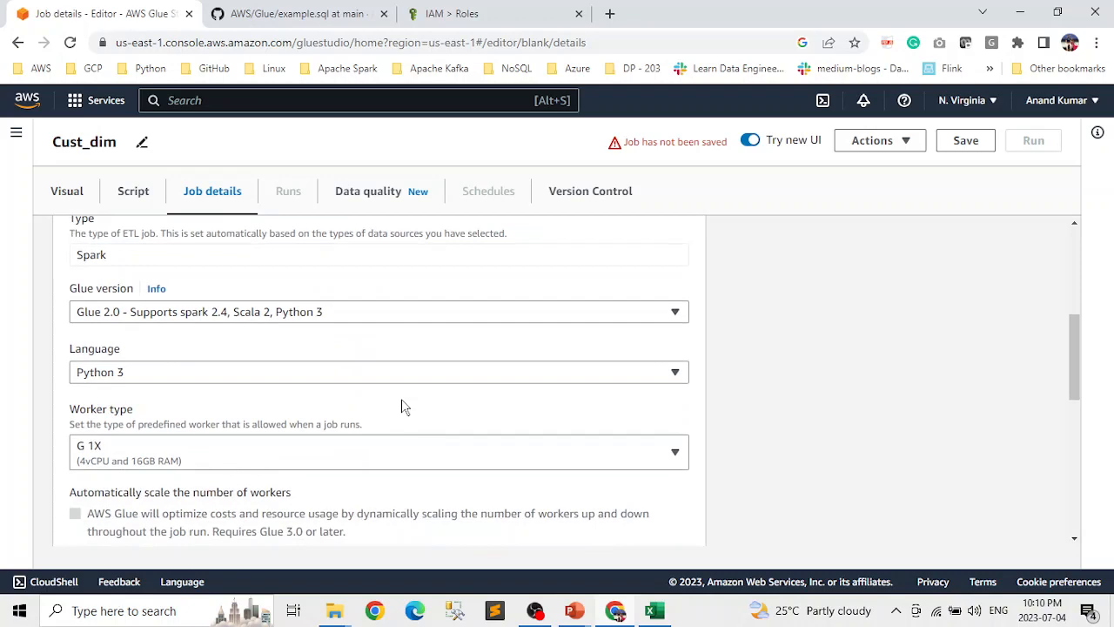
scroll(402, 407, down, 2)
scroll(508, 378, up, 1)
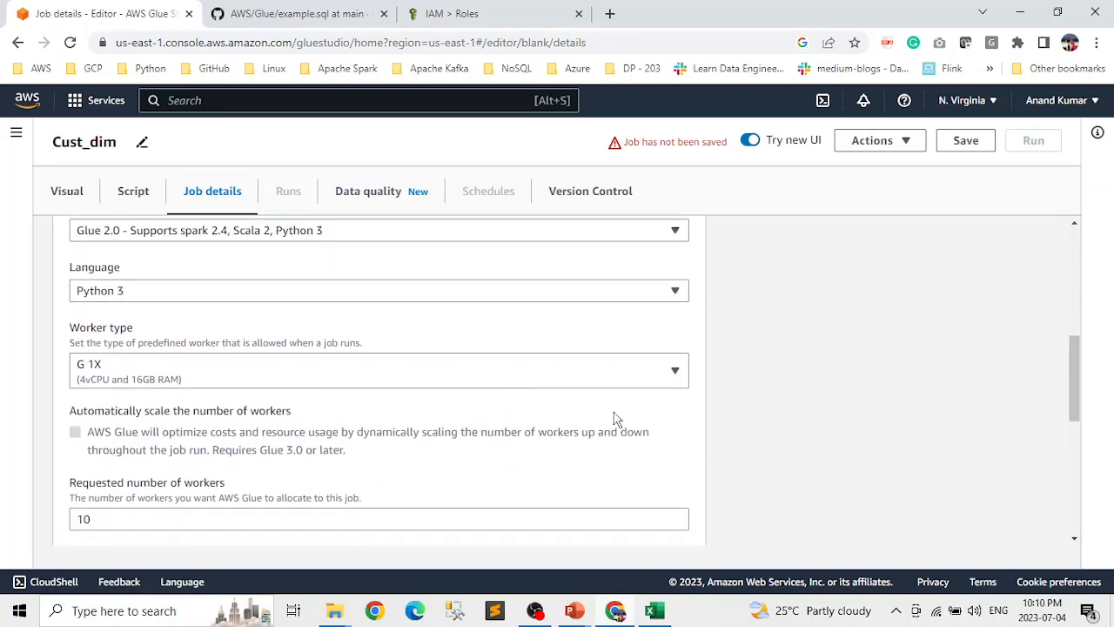
click(672, 373)
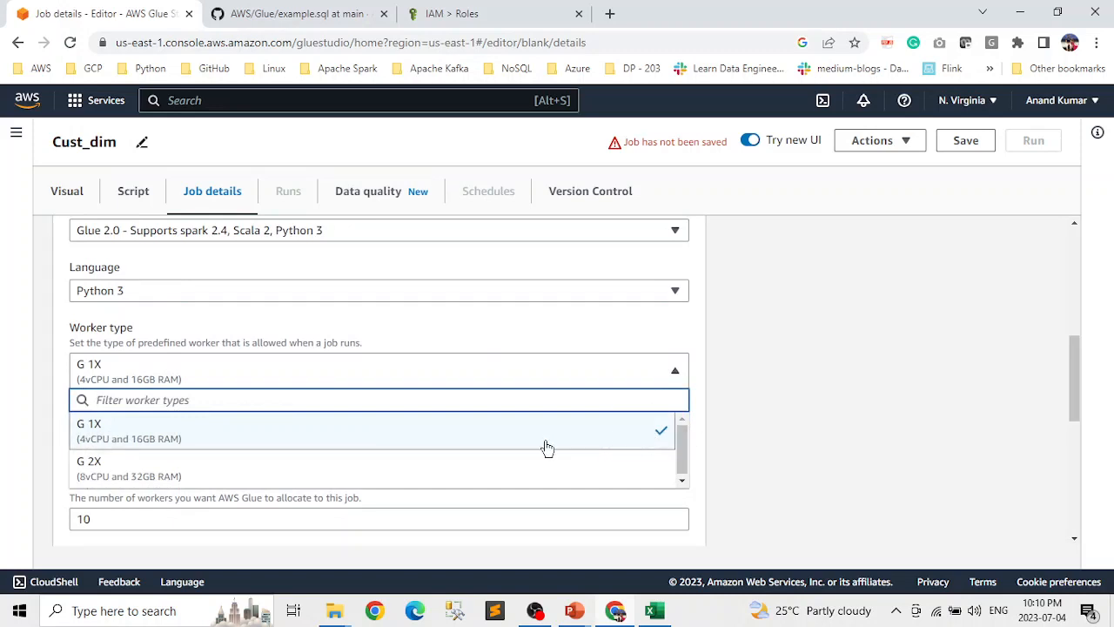
click(213, 435)
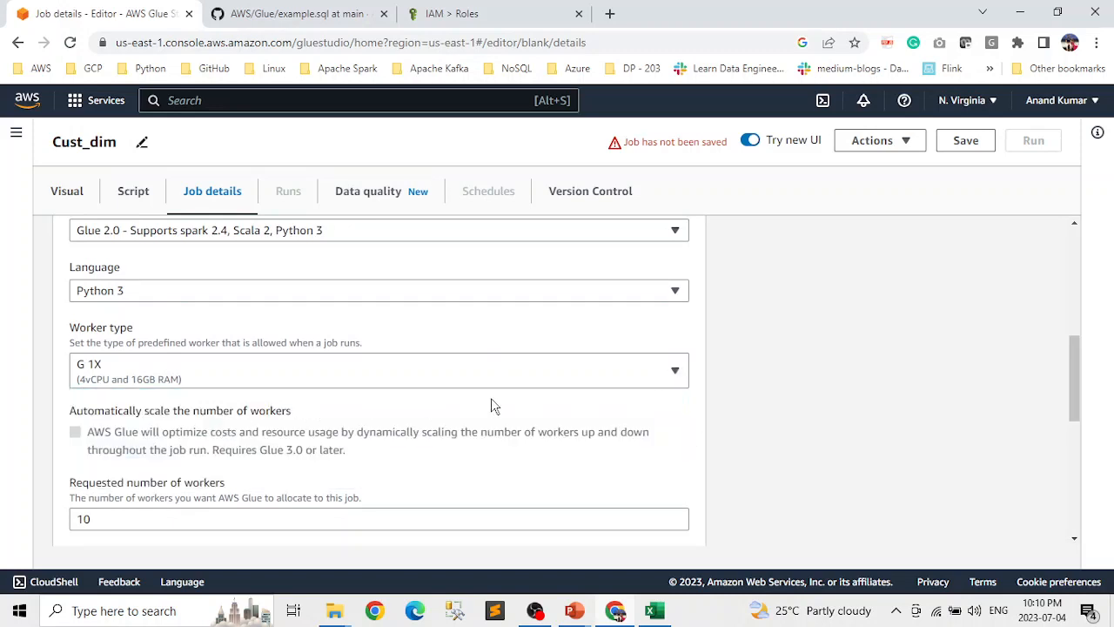
scroll(490, 397, down, 1)
click(147, 438)
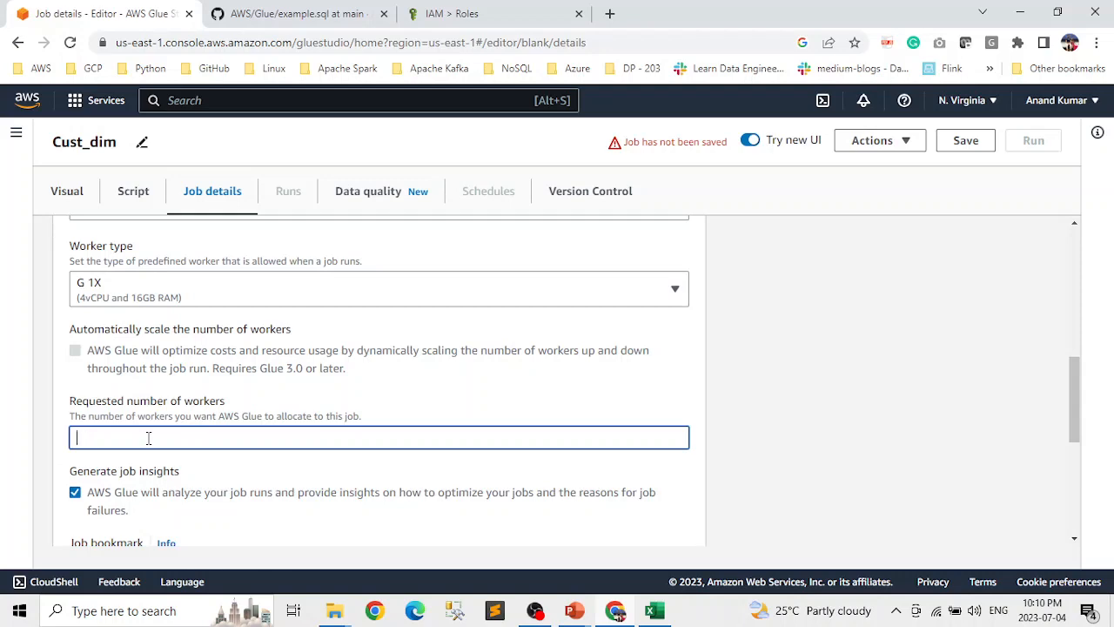
scroll(473, 430, down, 2)
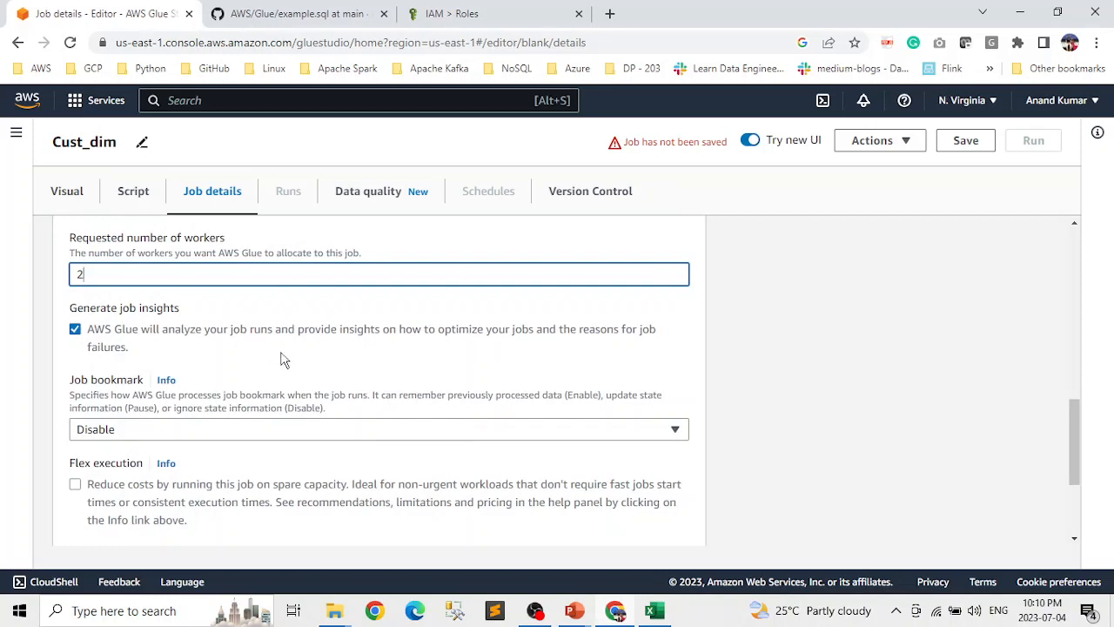
Review the job's remaining settings, then expand the advanced properties and look through script path, logging and connections
scroll(306, 363, down, 2)
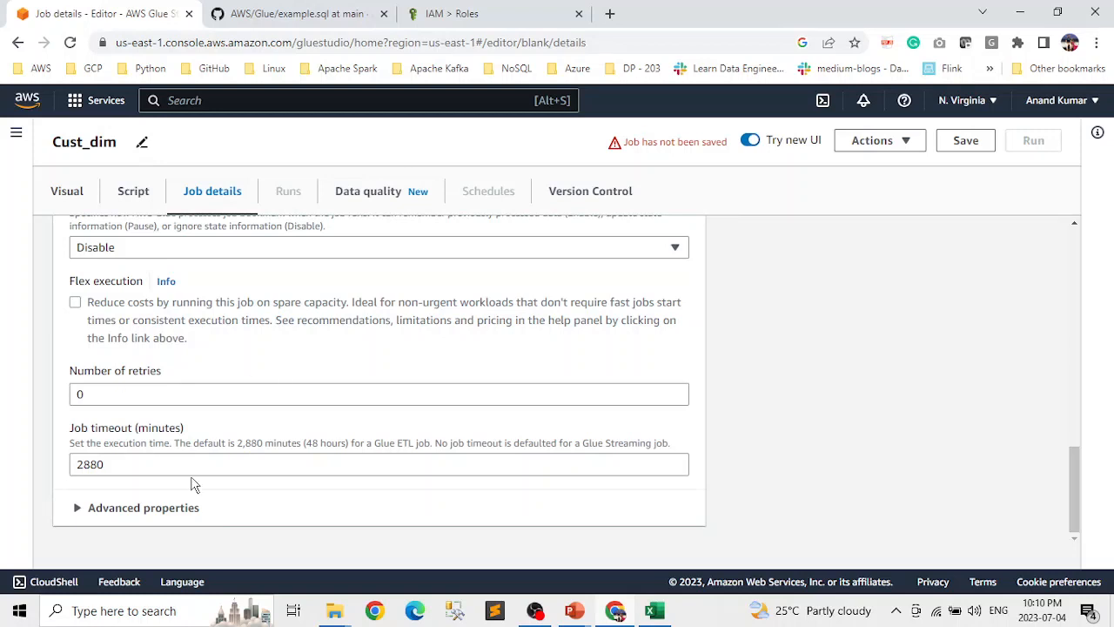
click(79, 511)
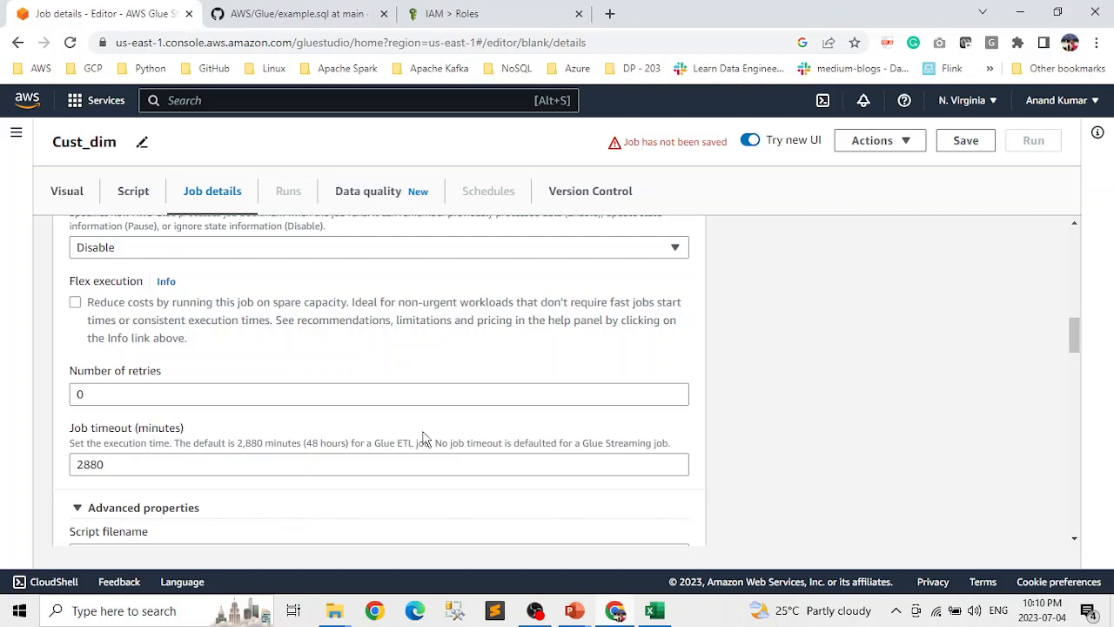
scroll(424, 438, down, 2)
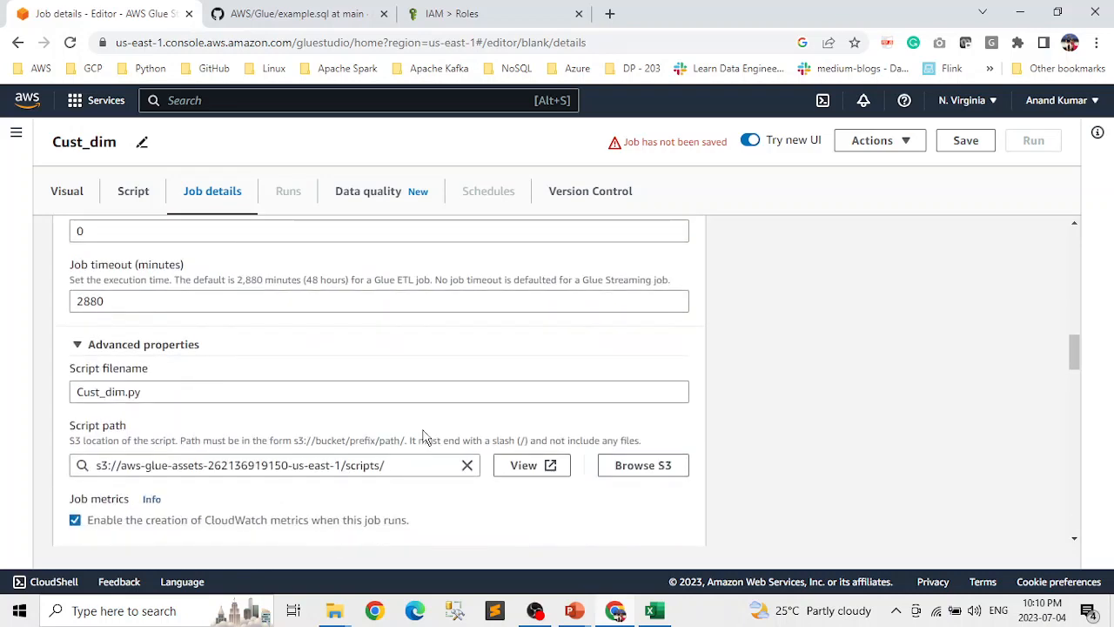
scroll(424, 438, down, 2)
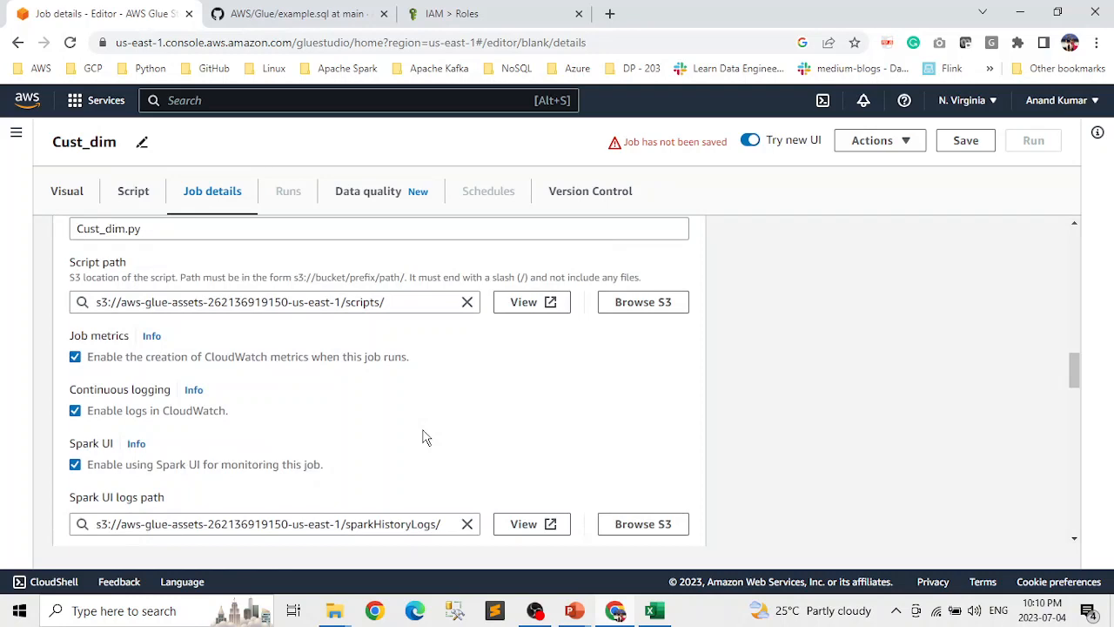
scroll(425, 438, down, 3)
scroll(425, 438, down, 5)
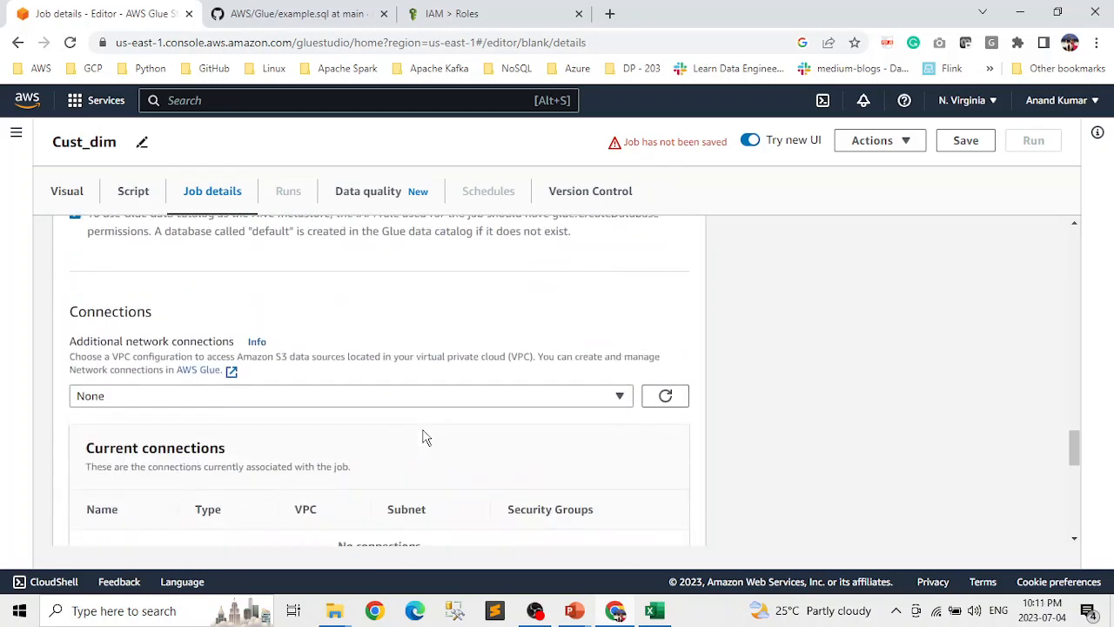
scroll(425, 438, down, 2)
scroll(425, 438, up, 20)
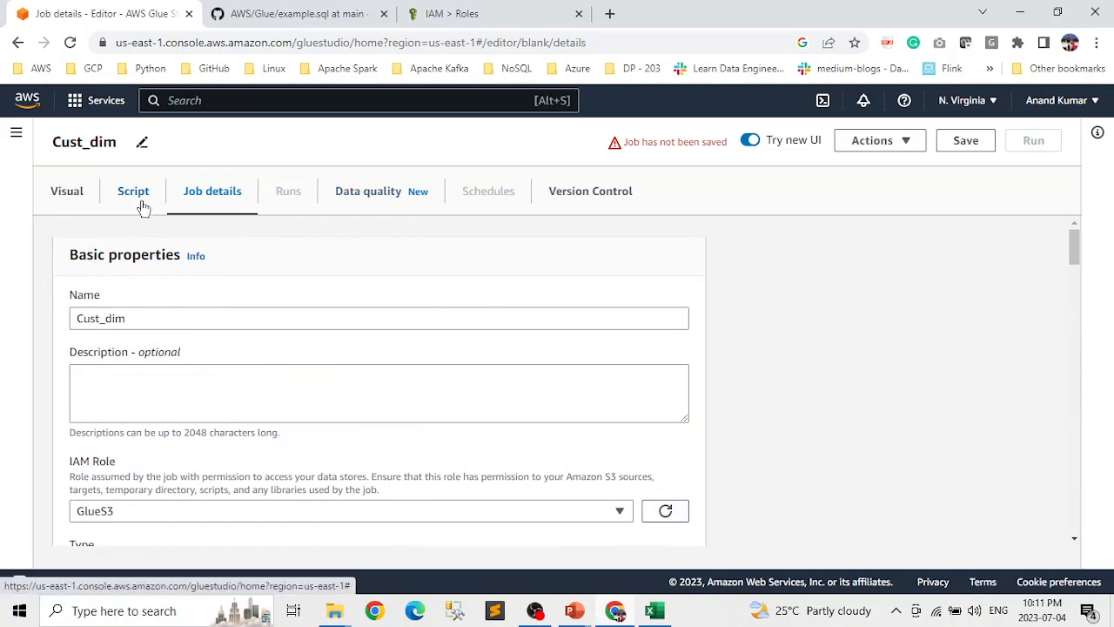
Reopen the job details and recheck the IAM role, Glue version and worker settings
click(57, 201)
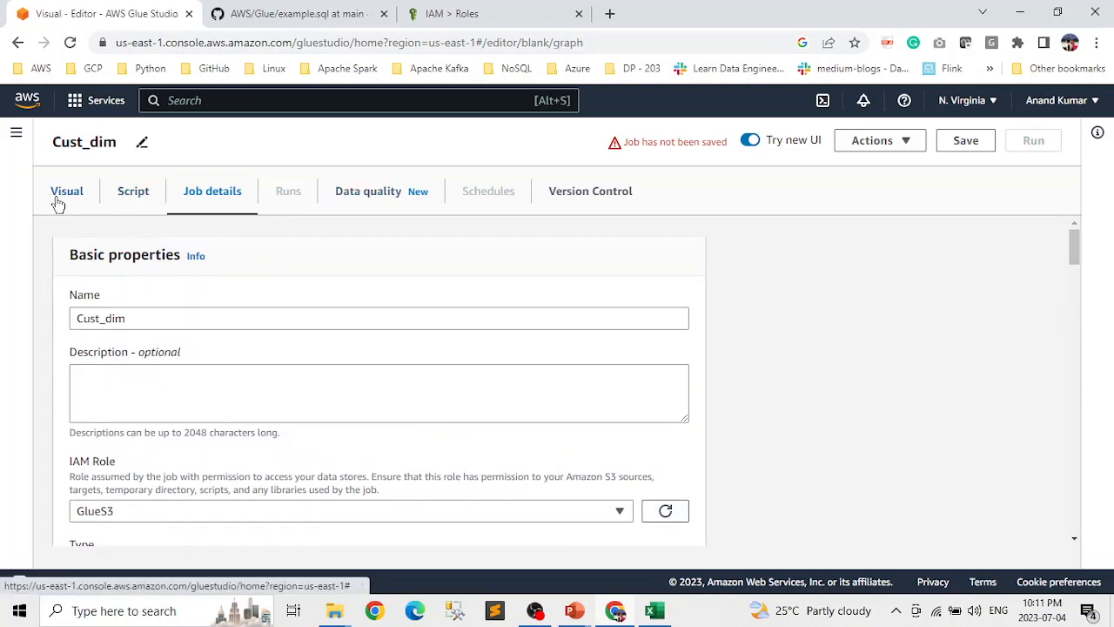
click(214, 199)
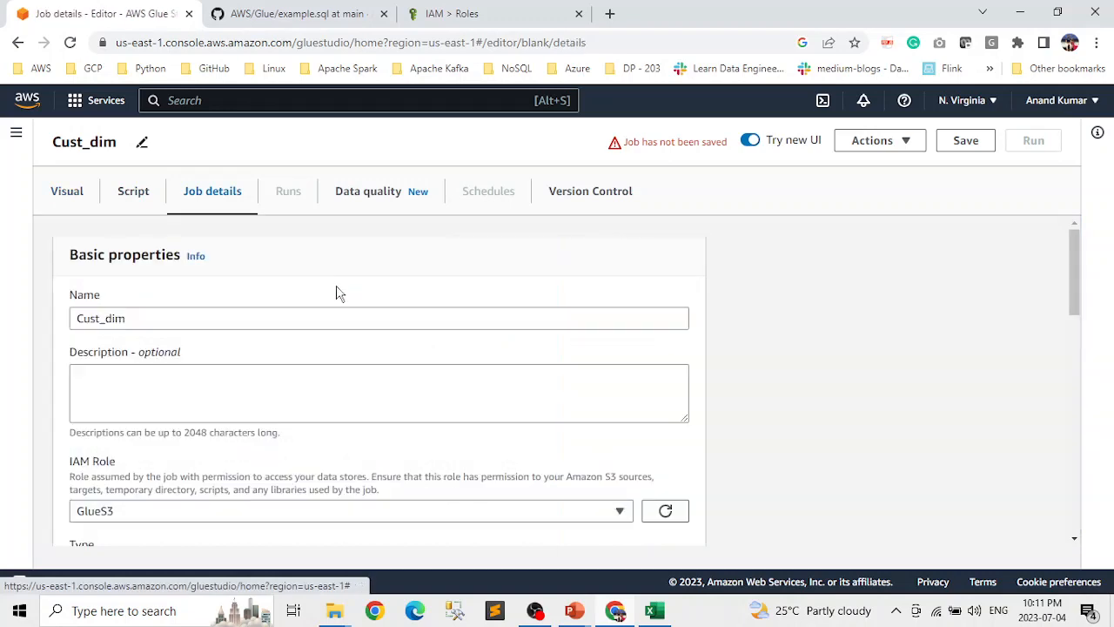
scroll(418, 391, down, 3)
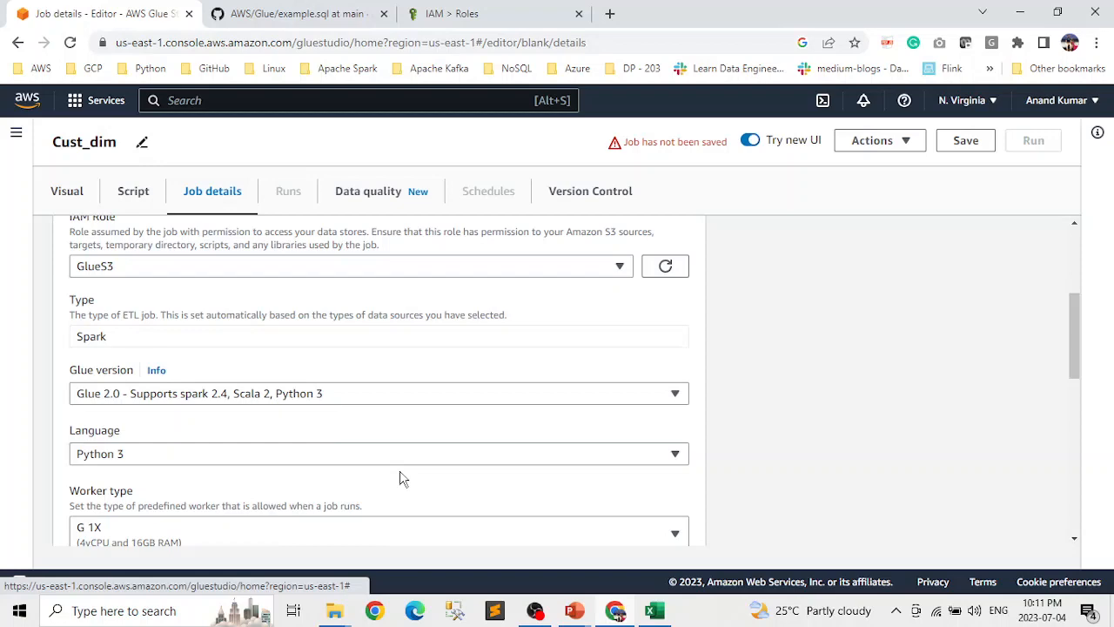
scroll(401, 475, down, 4)
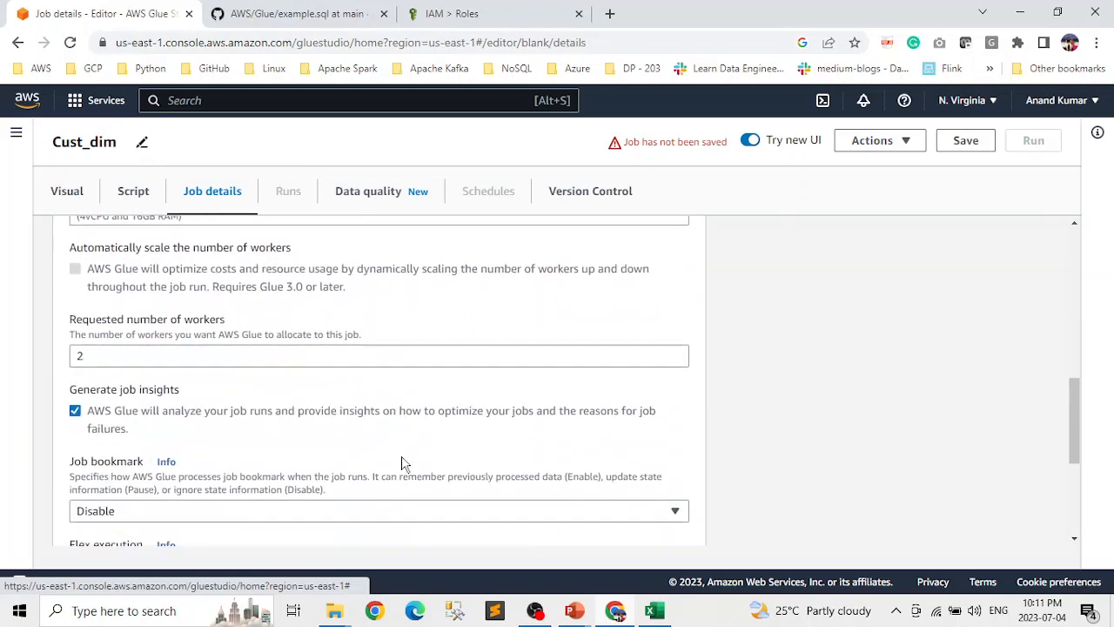
scroll(402, 464, up, 7)
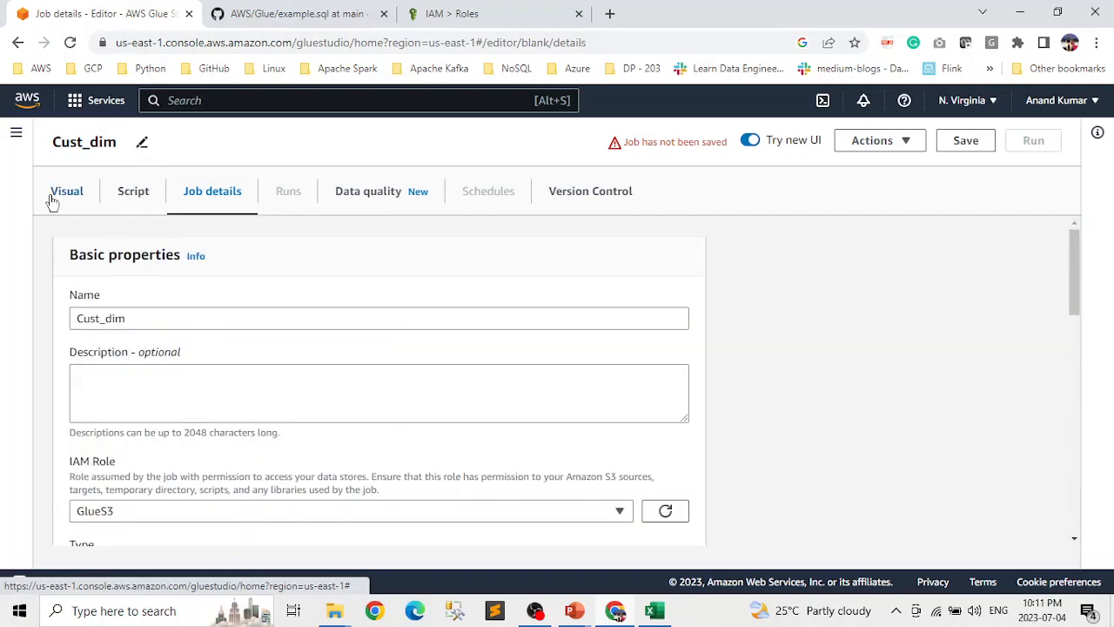
Open the generated Cust_dim script and examine its catalog source, SQL query and S3 write sections
click(126, 206)
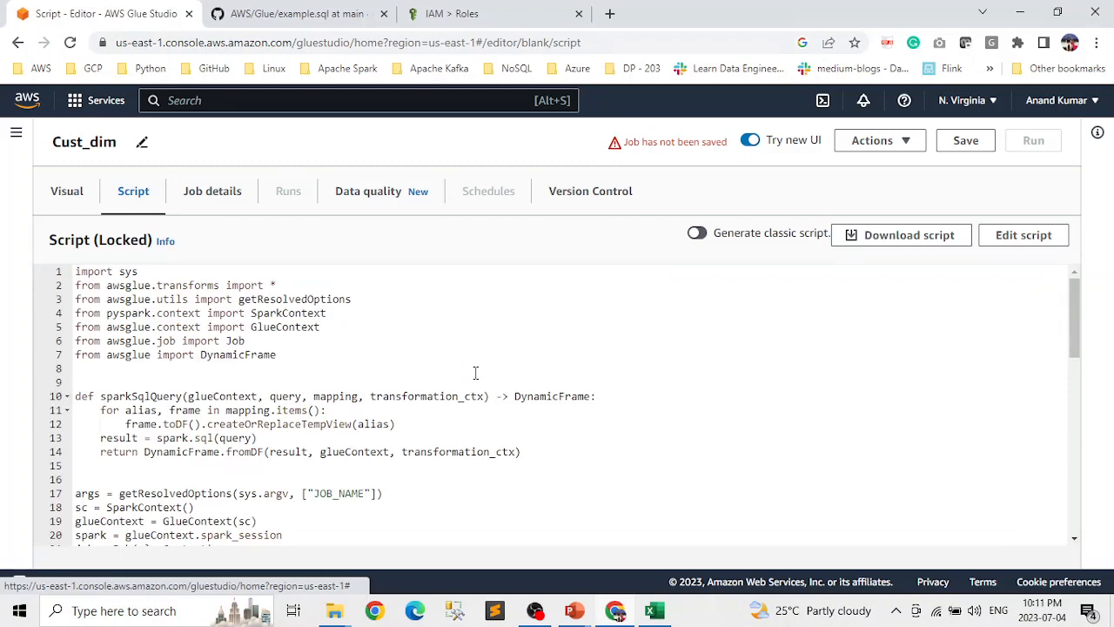
scroll(475, 372, down, 5)
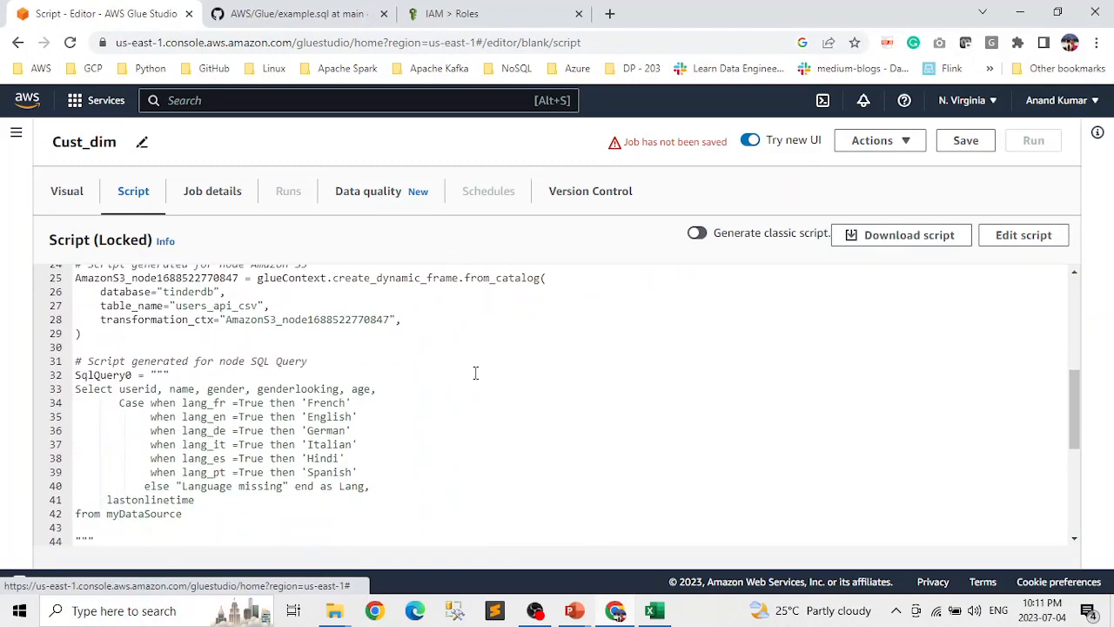
scroll(476, 373, down, 5)
scroll(475, 373, down, 2)
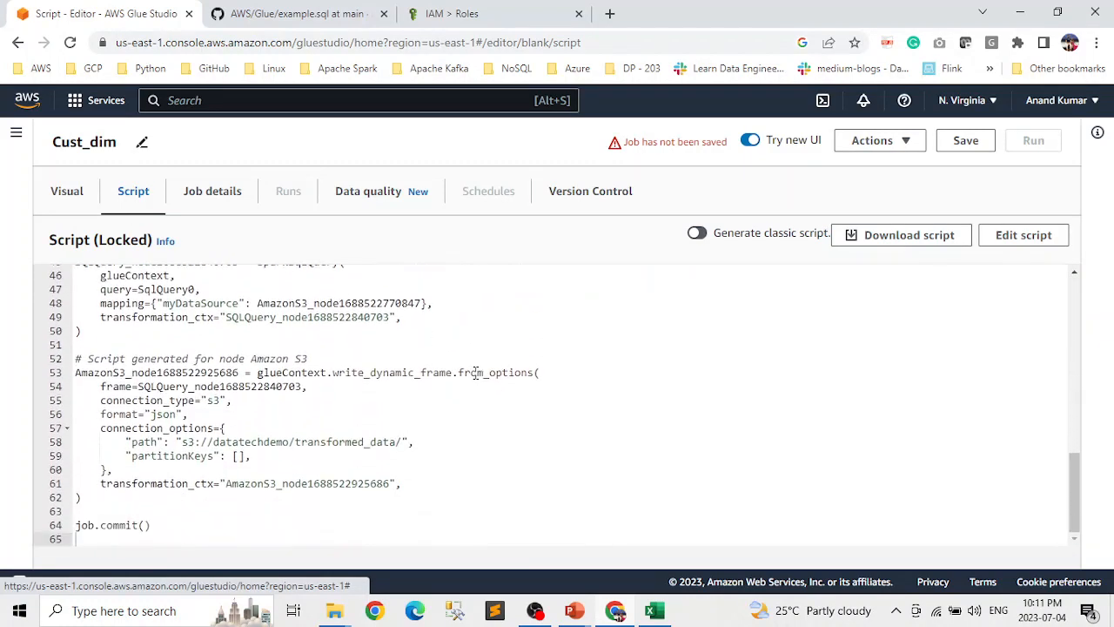
scroll(475, 372, up, 12)
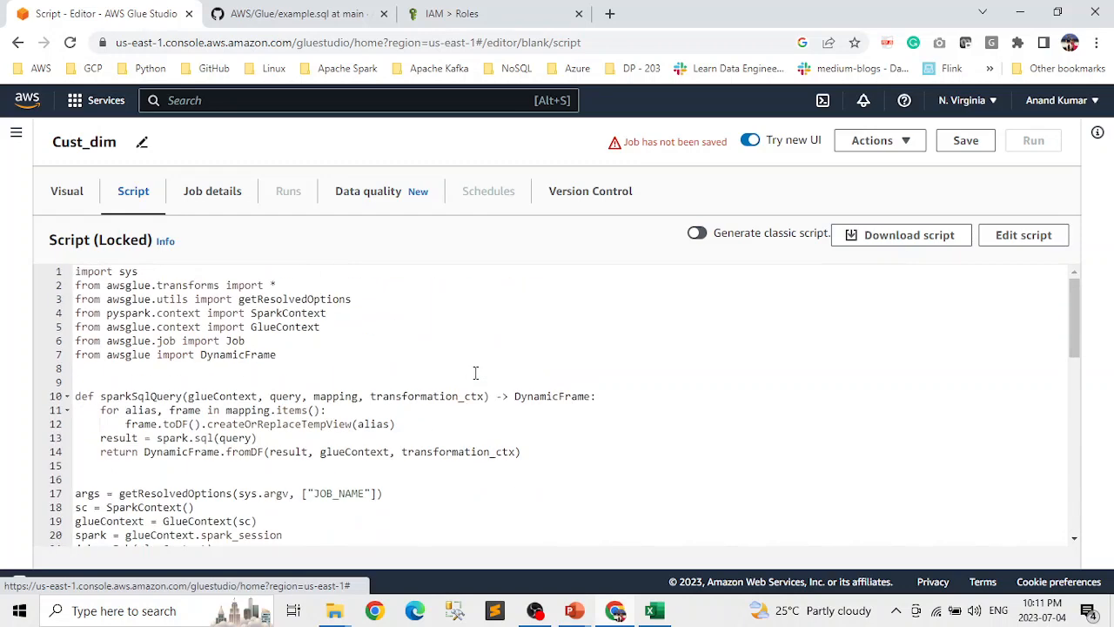
Save the Cust_dim job from its visual graph and find it in the ETL jobs list
click(55, 198)
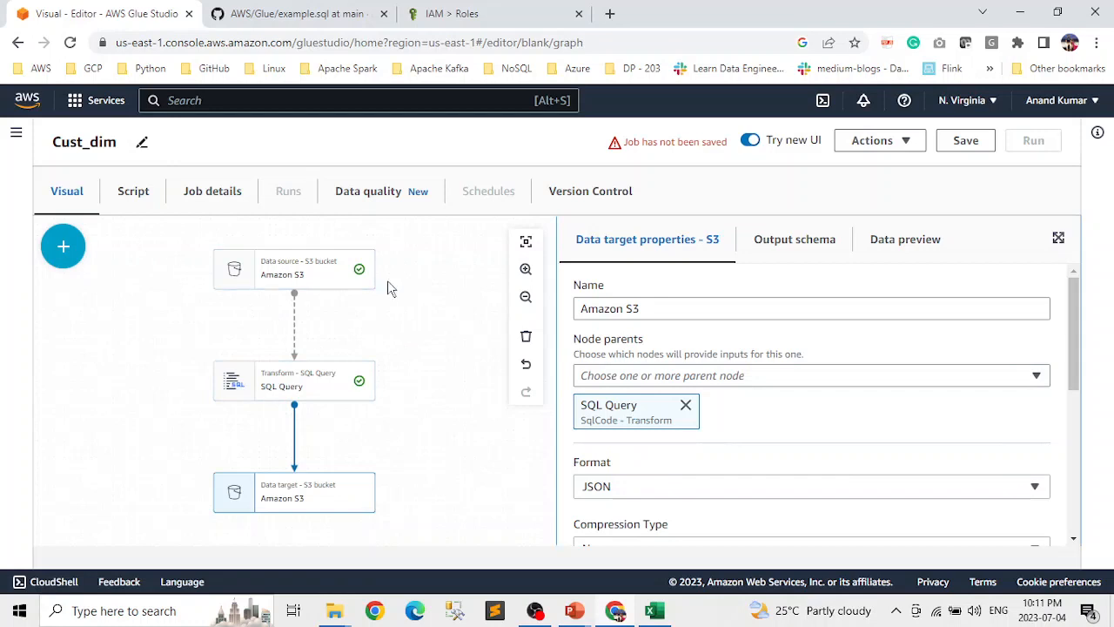
click(965, 140)
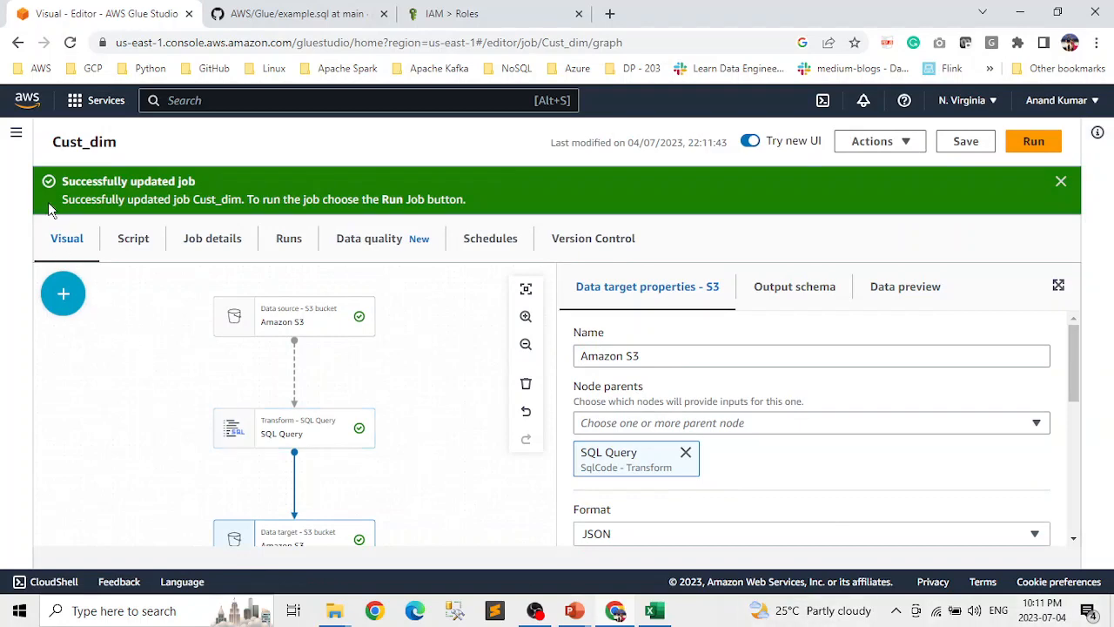
click(15, 133)
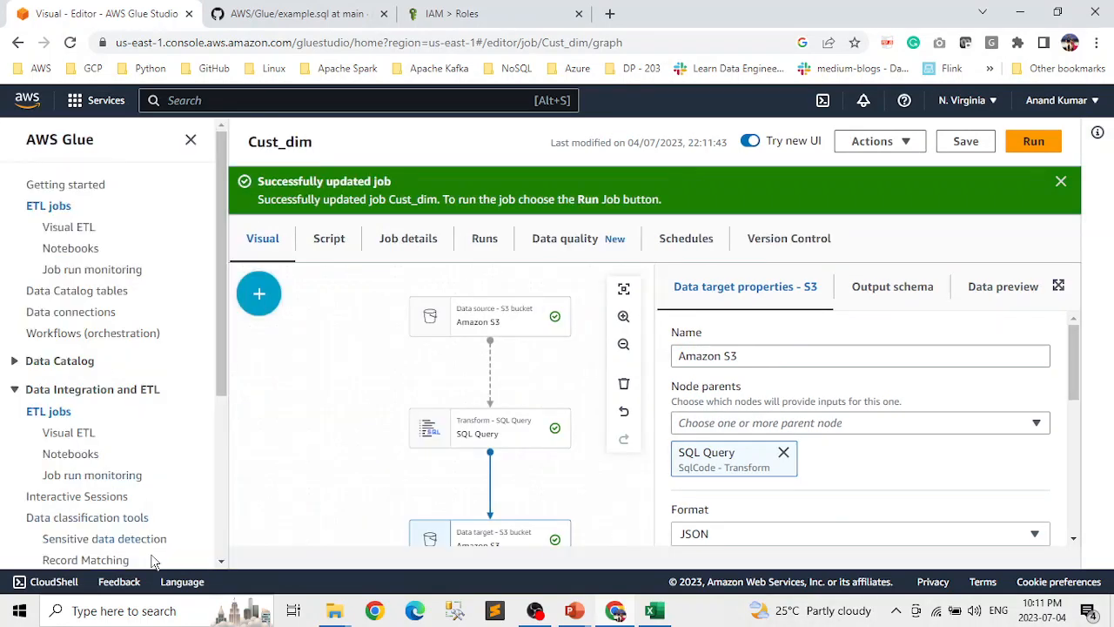
click(54, 420)
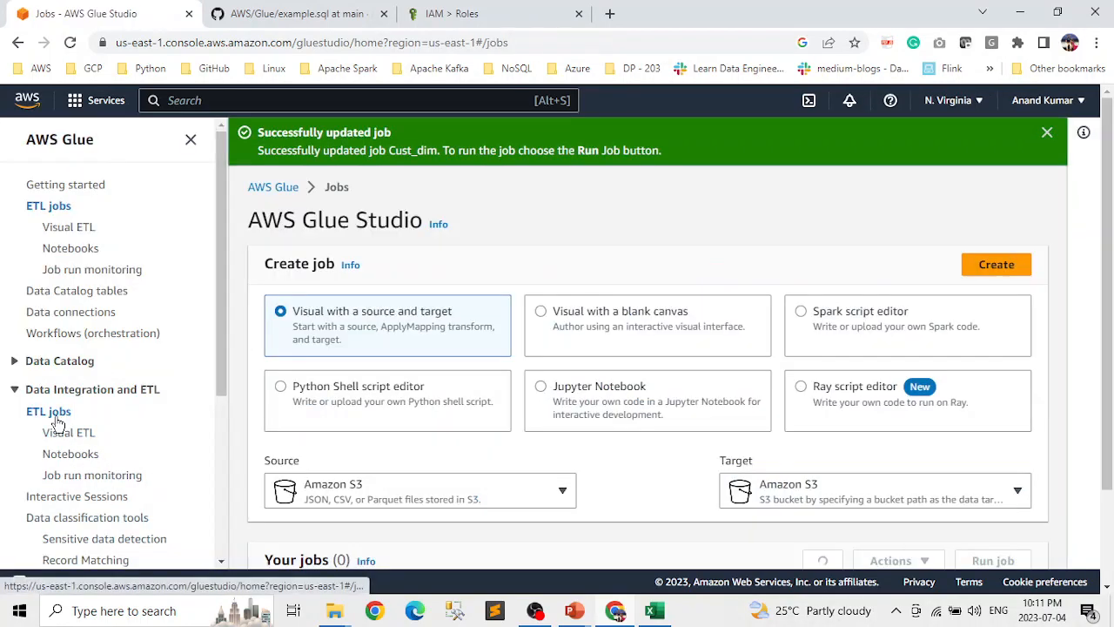
scroll(570, 488, down, 1)
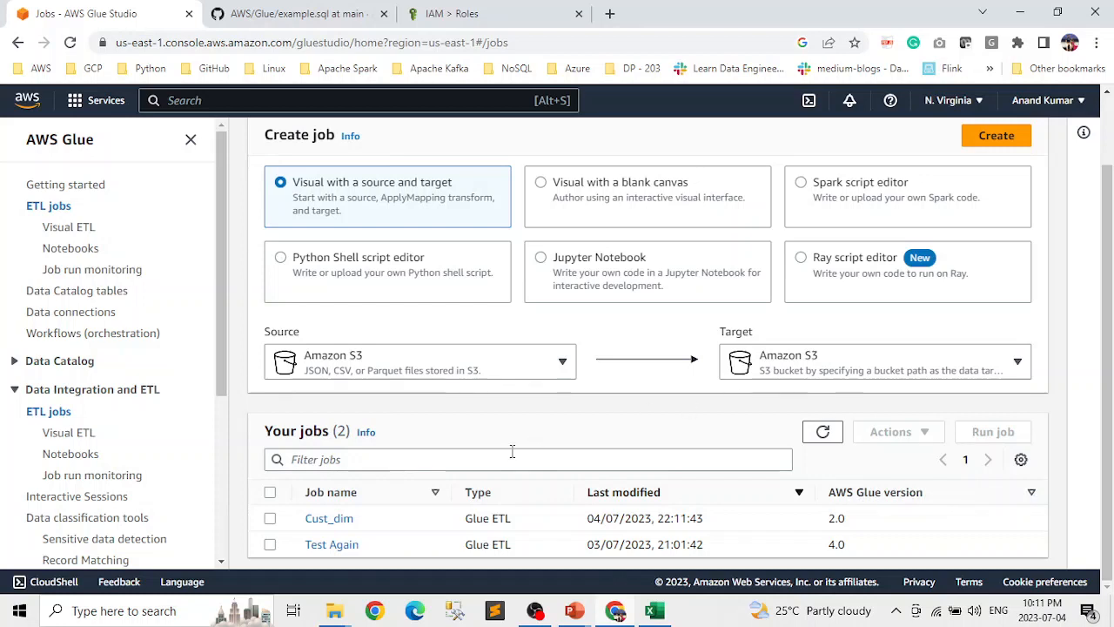
Select the Cust_dim job in the jobs list, then go to the AWS Glue triggers page
click(270, 519)
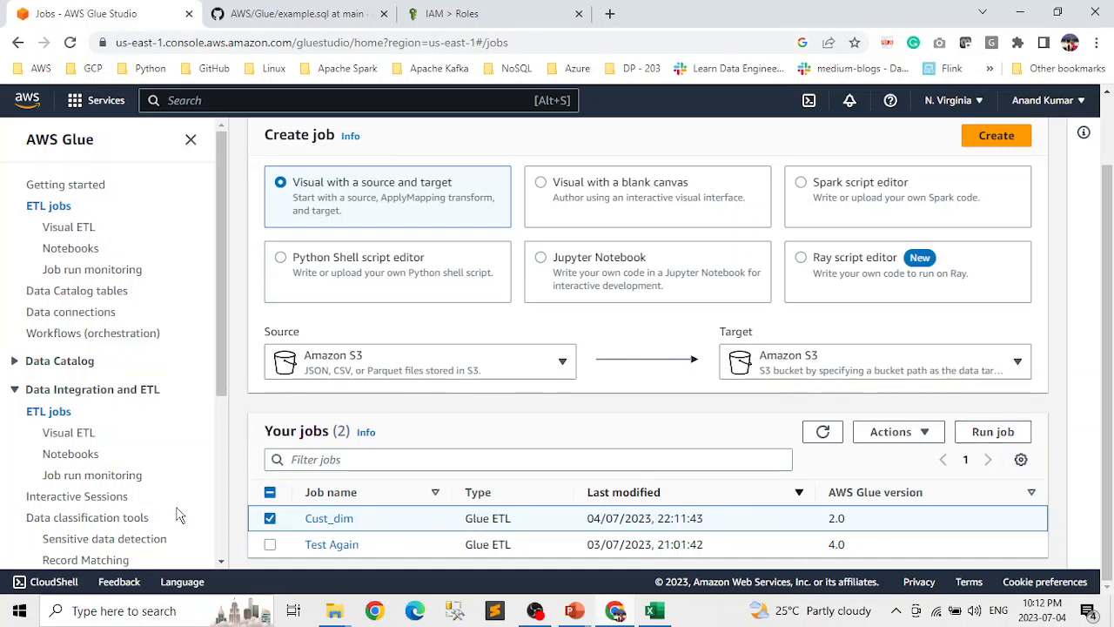
drag(221, 369, 232, 463)
click(57, 429)
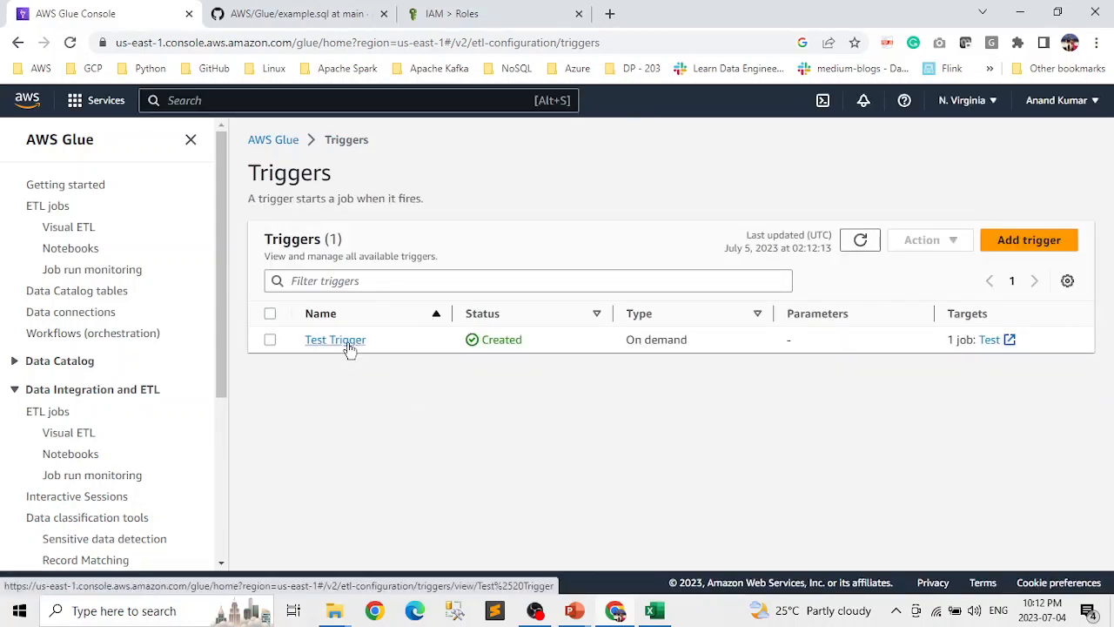
Examine the trigger type options in a new trigger's properties and return to the ETL jobs list
click(1039, 249)
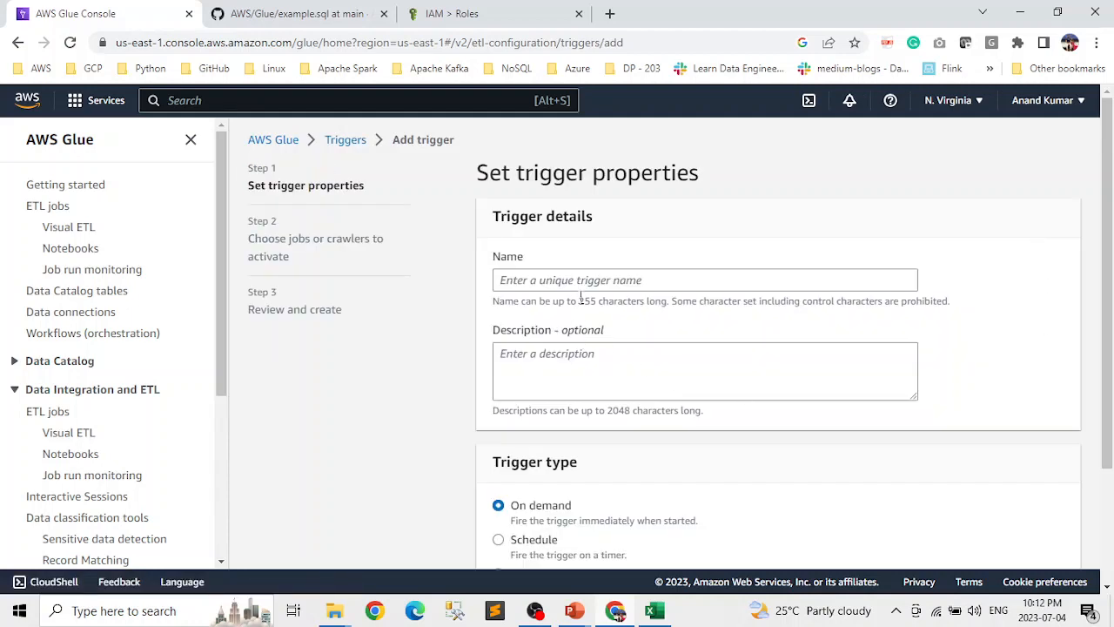
scroll(715, 394, down, 3)
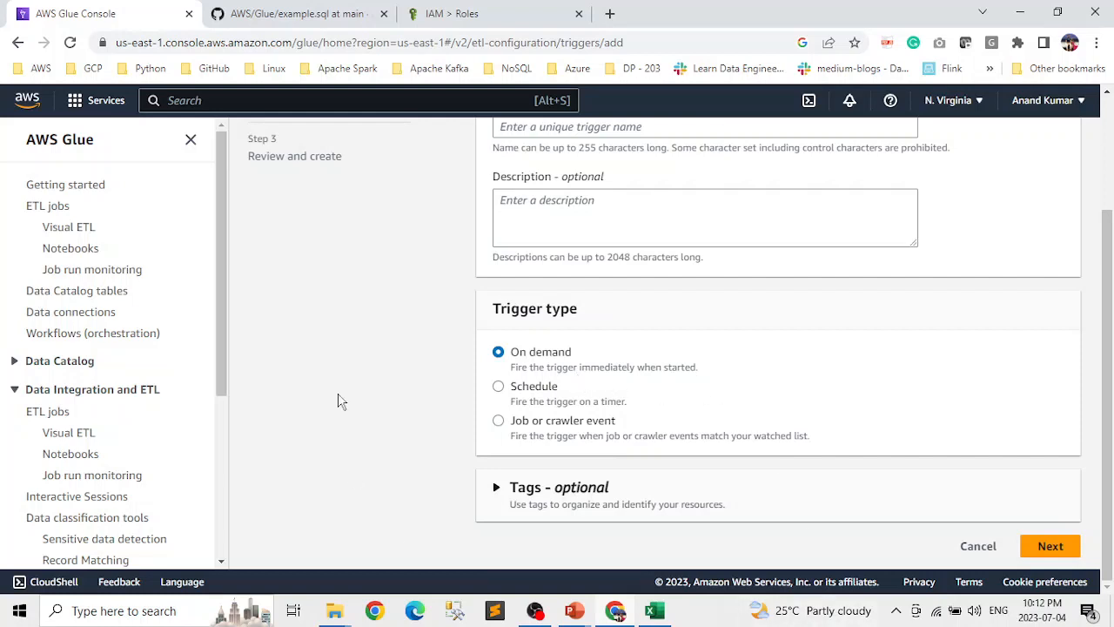
click(64, 413)
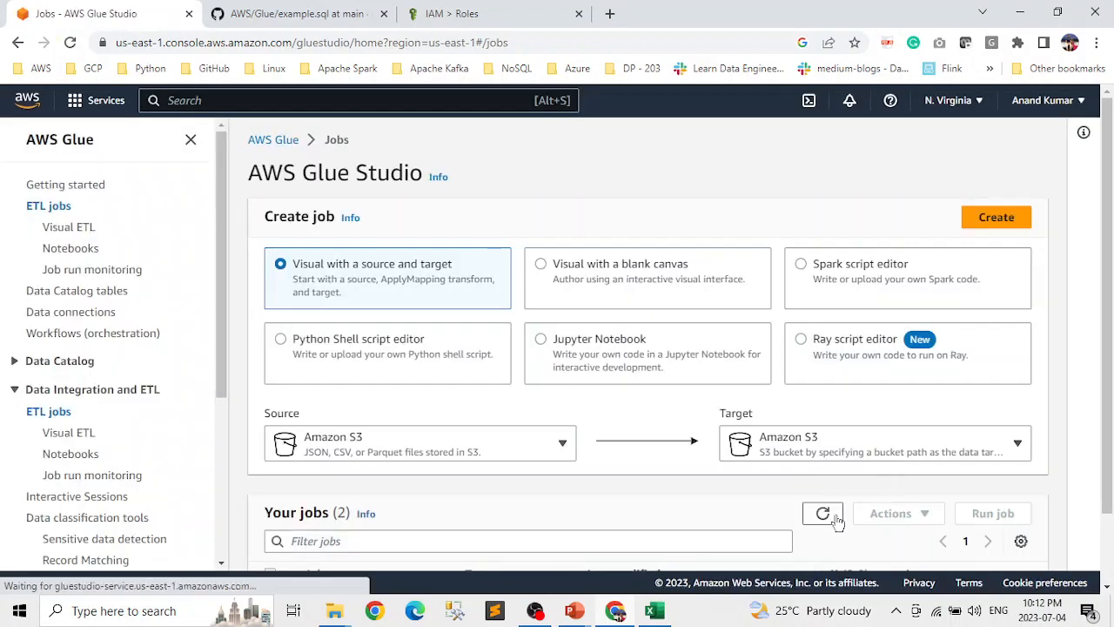
Select the Cust_dim job in the ETL jobs list and run it
scroll(911, 492, down, 1)
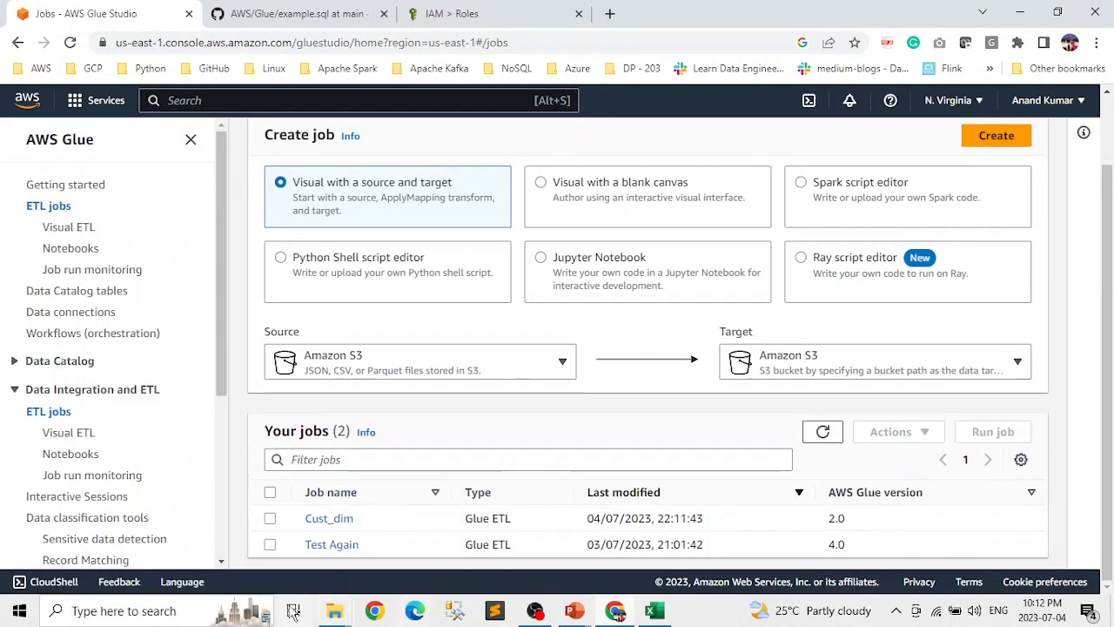
click(269, 518)
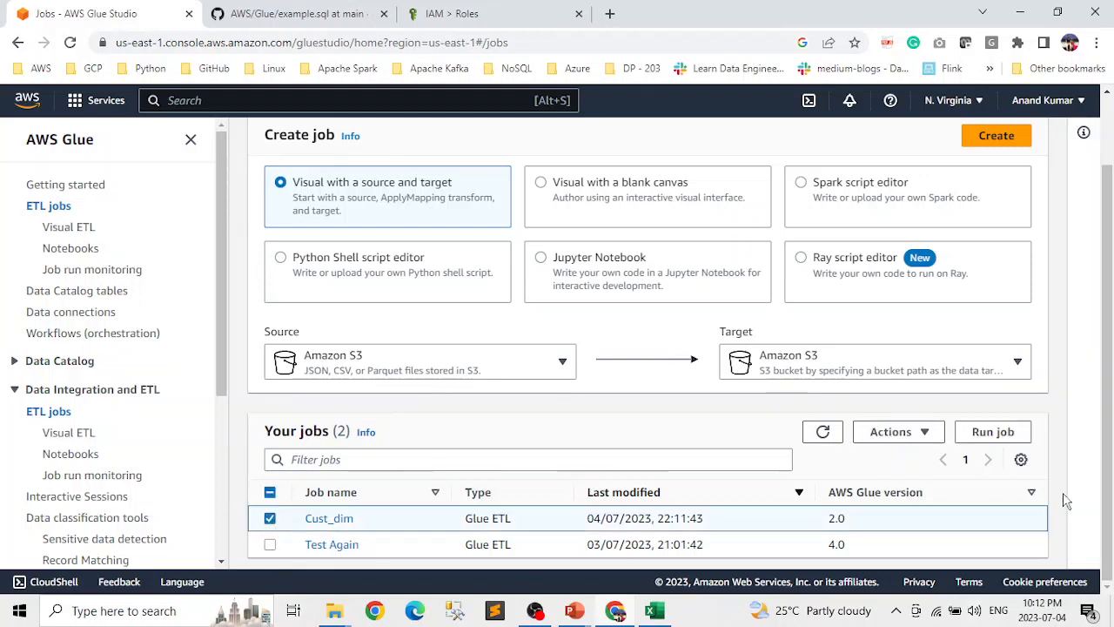
click(1008, 439)
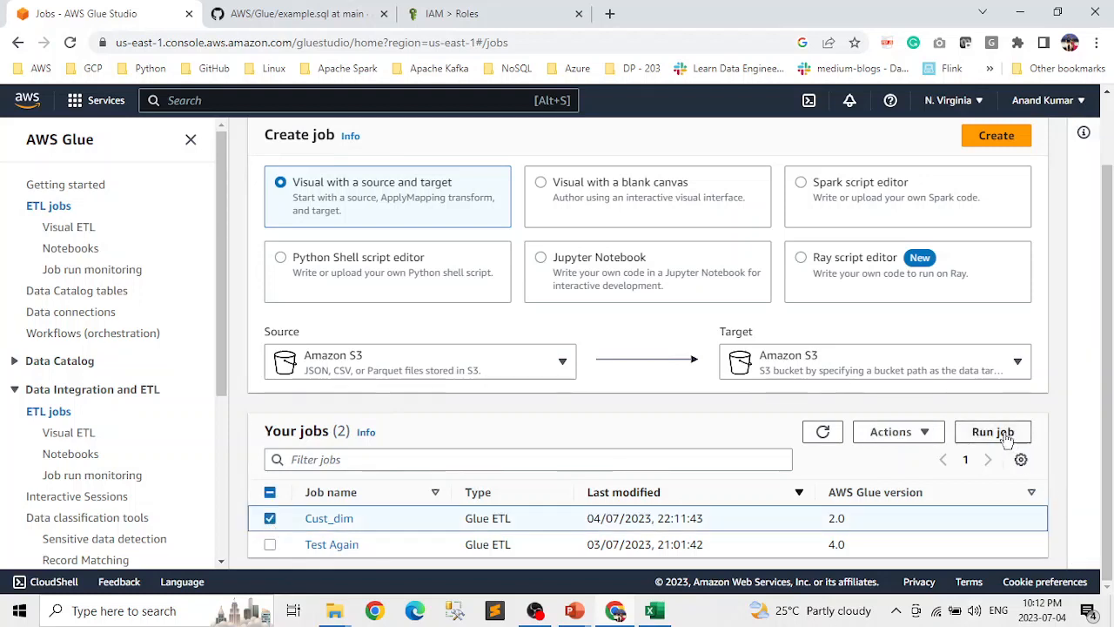
scroll(891, 437, down, 1)
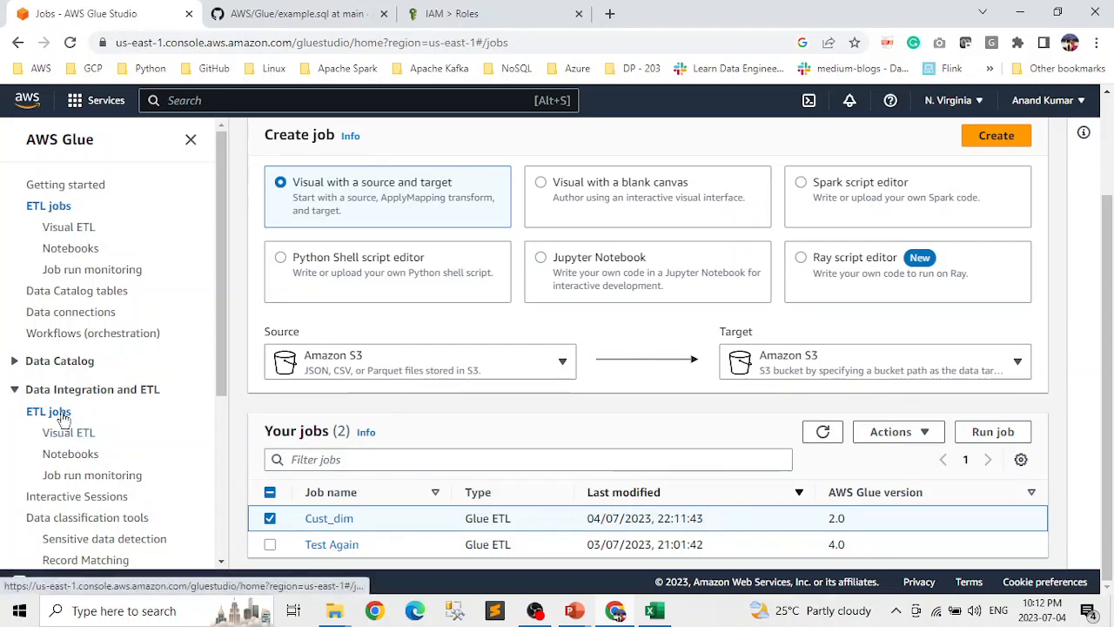
Open the Cust_dim job's run history and refresh it to check the run status
click(353, 524)
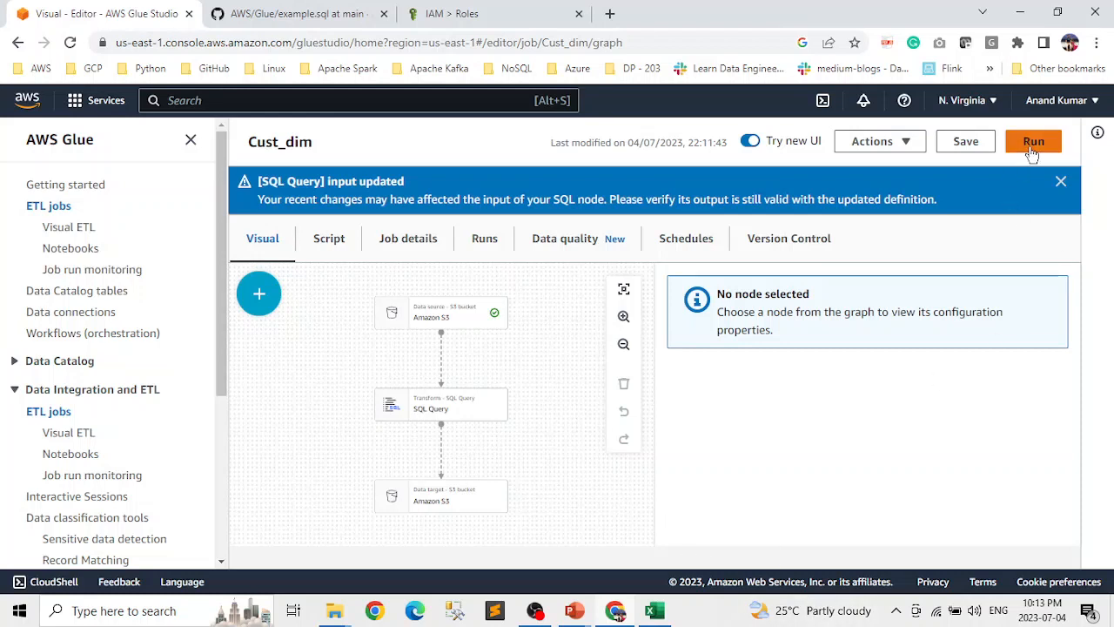
click(485, 243)
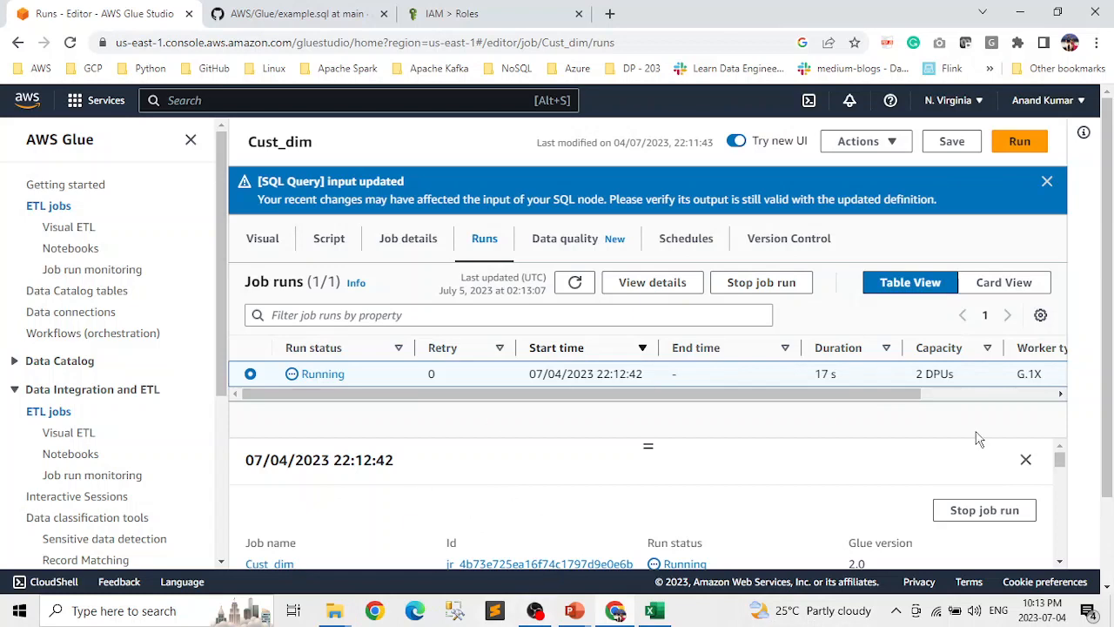
drag(867, 398, 794, 427)
click(574, 284)
click(577, 282)
Go to Amazon S3 in the IAM browser tab and view the transformed_data folder of the datatechdemo bucket
click(442, 16)
click(75, 105)
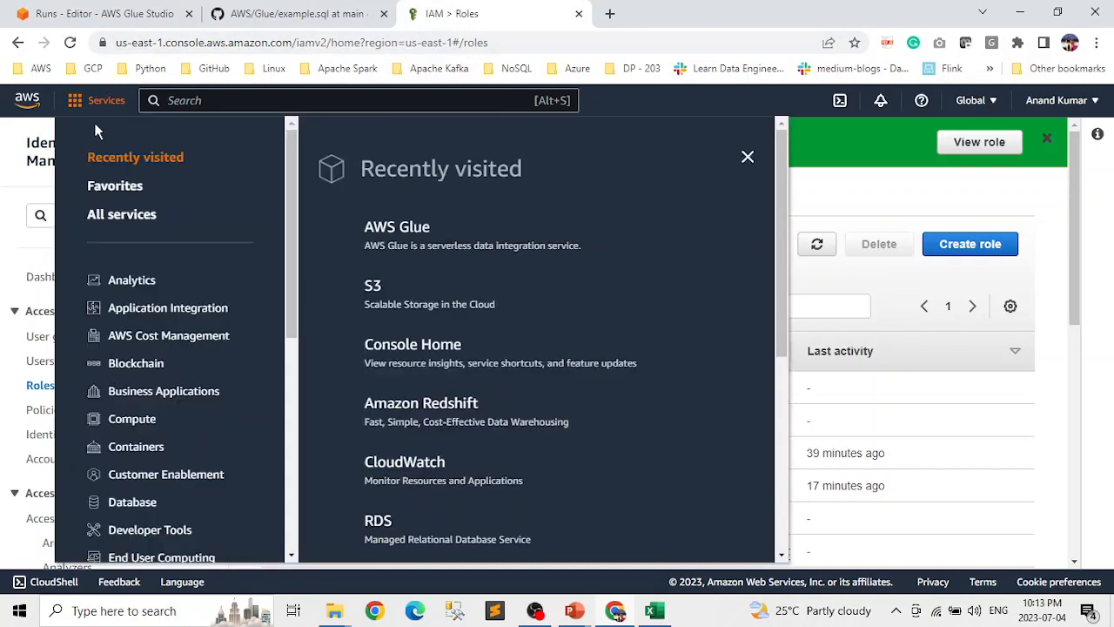
click(374, 290)
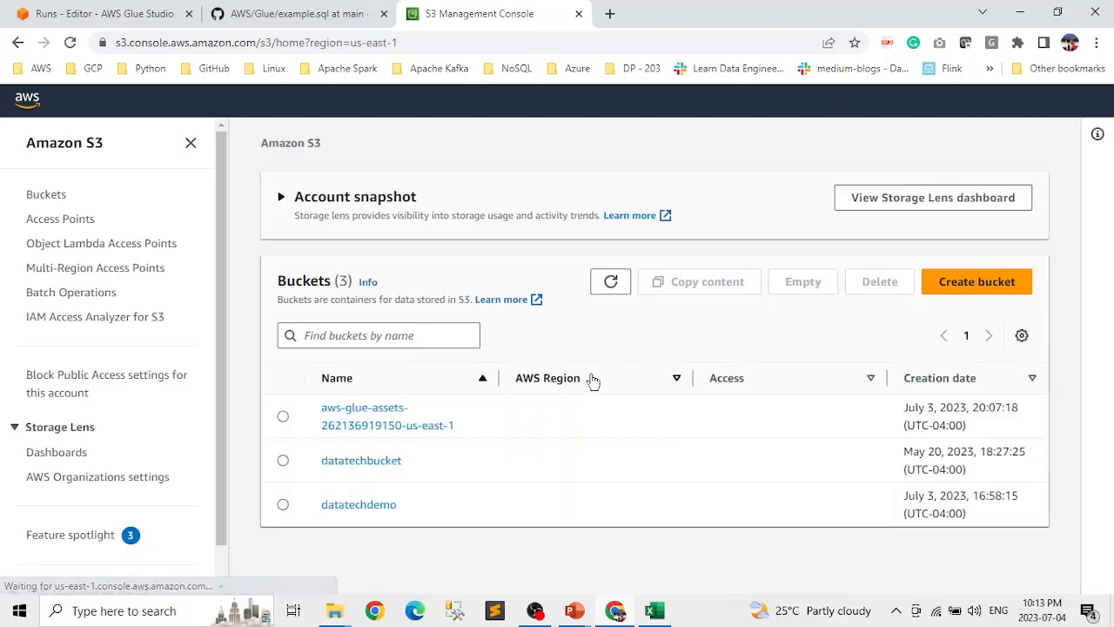
click(370, 509)
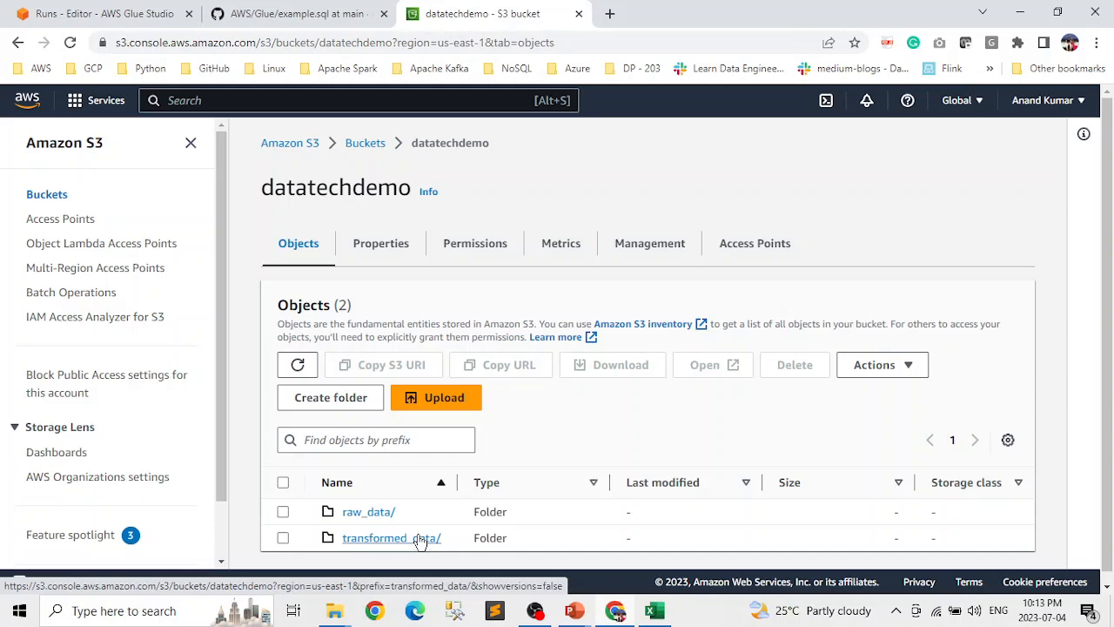
click(420, 540)
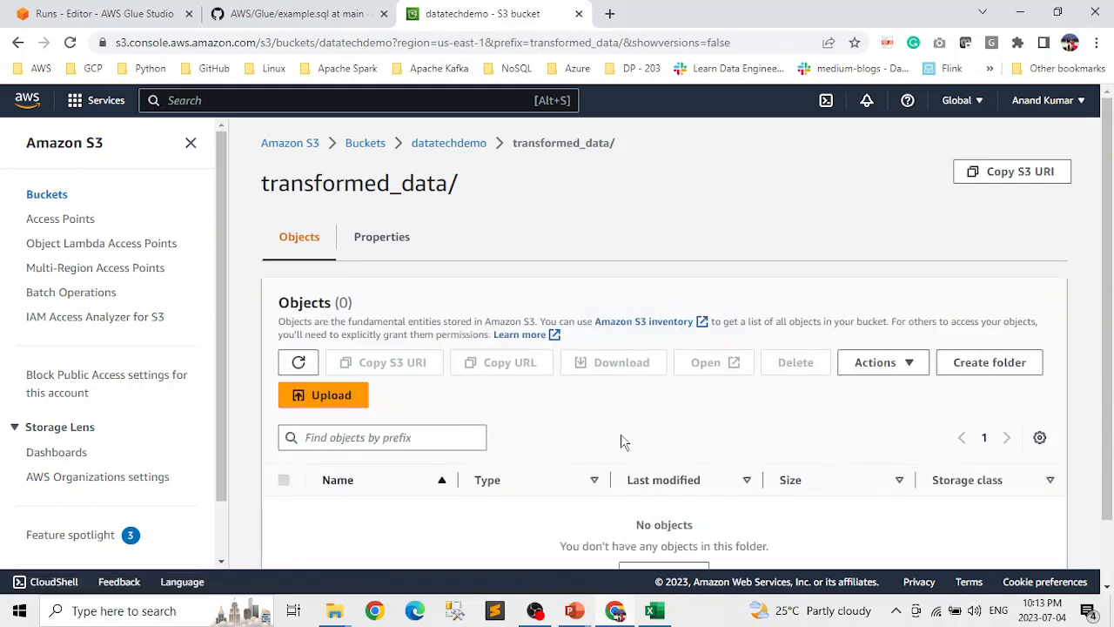
scroll(625, 442, down, 2)
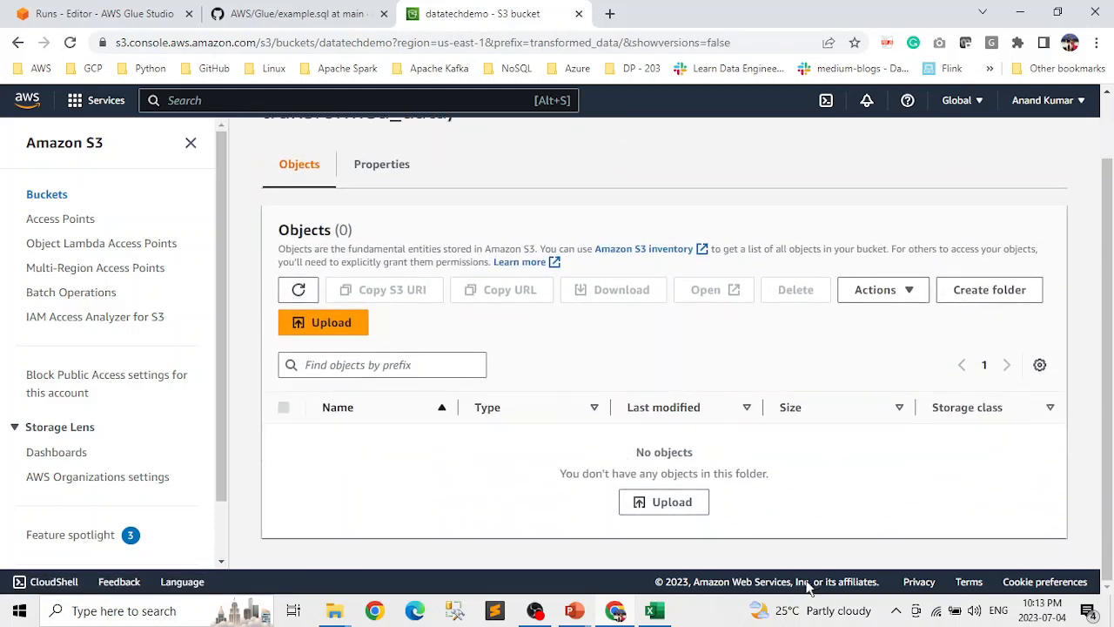
Return to the Cust_dim job runs in AWS Glue and keep refreshing until the run finishes
click(163, 12)
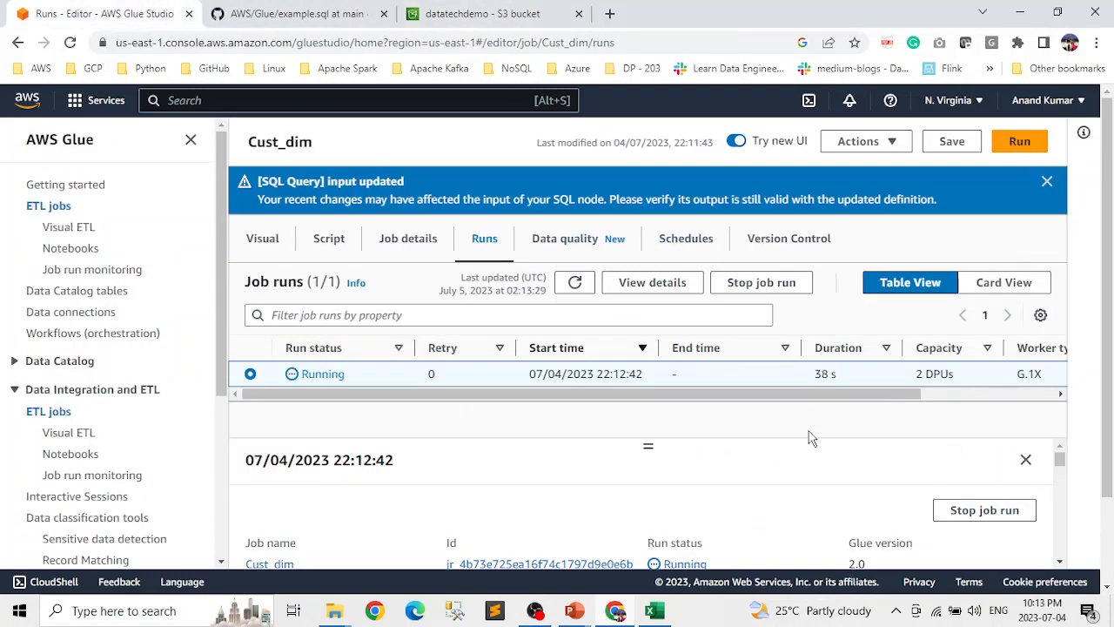
click(575, 282)
drag(890, 392, 631, 337)
click(577, 282)
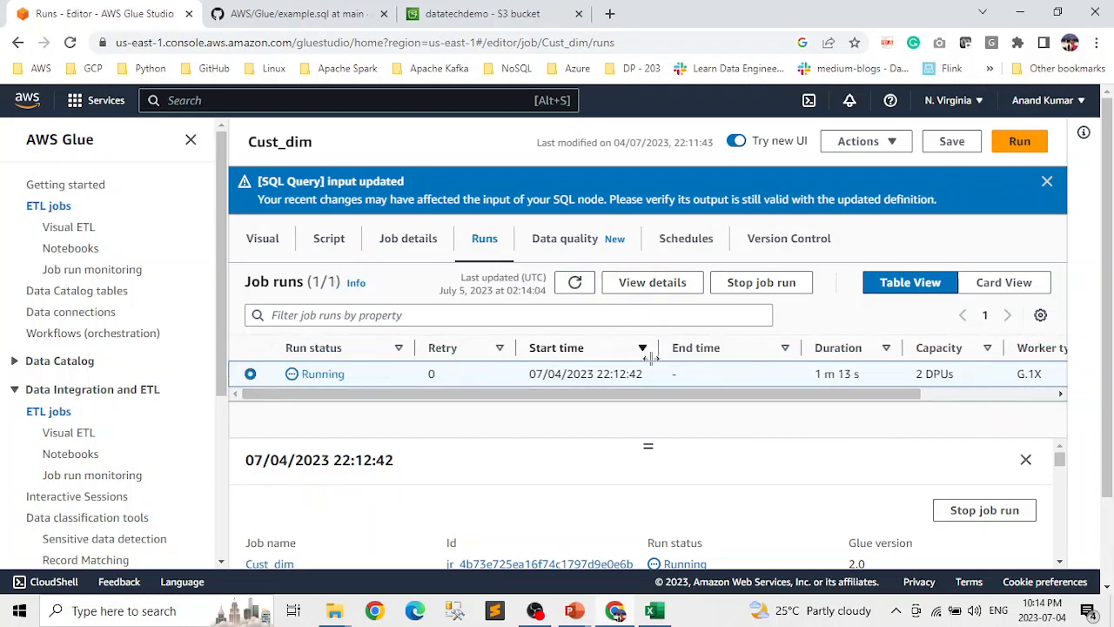
click(573, 286)
click(573, 290)
click(573, 290)
click(574, 293)
click(574, 292)
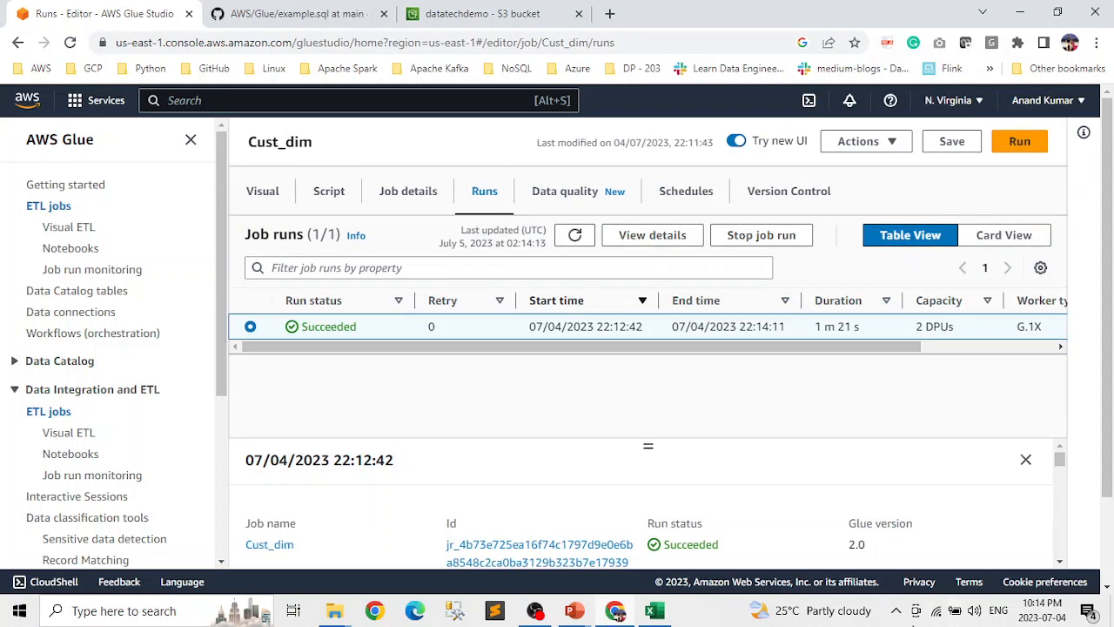
Switch back to S3 and reopen transformed_data from the datatechdemo bucket to look for the job output
click(489, 13)
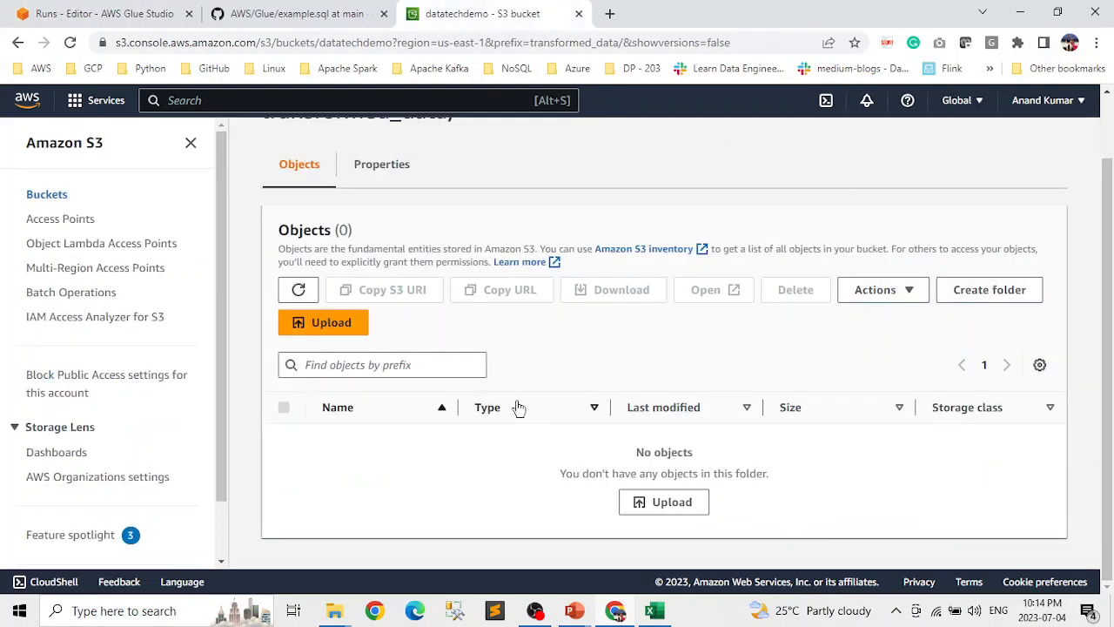
scroll(649, 406, up, 1)
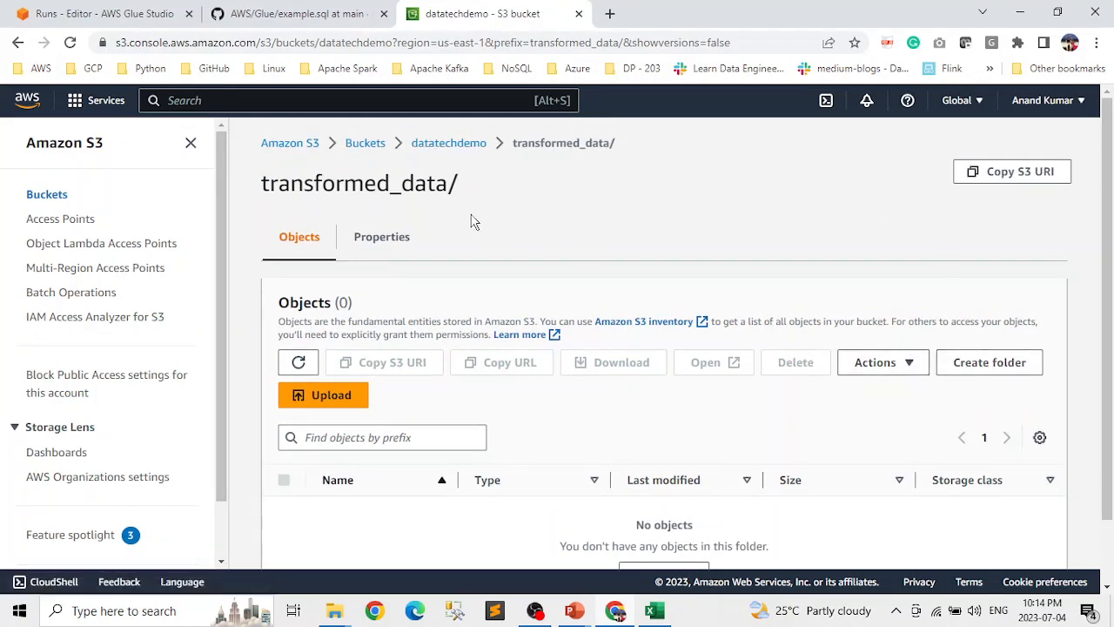
click(450, 150)
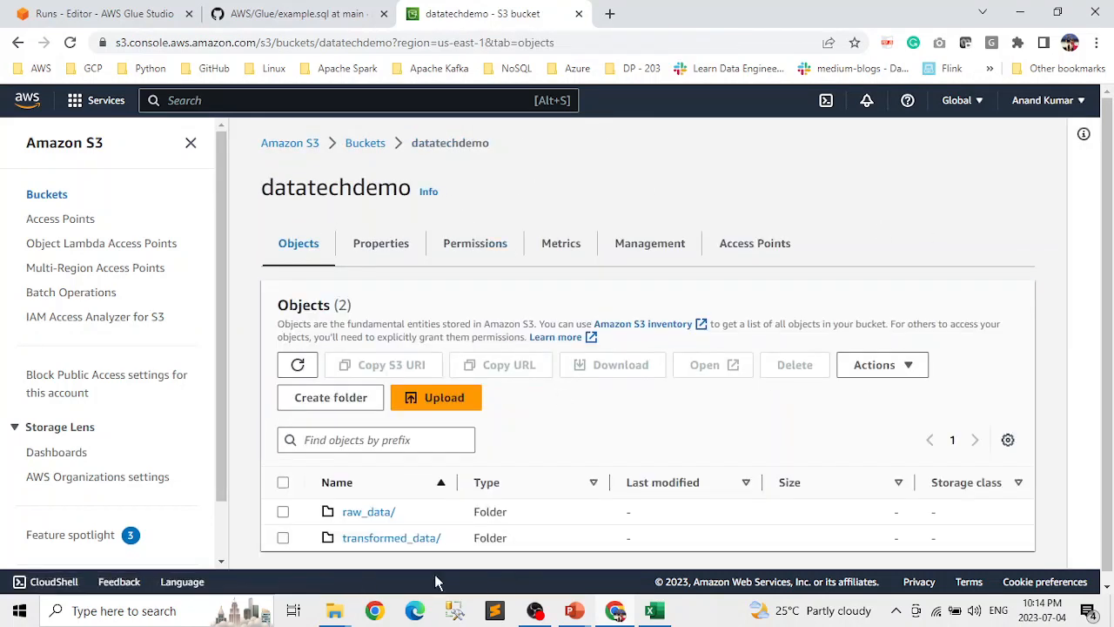
click(413, 537)
scroll(671, 470, down, 1)
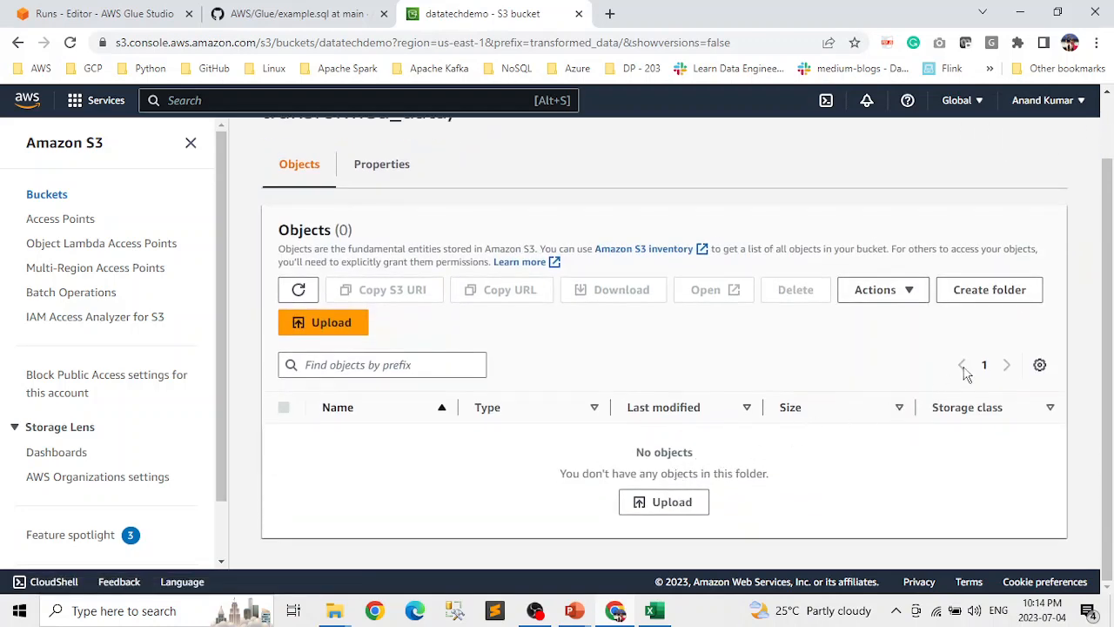
scroll(592, 324, up, 1)
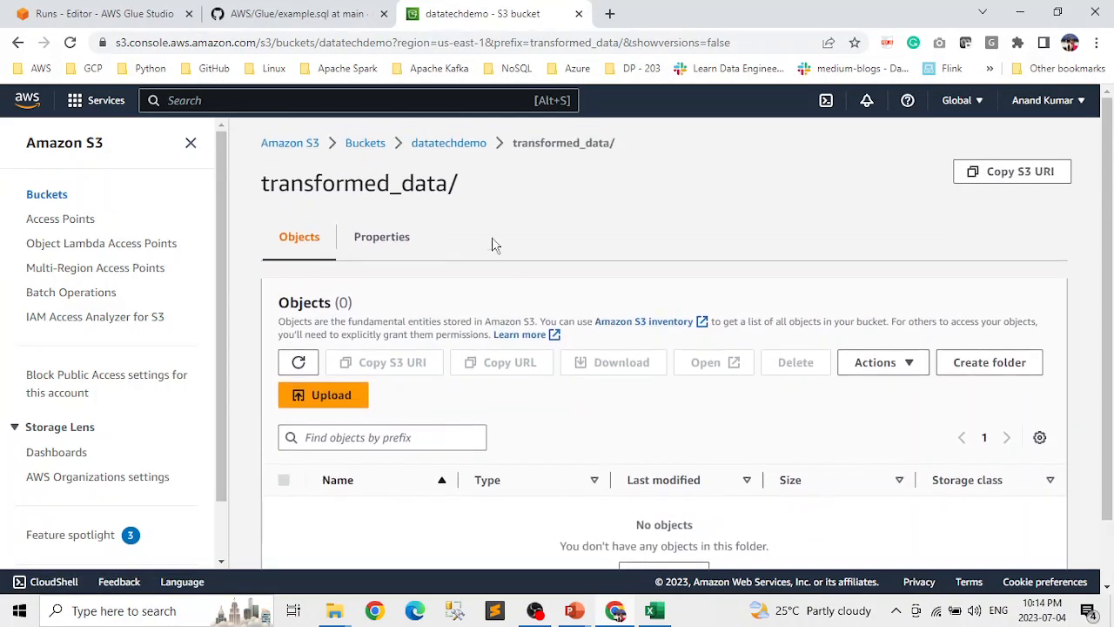
Check the datatechdemo bucket's raw_data folder, return to transformed_data and refresh its object list
click(463, 143)
click(372, 515)
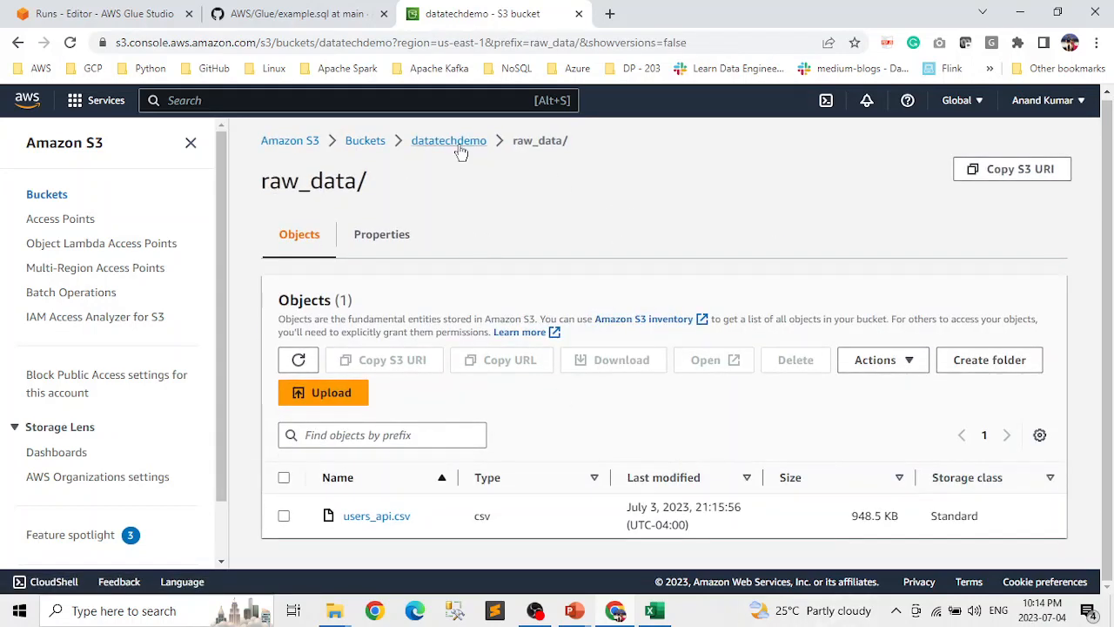
click(460, 148)
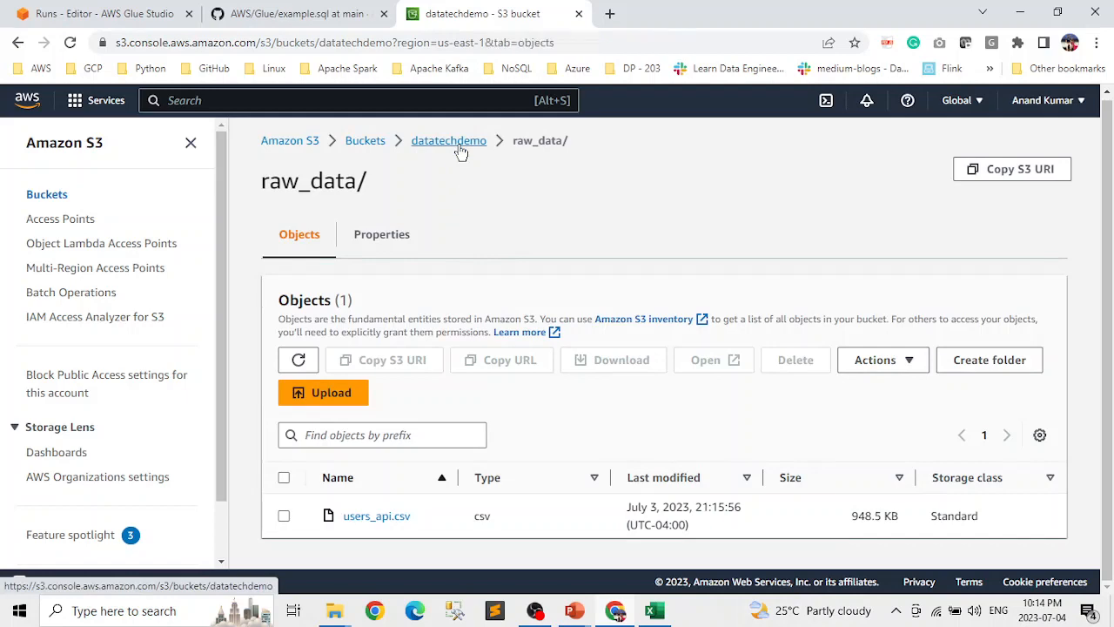
click(374, 537)
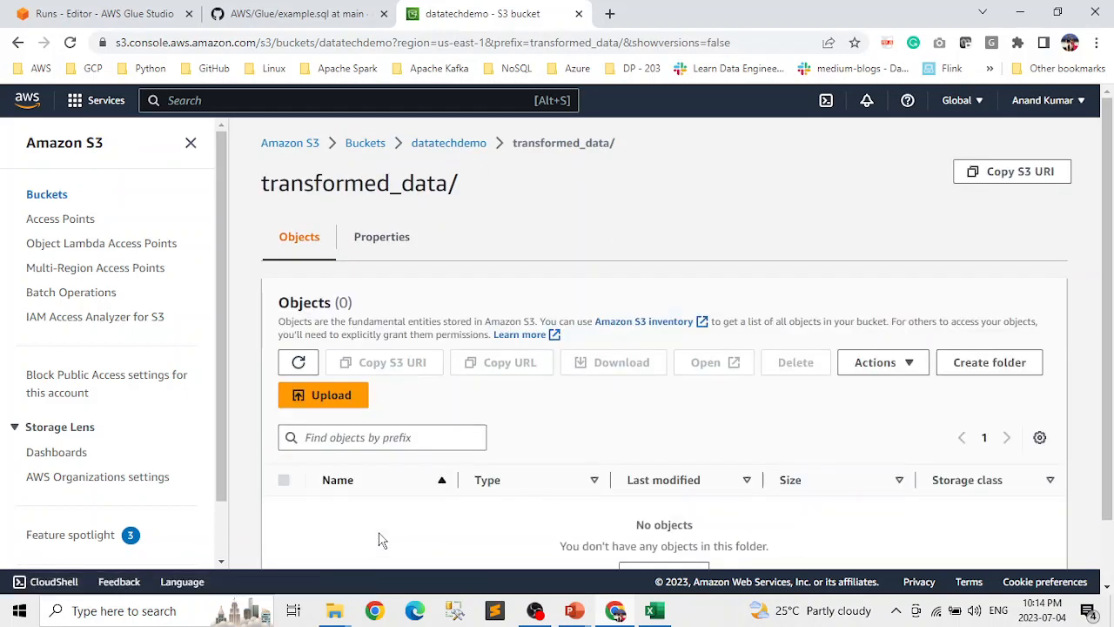
click(299, 363)
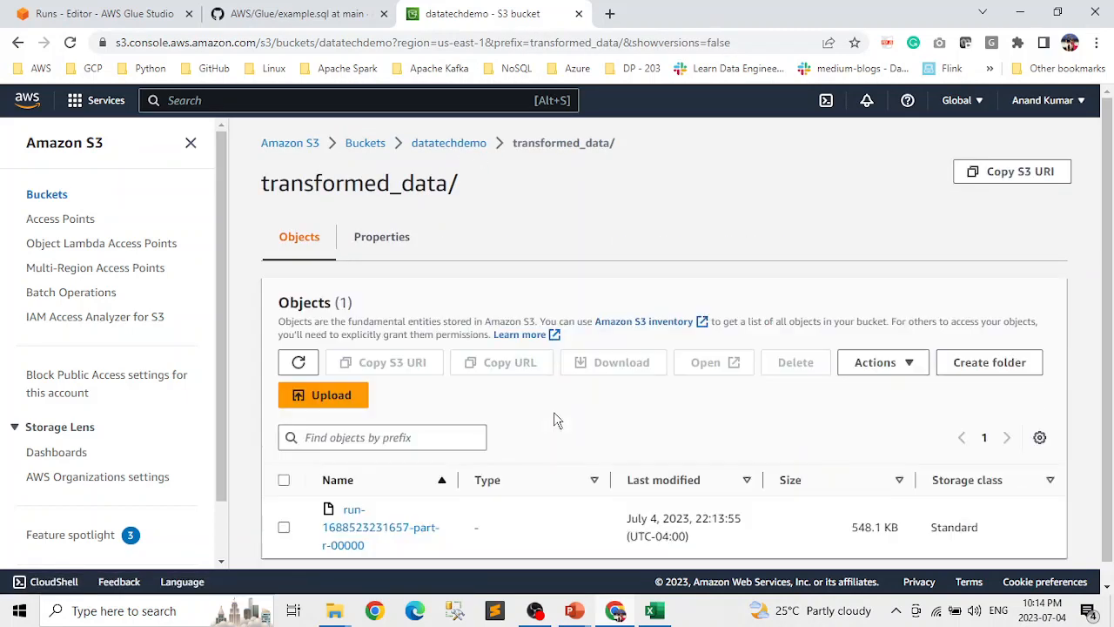
click(298, 362)
scroll(609, 501, down, 1)
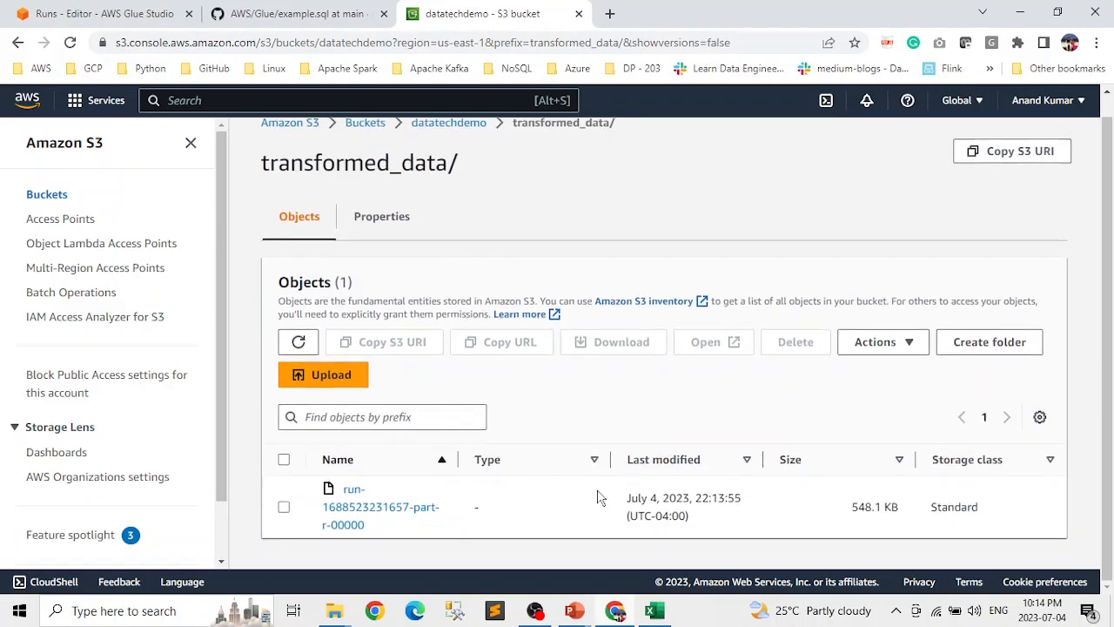
click(383, 515)
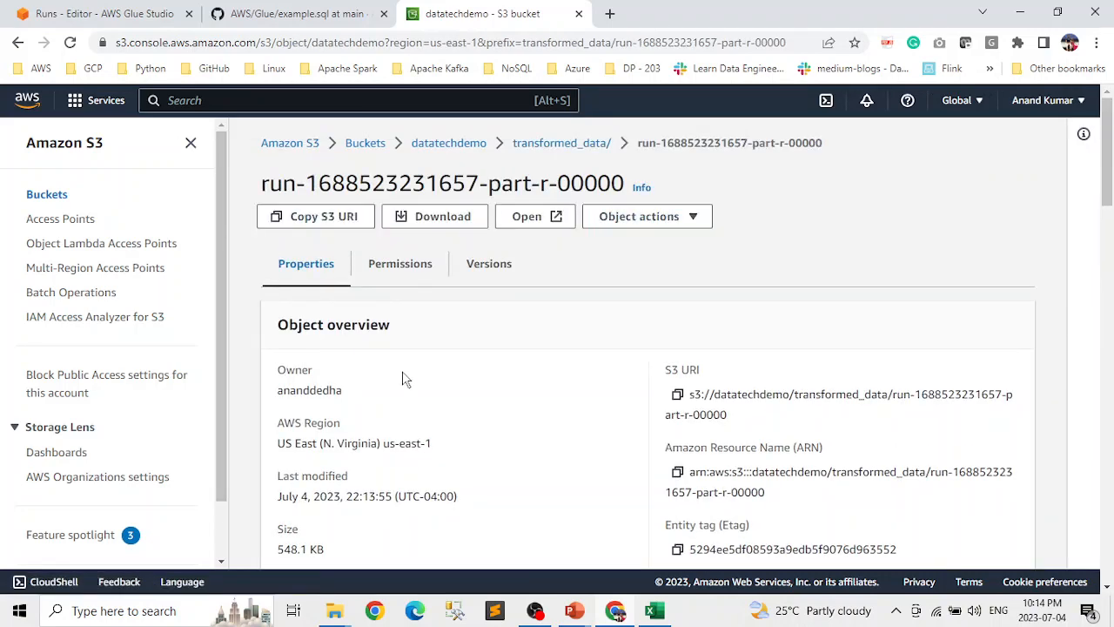
click(443, 219)
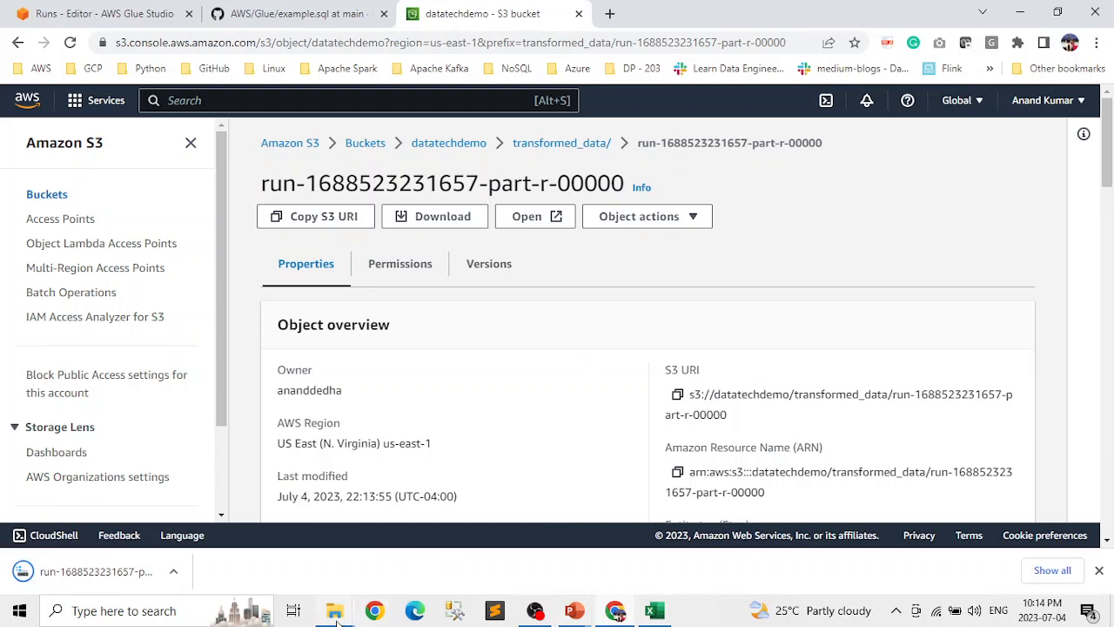
right_click(101, 572)
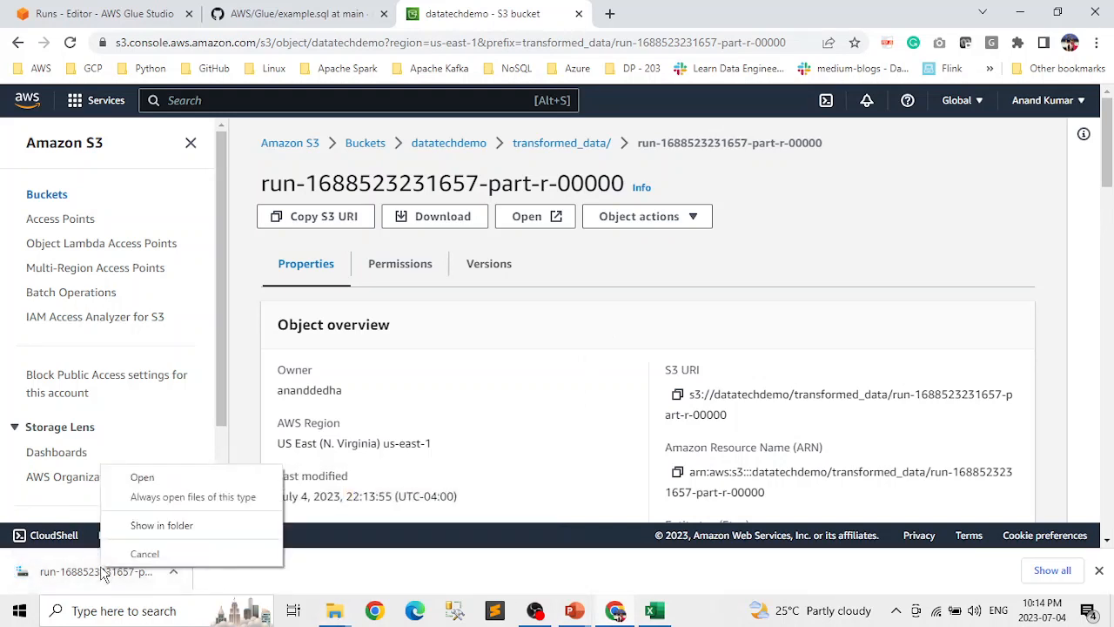
click(143, 477)
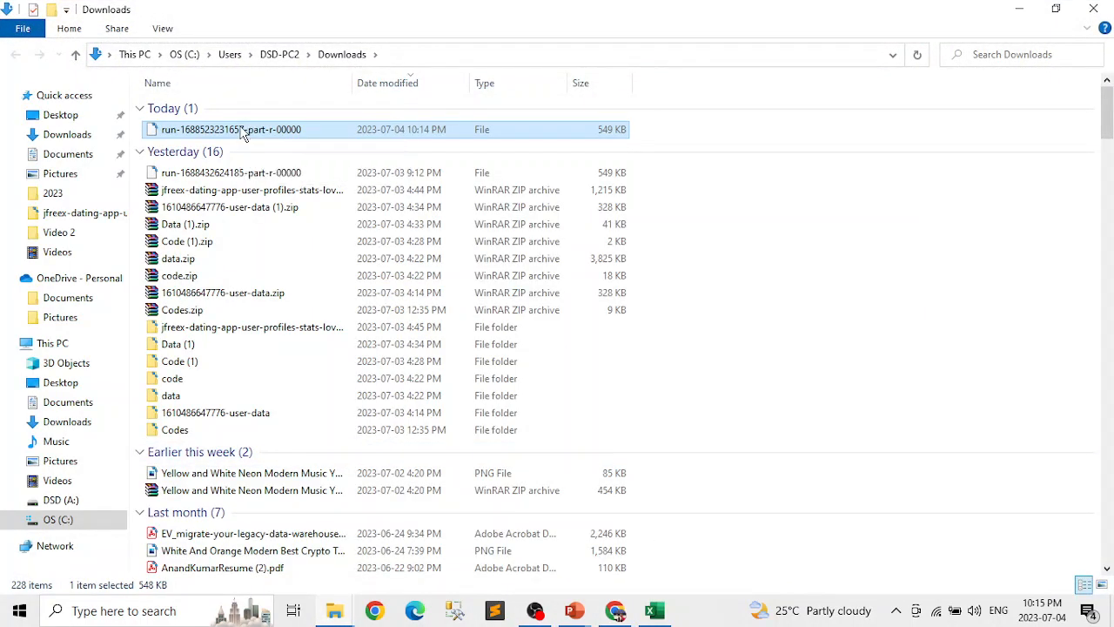
double_click(243, 132)
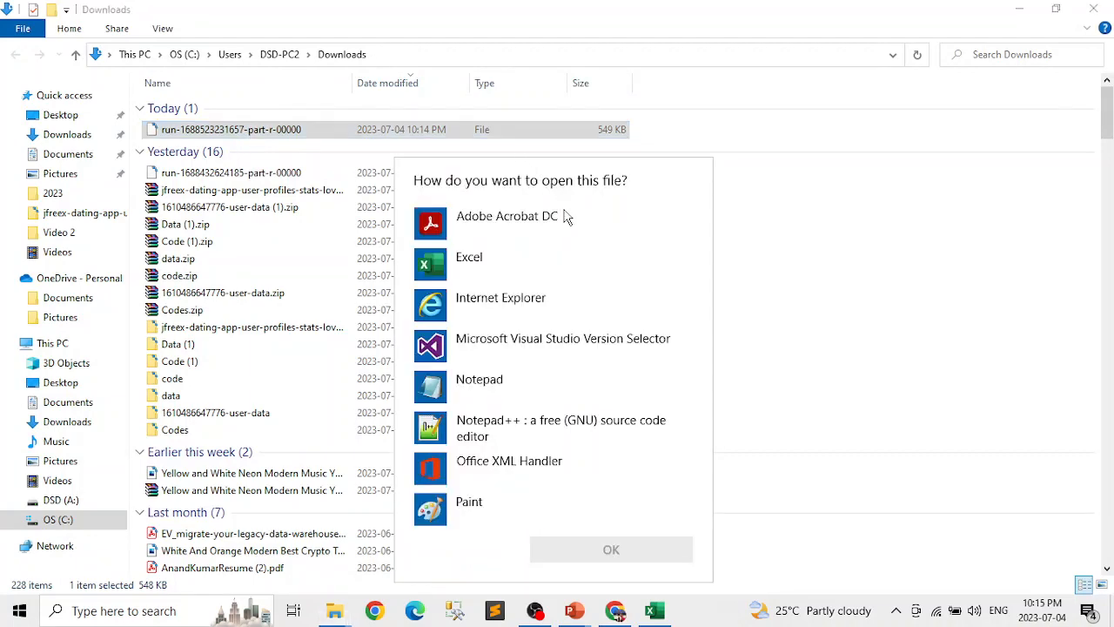
scroll(617, 423, down, 3)
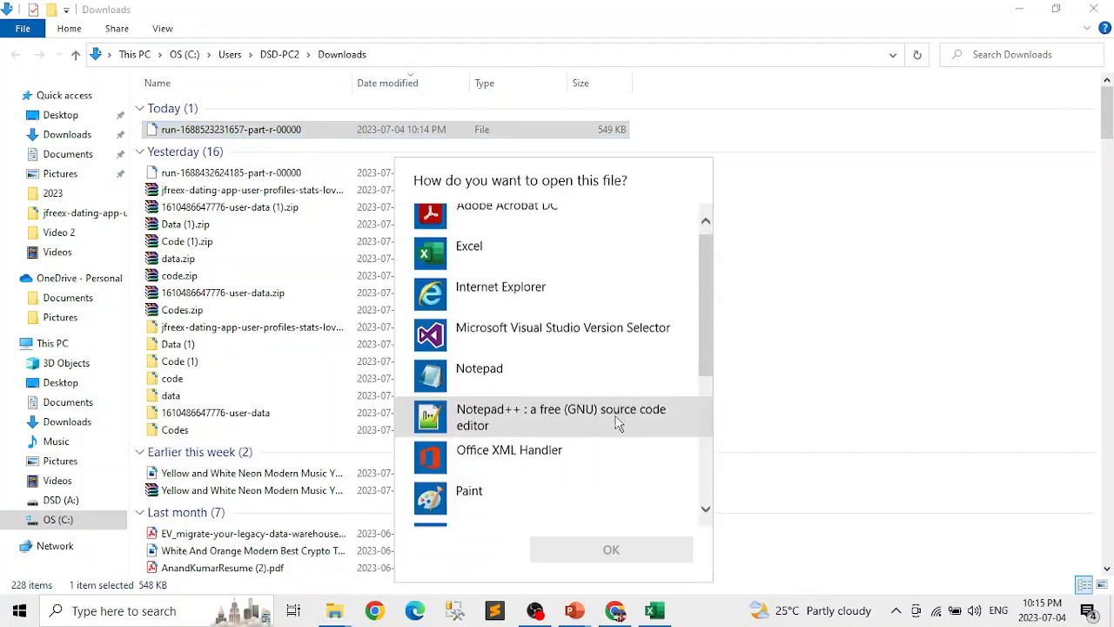
click(605, 406)
click(662, 546)
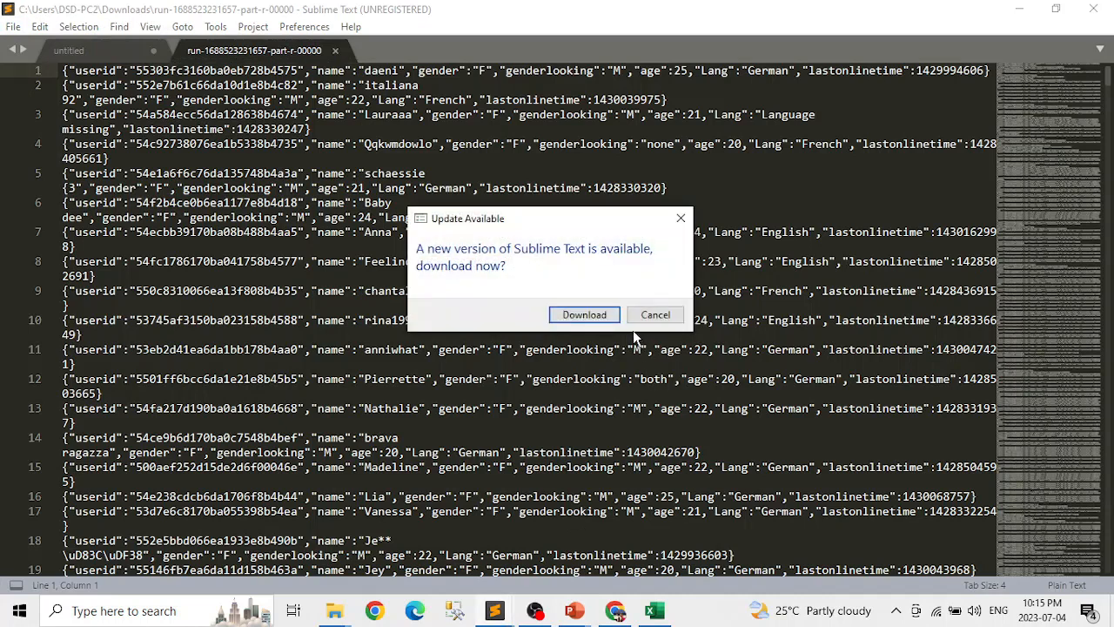
click(655, 316)
click(1080, 585)
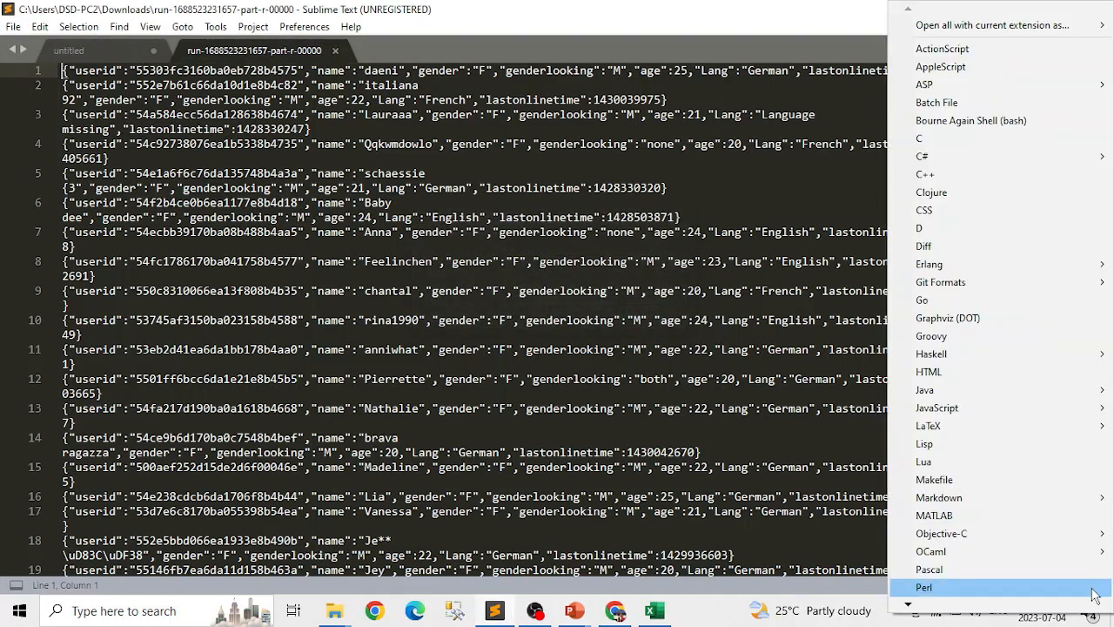
click(910, 606)
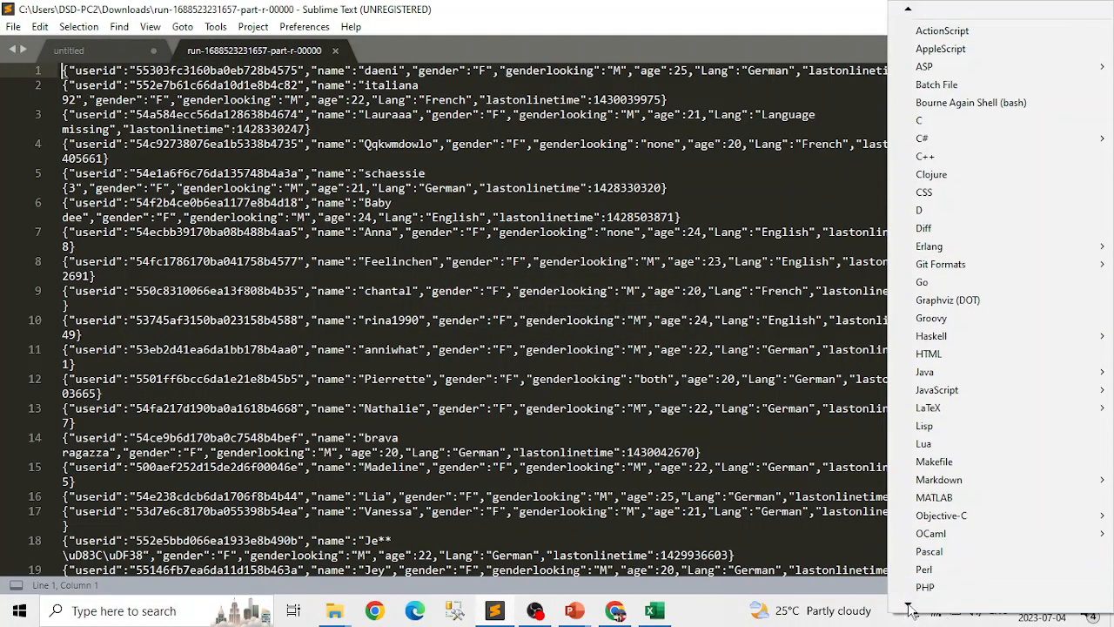
mouse_move(975, 401)
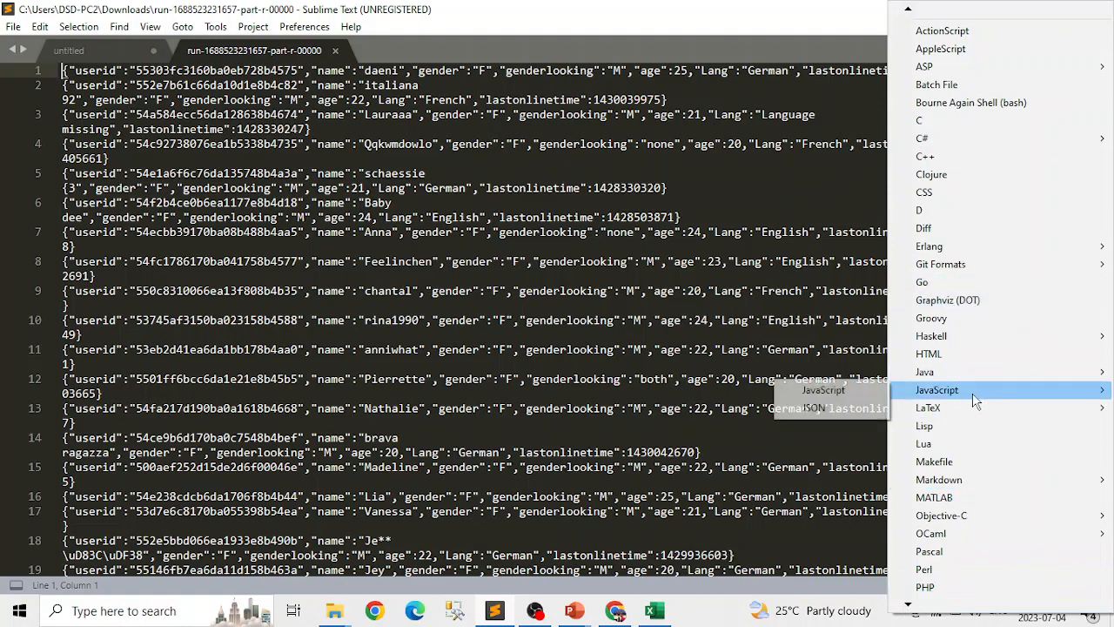
click(814, 407)
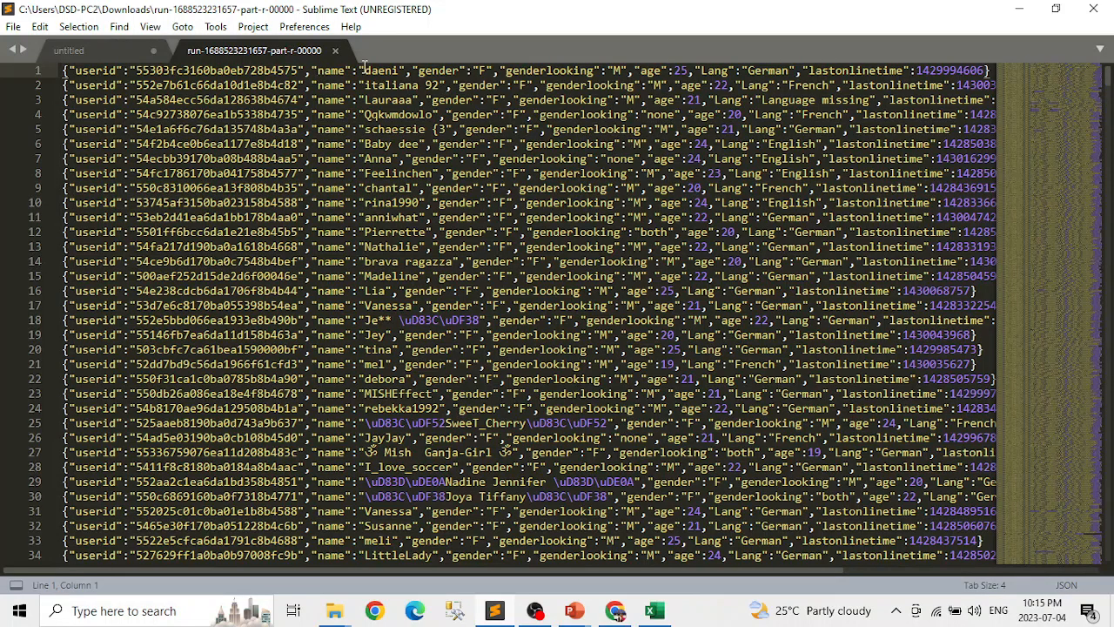
Switch back to AWS Glue Studio in Chrome and open the Cust_dim job from the Visual ETL job list
key(alt+Tab)
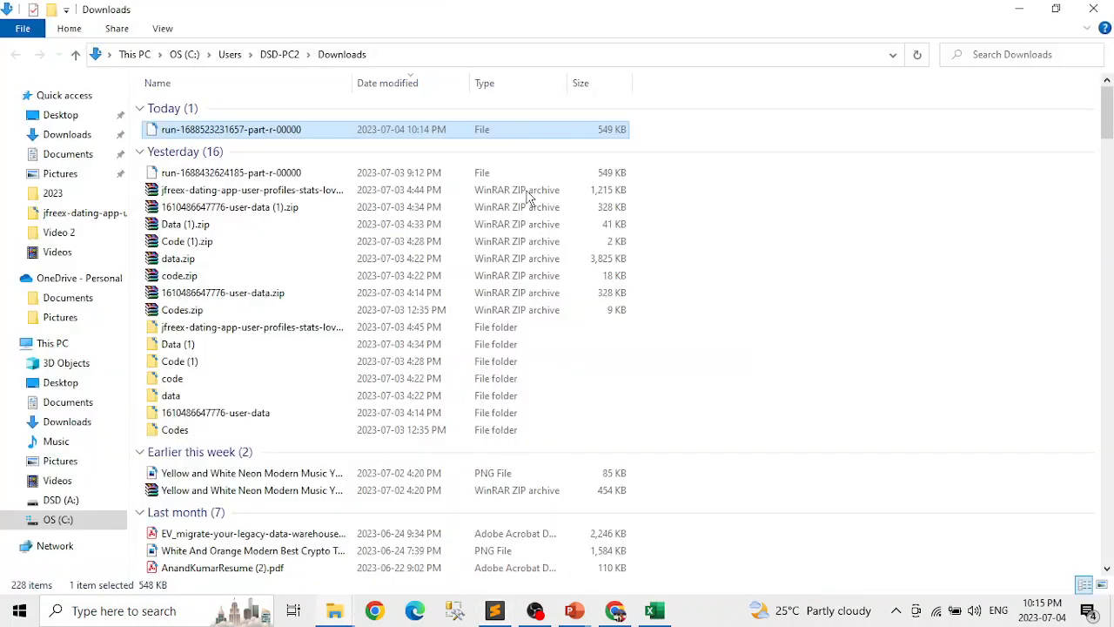
key(alt+Tab)
click(558, 252)
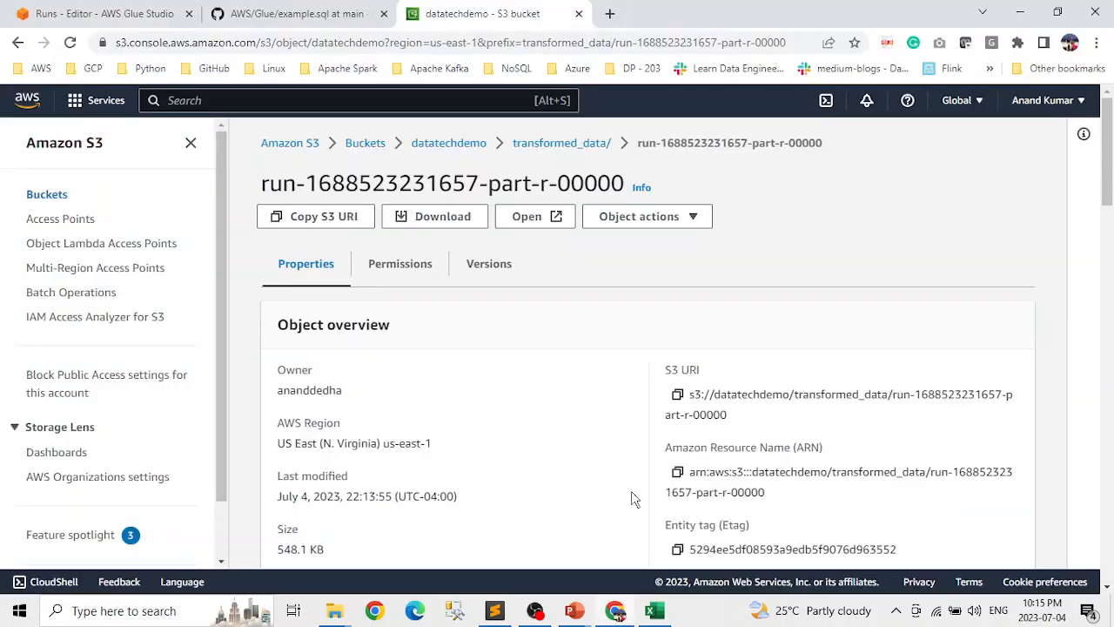
click(99, 13)
click(83, 437)
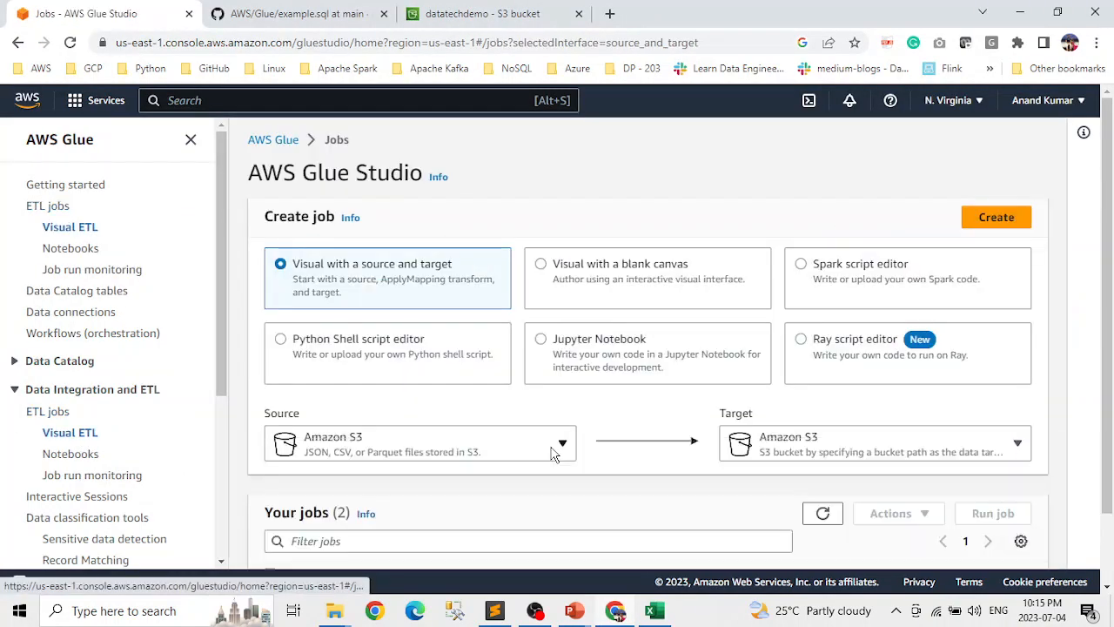
scroll(505, 453, down, 2)
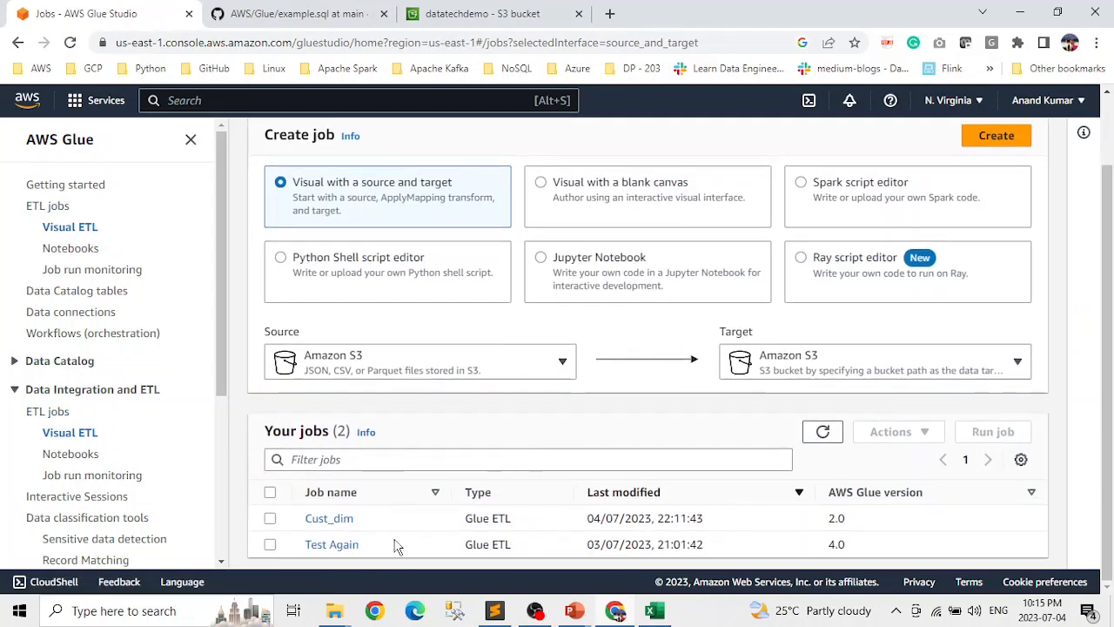
click(338, 520)
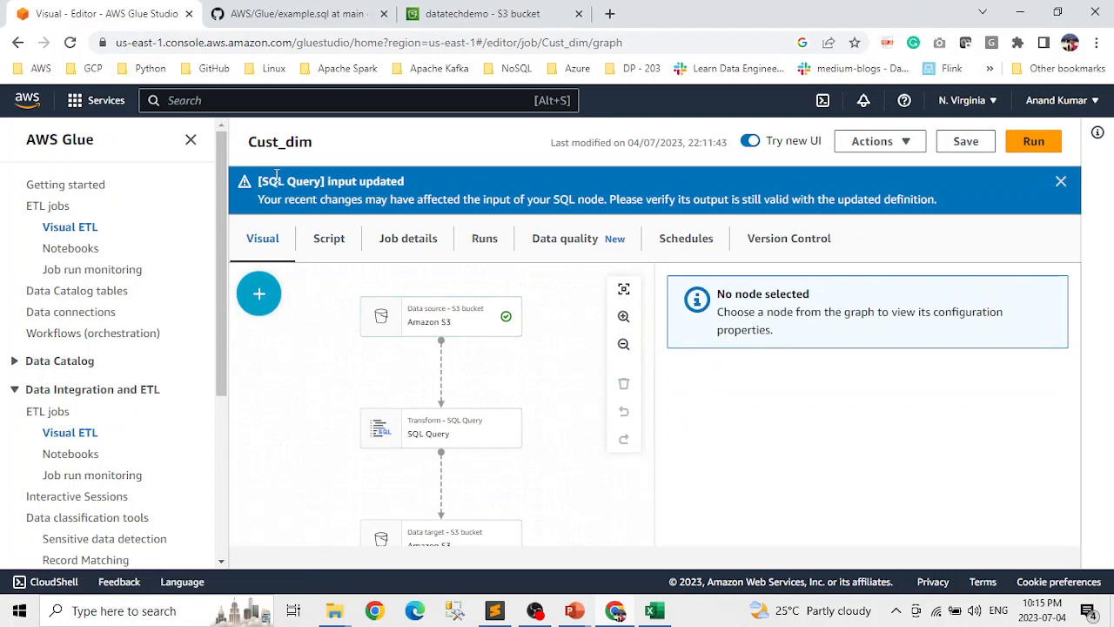
Collapse the AWS Glue navigation and show the SQL statement of the SQL Query node in the Cust_dim graph
click(192, 141)
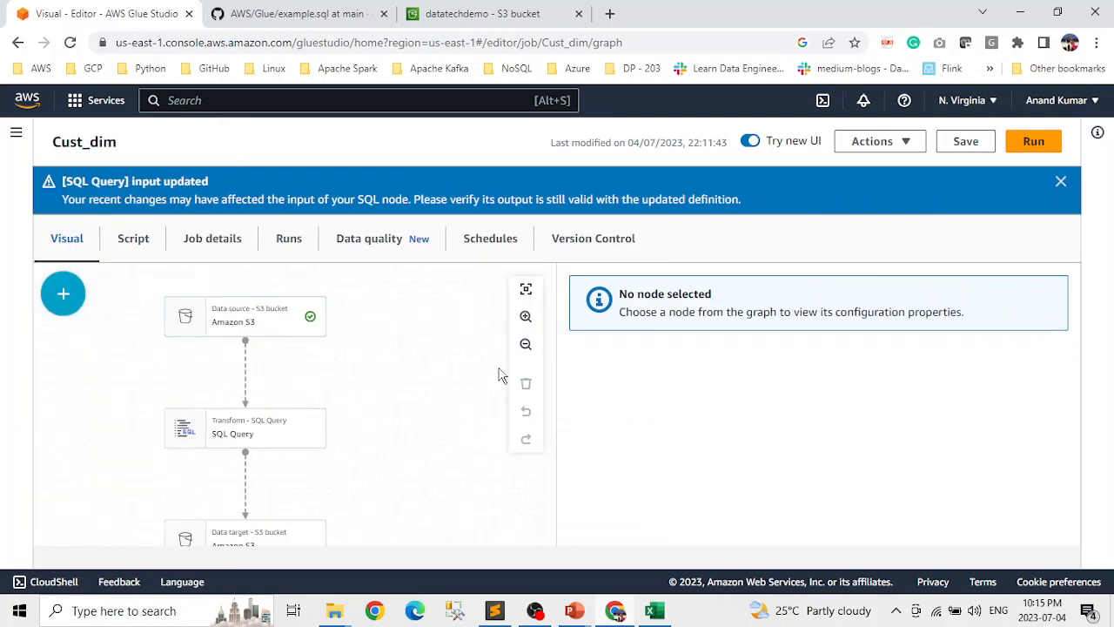
click(525, 289)
click(525, 317)
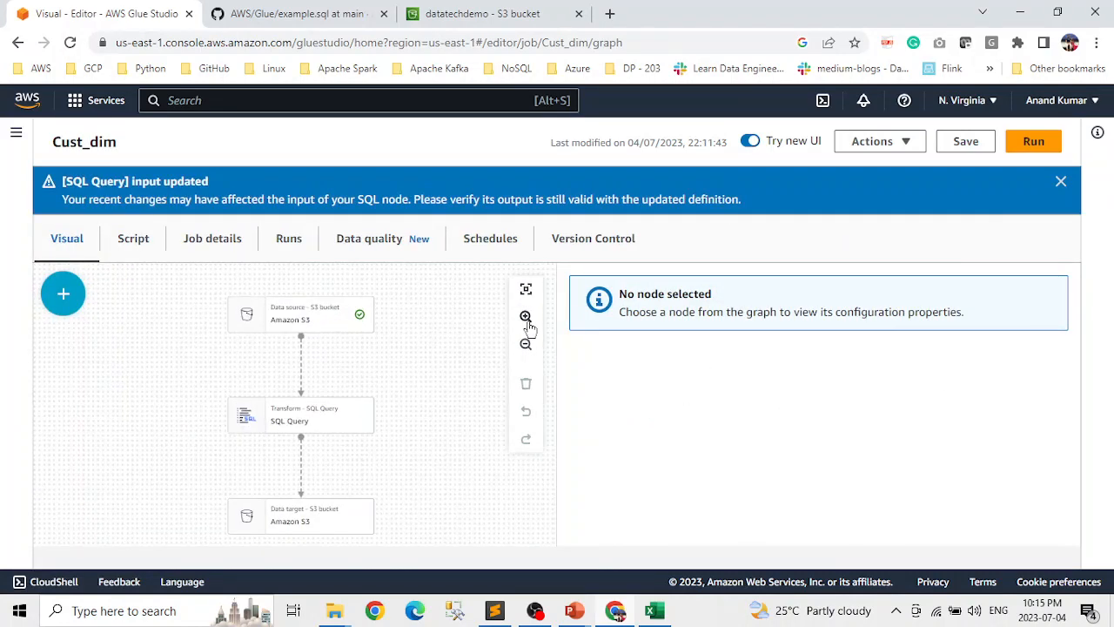
click(526, 317)
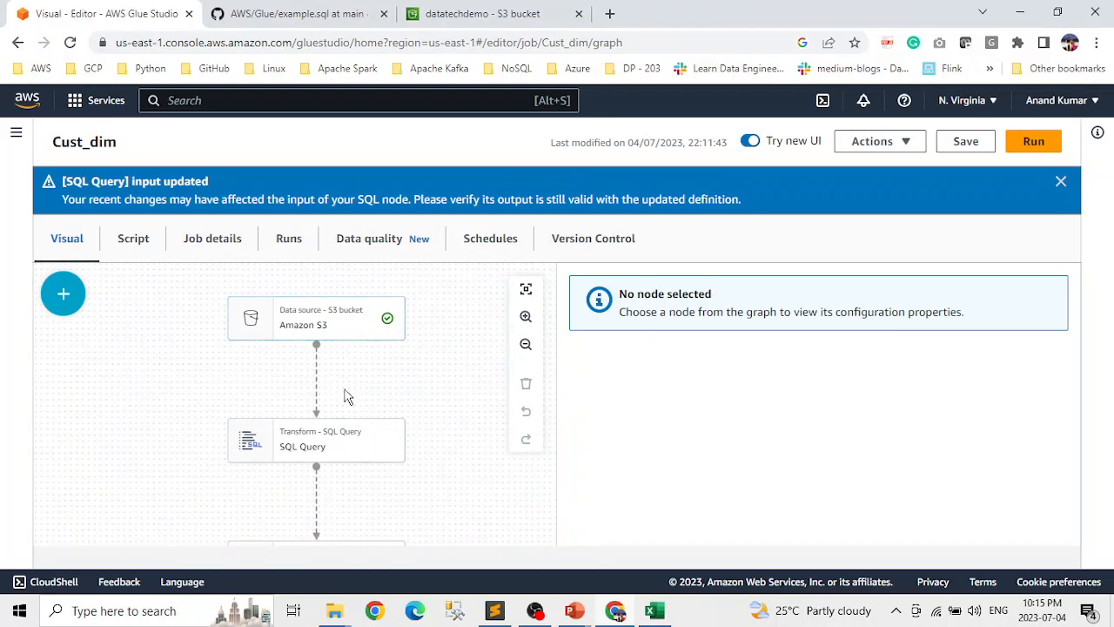
scroll(366, 397, up, 1)
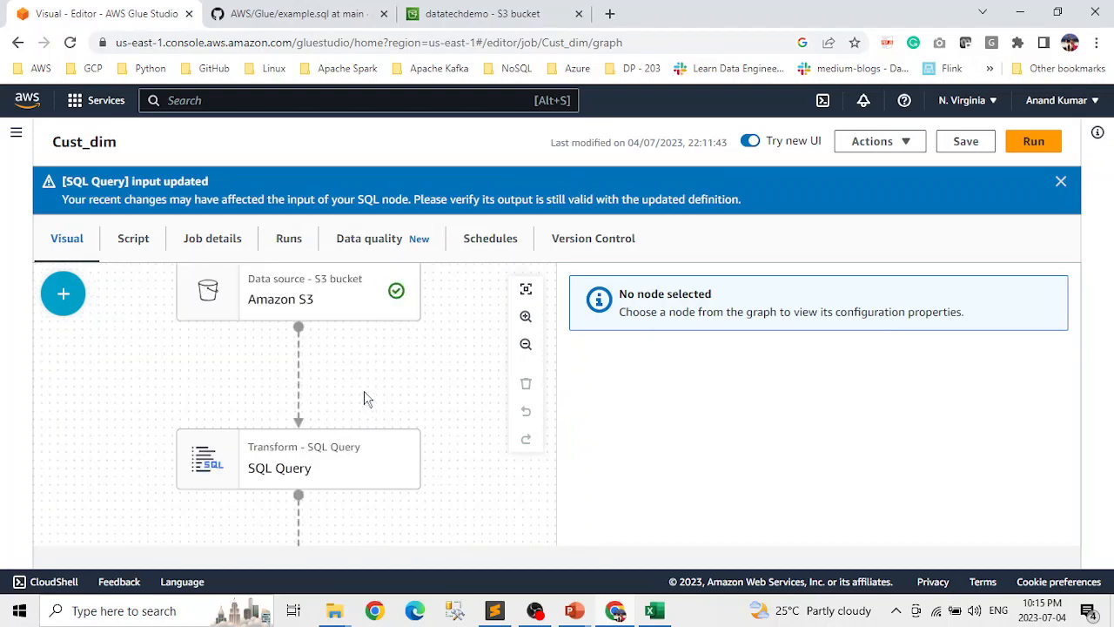
click(311, 463)
scroll(866, 443, down, 5)
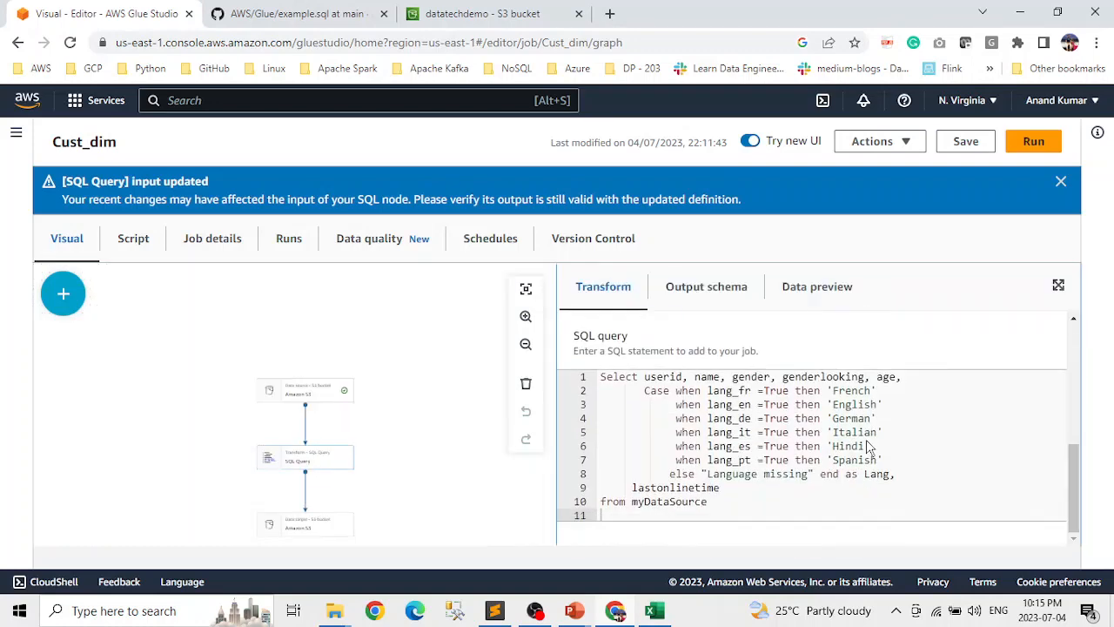
Compare the output file's fields and Lang values in Sublime Text with the SQL query's selected columns and language cases in AWS Glue
key(alt+Tab)
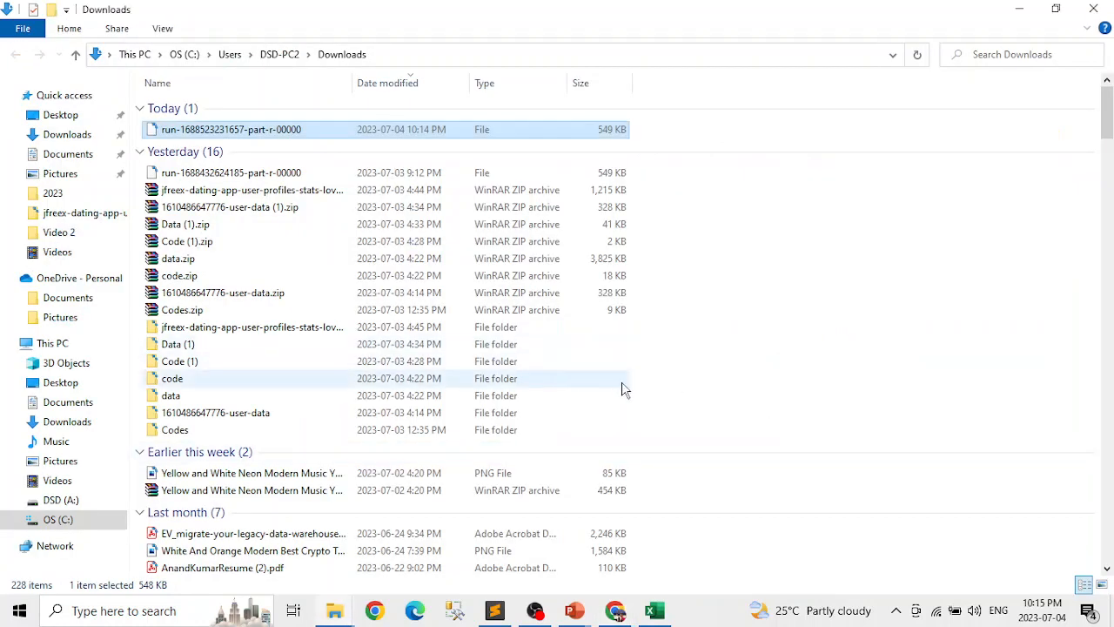
key(alt+Tab)
key(alt+Tab)
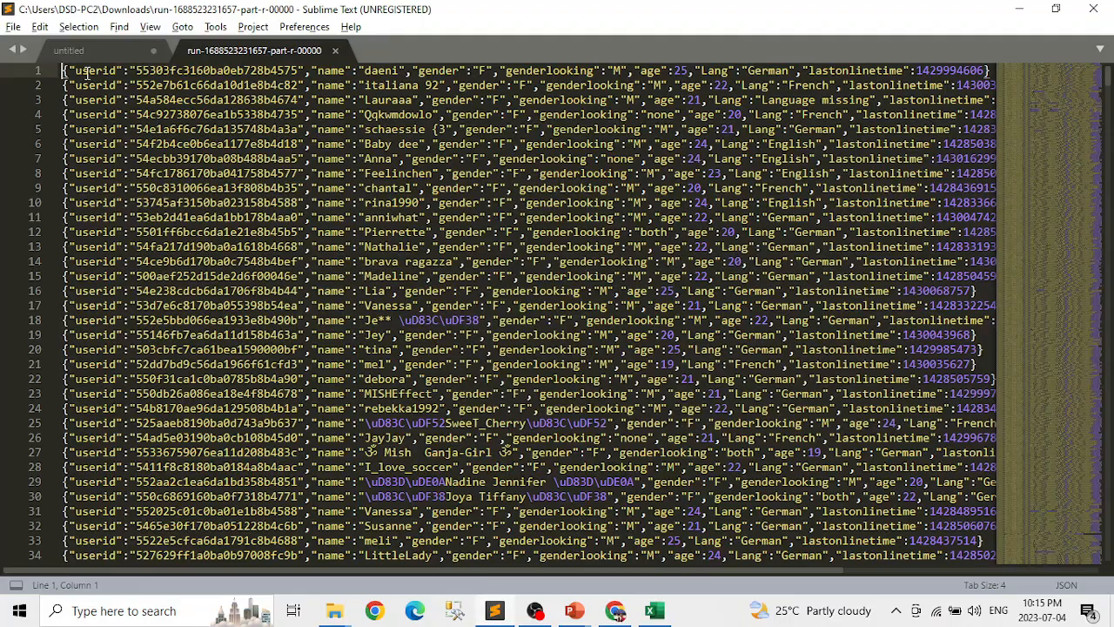
key(alt+Tab)
key(alt+Tab)
key(alt+Tab)
key(alt+Tab)
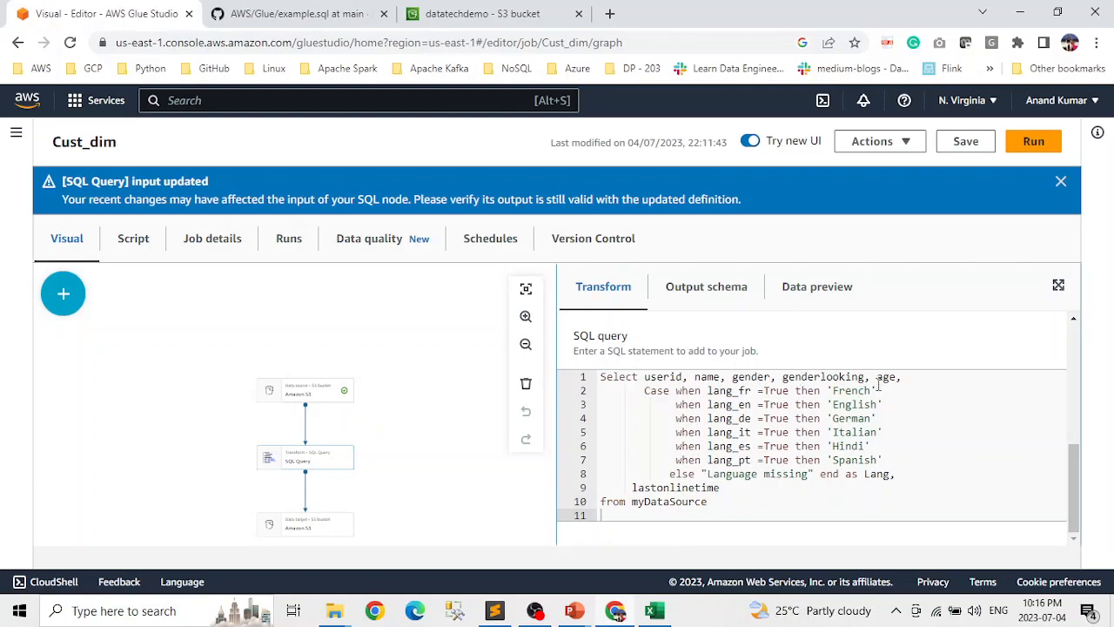
key(alt+Tab)
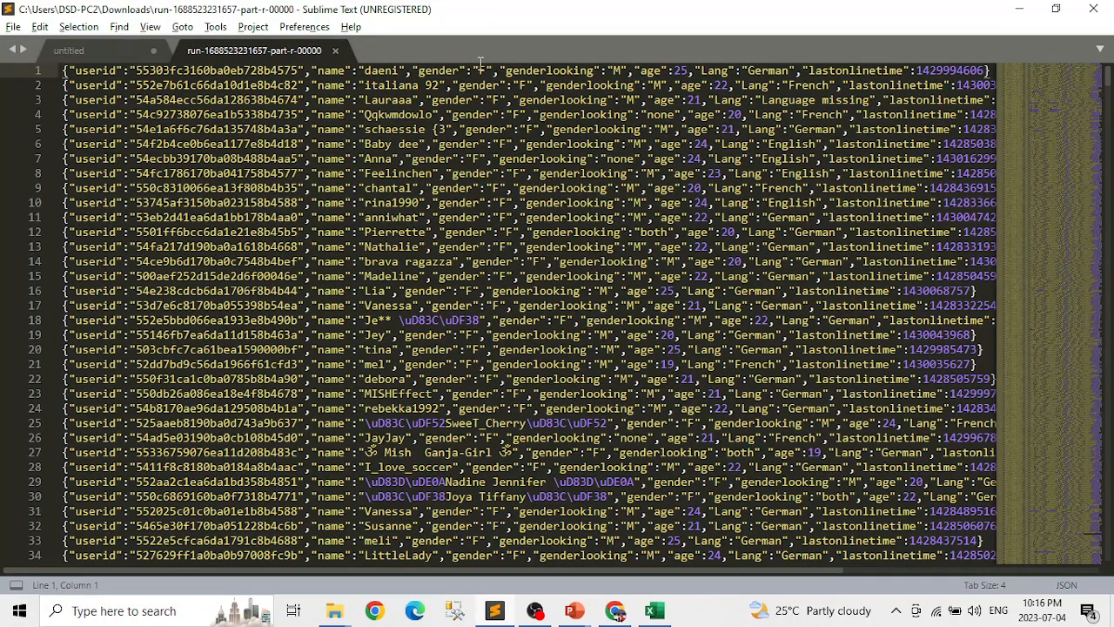
key(alt+Tab)
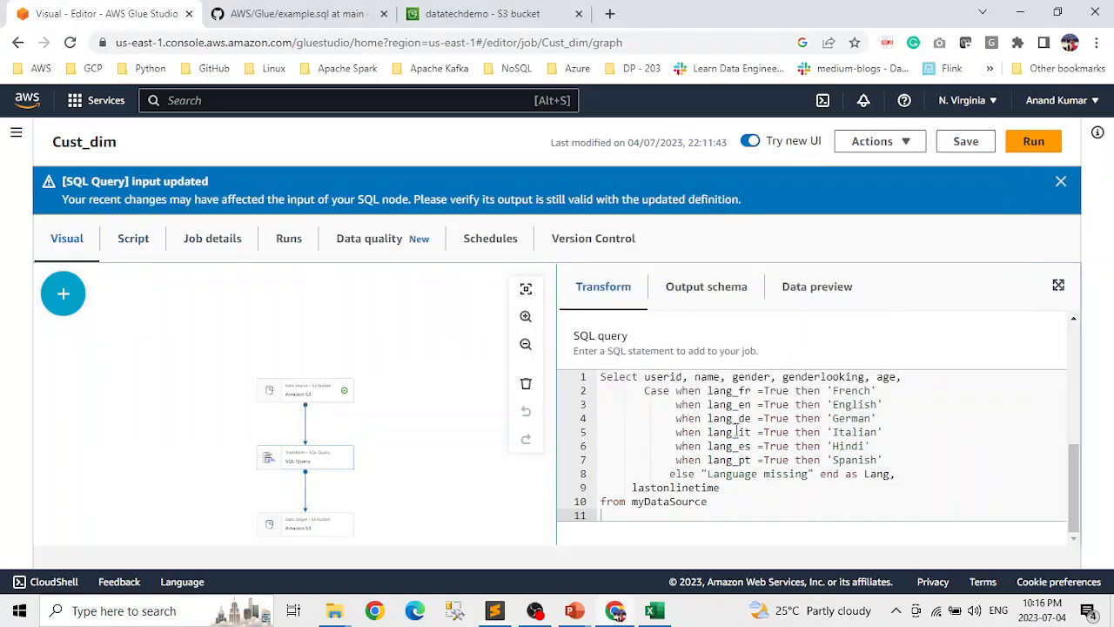
key(alt+Tab)
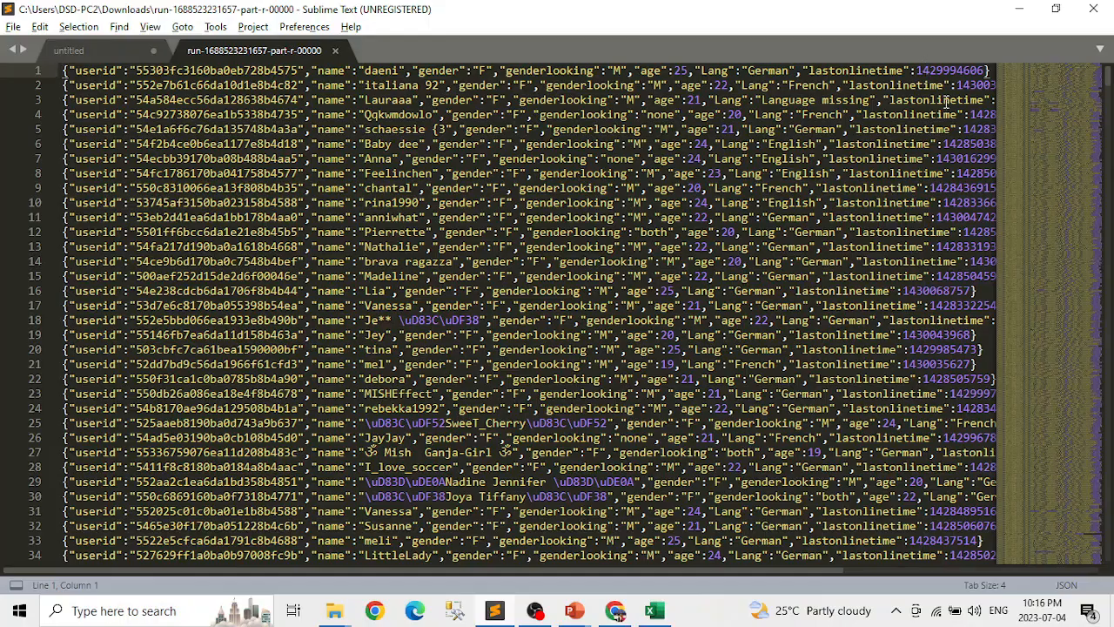
key(alt+Tab)
key(alt+Tab)
key(alt+Tab)
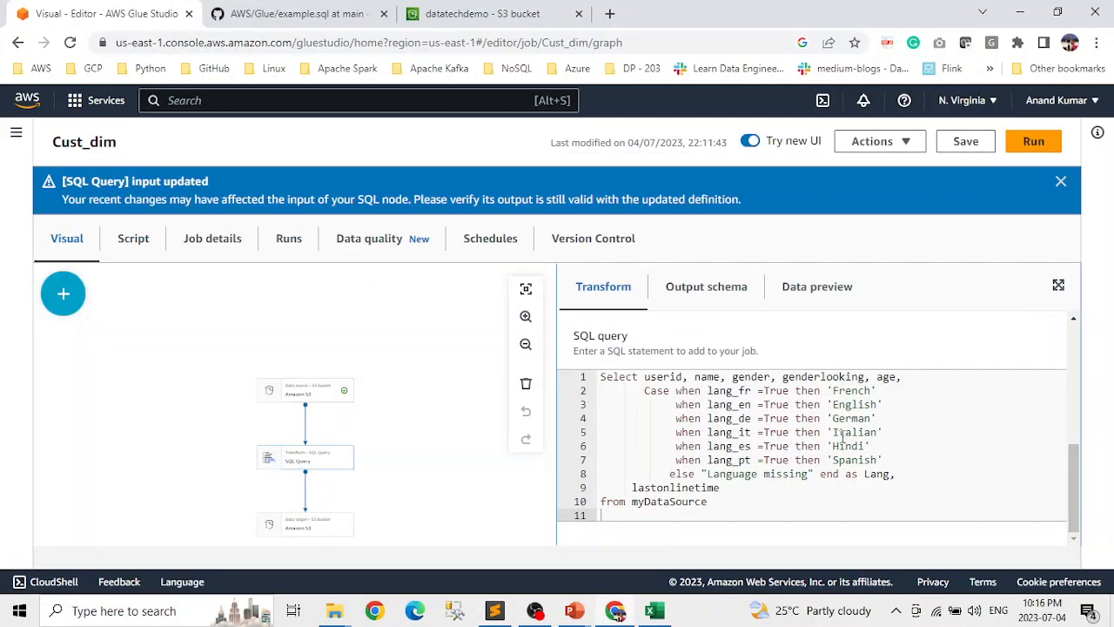